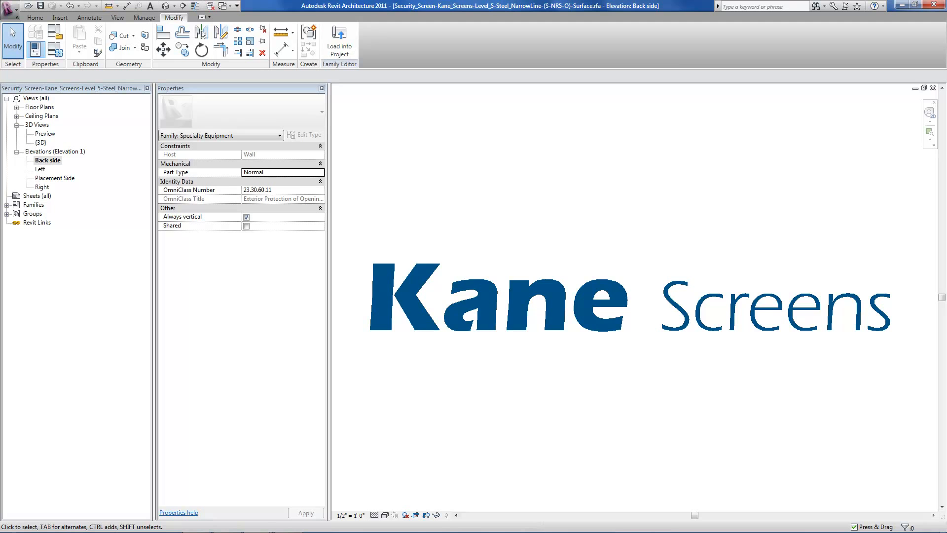
Step: Open the Preview 3D view, and briefly view the Revit Model Content Style Guide PDF in Adobe Reader before returning to Revit
{"action": "left_click", "coordinate": [45, 133]}
{"action": "double_click", "coordinate": [45, 137]}
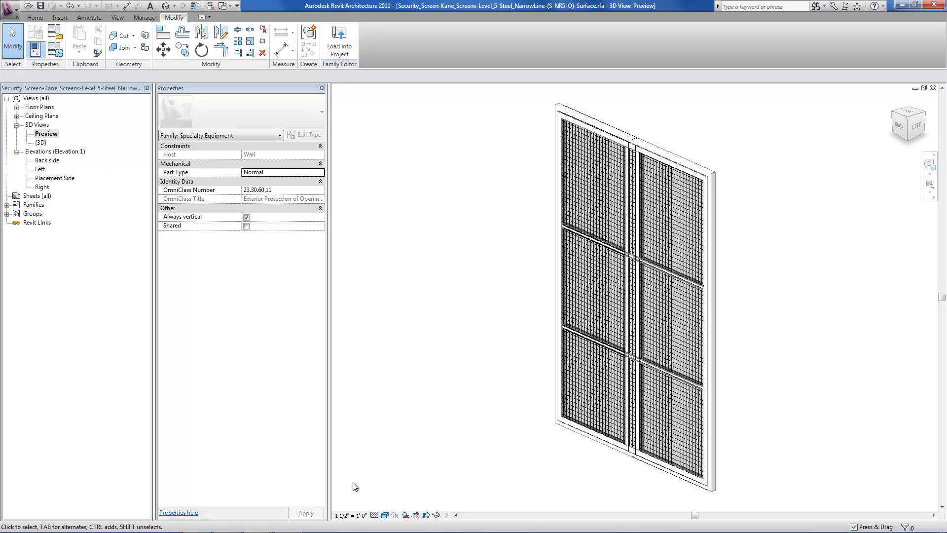
{"action": "mouse_move", "coordinate": [279, 530]}
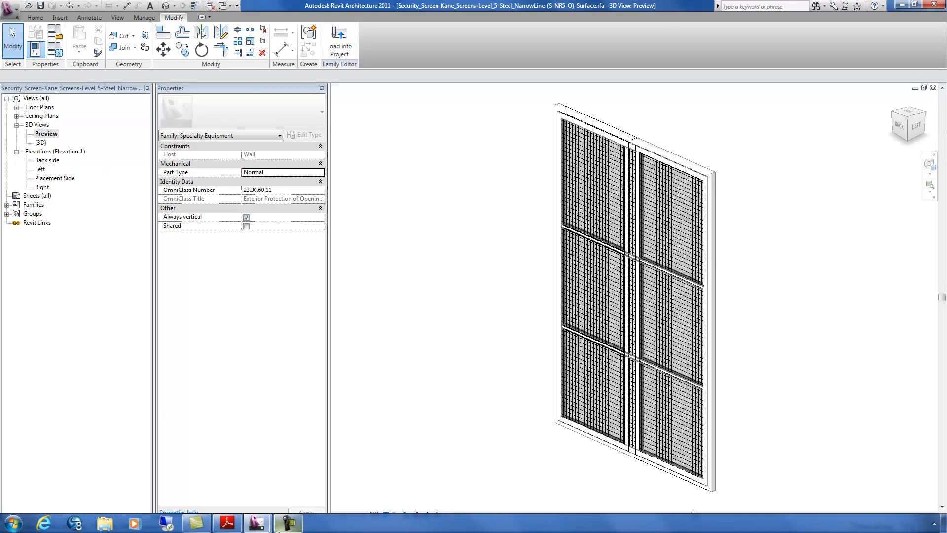
{"action": "left_click", "coordinate": [229, 528]}
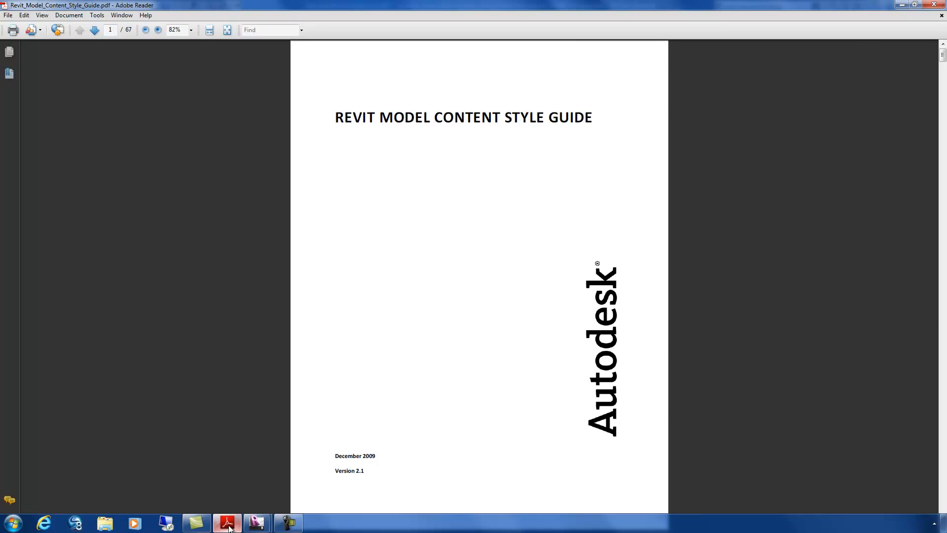
{"action": "left_click", "coordinate": [229, 528]}
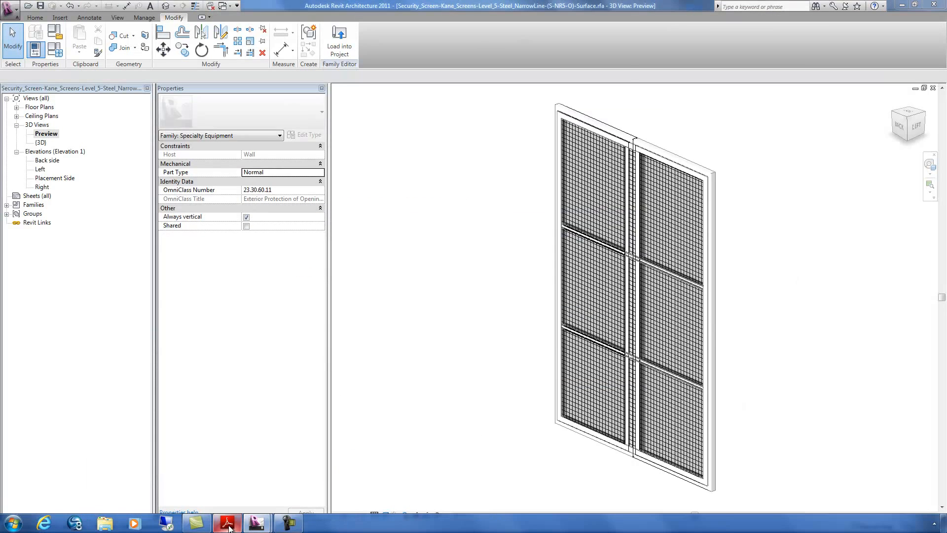
Step: Review the family's category list and its family parameters, including the OmniClass and host entries
{"action": "left_click", "coordinate": [51, 31]}
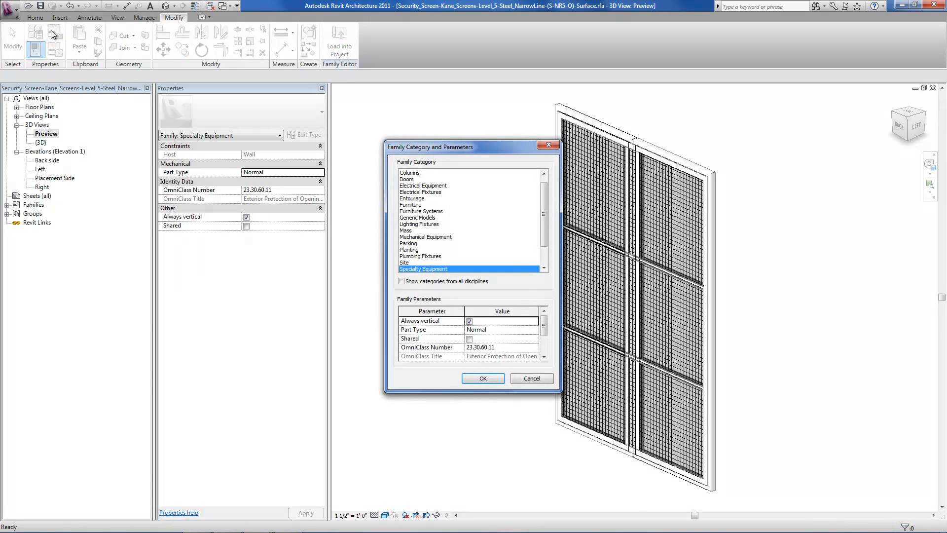
{"action": "left_click_drag", "start_coordinate": [546, 232], "coordinate": [546, 251]}
{"action": "left_click_drag", "start_coordinate": [545, 321], "coordinate": [544, 347]}
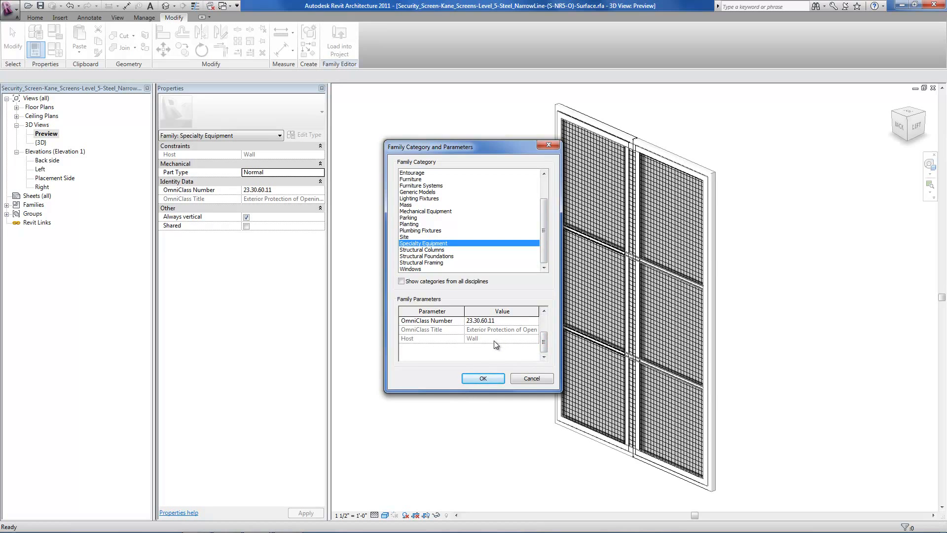
{"action": "left_click", "coordinate": [475, 378]}
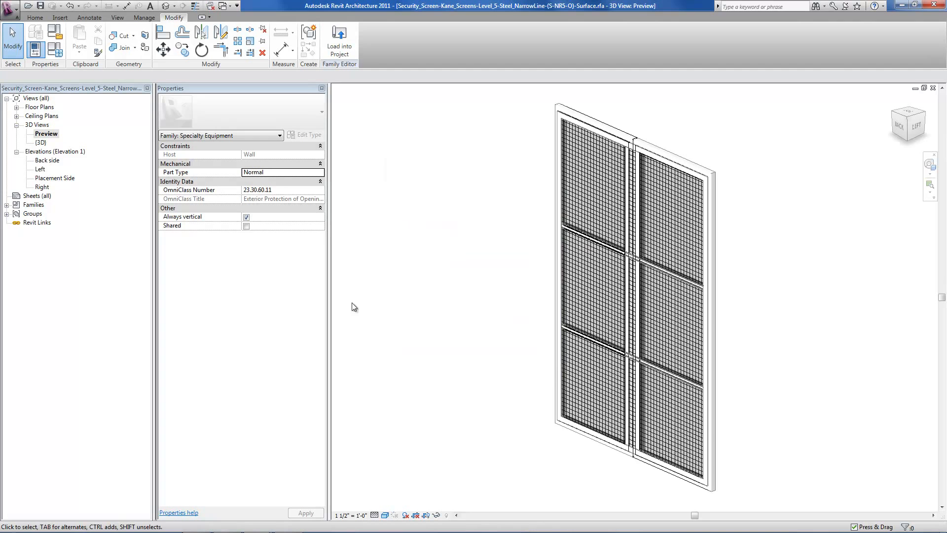
Step: View the Placement Side elevation of the security screen, and return to the Preview 3D view
{"action": "middle_click_drag", "start_coordinate": [365, 314], "coordinate": [568, 321]}
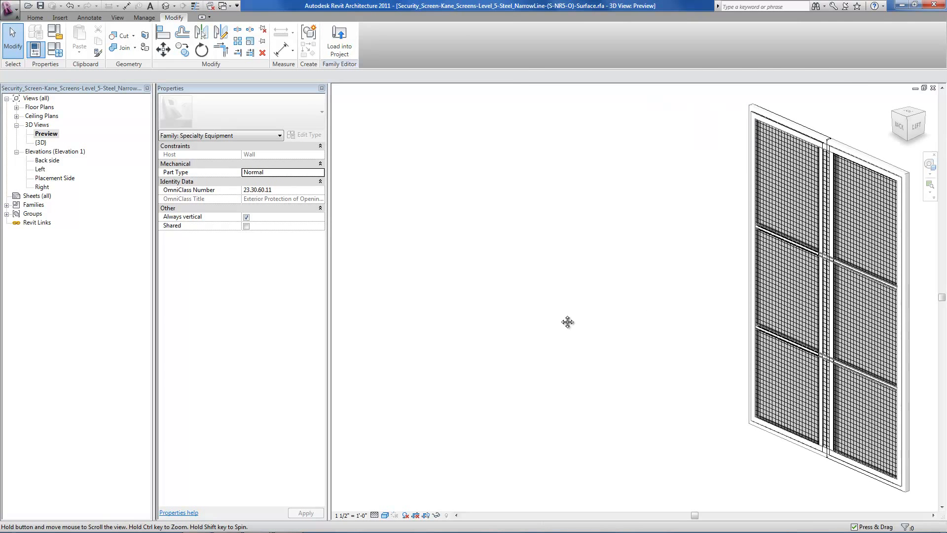
{"action": "double_click", "coordinate": [55, 178]}
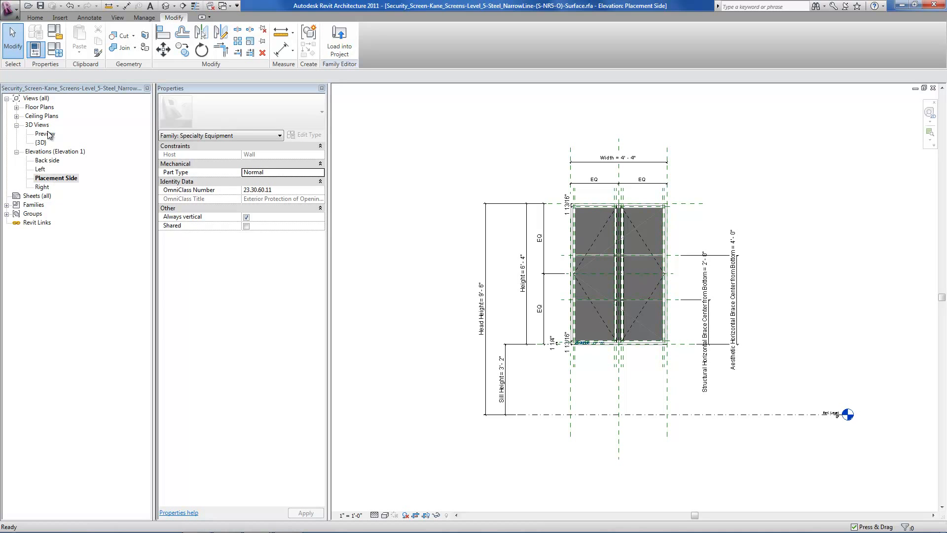
{"action": "double_click", "coordinate": [44, 134]}
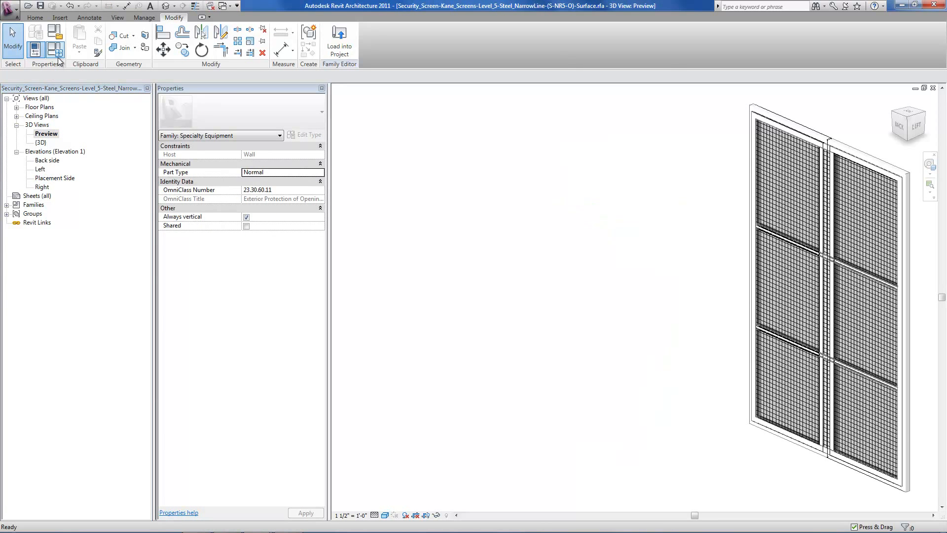
Step: Open the family types and create a new type named 36" x 72"
{"action": "left_click", "coordinate": [57, 54]}
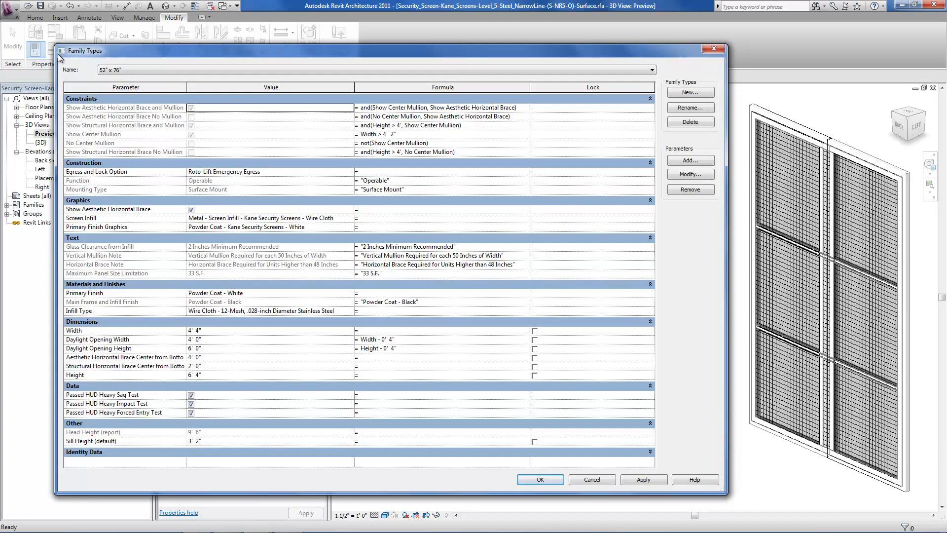
{"action": "left_click", "coordinate": [167, 70]}
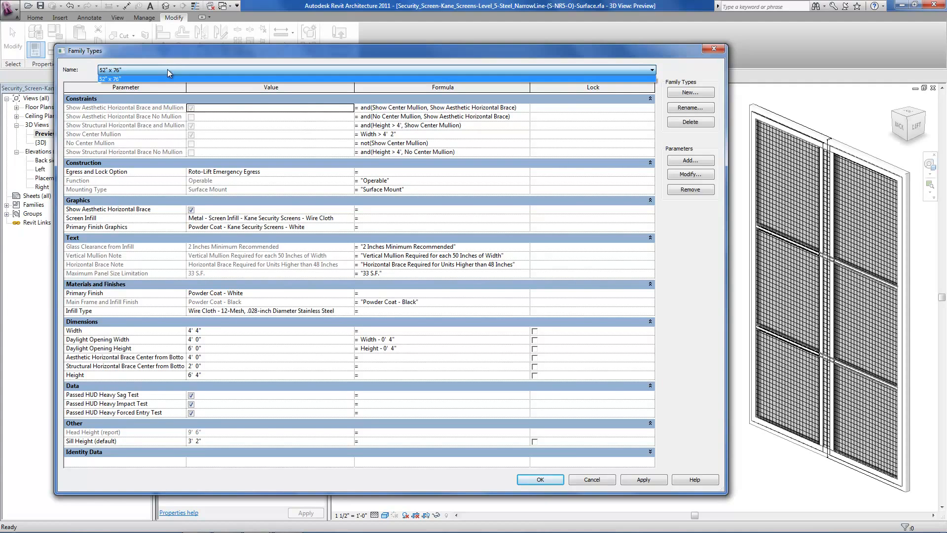
{"action": "left_click", "coordinate": [167, 69]}
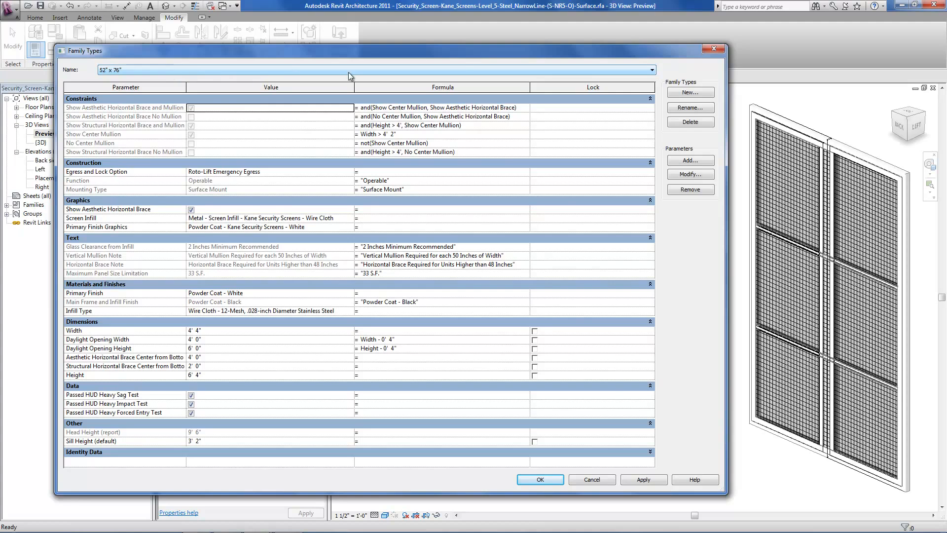
{"action": "left_click", "coordinate": [688, 93]}
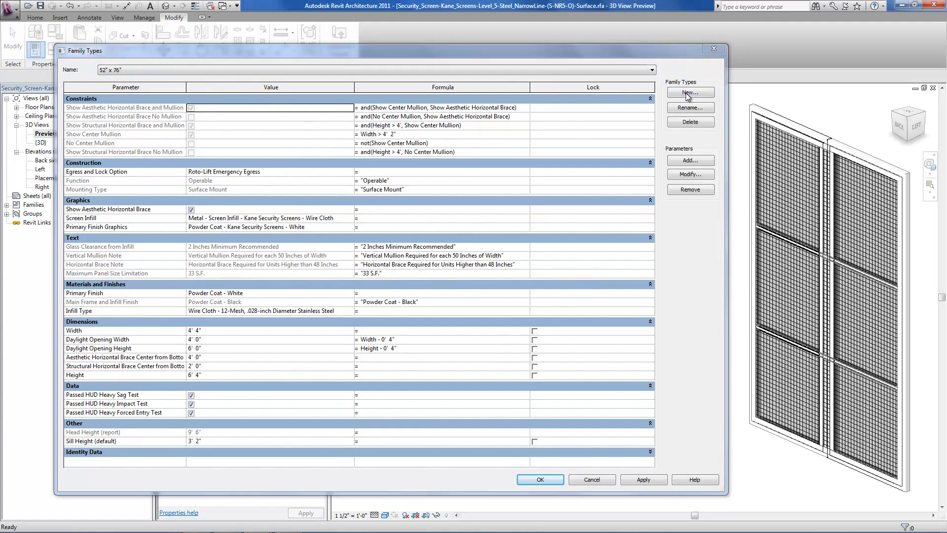
{"action": "type", "text": "36\" x 72"}
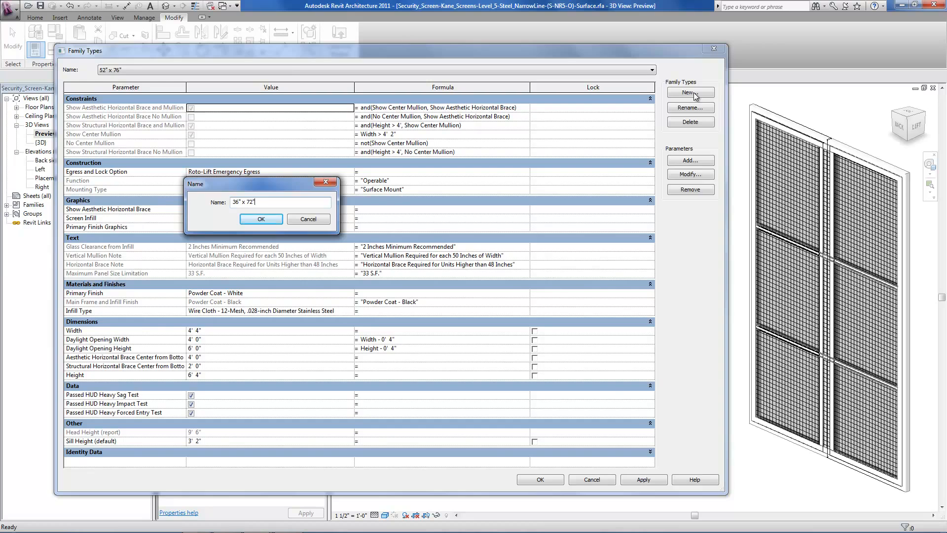
{"action": "left_click", "coordinate": [261, 218]}
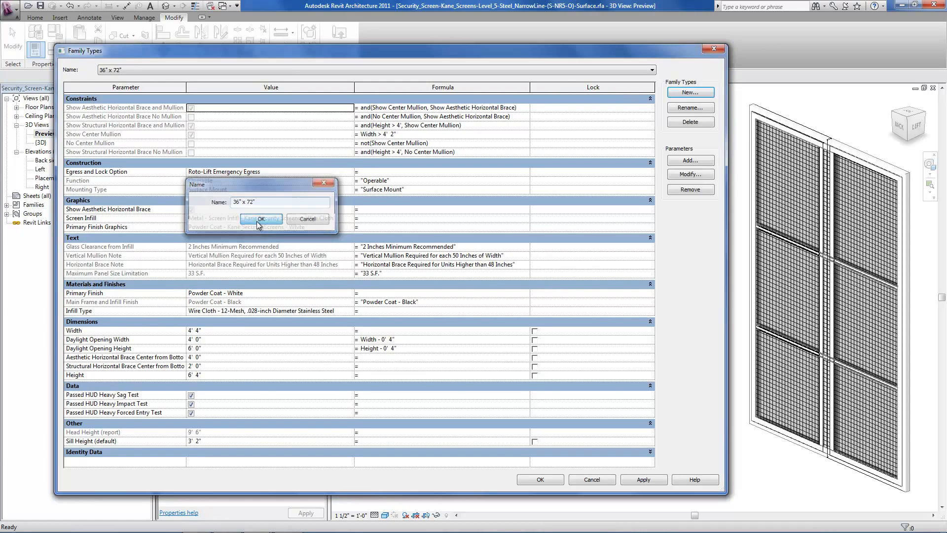
Step: Set the new type's width to 3' and height to 6', and switch to the 52" x 76" type
{"action": "left_click", "coordinate": [241, 331]}
{"action": "type", "text": "3"}
{"action": "key", "text": "Tab"}
{"action": "left_click", "coordinate": [242, 374]}
{"action": "type", "text": "6"}
{"action": "key", "text": "Tab"}
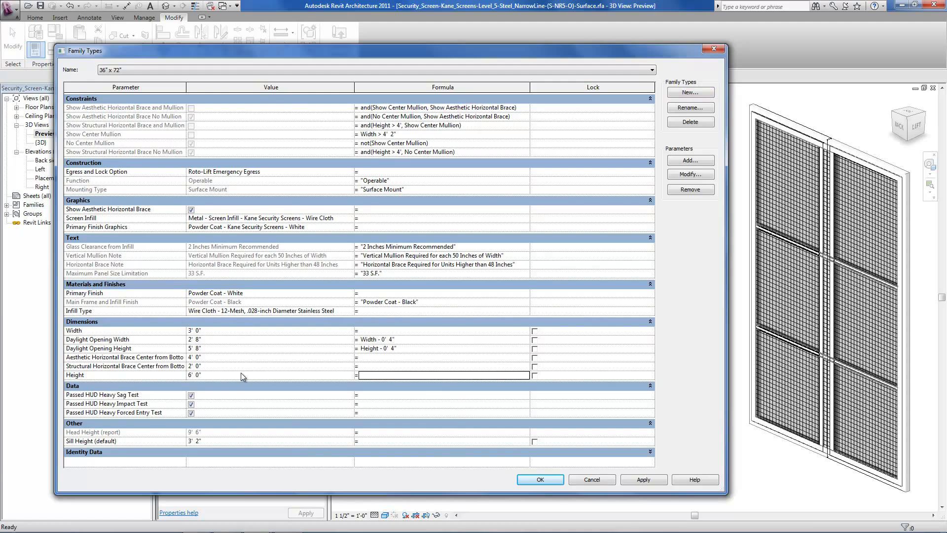
{"action": "left_click", "coordinate": [229, 69]}
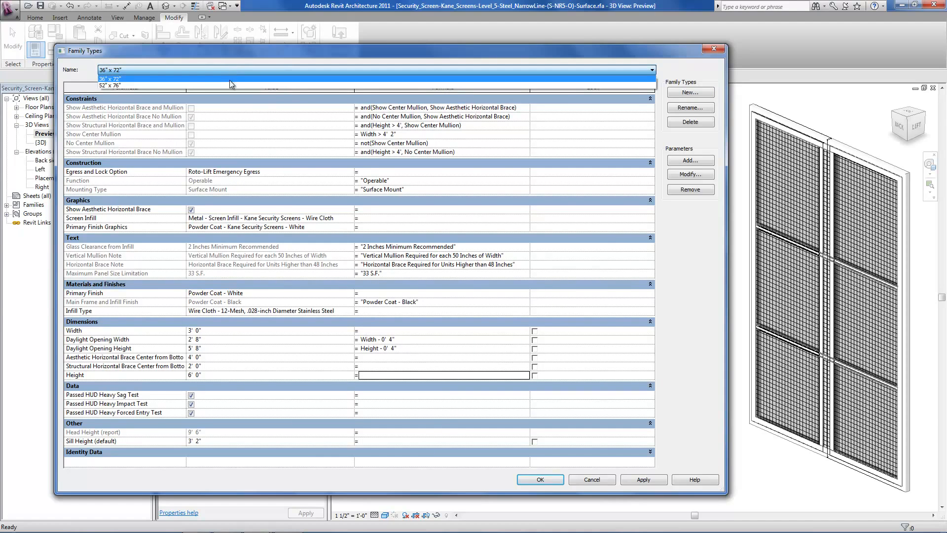
{"action": "left_click", "coordinate": [231, 86]}
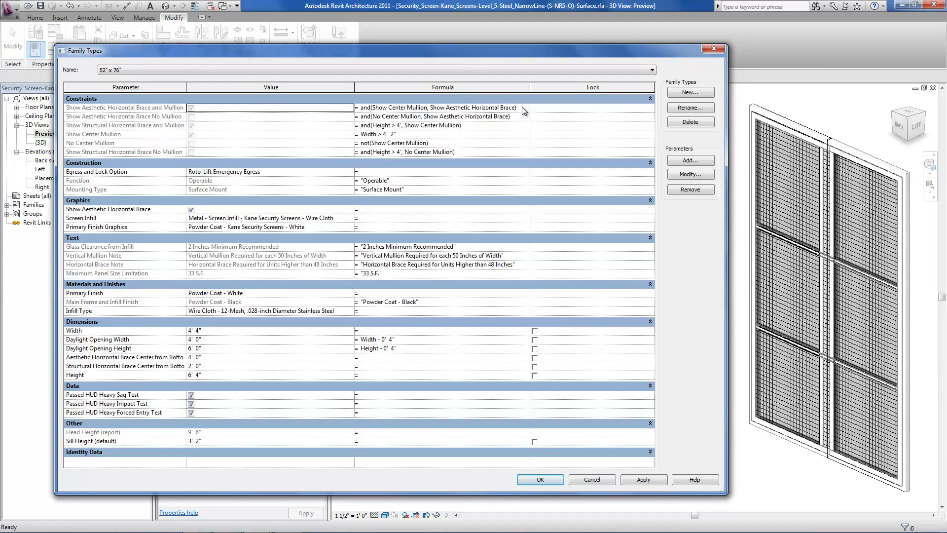
Step: Try a width of 3' on the 52" x 76" type, and set it back to 4' 4"
{"action": "left_click", "coordinate": [221, 332]}
{"action": "type", "text": "3"}
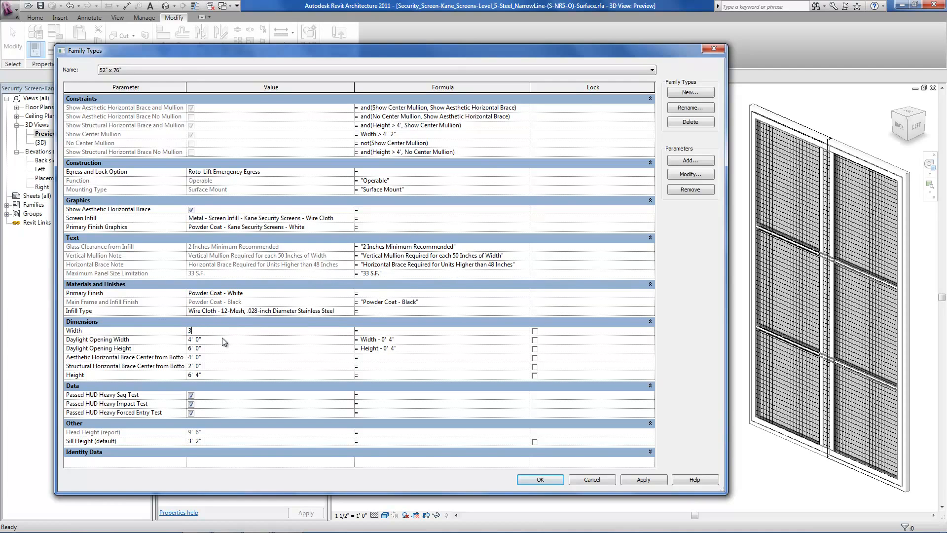
{"action": "key", "text": "Tab"}
{"action": "left_click", "coordinate": [227, 334]}
{"action": "type", "text": "4 4"}
{"action": "key", "text": "Tab"}
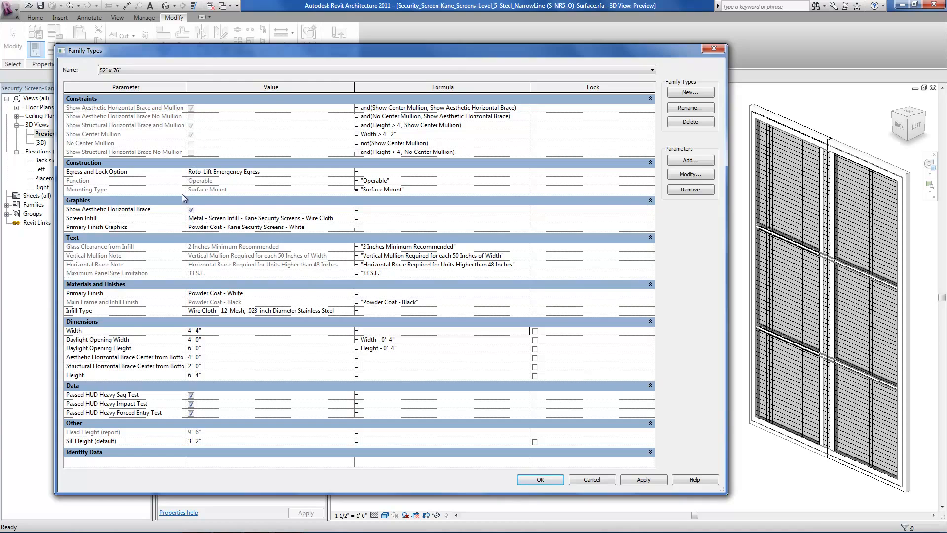
Step: Examine the Main Frame and Infill Finish parameter and the text parameters for glass clearance, mullion, brace and maximum panel size
{"action": "left_click", "coordinate": [152, 303]}
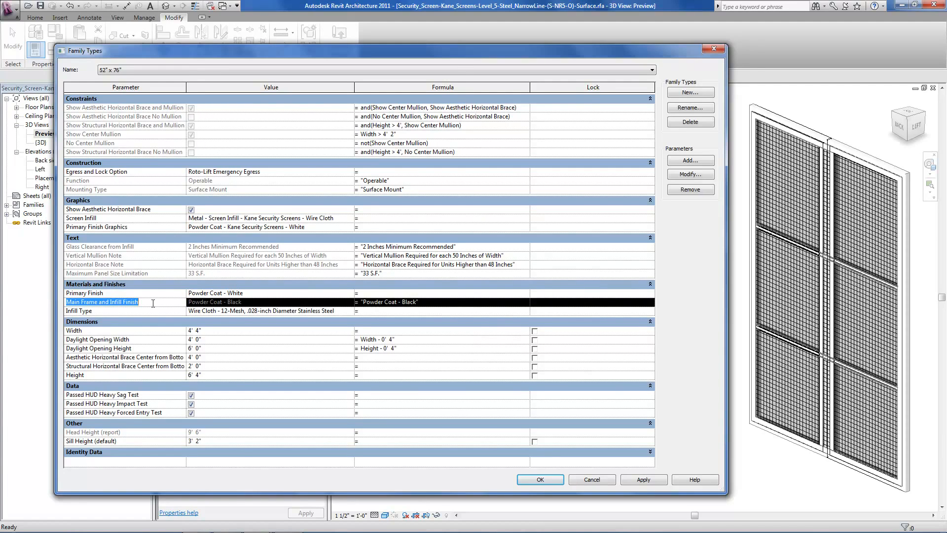
{"action": "left_click", "coordinate": [151, 247]}
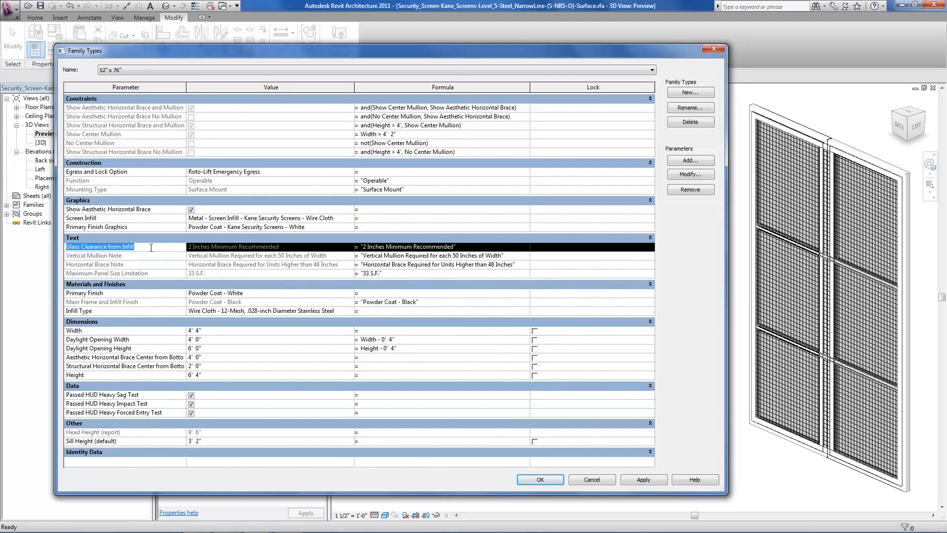
{"action": "left_click", "coordinate": [153, 256]}
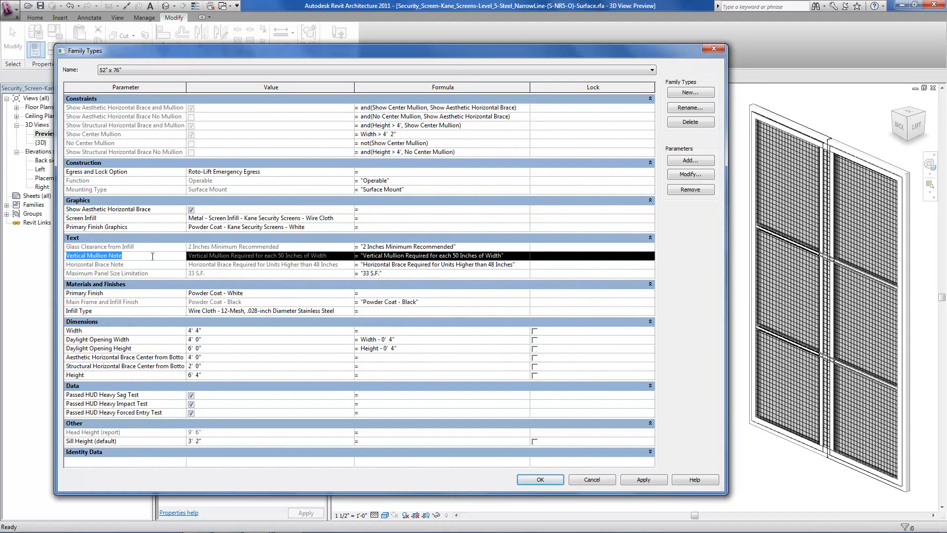
{"action": "left_click", "coordinate": [153, 265]}
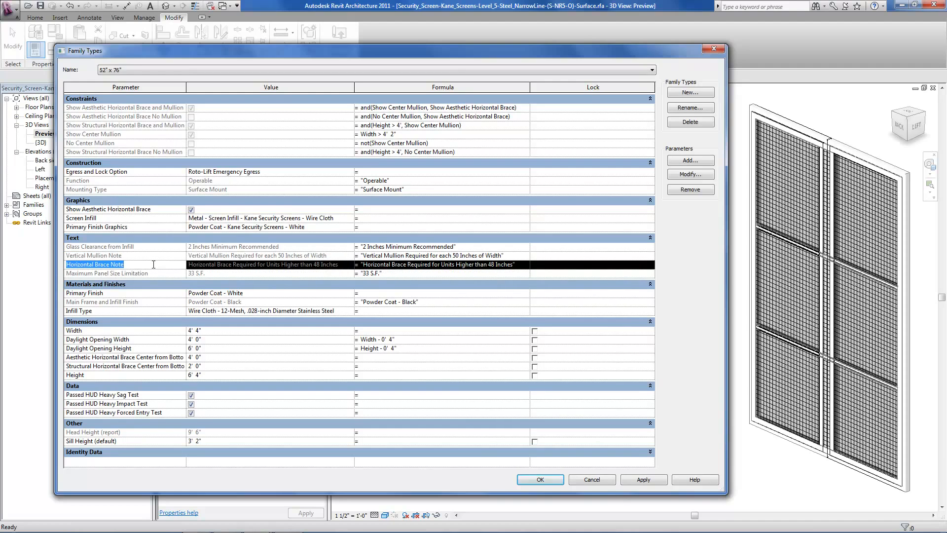
{"action": "left_click", "coordinate": [156, 273]}
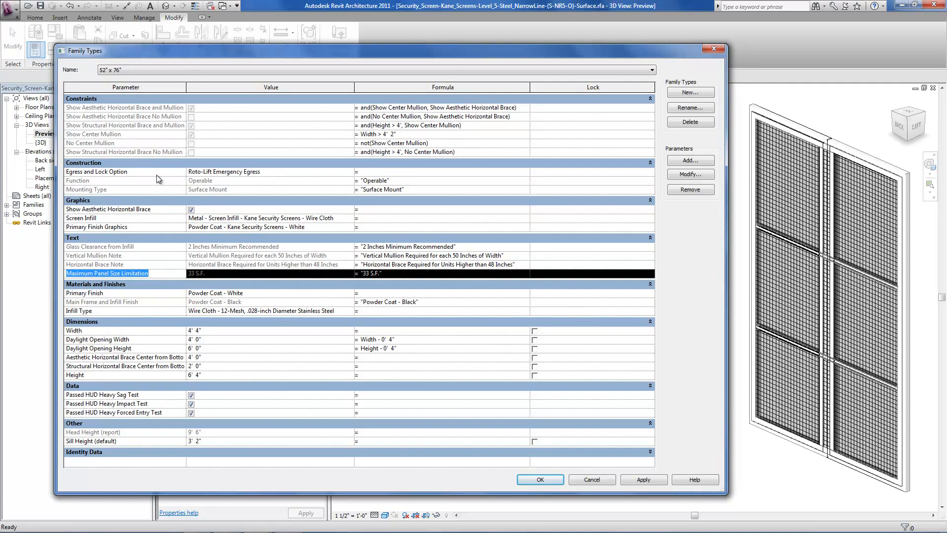
Step: Try Roto-Lift Emergency Egress with Exterior Maintenance Access as the Egress and Lock Option, and review that parameter's properties
{"action": "left_click", "coordinate": [276, 171]}
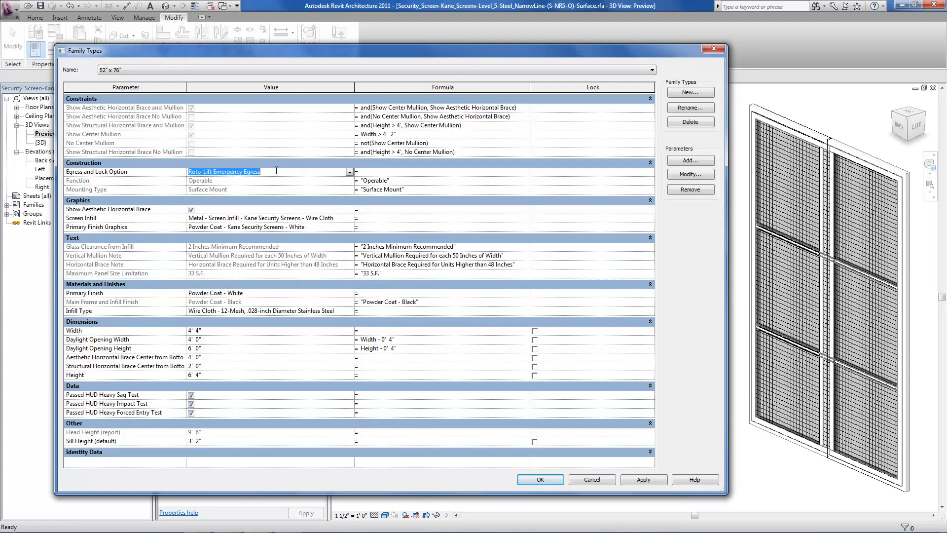
{"action": "left_click", "coordinate": [350, 172]}
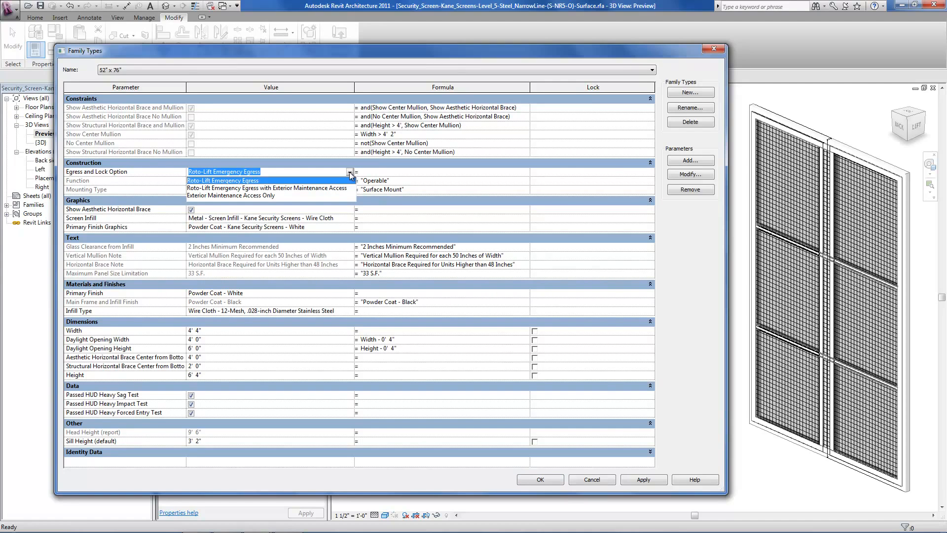
{"action": "left_click", "coordinate": [343, 188]}
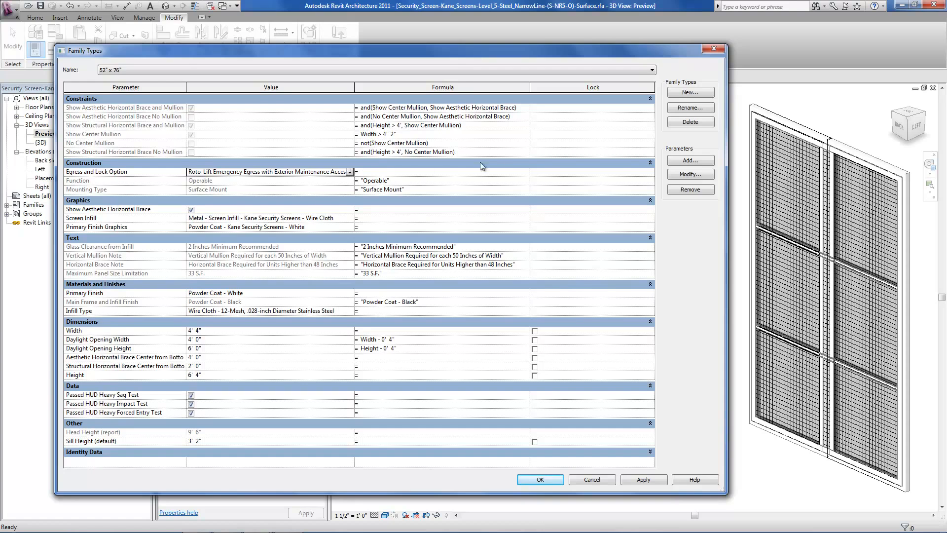
{"action": "left_click", "coordinate": [692, 175]}
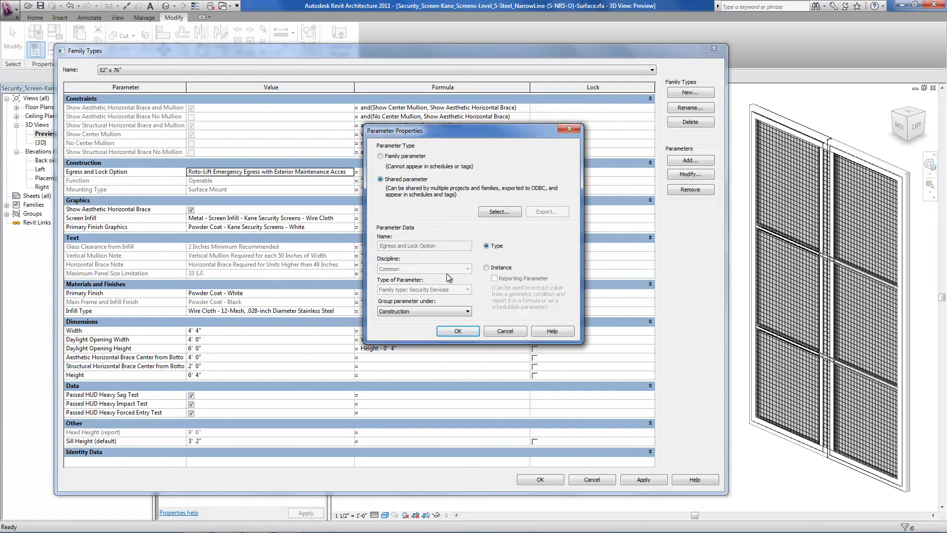
{"action": "left_click", "coordinate": [458, 331]}
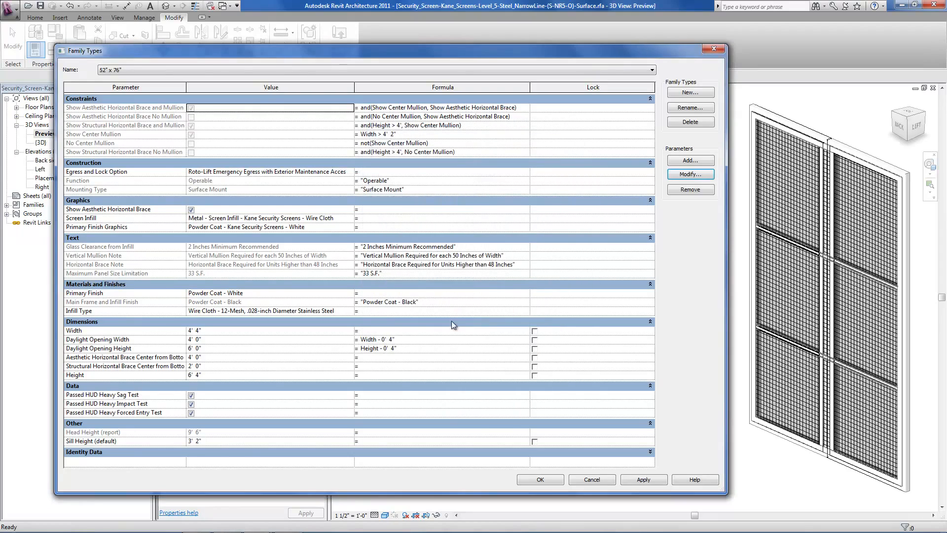
Step: Try Exterior Maintenance Access Only as the Egress and Lock Option, and set it back to Roto-Lift Emergency Egress
{"action": "left_click", "coordinate": [346, 172]}
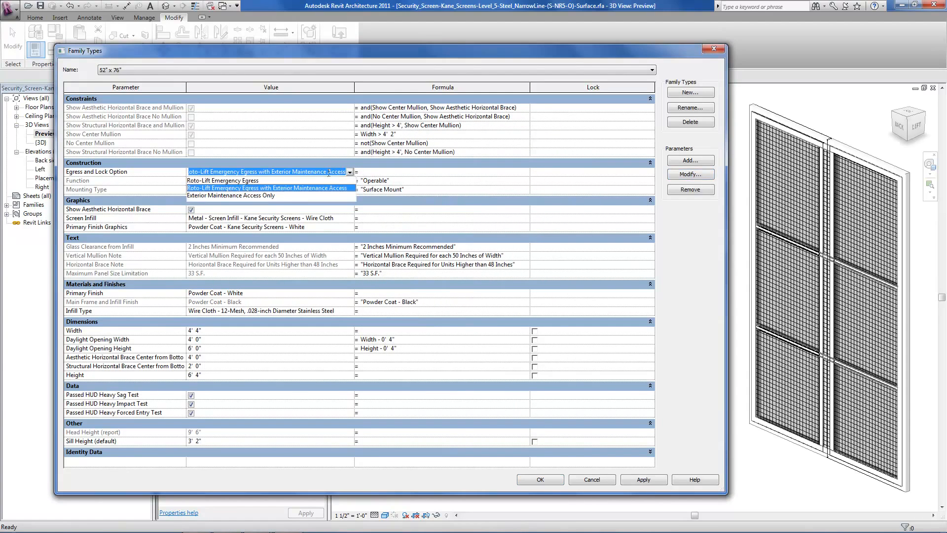
{"action": "left_click", "coordinate": [269, 197]}
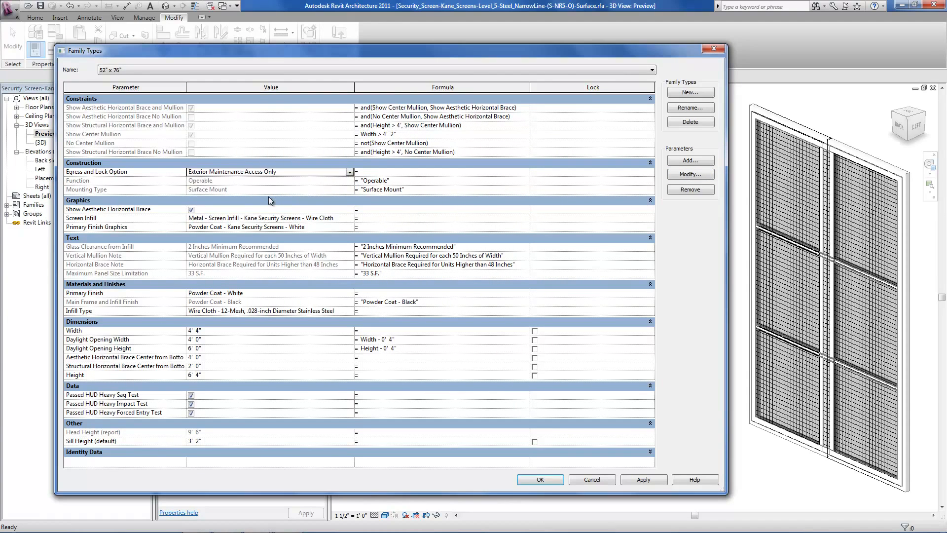
{"action": "left_click", "coordinate": [352, 171]}
{"action": "left_click", "coordinate": [248, 181]}
Step: Open the materials available for Screen Infill and look at the Beige powder coat and the Perf Panel screen infill
{"action": "left_click", "coordinate": [339, 219]}
{"action": "left_click", "coordinate": [351, 218]}
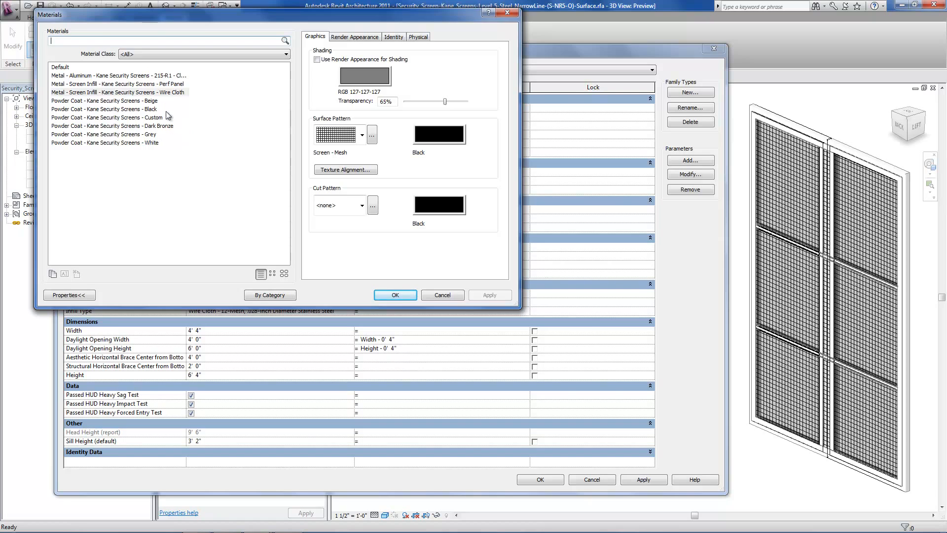
{"action": "left_click", "coordinate": [152, 101]}
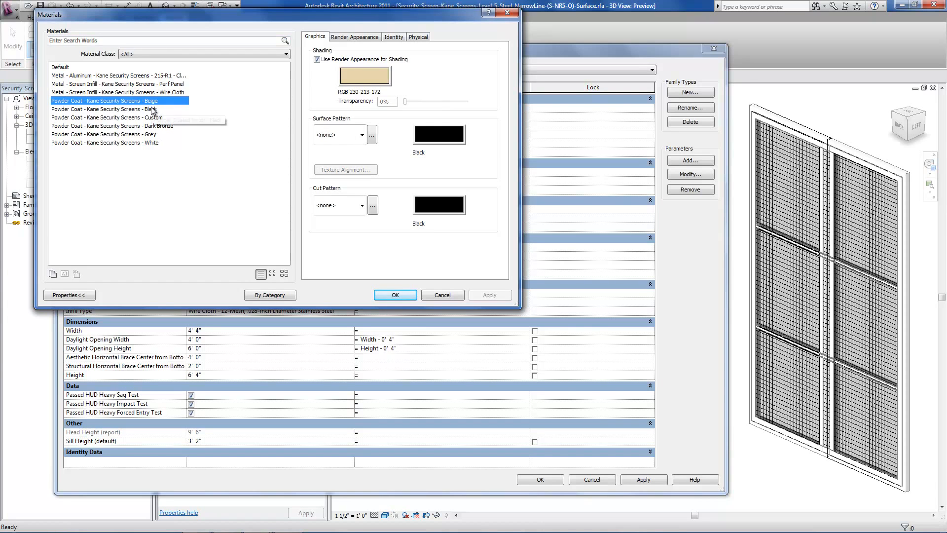
{"action": "left_click", "coordinate": [159, 84]}
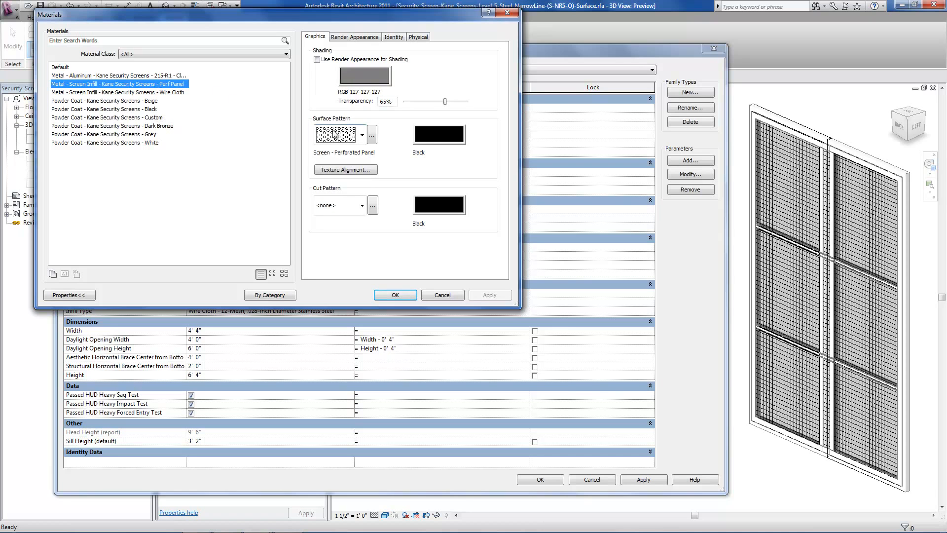
Step: Inspect the Perf Panel material's render appearance and image texture, and leave the materials without assigning another one
{"action": "left_click", "coordinate": [353, 38]}
{"action": "left_click", "coordinate": [404, 171]}
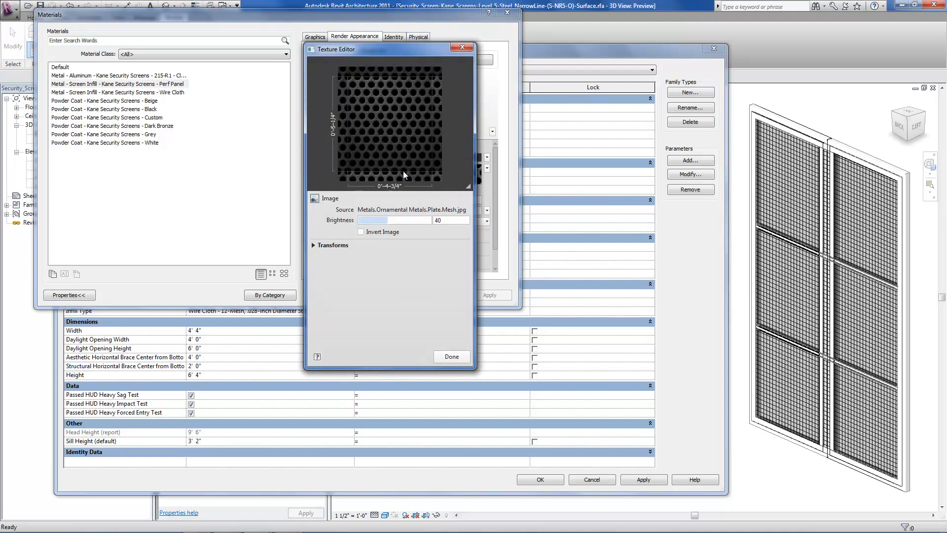
{"action": "left_click", "coordinate": [462, 48]}
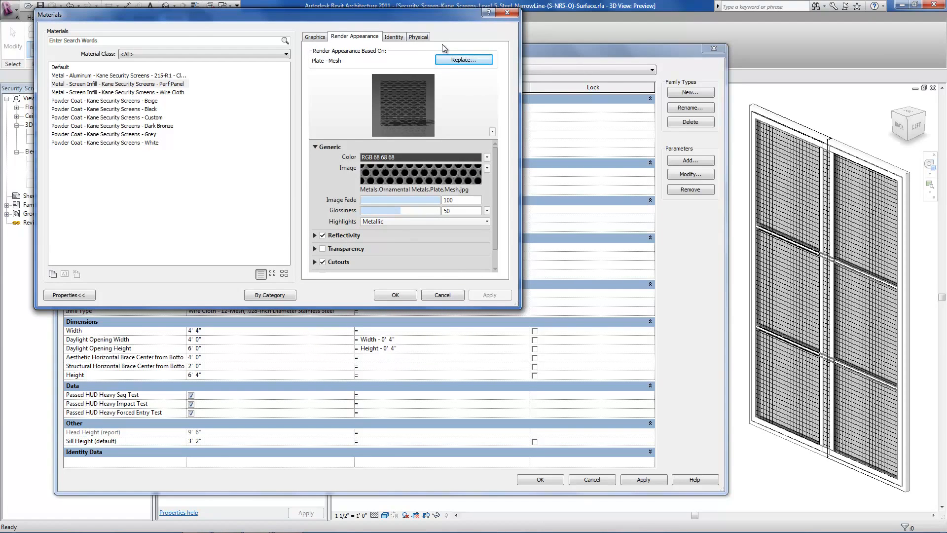
{"action": "left_click", "coordinate": [435, 295]}
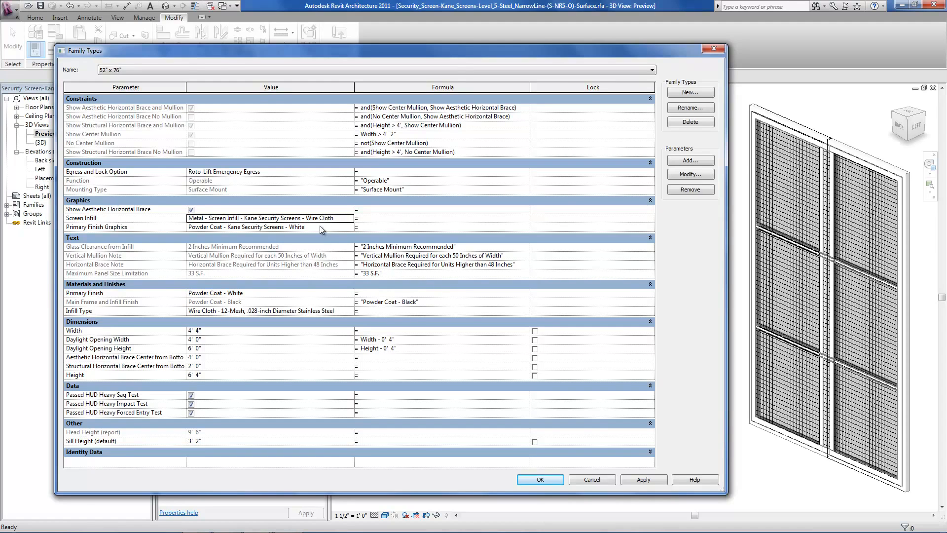
Step: Review the Primary Finish options, along with the Primary Finish Graphics and Infill Type parameters
{"action": "left_click", "coordinate": [330, 293]}
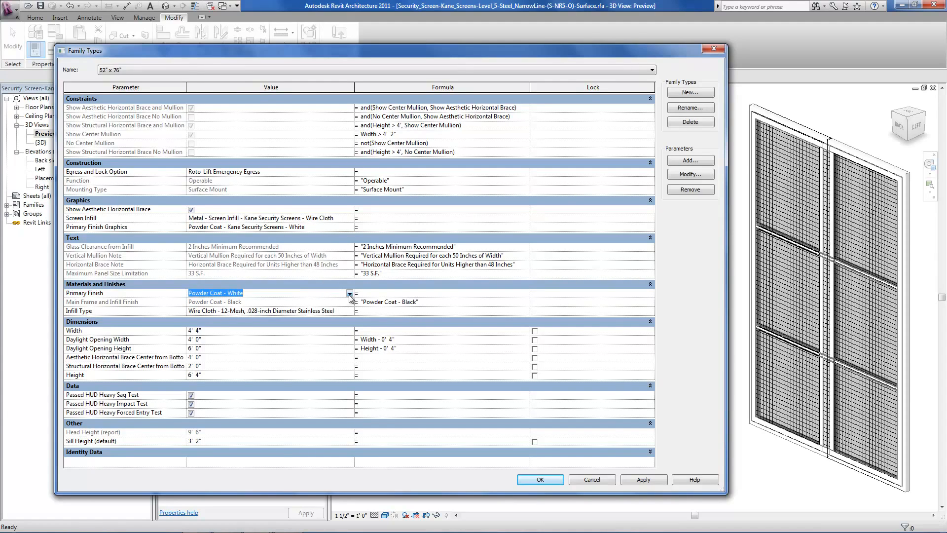
{"action": "left_click", "coordinate": [349, 293]}
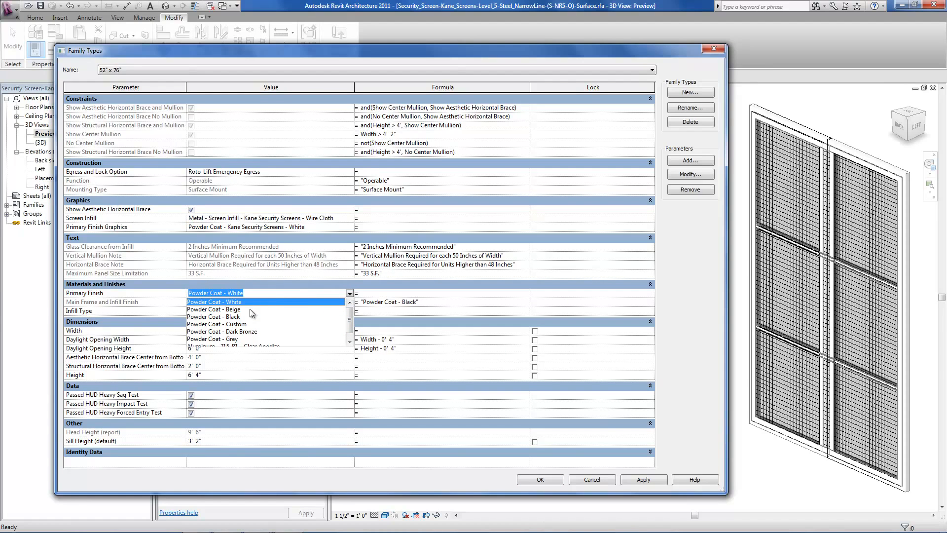
{"action": "left_click", "coordinate": [349, 295]}
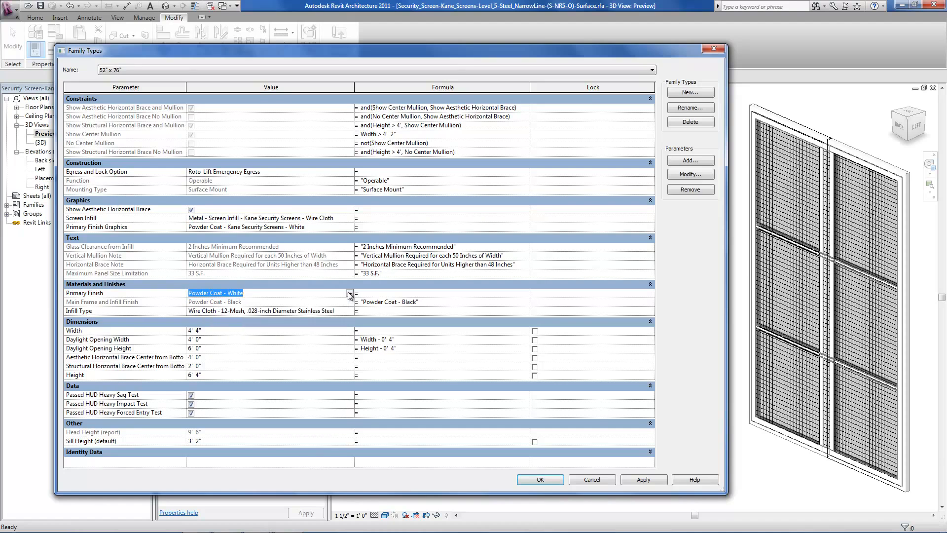
{"action": "left_click", "coordinate": [316, 227]}
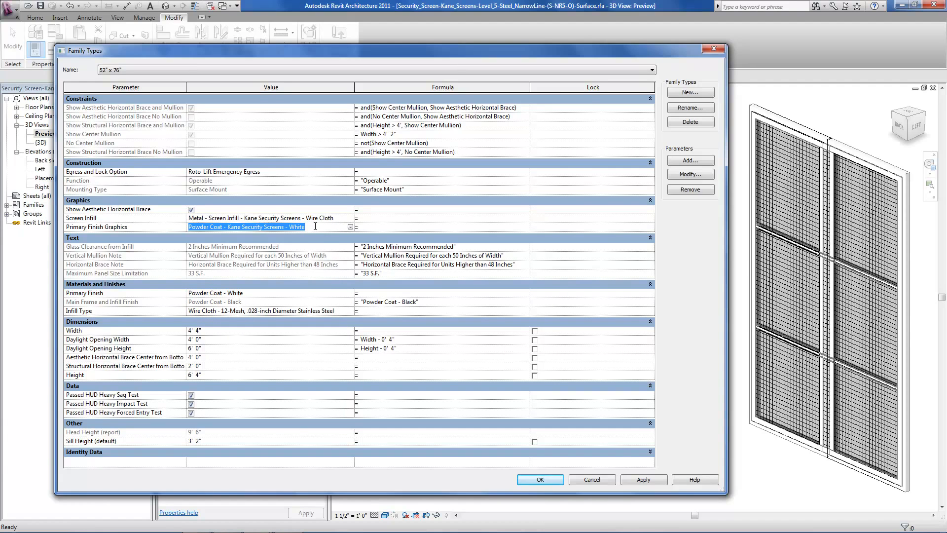
{"action": "left_click", "coordinate": [347, 311]}
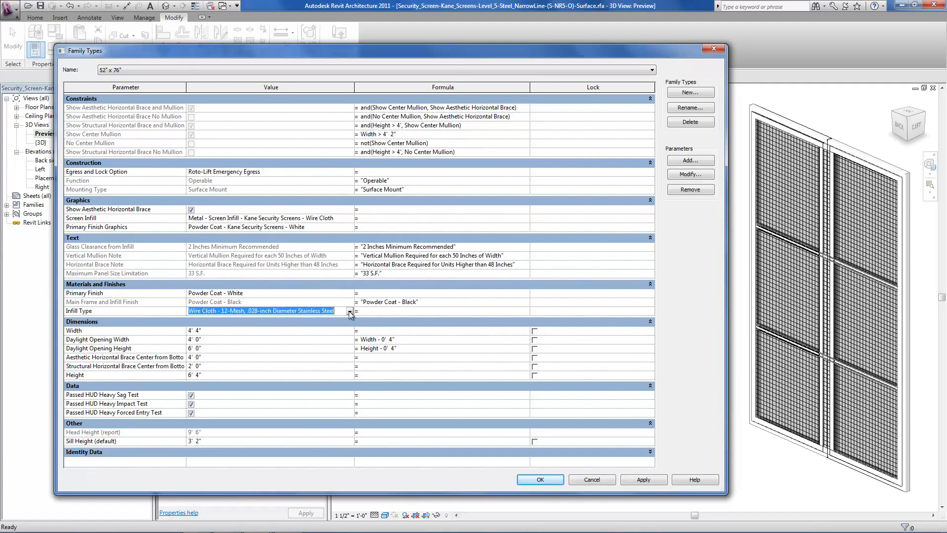
Step: Examine the Show Aesthetic Horizontal Brace parameter of the 52" x 76" type
{"action": "left_click", "coordinate": [251, 210]}
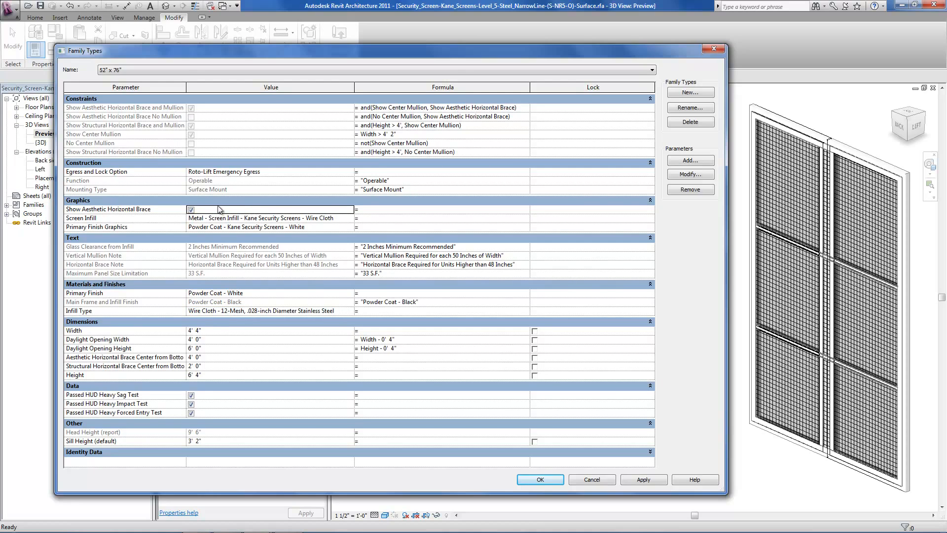
{"action": "left_click", "coordinate": [191, 211]}
{"action": "left_click", "coordinate": [171, 209]}
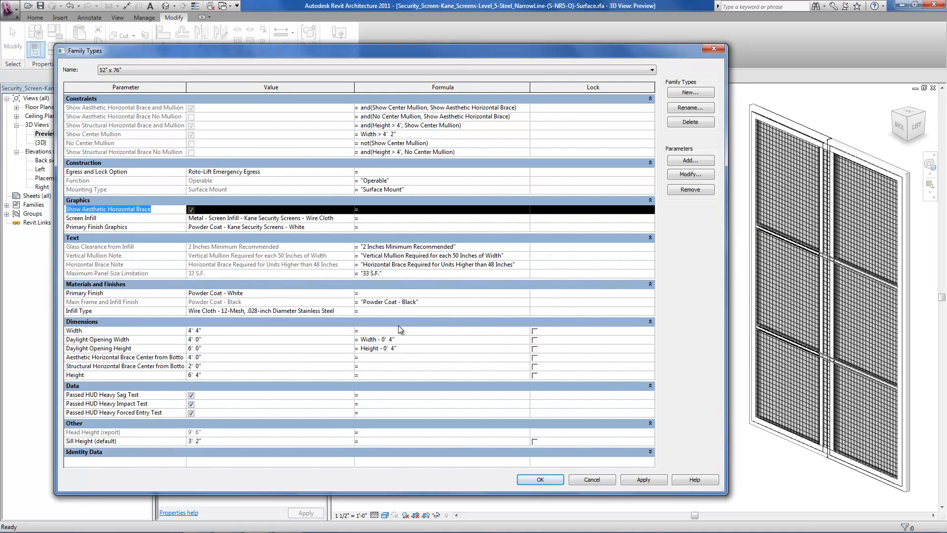
Step: Try 3' for the Aesthetic Horizontal Brace Center from Bottom, apply it, and set it back to 4'
{"action": "left_click", "coordinate": [172, 357]}
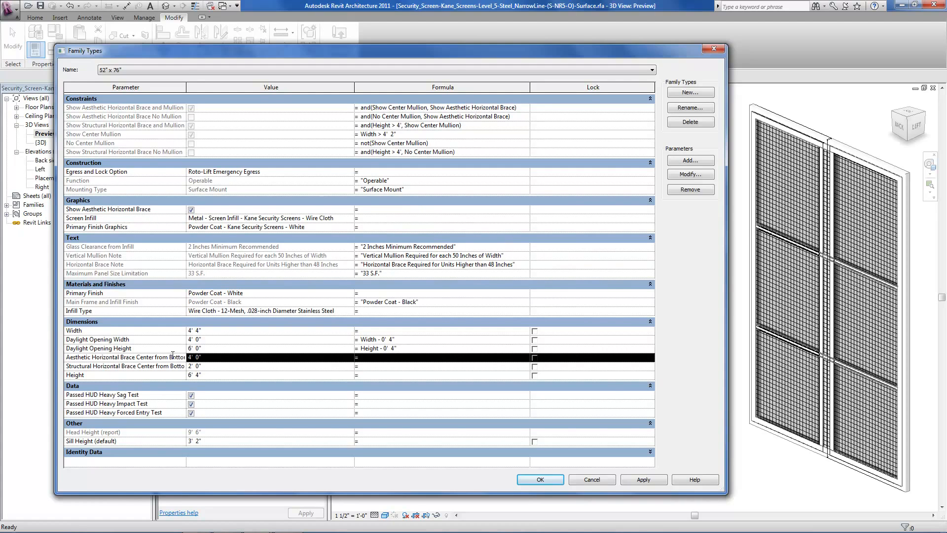
{"action": "left_click", "coordinate": [239, 357]}
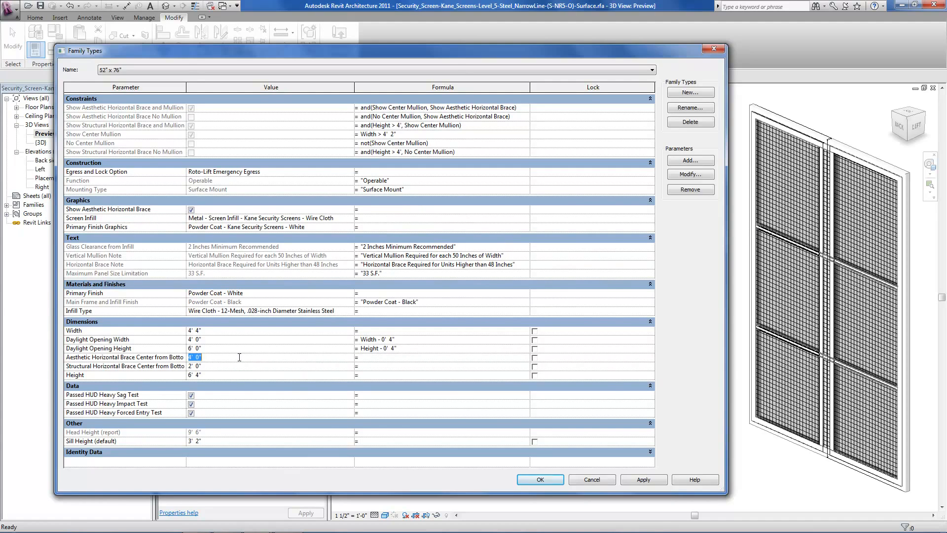
{"action": "type", "text": "3"}
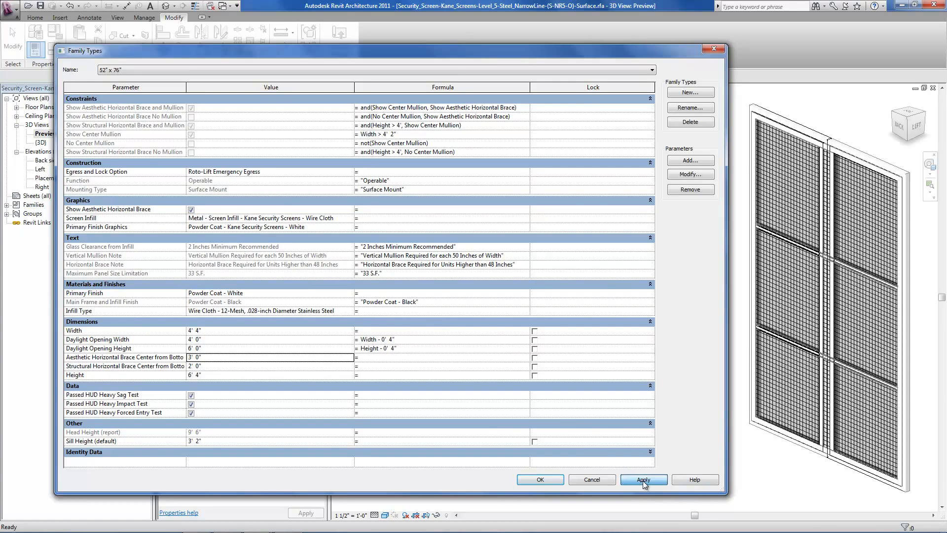
{"action": "left_click", "coordinate": [644, 480]}
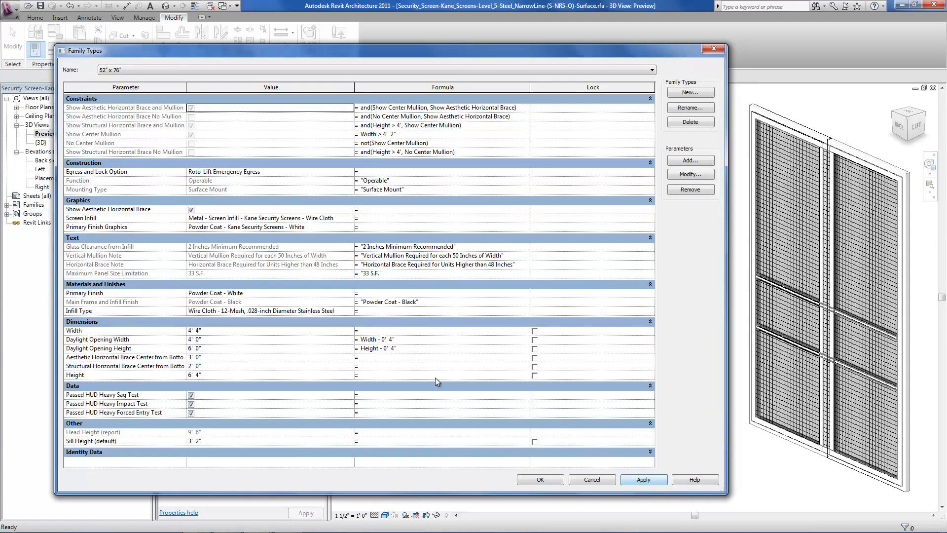
{"action": "left_click", "coordinate": [239, 357]}
{"action": "type", "text": "4"}
{"action": "left_click", "coordinate": [636, 482]}
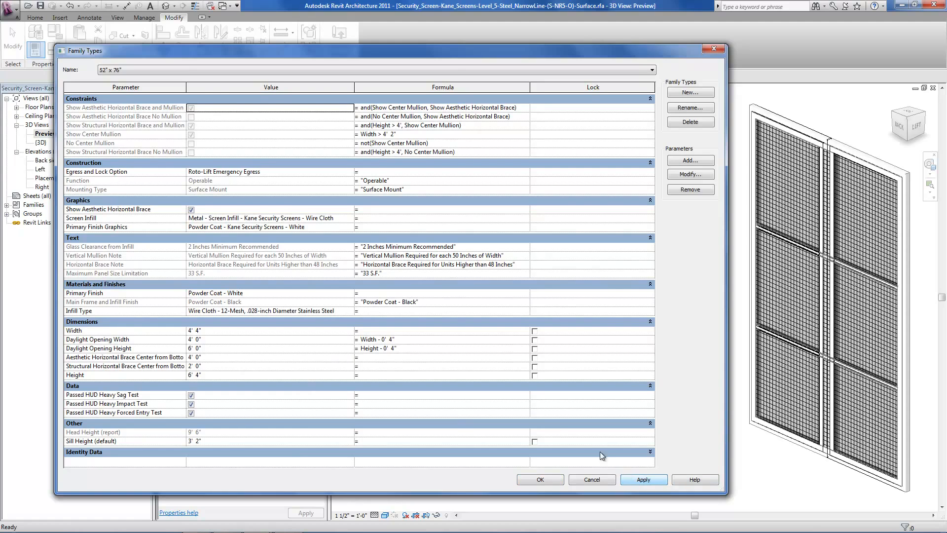
Step: Try a Daylight Opening Width of 3' and set the Width back to 4' 4"
{"action": "left_click", "coordinate": [165, 340]}
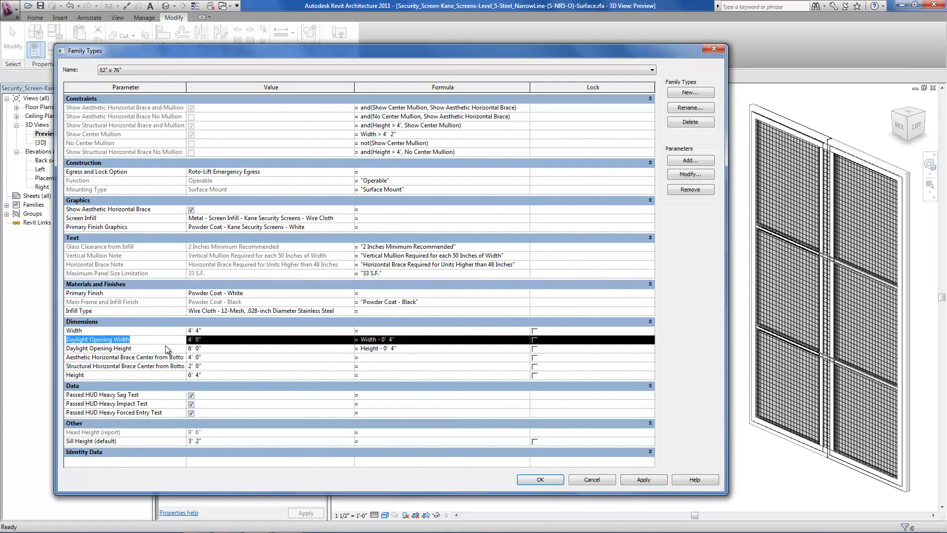
{"action": "left_click", "coordinate": [166, 349]}
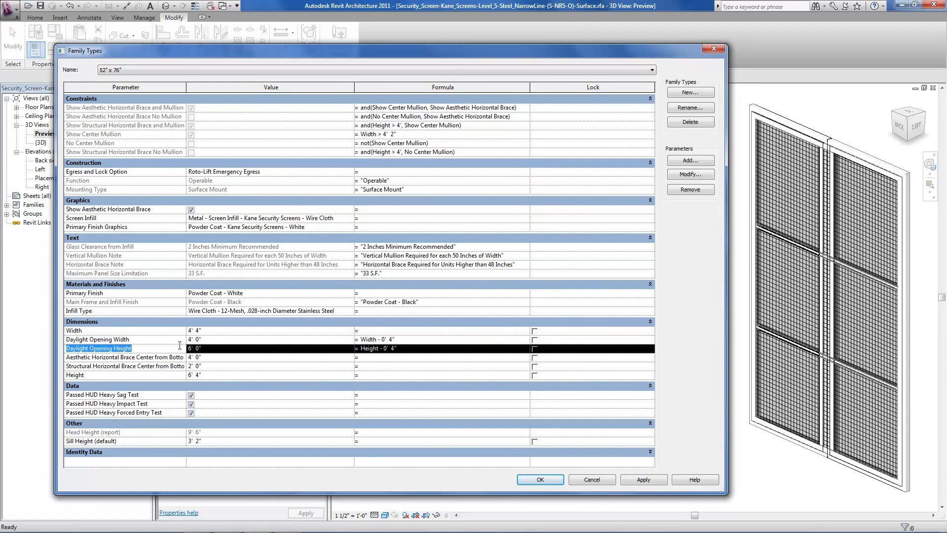
{"action": "left_click", "coordinate": [228, 339]}
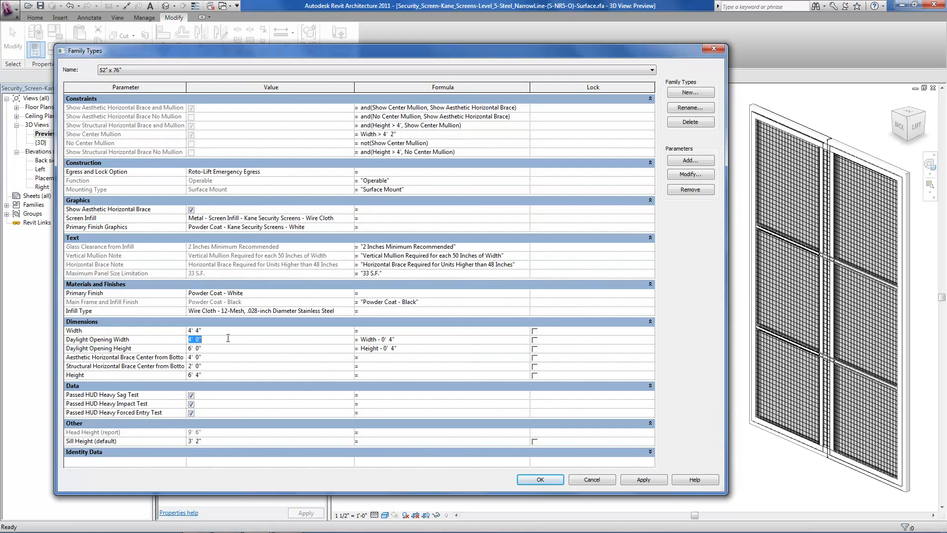
{"action": "type", "text": "3"}
{"action": "key", "text": "Tab"}
{"action": "left_click", "coordinate": [228, 331]}
{"action": "type", "text": "4 4"}
{"action": "left_click", "coordinate": [228, 340]}
Step: Switch to the Reveal version of the security screen family and examine its Wall Inset dimension parameter
{"action": "mouse_move", "coordinate": [256, 523]}
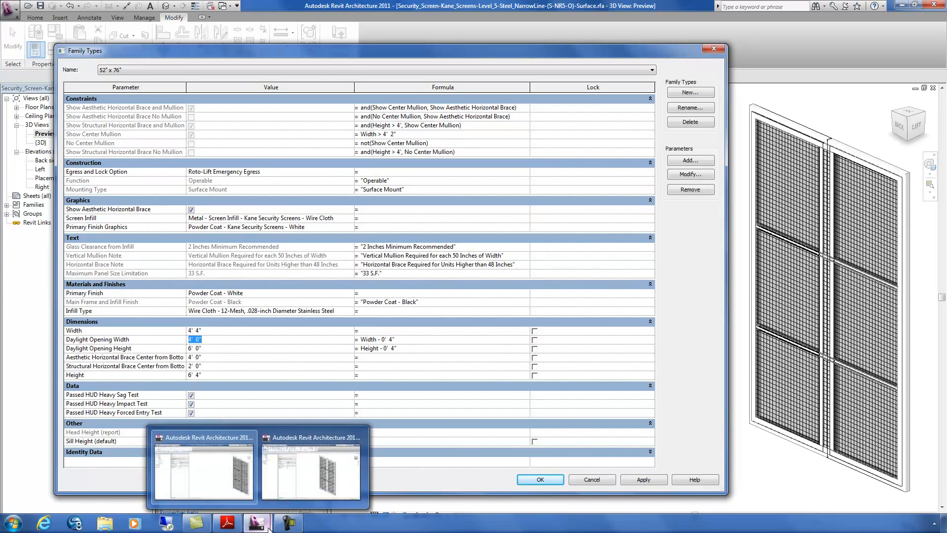
{"action": "left_click", "coordinate": [298, 480]}
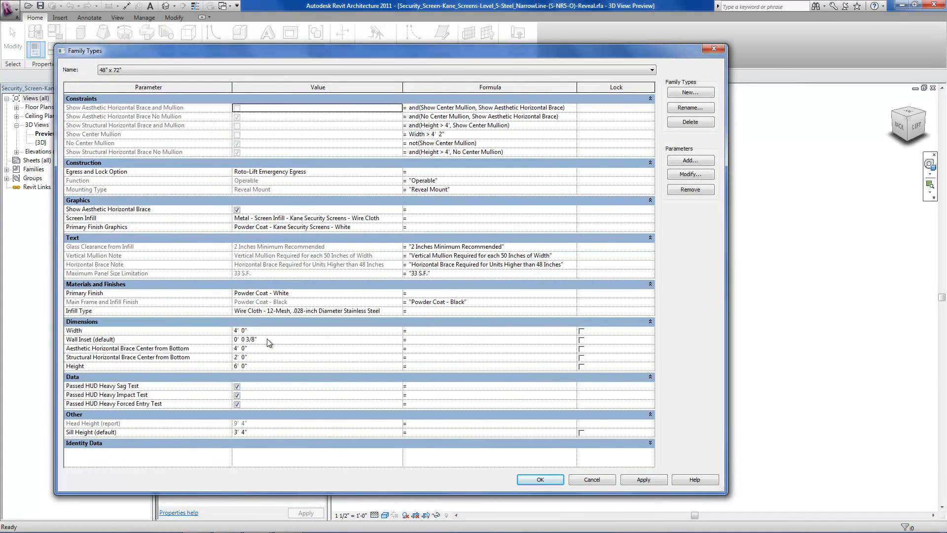
{"action": "left_click", "coordinate": [214, 339]}
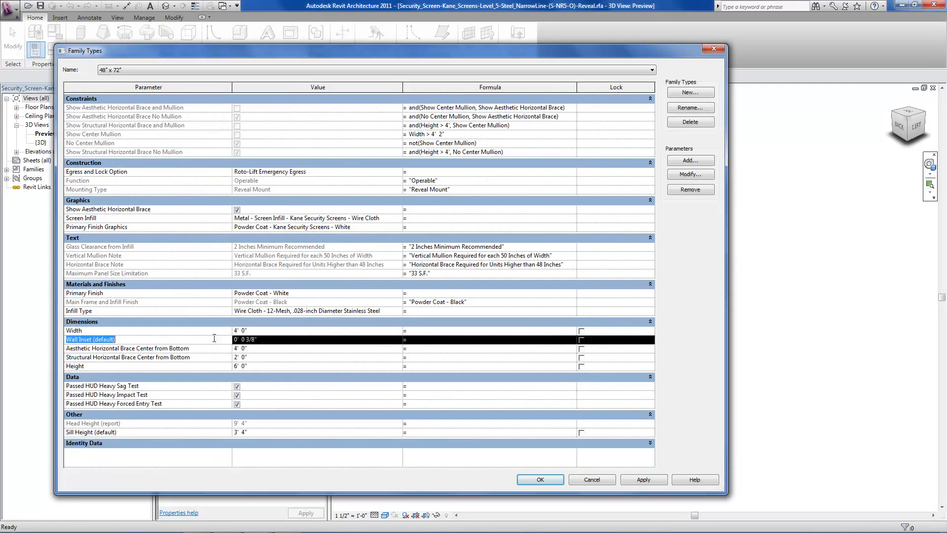
{"action": "left_click", "coordinate": [273, 340]}
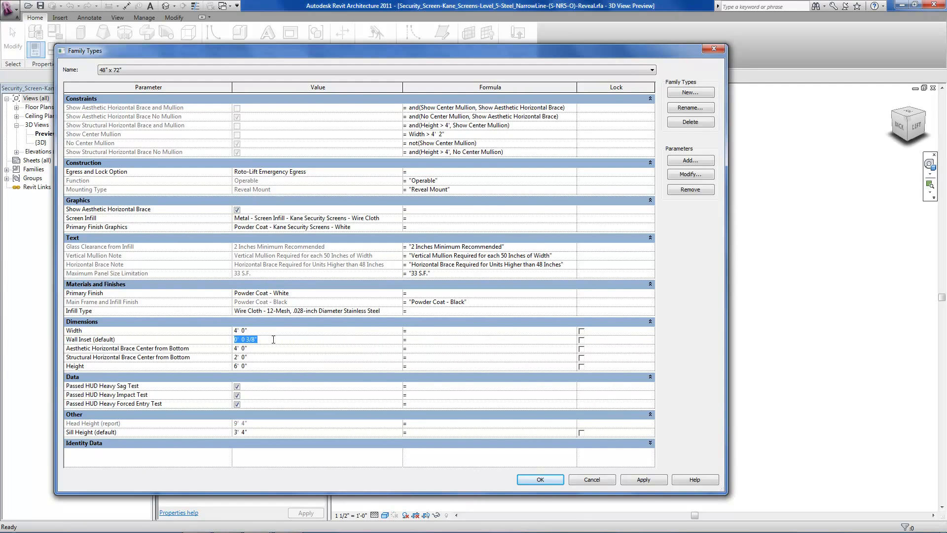
Step: Return to the Surface family and examine the Passed HUD Heavy Sag, Impact and Forced Entry Test parameters
{"action": "mouse_move", "coordinate": [318, 531]}
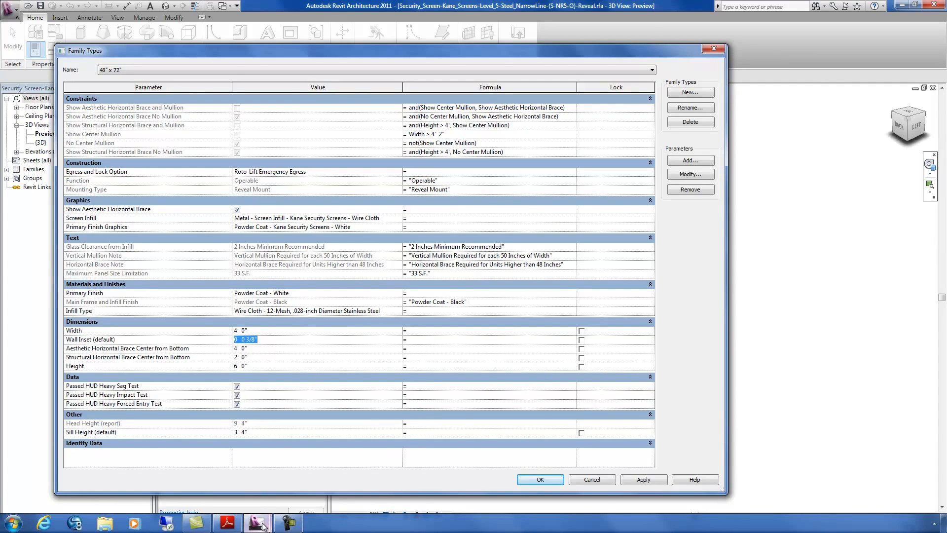
{"action": "mouse_move", "coordinate": [263, 527]}
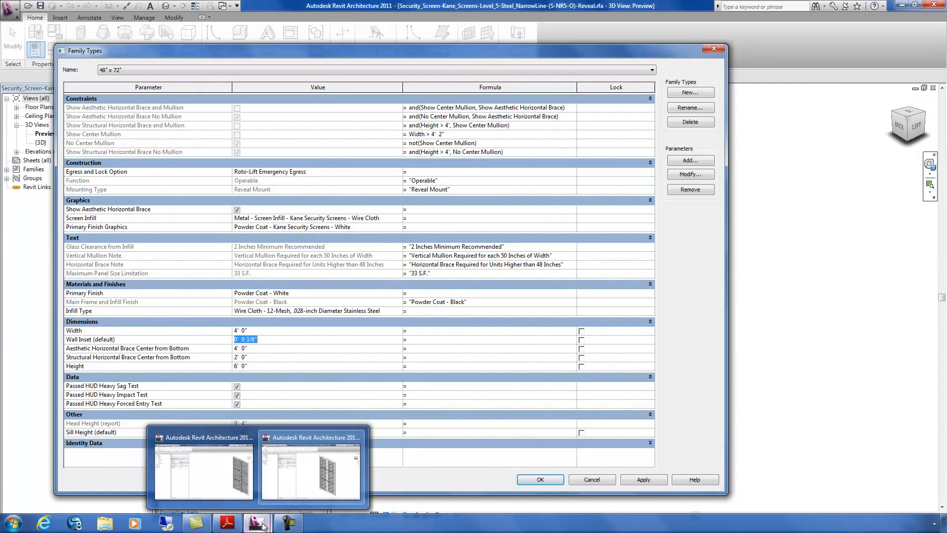
{"action": "left_click", "coordinate": [212, 474]}
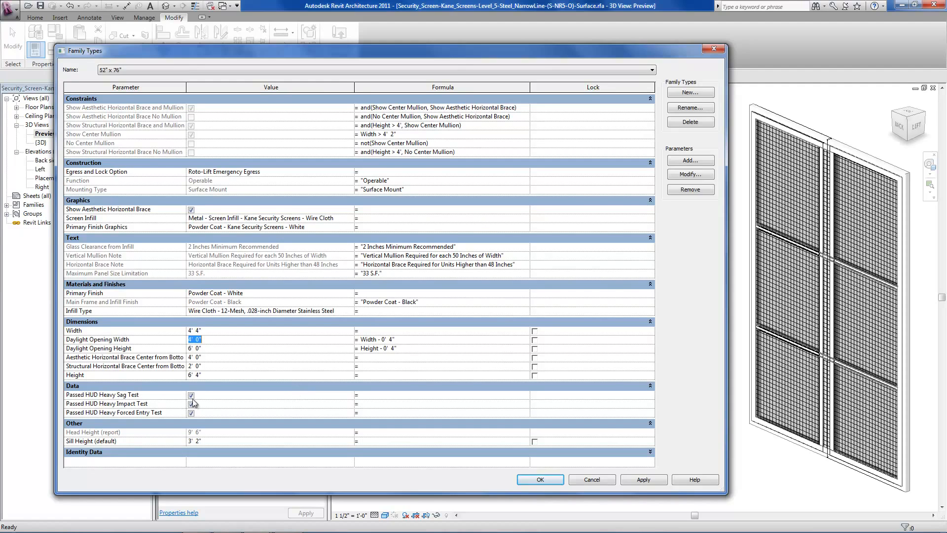
{"action": "left_click", "coordinate": [173, 395]}
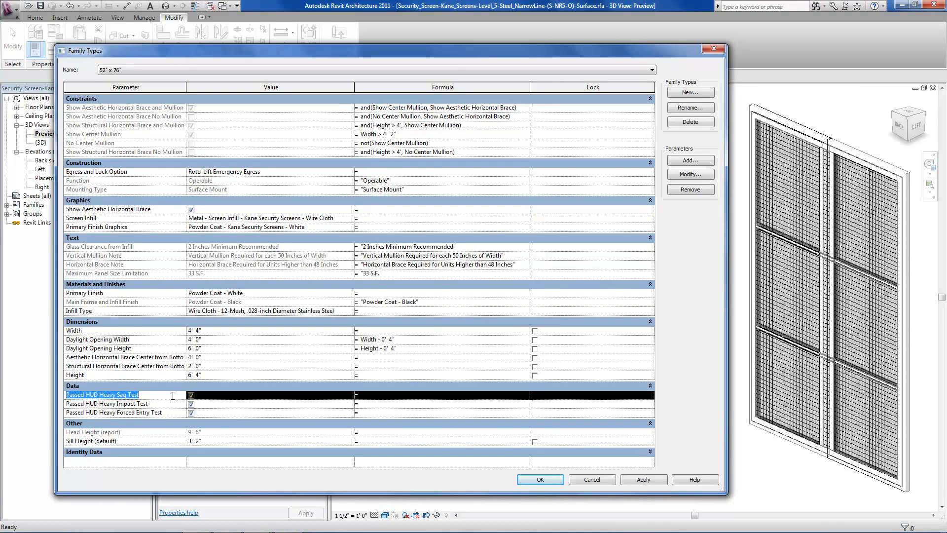
{"action": "left_click", "coordinate": [175, 404]}
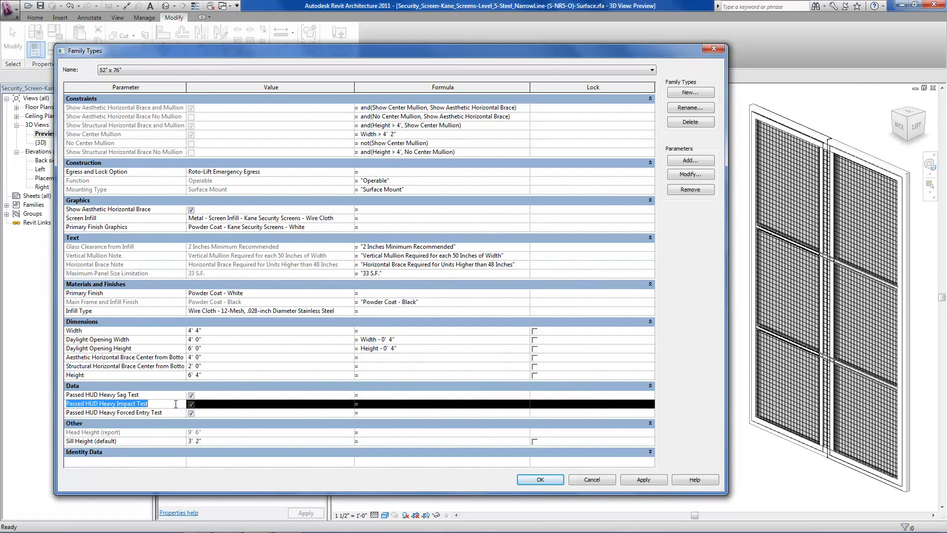
{"action": "left_click", "coordinate": [176, 413]}
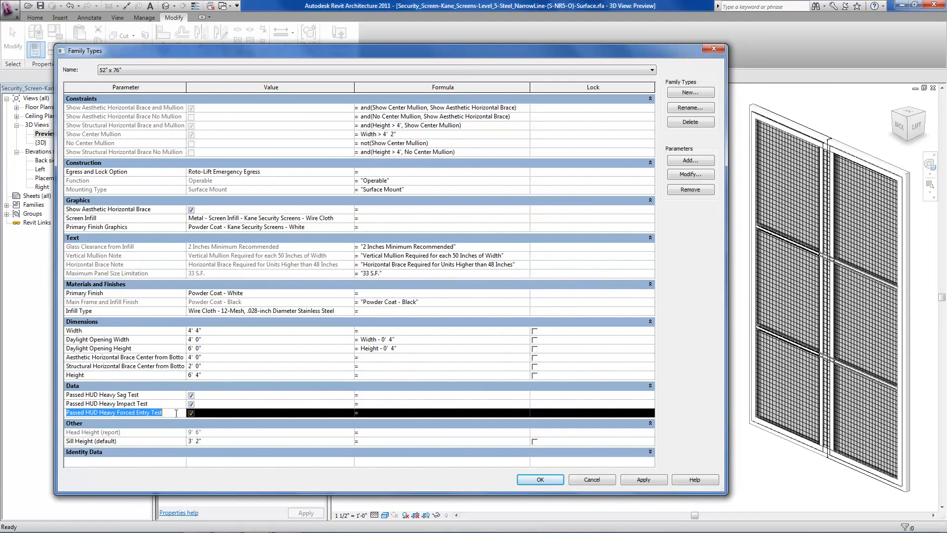
{"action": "left_click", "coordinate": [217, 451]}
{"action": "scroll", "coordinate": [217, 449], "scroll_direction": "down", "scroll_amount": 5}
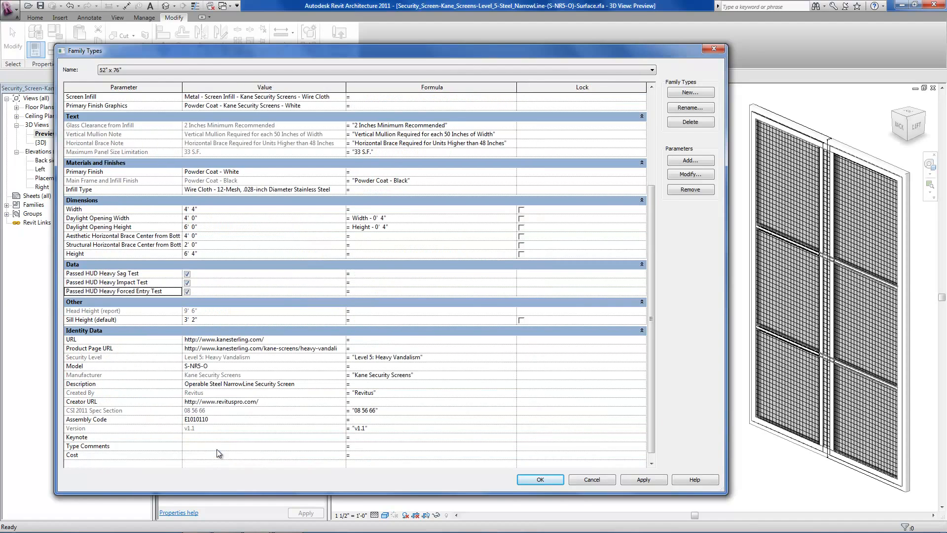
{"action": "left_click", "coordinate": [292, 340]}
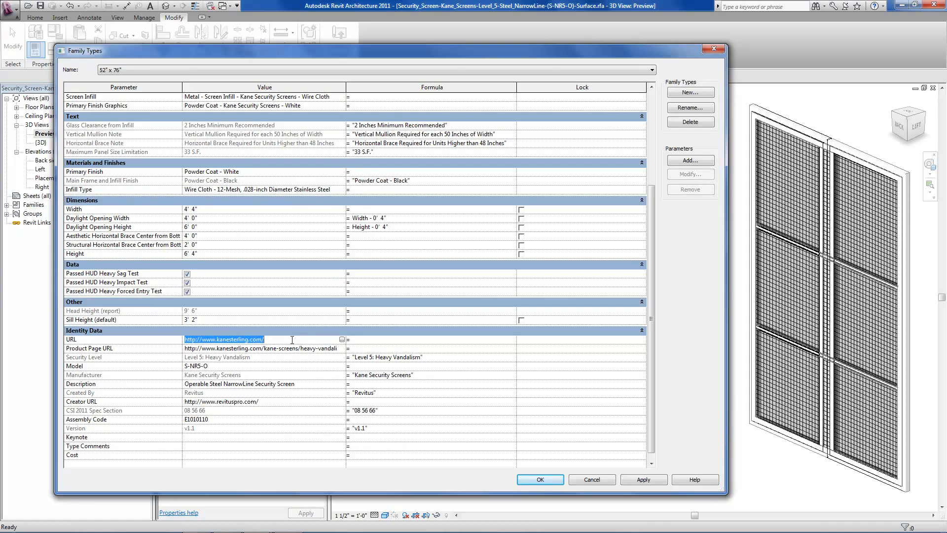
{"action": "left_click", "coordinate": [342, 340]}
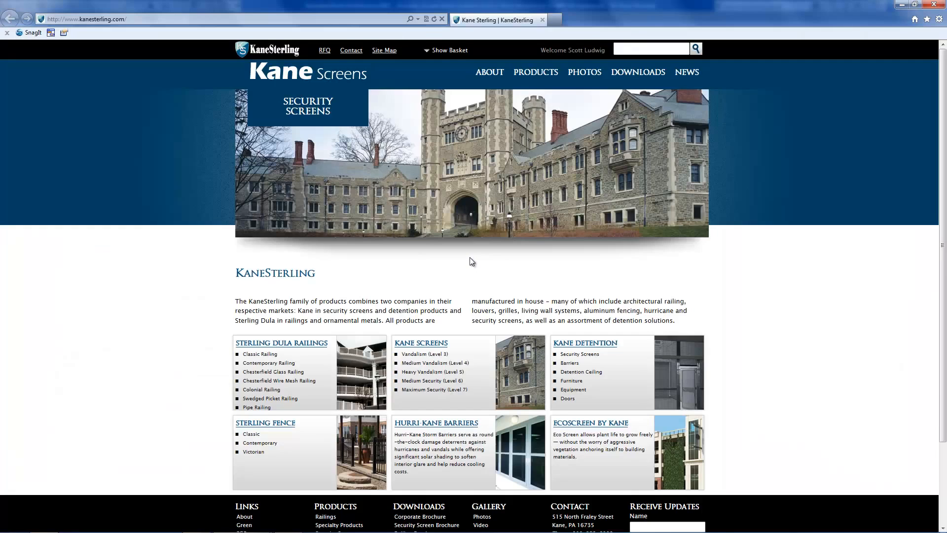
{"action": "scroll", "coordinate": [469, 262], "scroll_direction": "down", "scroll_amount": 2}
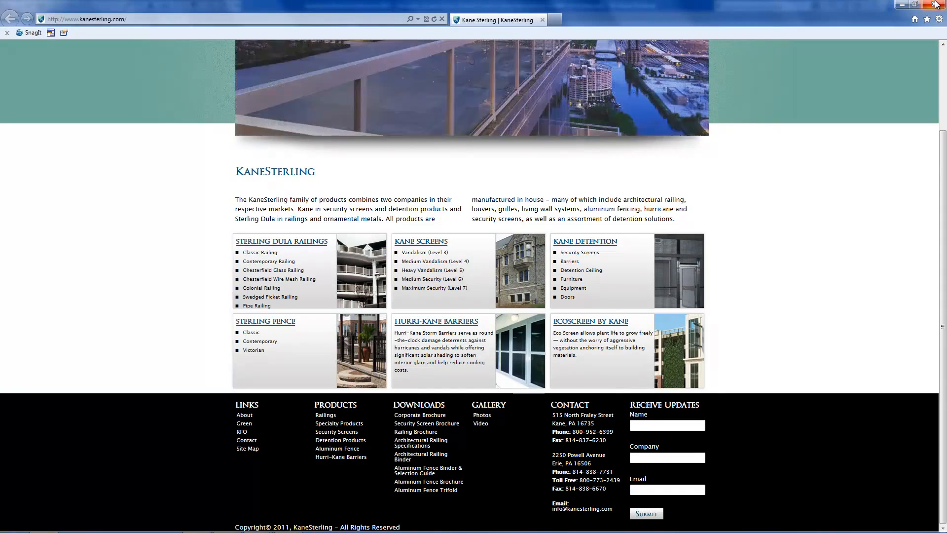
Step: Close the manufacturer's home page and open the Product Page URL to look over the Level 5 - Heavy Vandalism screens page
{"action": "scroll", "coordinate": [899, 55], "scroll_direction": "up", "scroll_amount": 2}
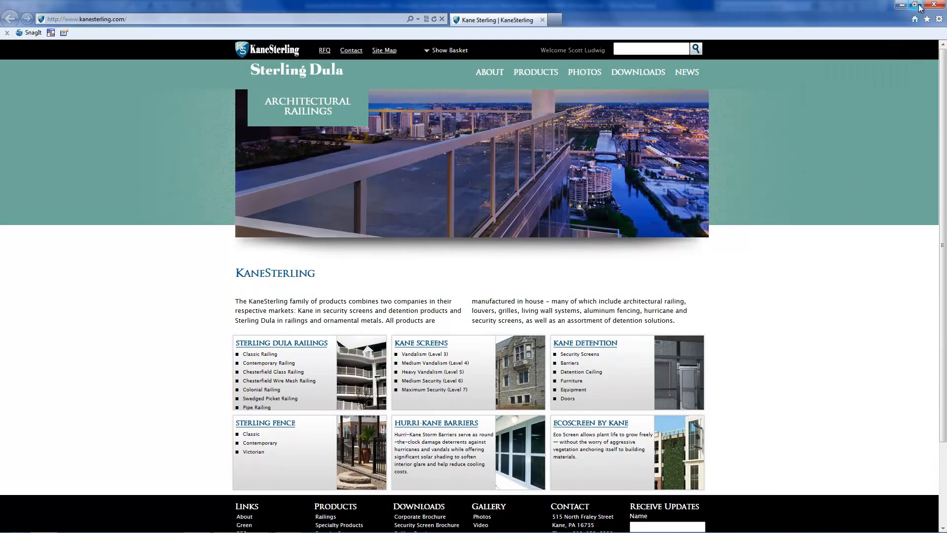
{"action": "left_click", "coordinate": [935, 5]}
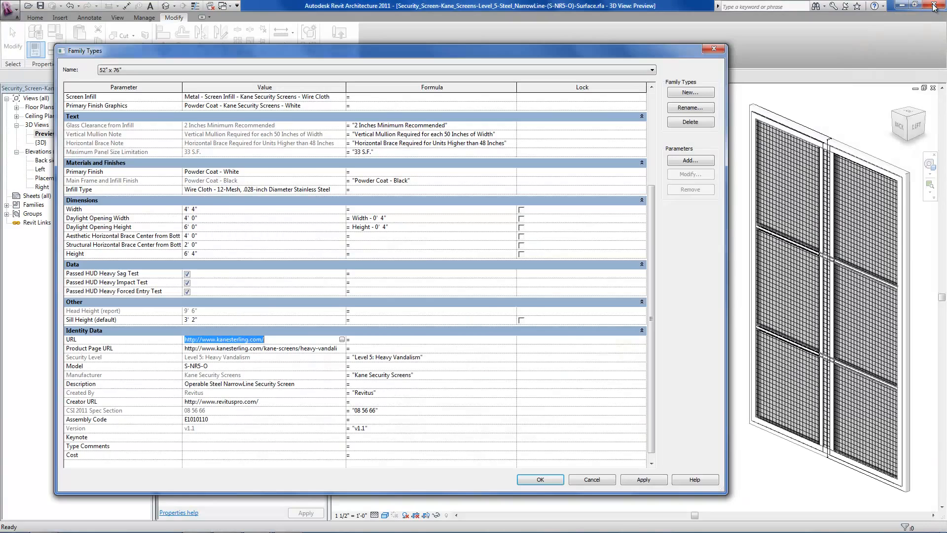
{"action": "left_click", "coordinate": [315, 349]}
{"action": "left_click", "coordinate": [342, 349]}
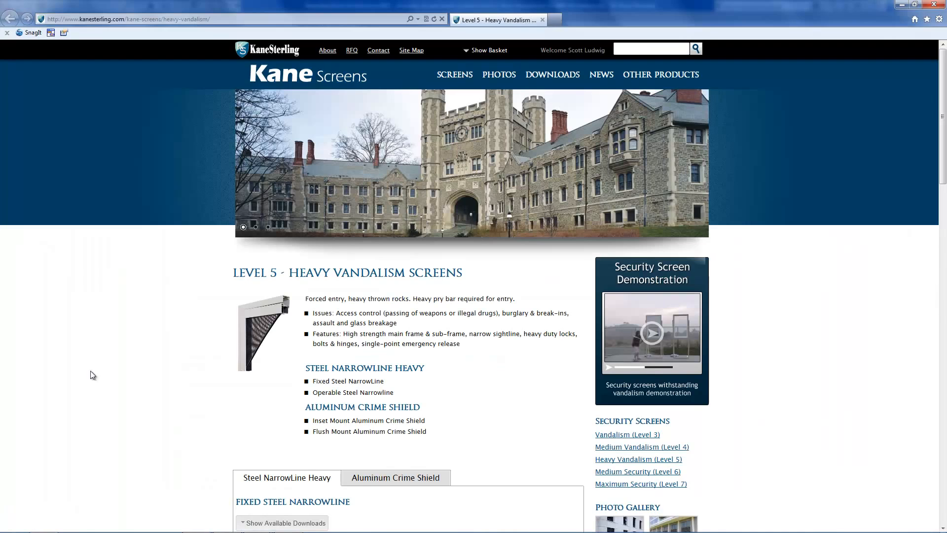
{"action": "scroll", "coordinate": [195, 405], "scroll_direction": "down", "scroll_amount": 10}
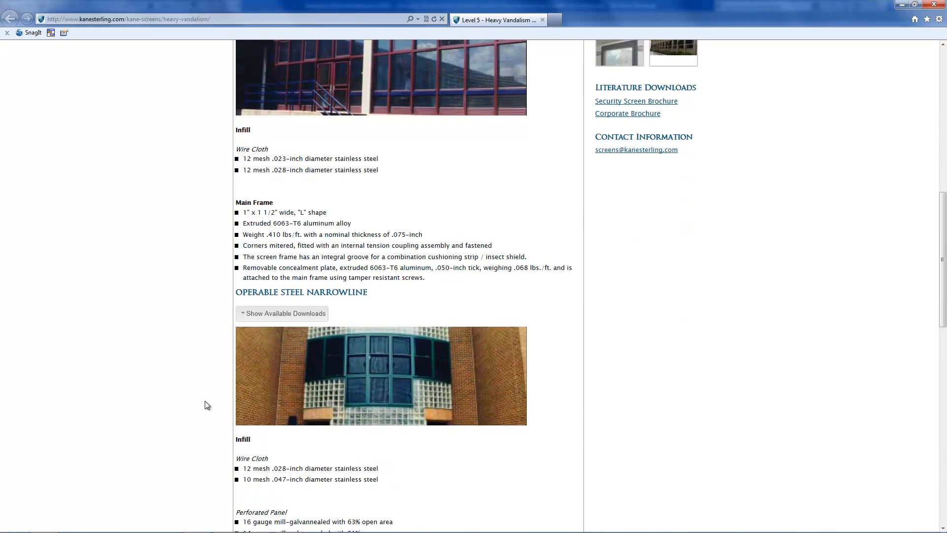
{"action": "scroll", "coordinate": [205, 402], "scroll_direction": "down", "scroll_amount": 8}
{"action": "scroll", "coordinate": [206, 405], "scroll_direction": "down", "scroll_amount": 3}
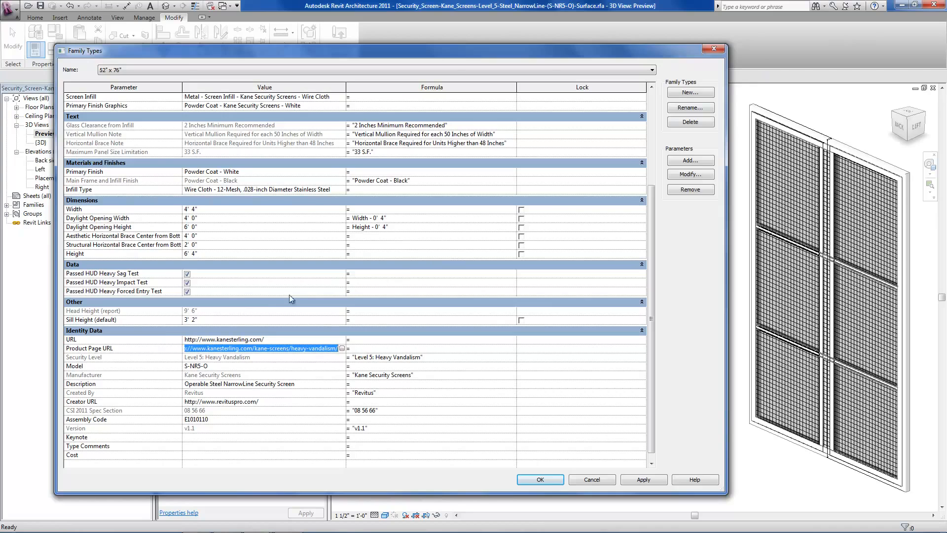
Step: Examine the security screen's Identity Data parameters from Security Level through Version, and open the Back side elevation view
{"action": "left_click", "coordinate": [131, 357]}
{"action": "left_click", "coordinate": [138, 367]}
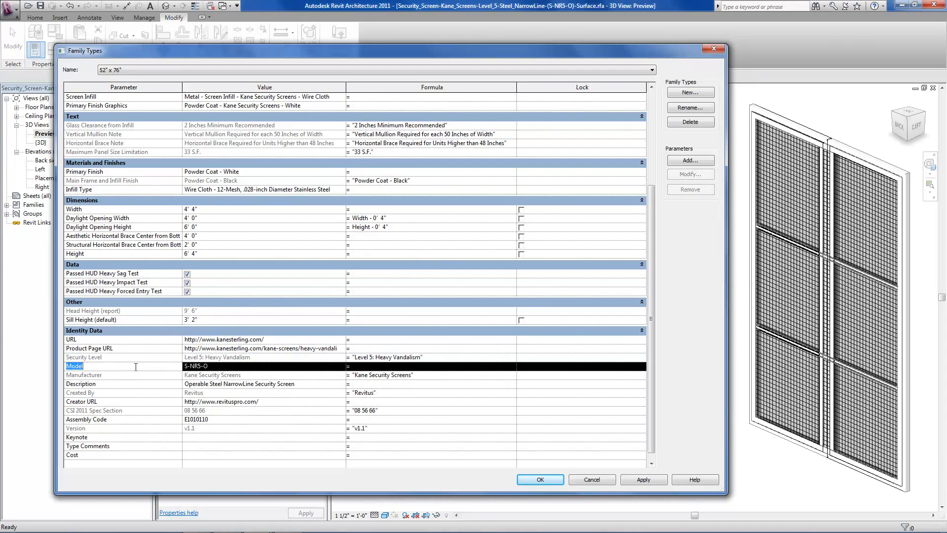
{"action": "left_click", "coordinate": [142, 375]}
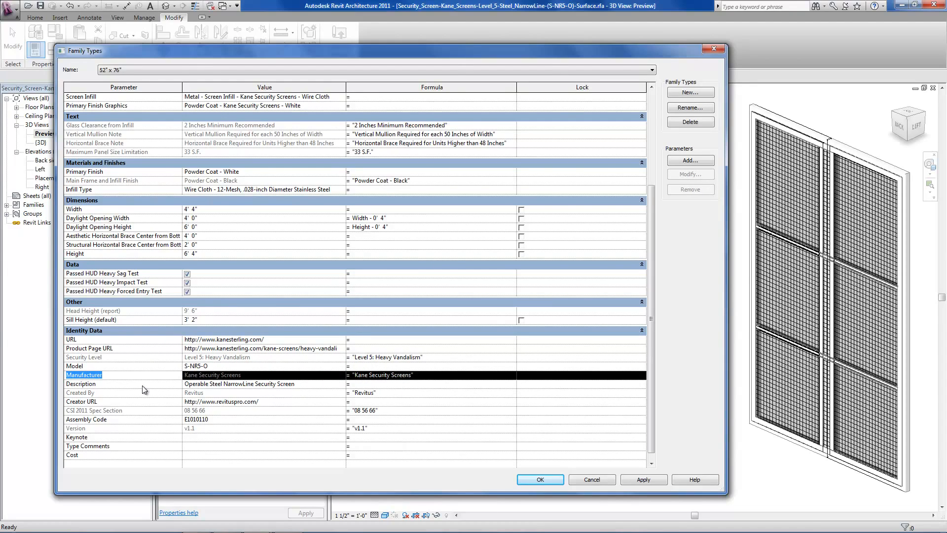
{"action": "left_click", "coordinate": [143, 385]}
{"action": "left_click", "coordinate": [143, 393]}
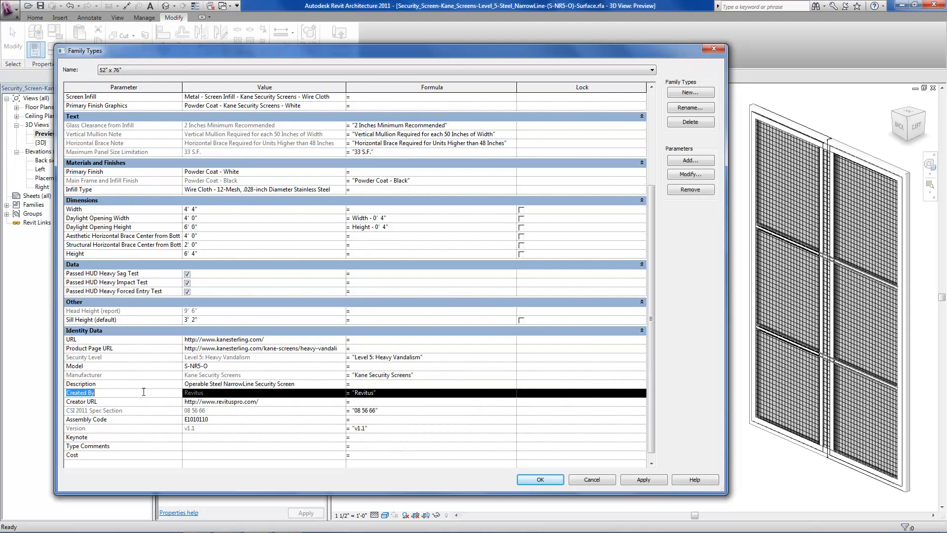
{"action": "left_click", "coordinate": [143, 401]}
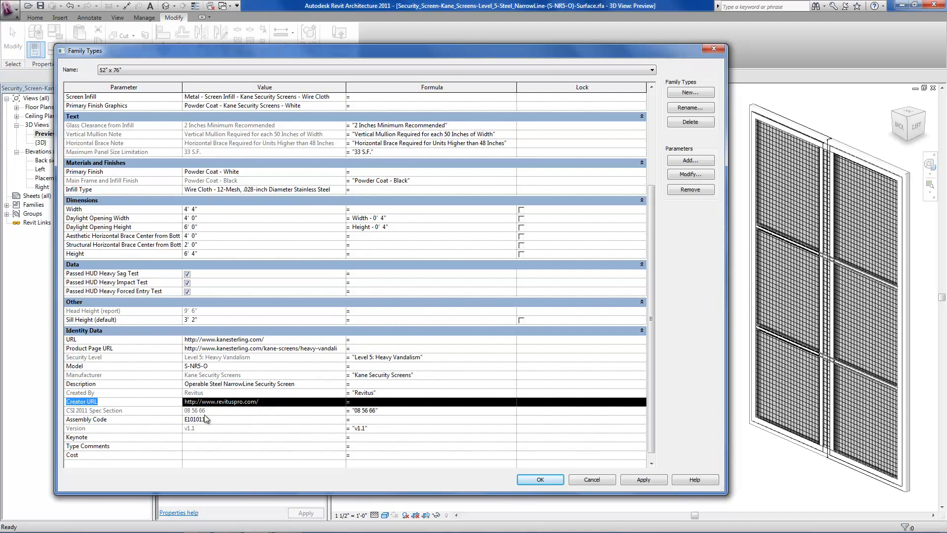
{"action": "left_click", "coordinate": [149, 410]}
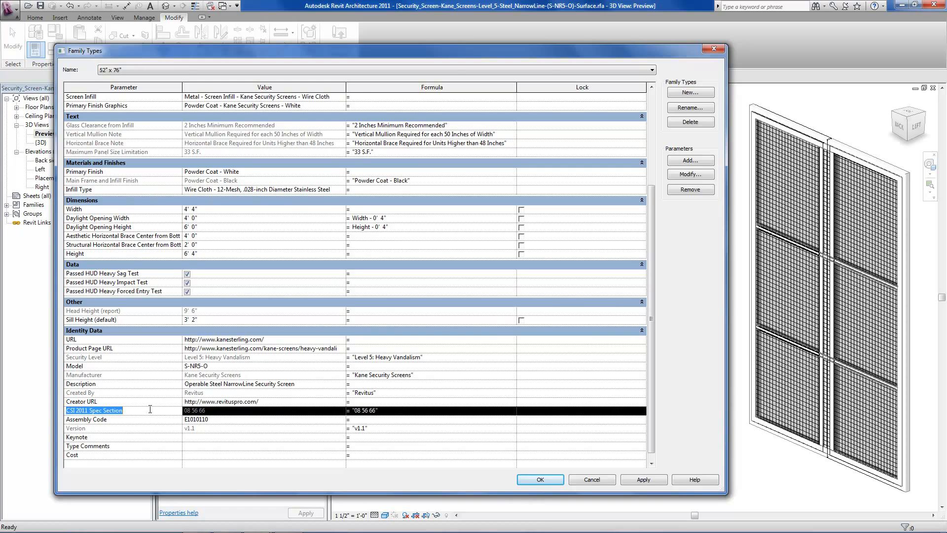
{"action": "left_click", "coordinate": [150, 428]}
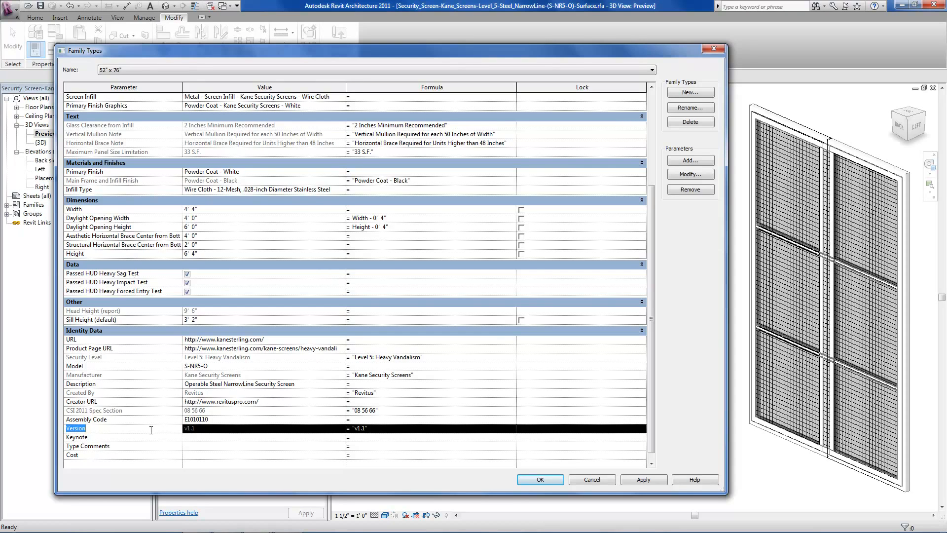
{"action": "left_click", "coordinate": [541, 480]}
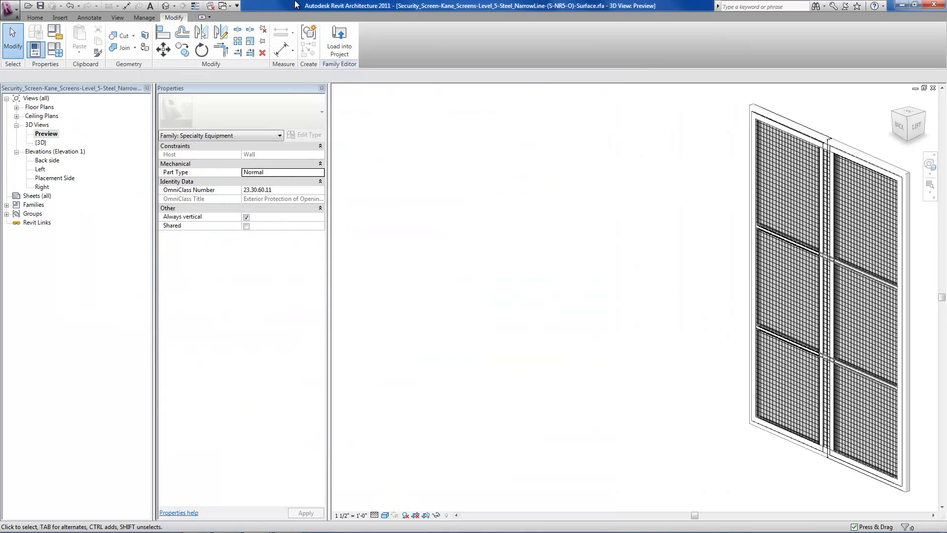
{"action": "double_click", "coordinate": [50, 160]}
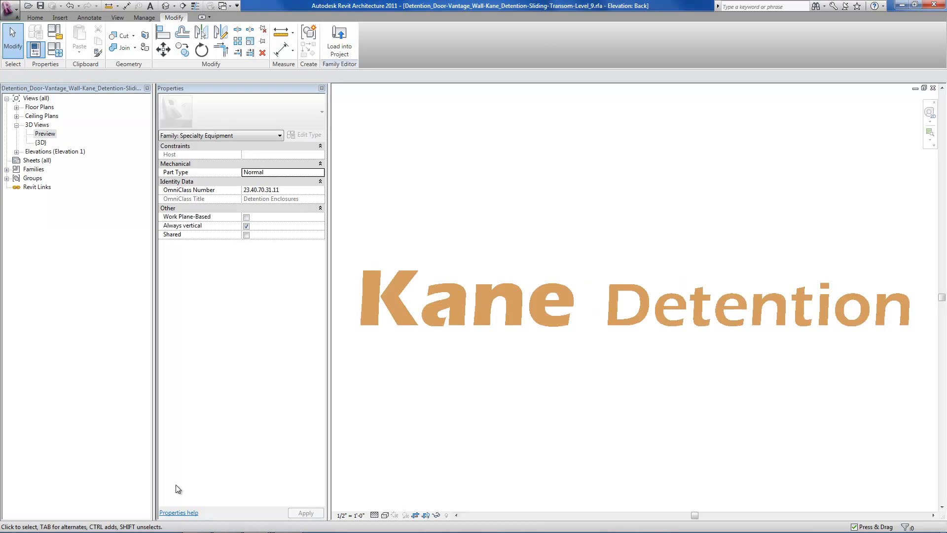
Step: Examine the category, OmniClass number and title, and host setting of the sliding transom detention door family
{"action": "left_click", "coordinate": [55, 32]}
{"action": "left_click_drag", "start_coordinate": [547, 215], "coordinate": [546, 233]}
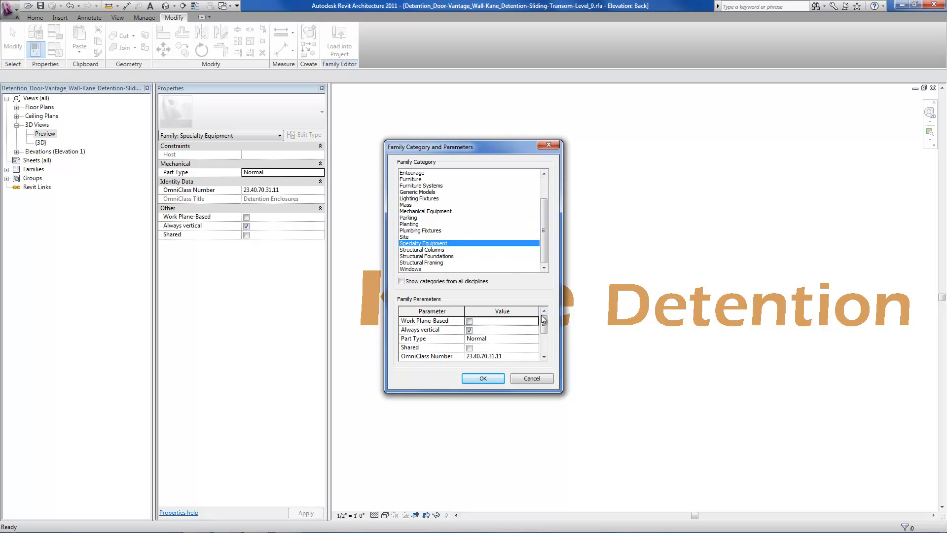
{"action": "left_click_drag", "start_coordinate": [544, 323], "coordinate": [543, 344]}
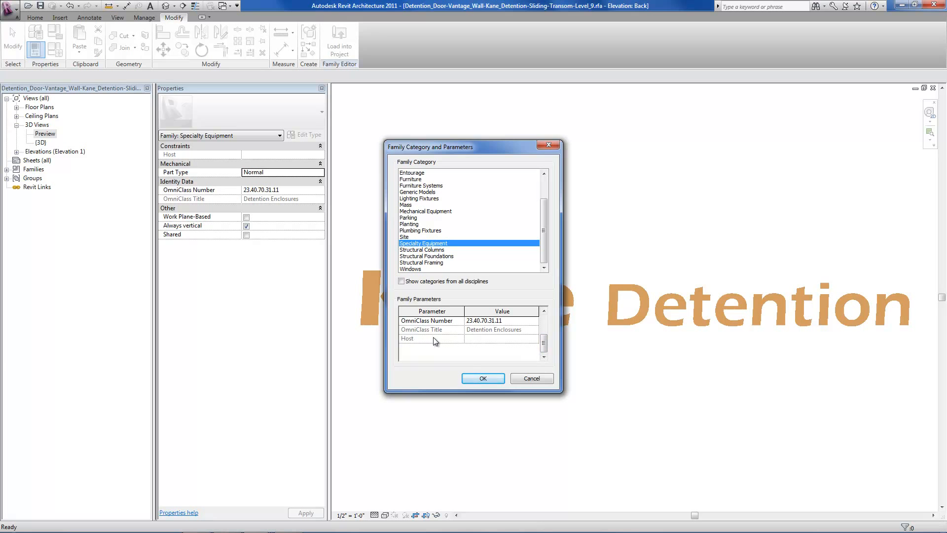
{"action": "left_click", "coordinate": [481, 379]}
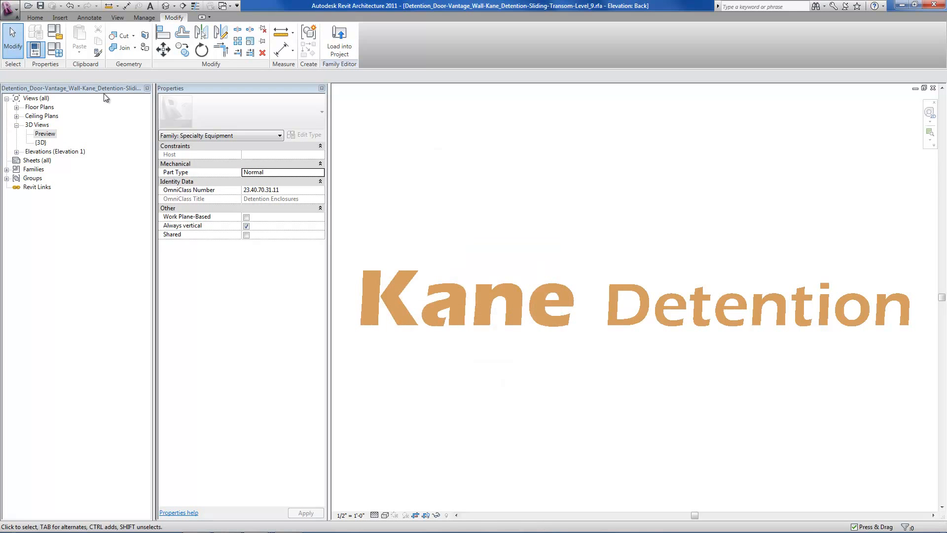
Step: Browse the Kane Detention - Website Upload Files folder and preview the Interview Screen, Ceiling Light and Ceiling Level 9 families without opening any
{"action": "key", "text": "ctrl+o"}
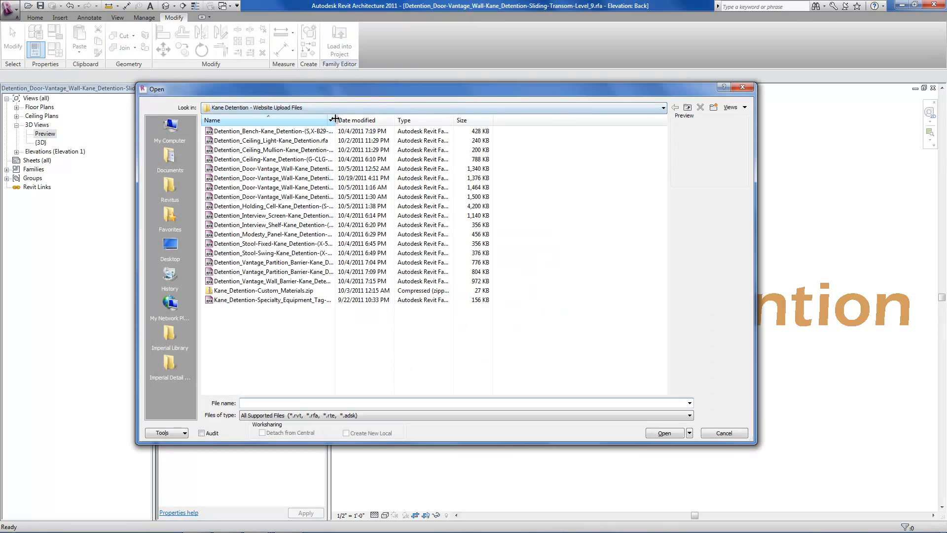
{"action": "left_click", "coordinate": [314, 216]}
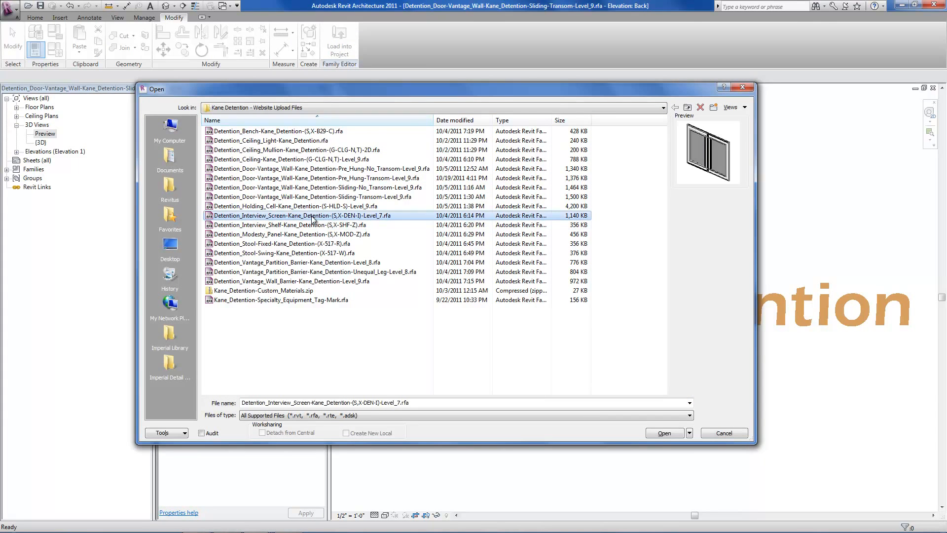
{"action": "left_click", "coordinate": [297, 143]}
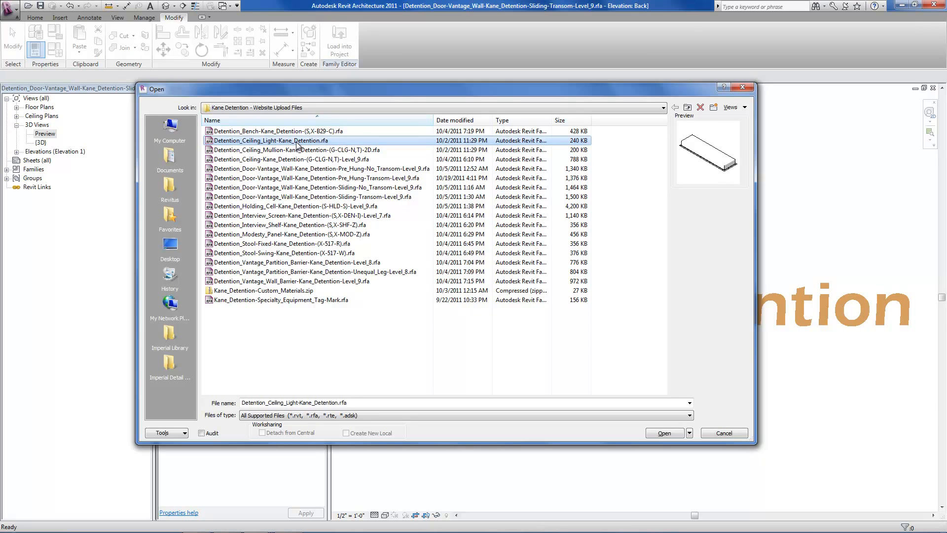
{"action": "left_click", "coordinate": [299, 160]}
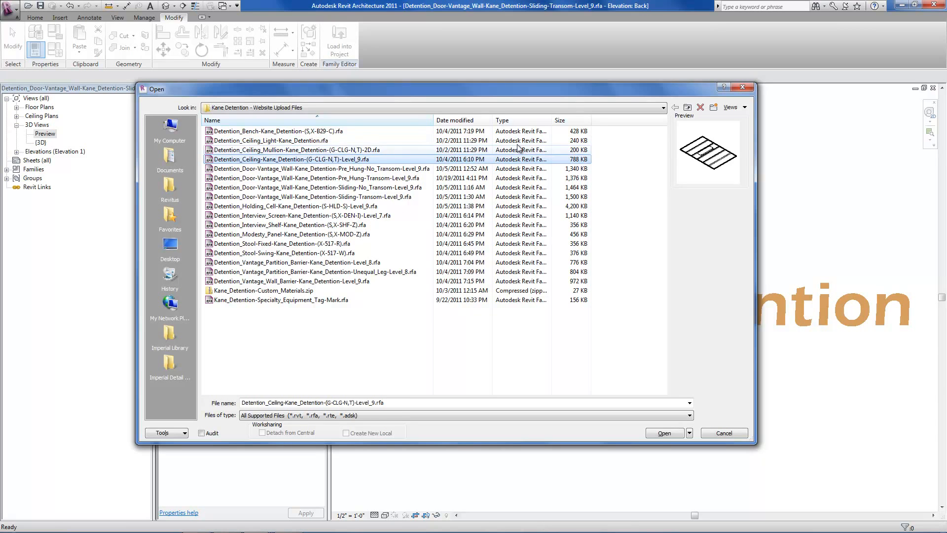
{"action": "left_click", "coordinate": [743, 87]}
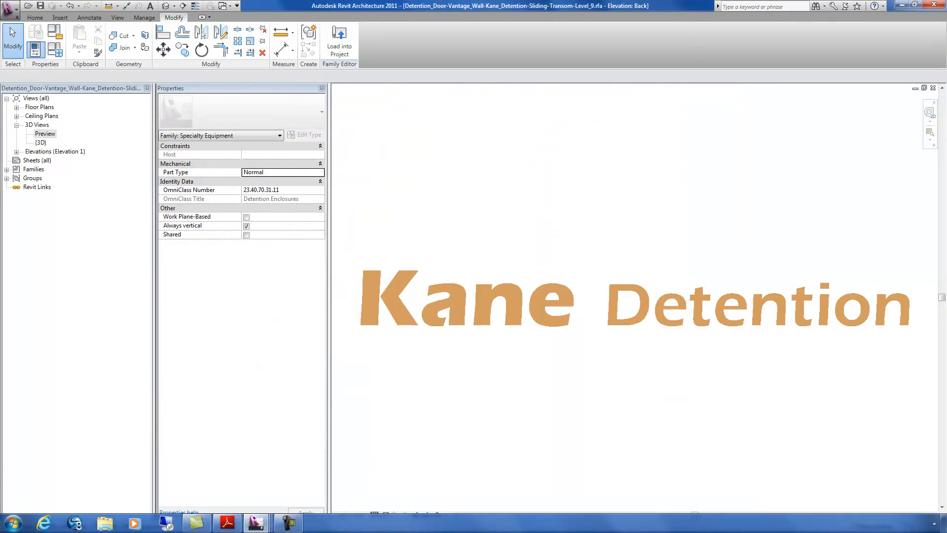
Step: Switch to the Vantage Wall Barrier Level 9 family and open its family types
{"action": "mouse_move", "coordinate": [256, 523]}
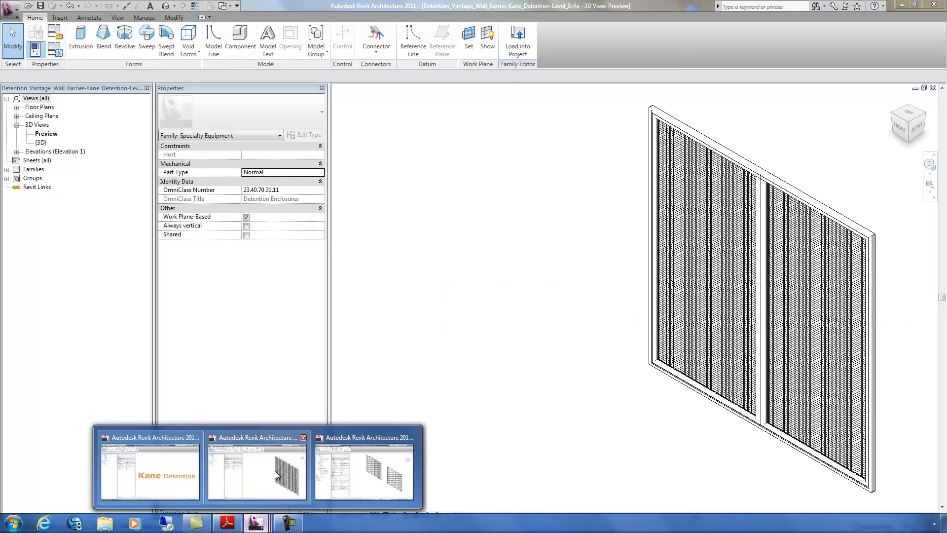
{"action": "left_click", "coordinate": [275, 470]}
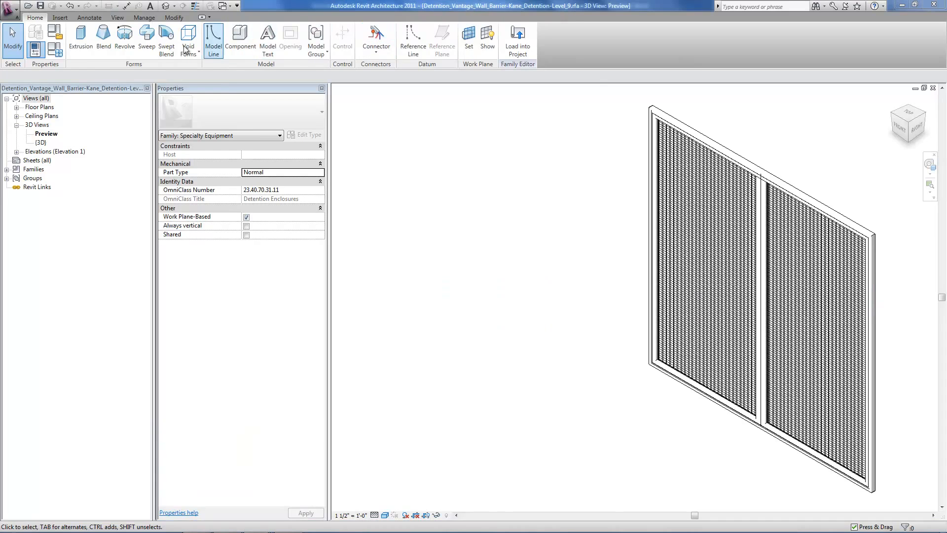
{"action": "left_click", "coordinate": [58, 57]}
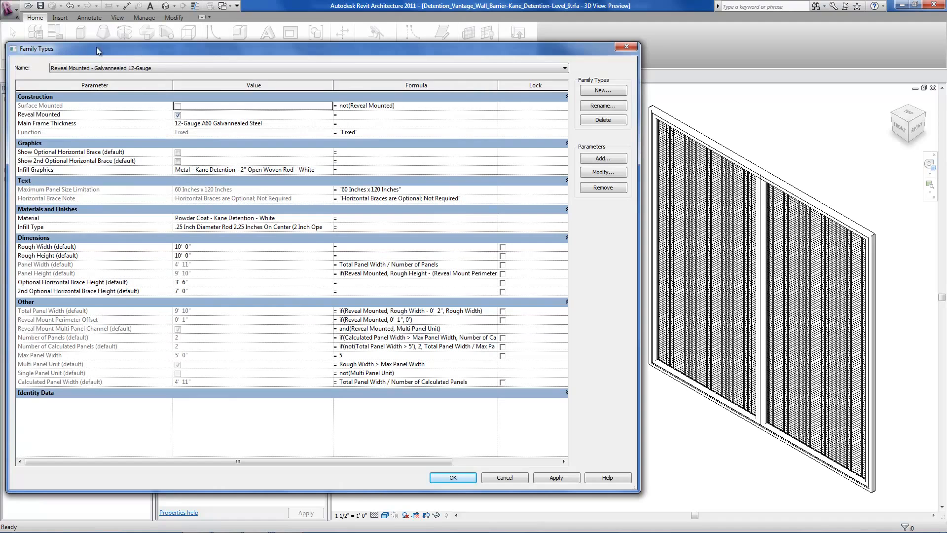
Step: Compare the Surface Mounted - Steel 12-Gauge type with Reveal Mounted - Galvannealed 12-Gauge, and examine the latter's Rough Width and Rough Height parameters
{"action": "left_click", "coordinate": [200, 68]}
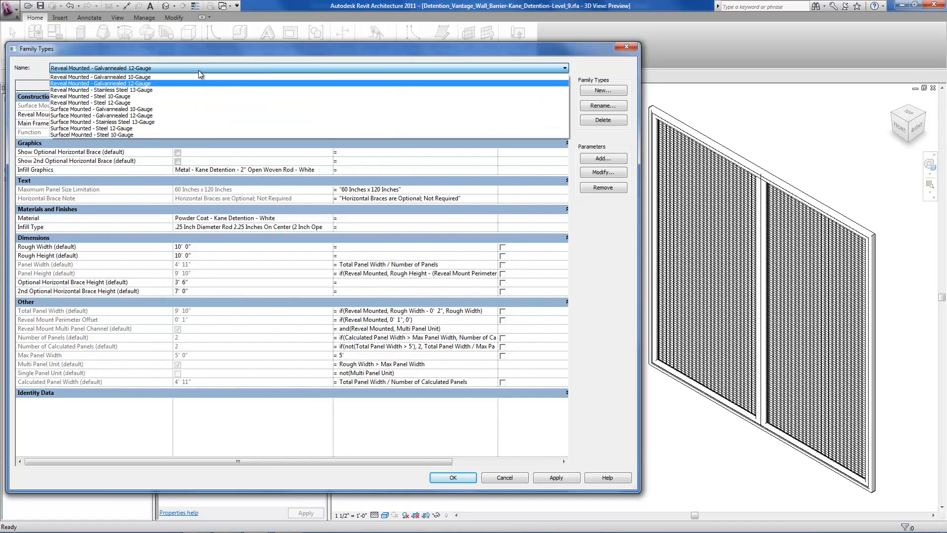
{"action": "left_click", "coordinate": [193, 127]}
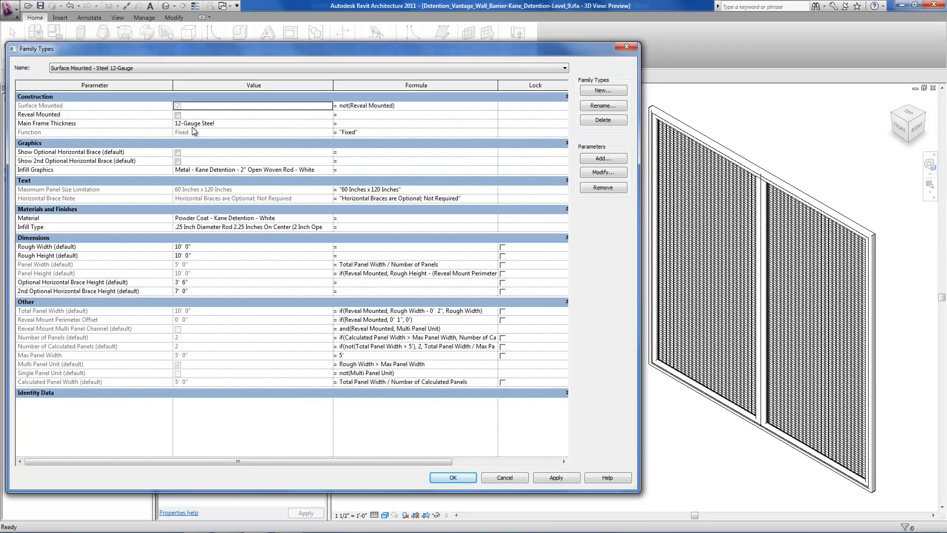
{"action": "left_click", "coordinate": [191, 67]}
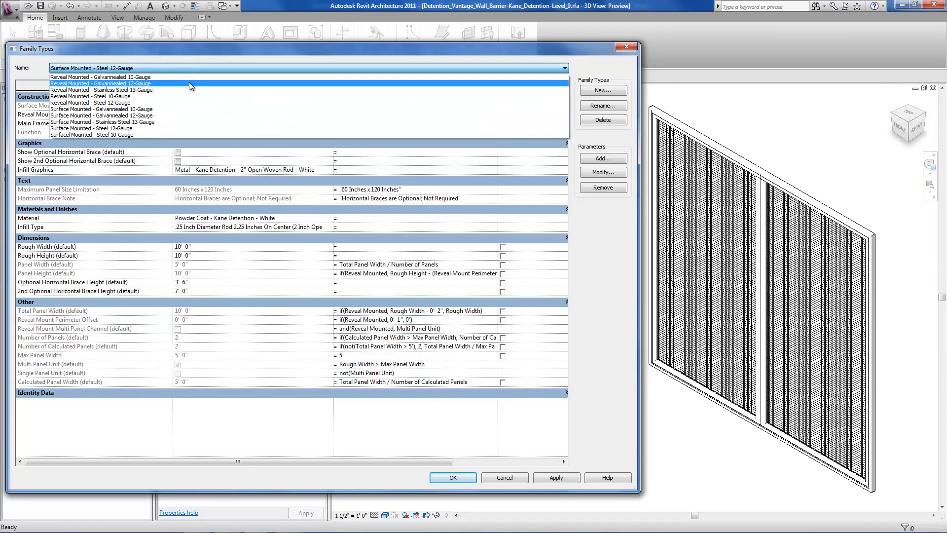
{"action": "left_click", "coordinate": [191, 83]}
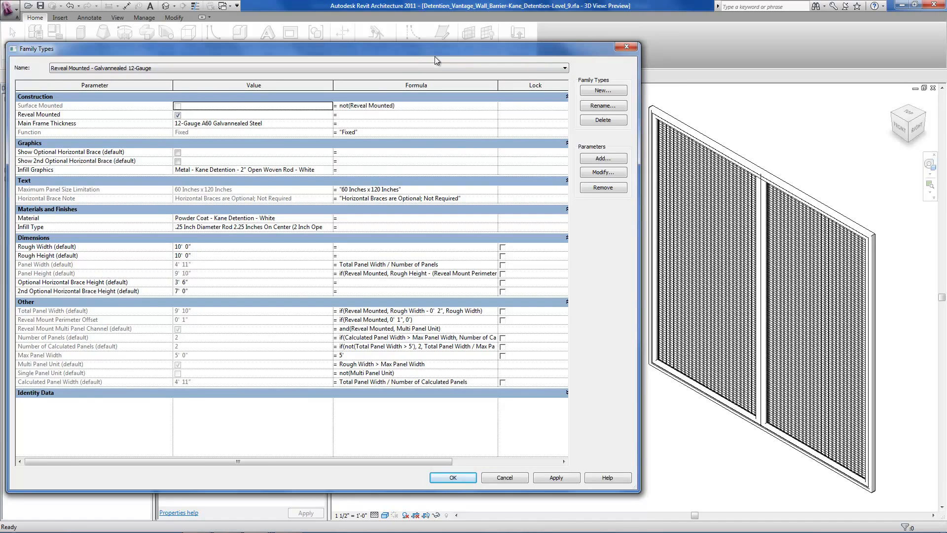
{"action": "left_click", "coordinate": [109, 246]}
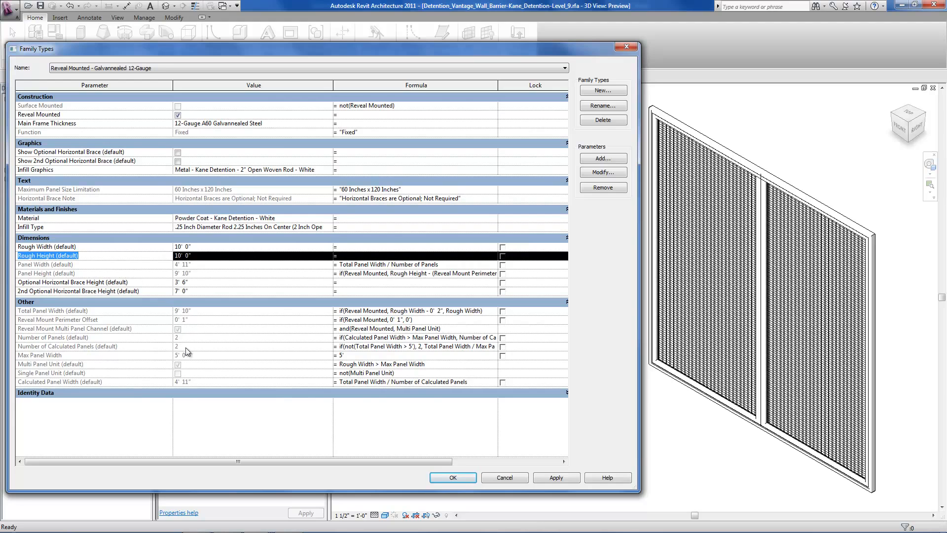
Step: In the Instance_Based_Parameters project, set the right-hand wall barrier's Rough Width to 11' 4" and Rough Height to 8' 6"
{"action": "mouse_move", "coordinate": [256, 525]}
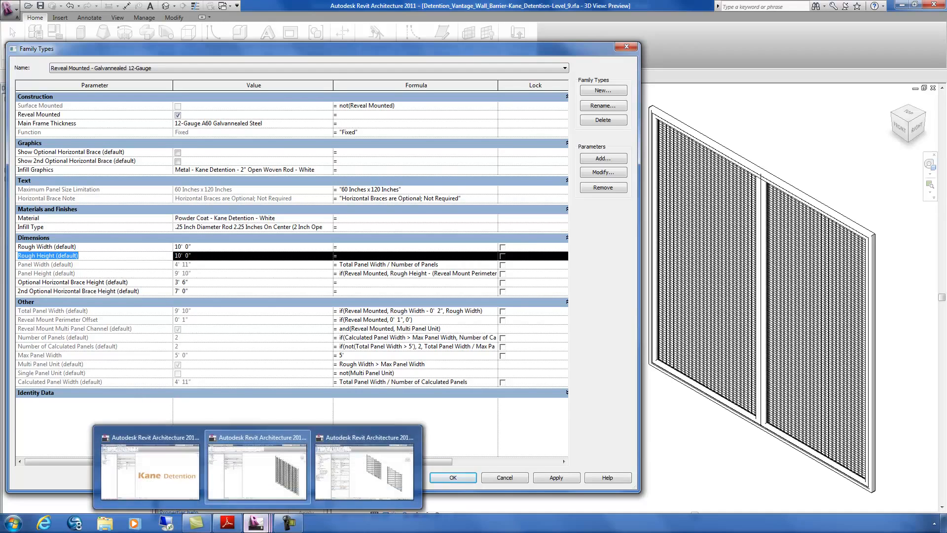
{"action": "left_click", "coordinate": [378, 469]}
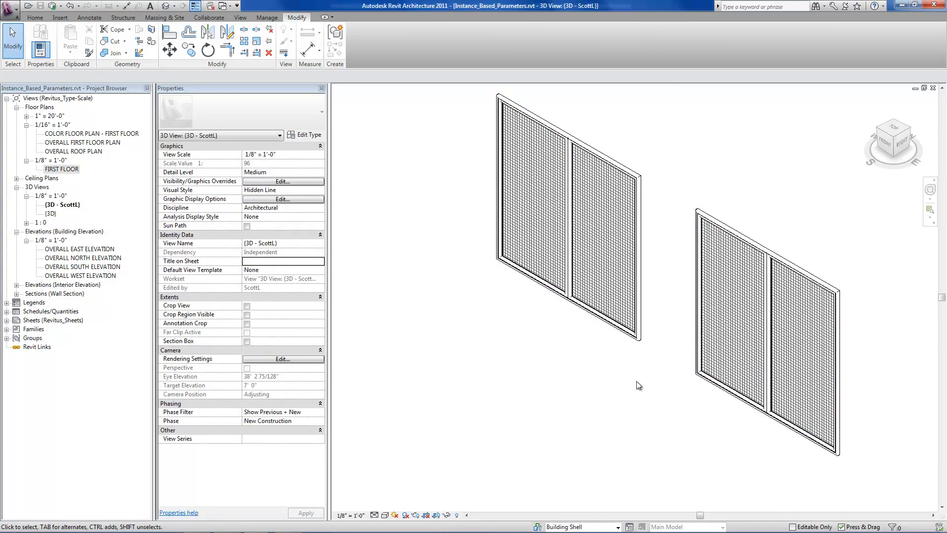
{"action": "left_click", "coordinate": [697, 340]}
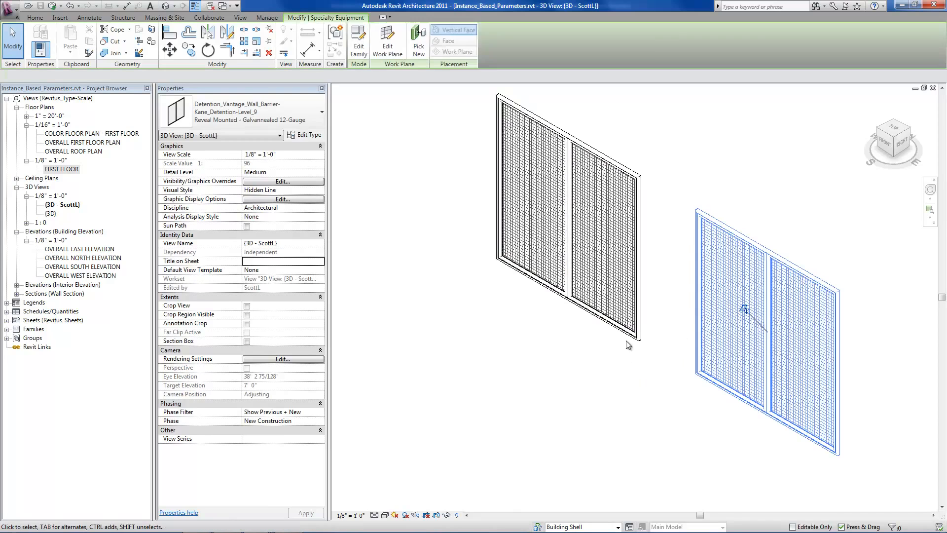
{"action": "left_click", "coordinate": [281, 235]}
{"action": "type", "text": "11 4"}
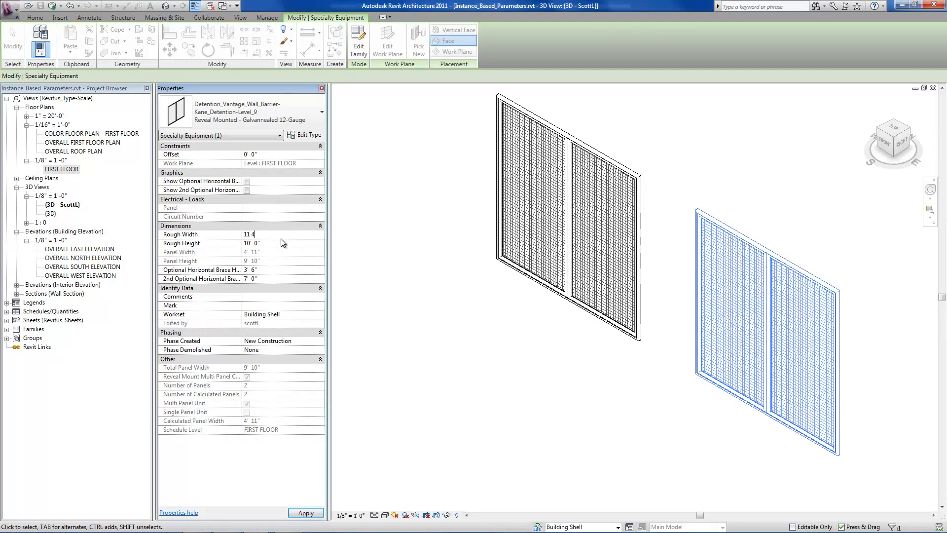
{"action": "left_click", "coordinate": [277, 244]}
{"action": "type", "text": "8 6"}
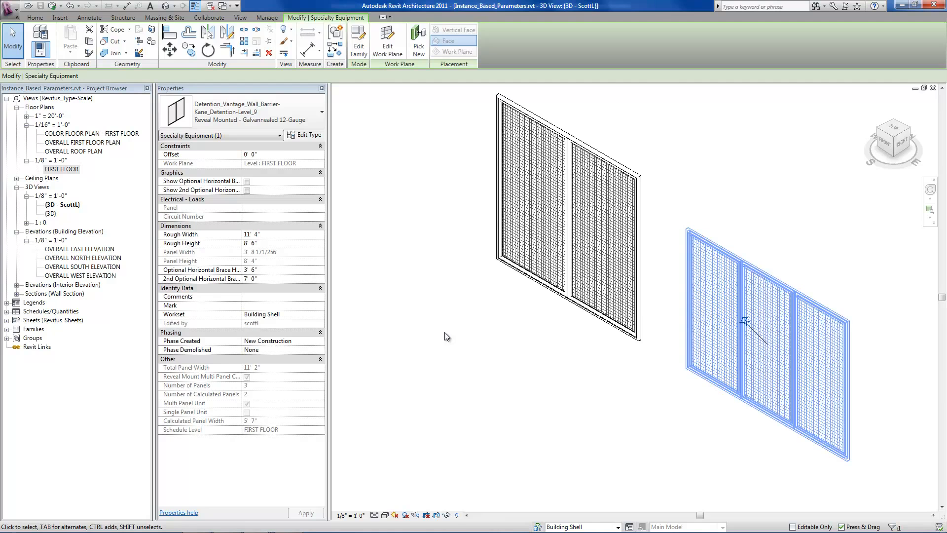
Step: Switch back to the Vantage Wall Barrier family and examine the Rough Height parameter's type and instance options without keeping any change
{"action": "mouse_move", "coordinate": [325, 531]}
{"action": "mouse_move", "coordinate": [256, 523]}
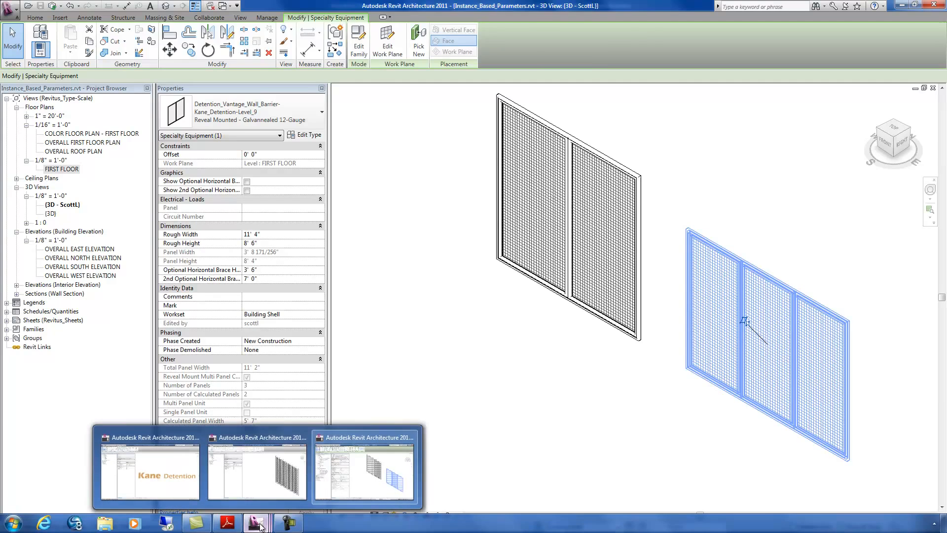
{"action": "left_click", "coordinate": [254, 465]}
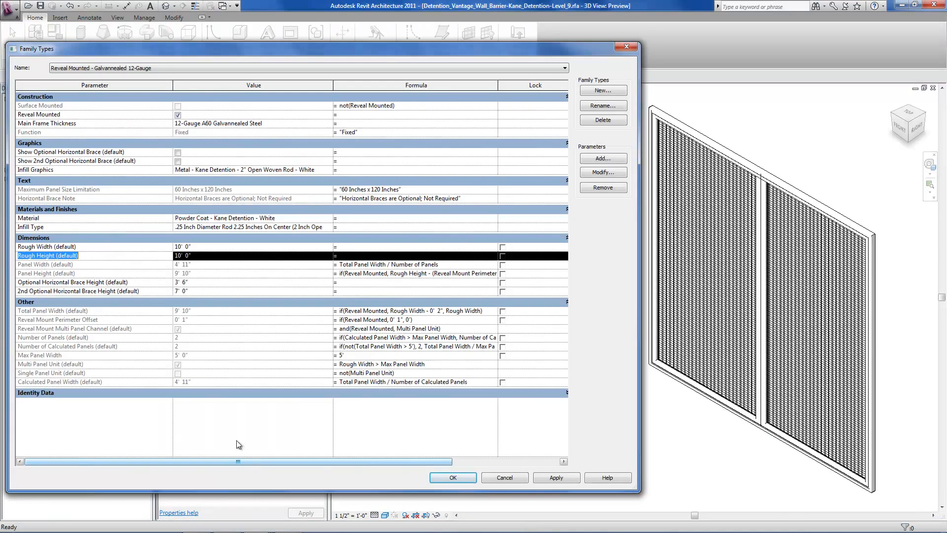
{"action": "left_click", "coordinate": [56, 256]}
{"action": "left_click_drag", "start_coordinate": [57, 256], "coordinate": [81, 264]}
{"action": "left_click", "coordinate": [82, 264]}
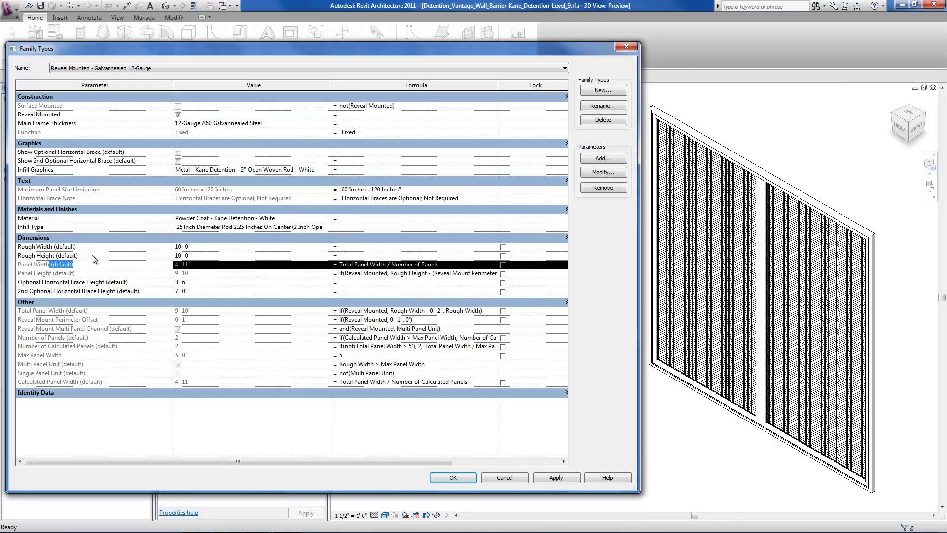
{"action": "left_click", "coordinate": [92, 255]}
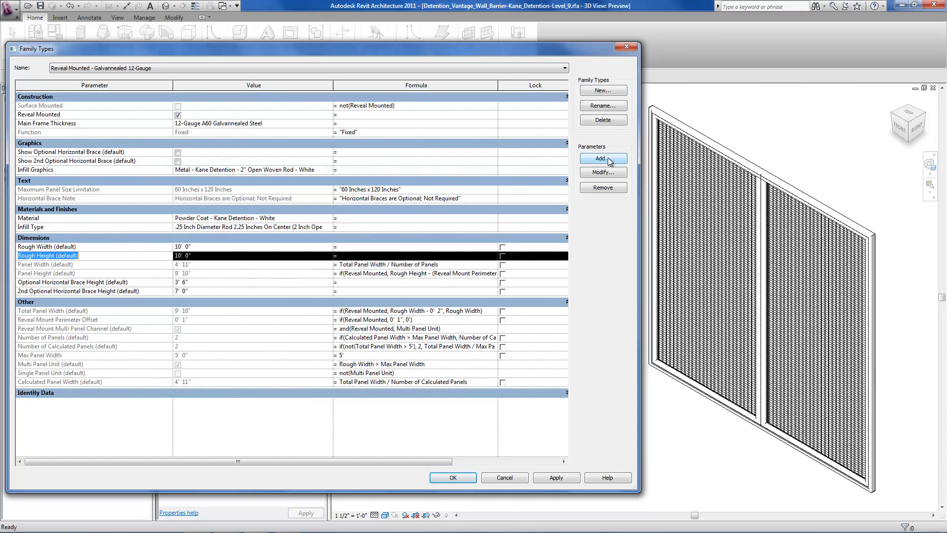
{"action": "left_click", "coordinate": [604, 172]}
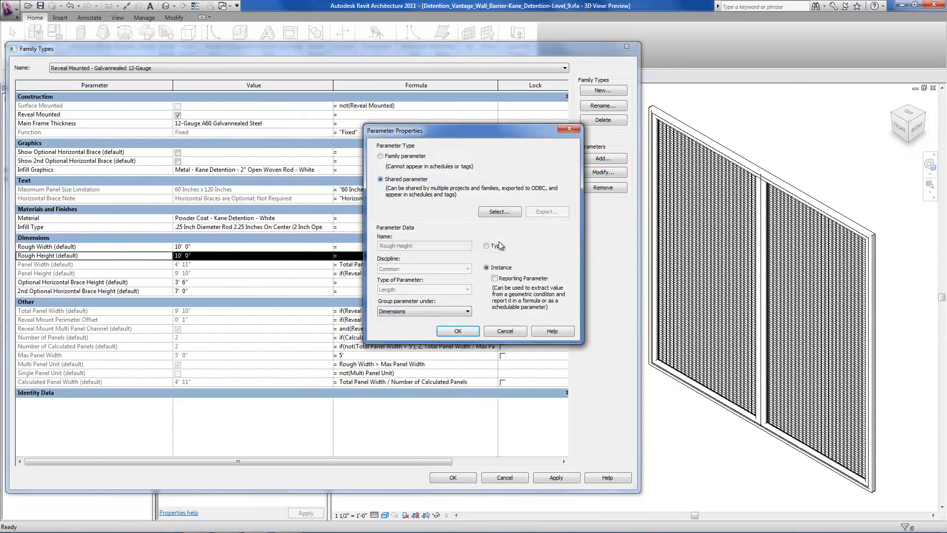
{"action": "left_click", "coordinate": [494, 247]}
{"action": "left_click", "coordinate": [496, 268]}
{"action": "left_click", "coordinate": [503, 331]}
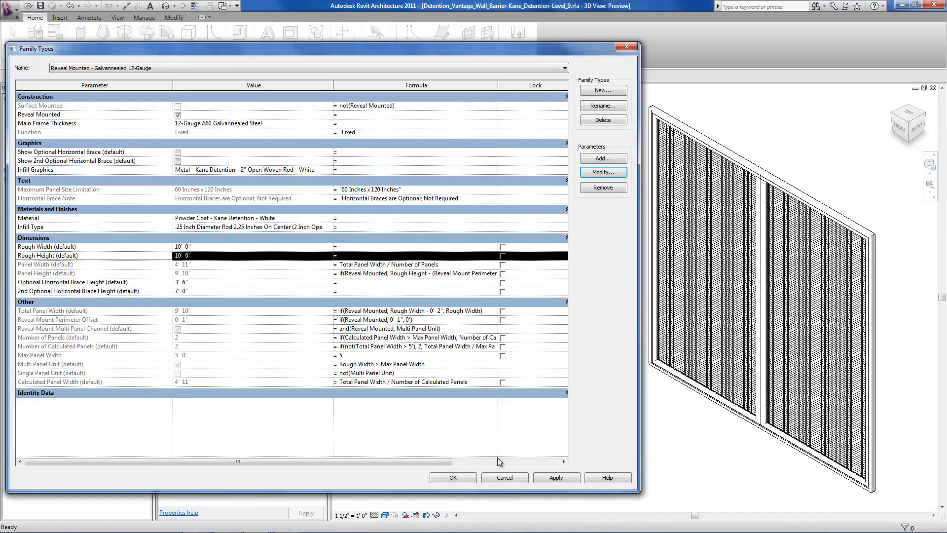
Step: In the Instance_Based_Parameters project, review the selected wall barrier's type properties, including its identity data, without changing anything
{"action": "mouse_move", "coordinate": [265, 531]}
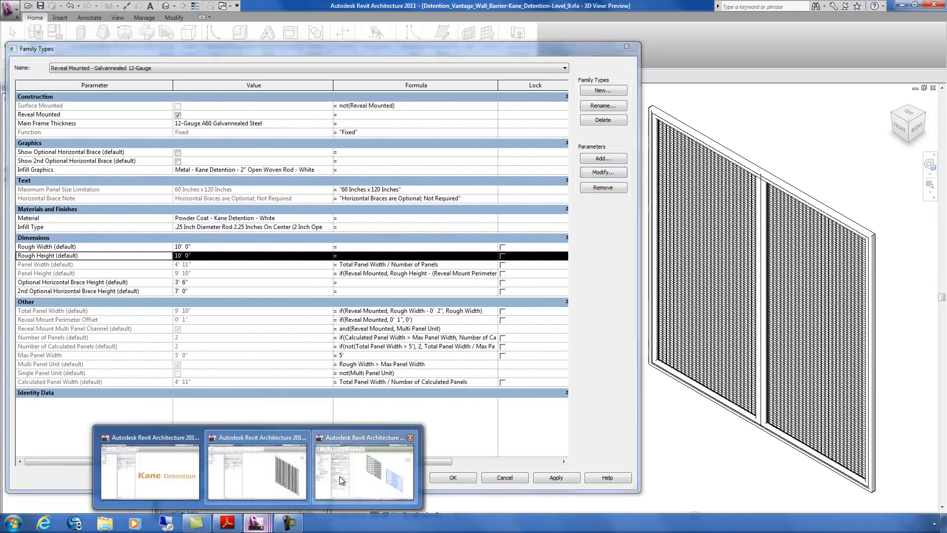
{"action": "left_click", "coordinate": [395, 469]}
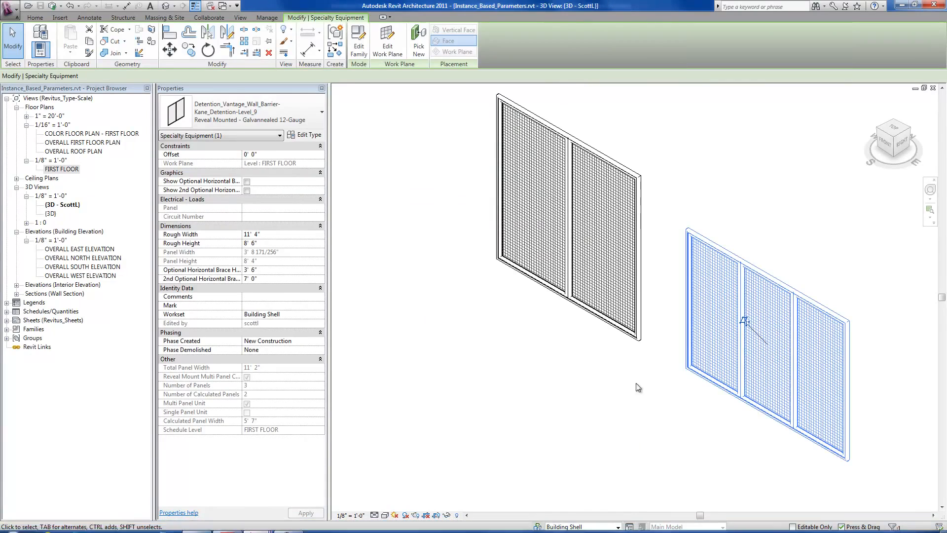
{"action": "left_click", "coordinate": [318, 137]}
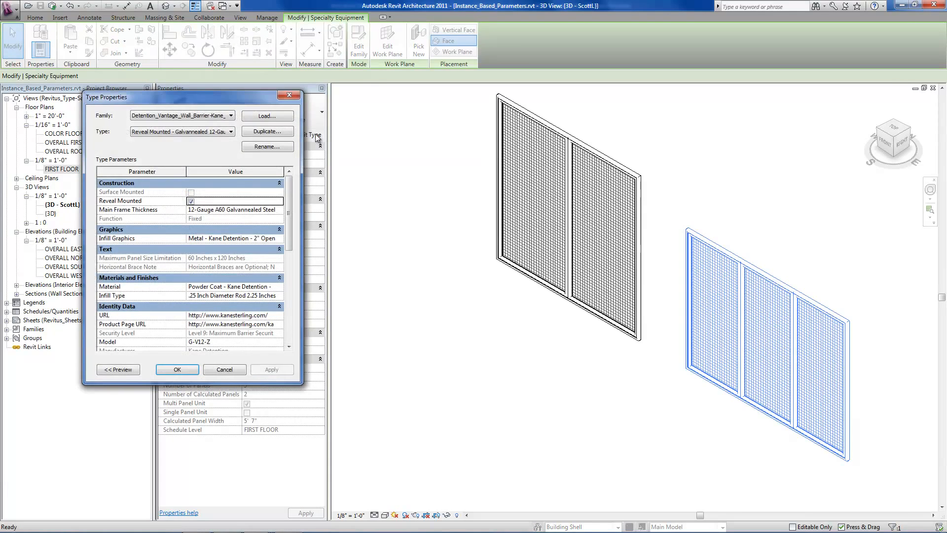
{"action": "left_click_drag", "start_coordinate": [288, 205], "coordinate": [296, 271]}
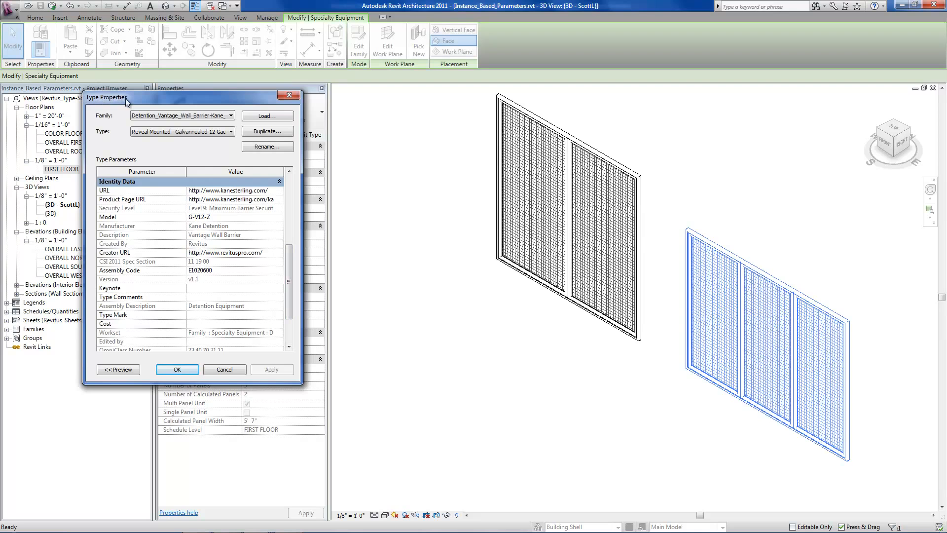
{"action": "left_click", "coordinate": [224, 368]}
Step: In the Vantage Wall Barrier family, enable Show Optional Horizontal Brace and Show 2nd Optional Horizontal Brace and apply the change
{"action": "mouse_move", "coordinate": [257, 526]}
{"action": "left_click", "coordinate": [265, 474]}
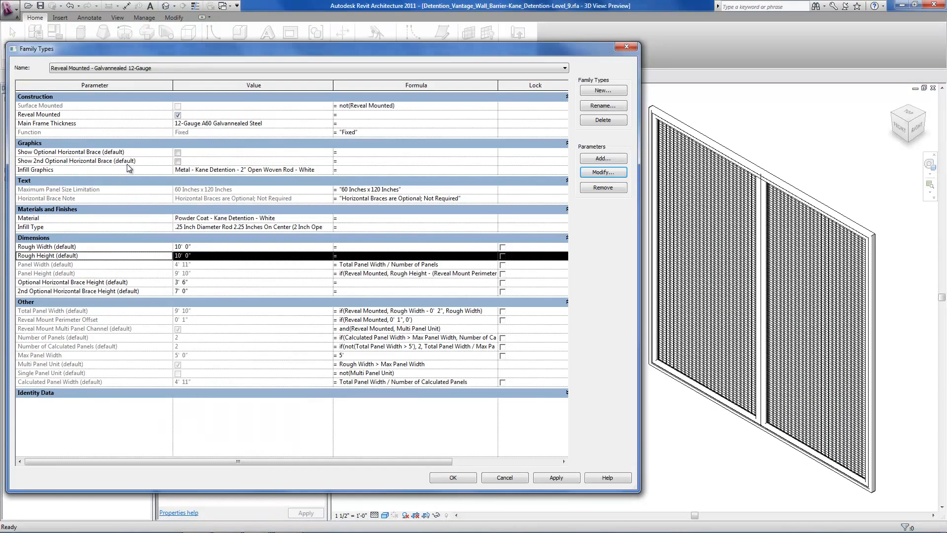
{"action": "left_click", "coordinate": [137, 151]}
{"action": "left_click", "coordinate": [178, 152]}
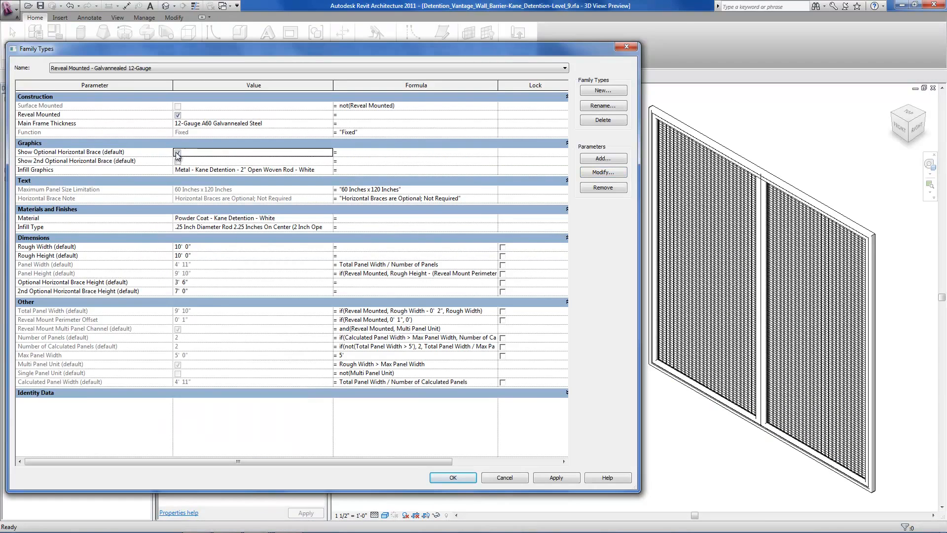
{"action": "left_click", "coordinate": [177, 161]}
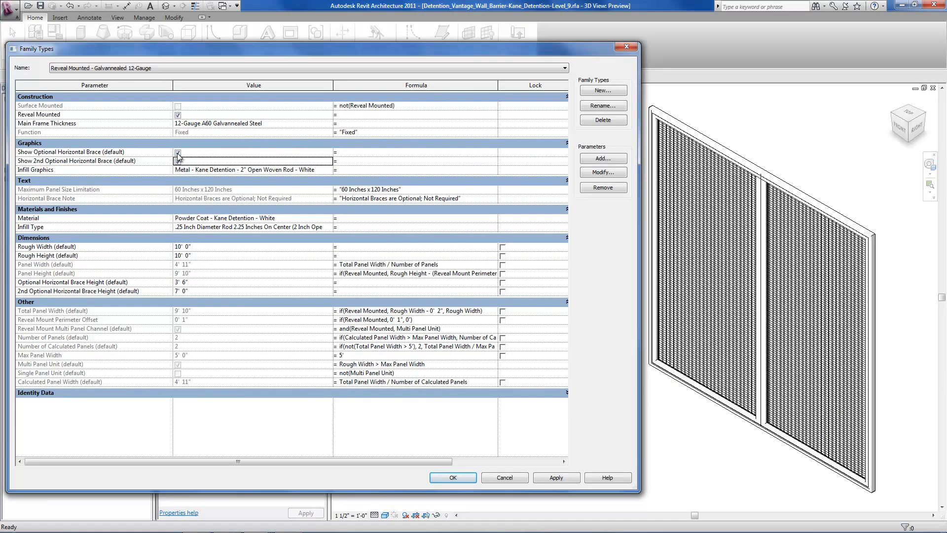
{"action": "left_click", "coordinate": [543, 476]}
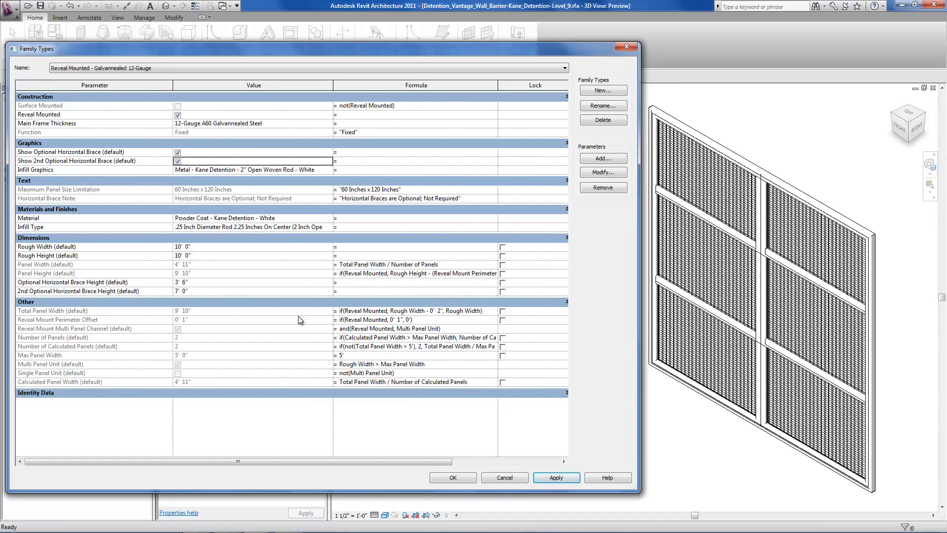
Step: Examine both optional horizontal brace height parameters and the available Infill Type options without picking a different one
{"action": "left_click", "coordinate": [152, 281]}
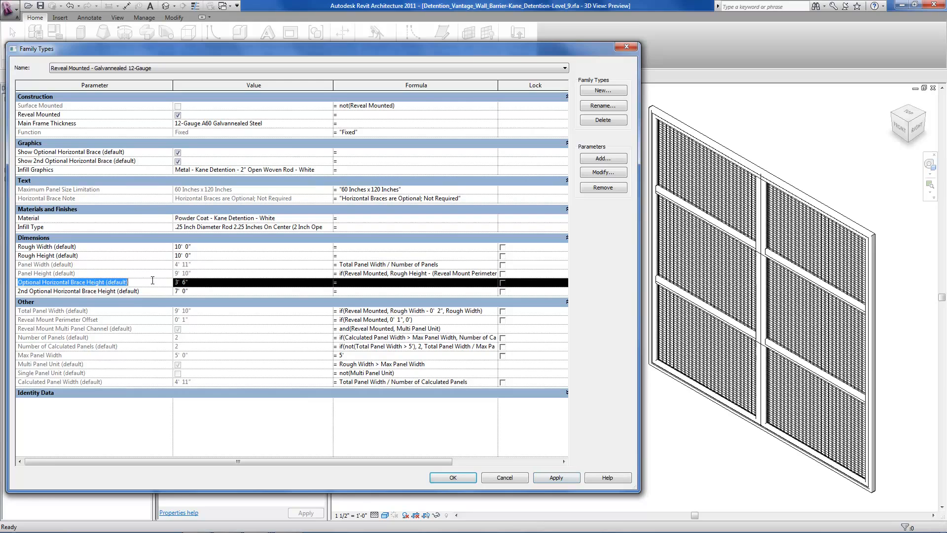
{"action": "left_click", "coordinate": [216, 291]}
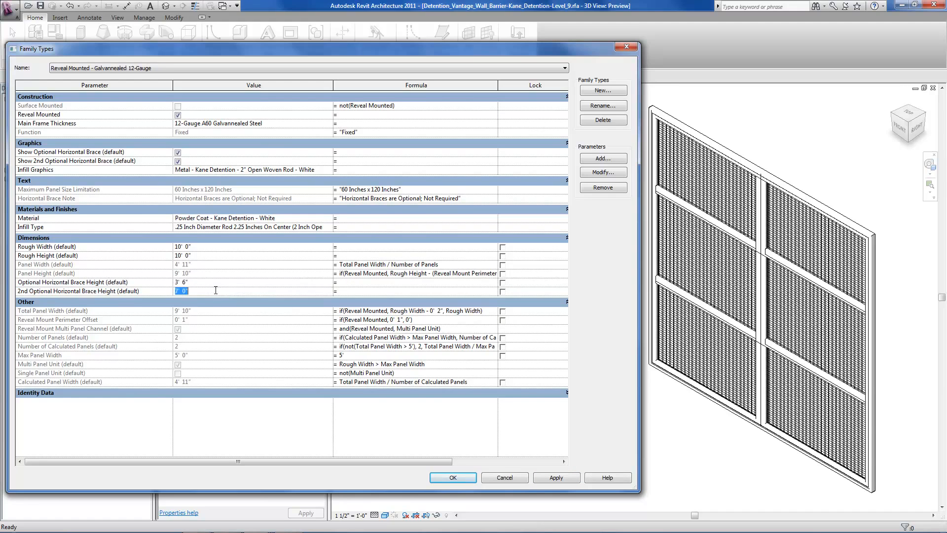
{"action": "left_click", "coordinate": [316, 227]}
{"action": "left_click", "coordinate": [329, 227]}
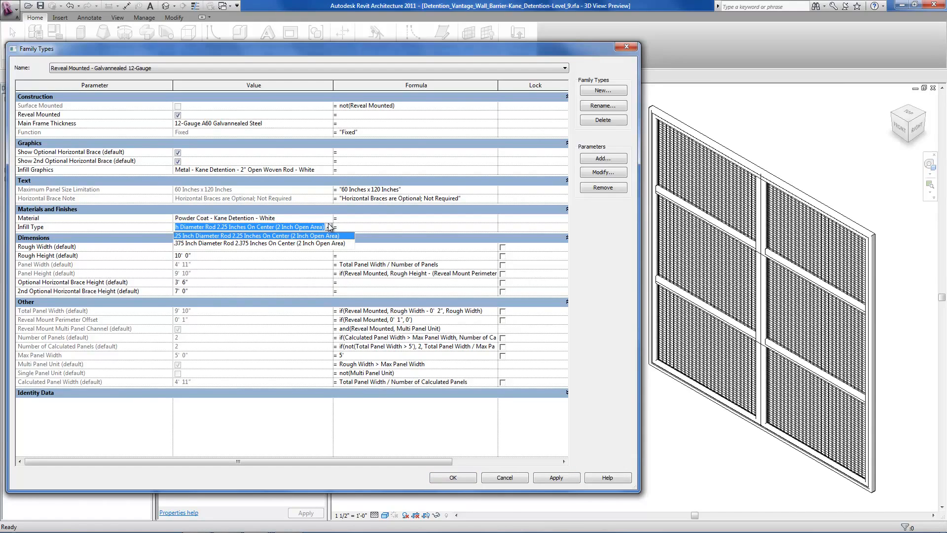
{"action": "left_click", "coordinate": [329, 228]}
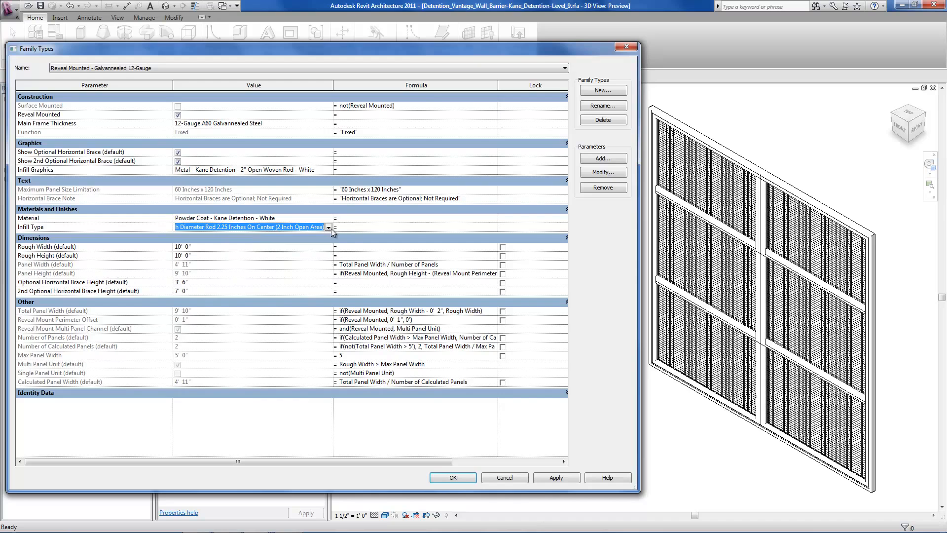
{"action": "left_click", "coordinate": [320, 190]}
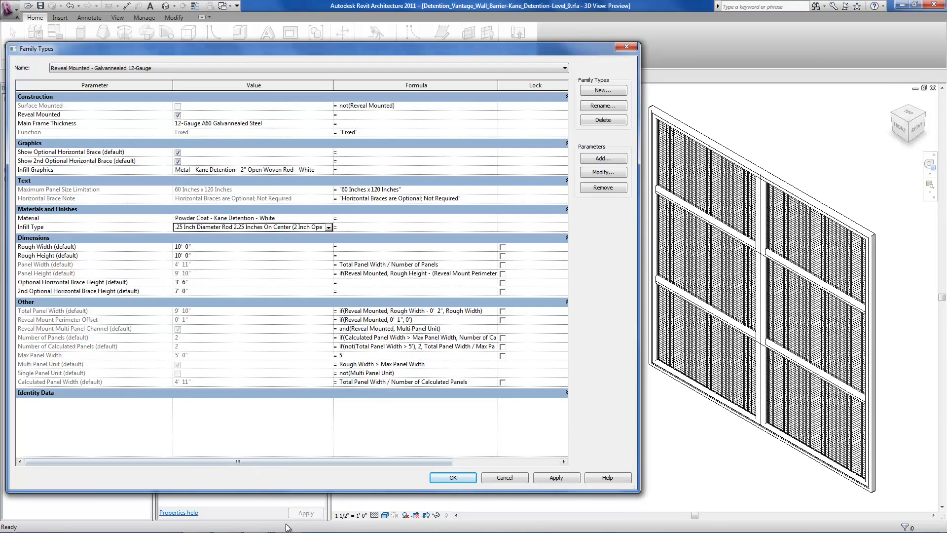
Step: In the Instance_Based_Parameters project, set the selected wall barrier's Rough Width to 4' 0" and deselect it
{"action": "mouse_move", "coordinate": [289, 528]}
{"action": "mouse_move", "coordinate": [254, 528]}
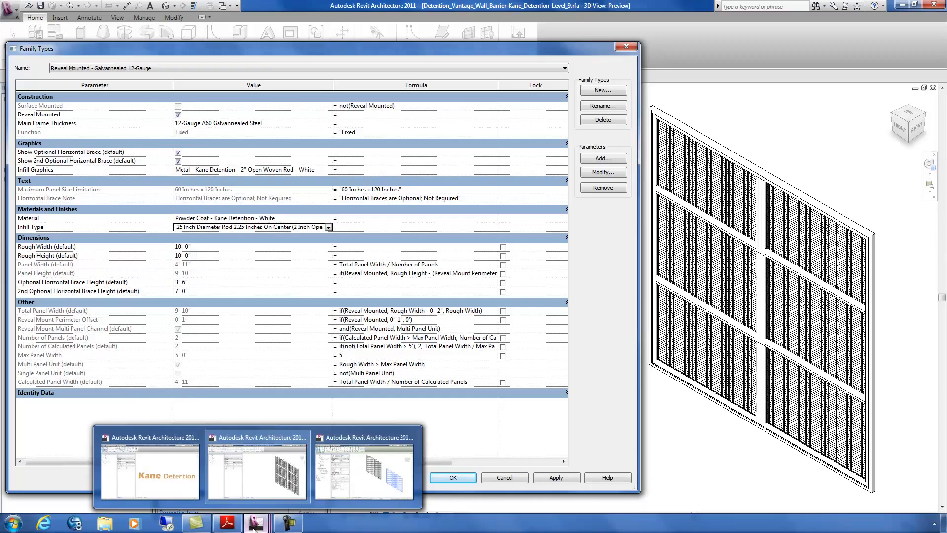
{"action": "left_click", "coordinate": [368, 474]}
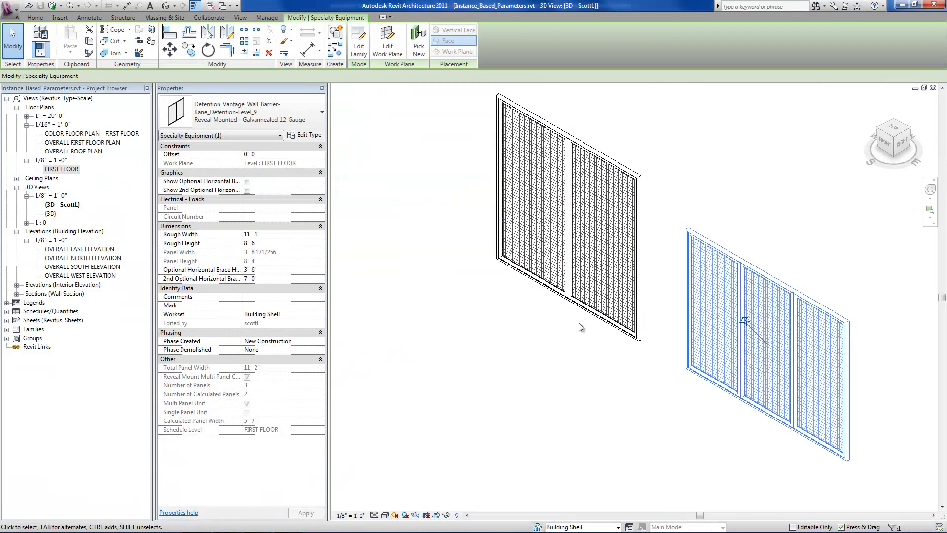
{"action": "left_click", "coordinate": [293, 235]}
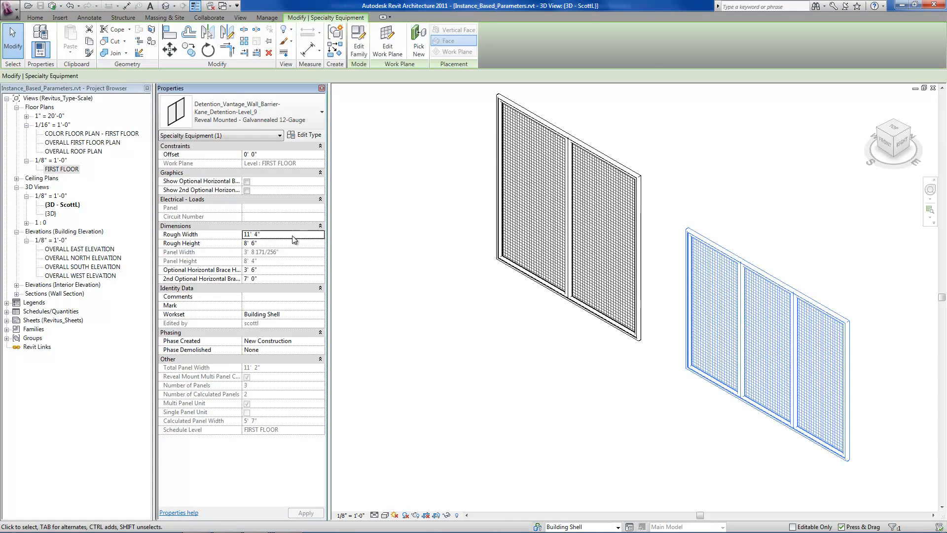
{"action": "type", "text": "4"}
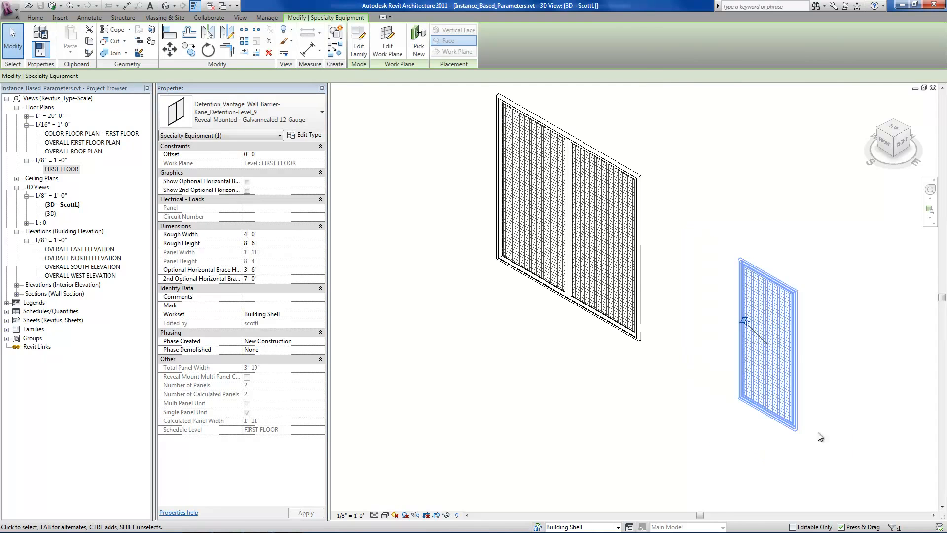
{"action": "left_click", "coordinate": [694, 403]}
Step: Inspect the Kane Screens frame mullions that join the security screens in the masonry wall
{"action": "scroll", "coordinate": [694, 403], "scroll_direction": "down", "scroll_amount": 2}
{"action": "scroll", "coordinate": [696, 407], "scroll_direction": "down", "scroll_amount": 2}
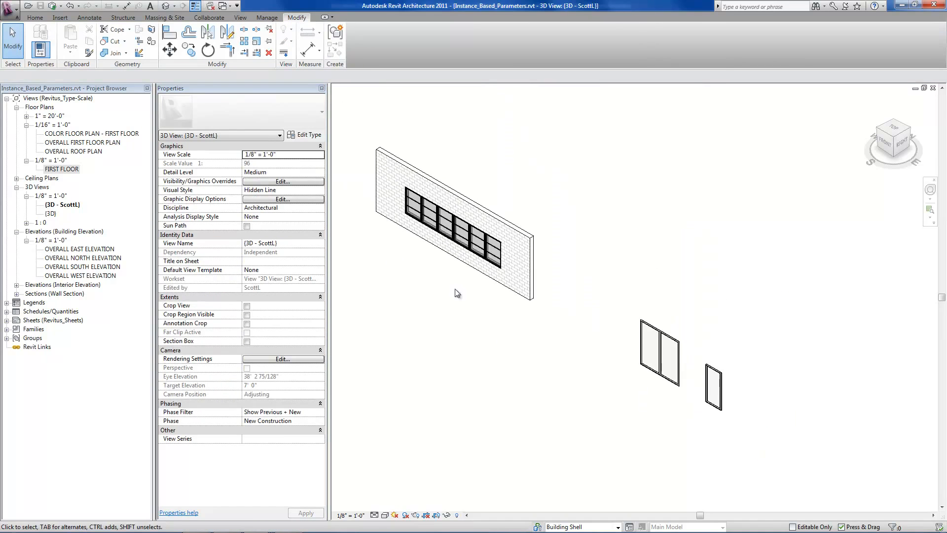
{"action": "scroll", "coordinate": [419, 252], "scroll_direction": "up", "scroll_amount": 2}
{"action": "scroll", "coordinate": [420, 254], "scroll_direction": "up", "scroll_amount": 4}
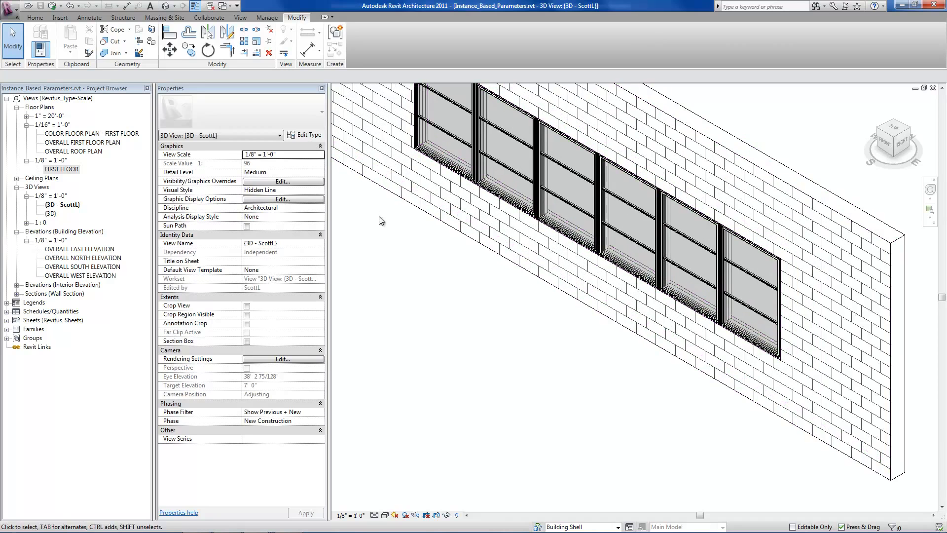
{"action": "middle_click_drag", "start_coordinate": [402, 279], "coordinate": [418, 357]}
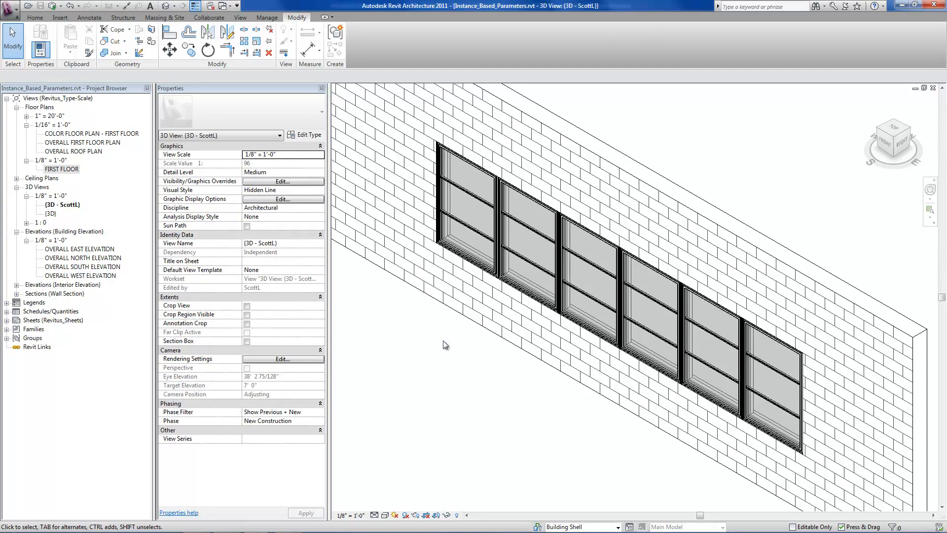
{"action": "left_click", "coordinate": [558, 294]}
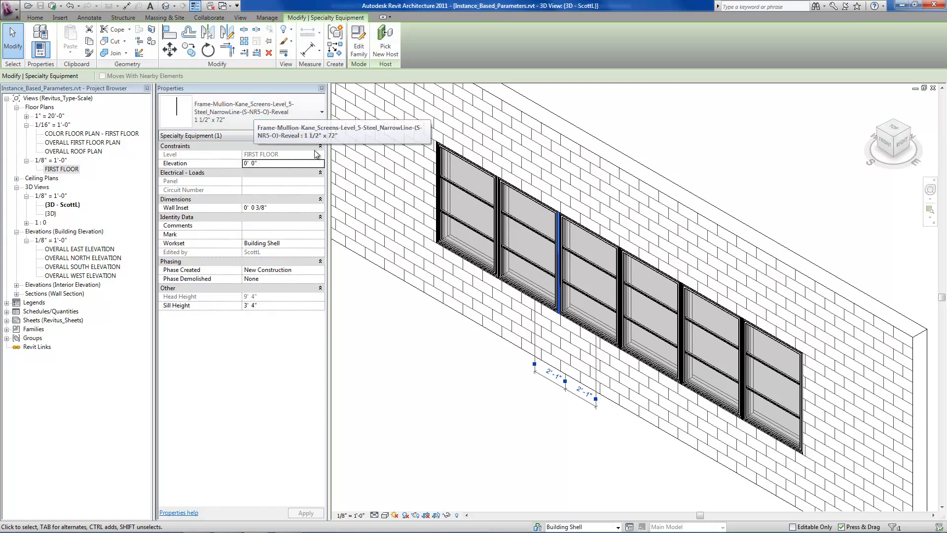
{"action": "left_click", "coordinate": [682, 385]}
{"action": "key", "text": "Escape"}
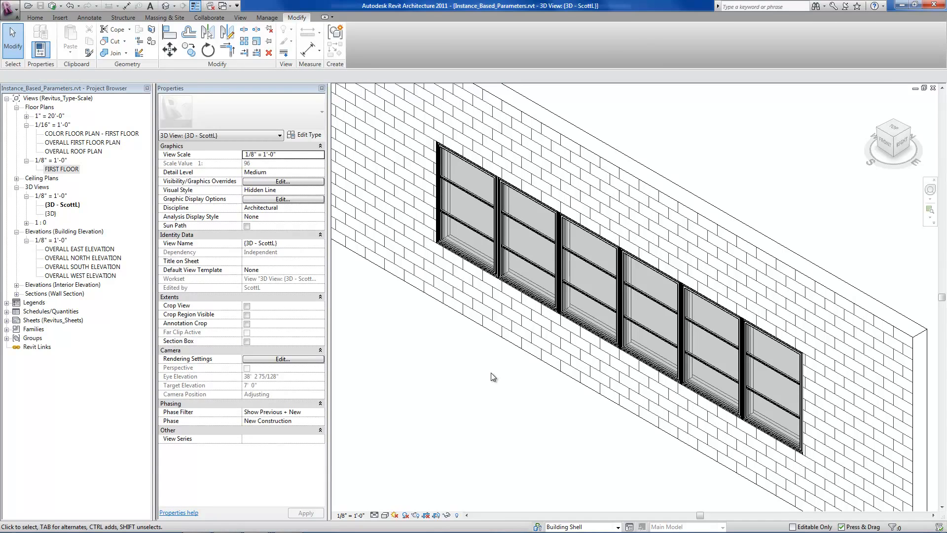
Step: Select each of the three 48" x 72" security screens and a mullion between them in turn to identify the individual units
{"action": "left_click", "coordinate": [493, 250]}
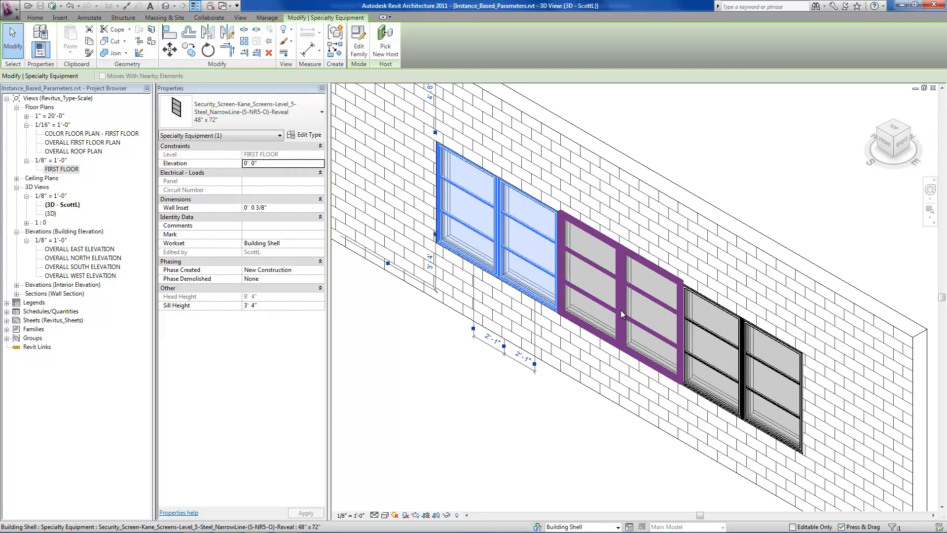
{"action": "left_click", "coordinate": [621, 314]}
{"action": "left_click", "coordinate": [745, 382]}
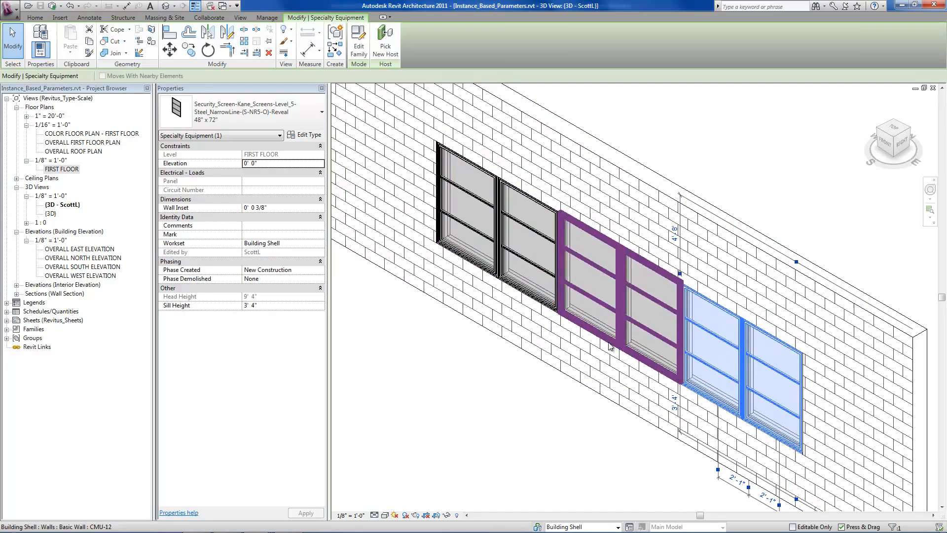
{"action": "left_click", "coordinate": [558, 268]}
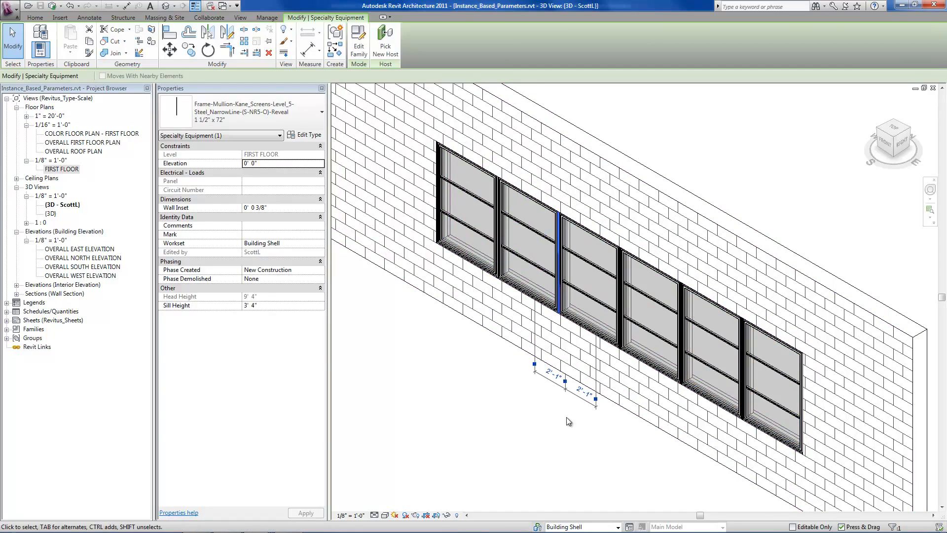
{"action": "left_click", "coordinate": [509, 439]}
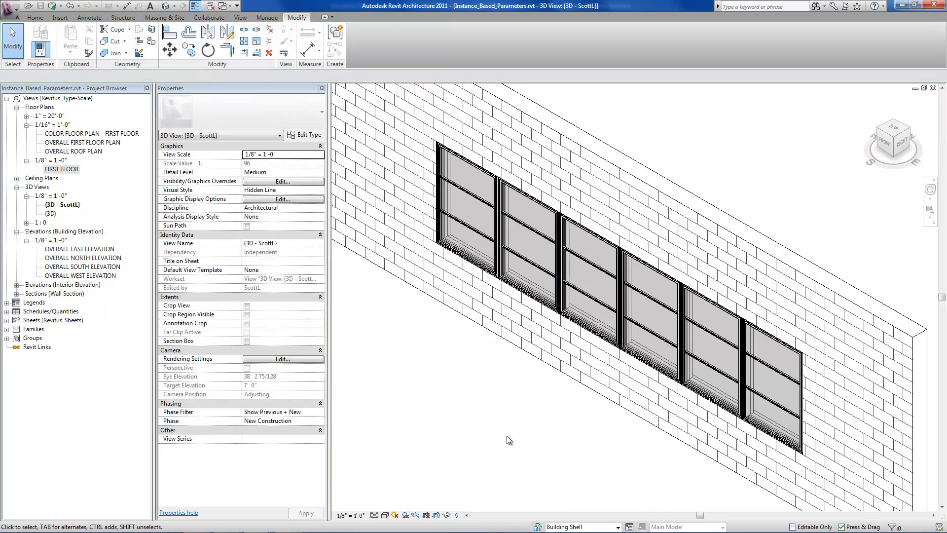
{"action": "scroll", "coordinate": [413, 290], "scroll_direction": "down", "scroll_amount": 4}
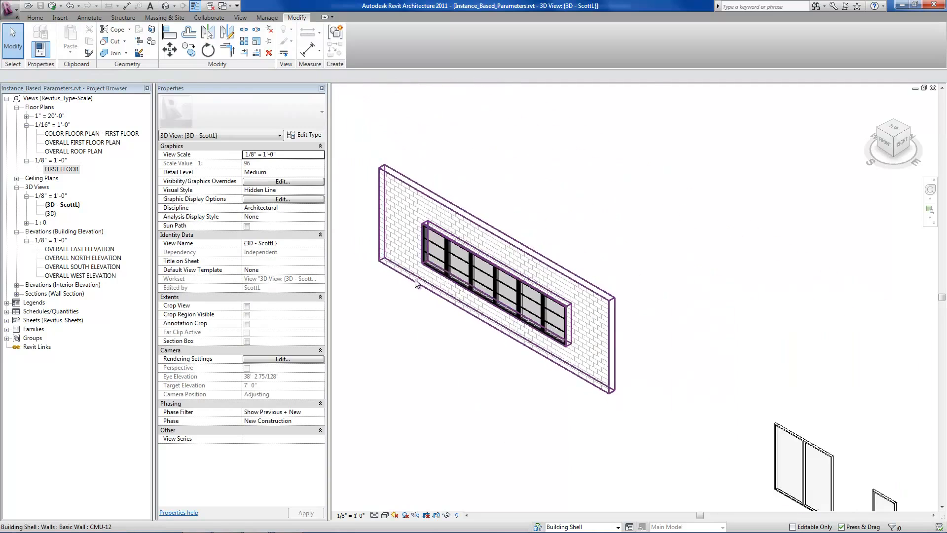
{"action": "scroll", "coordinate": [845, 409], "scroll_direction": "up", "scroll_amount": 4}
{"action": "scroll", "coordinate": [748, 236], "scroll_direction": "down", "scroll_amount": 2}
{"action": "scroll", "coordinate": [802, 487], "scroll_direction": "up", "scroll_amount": 4}
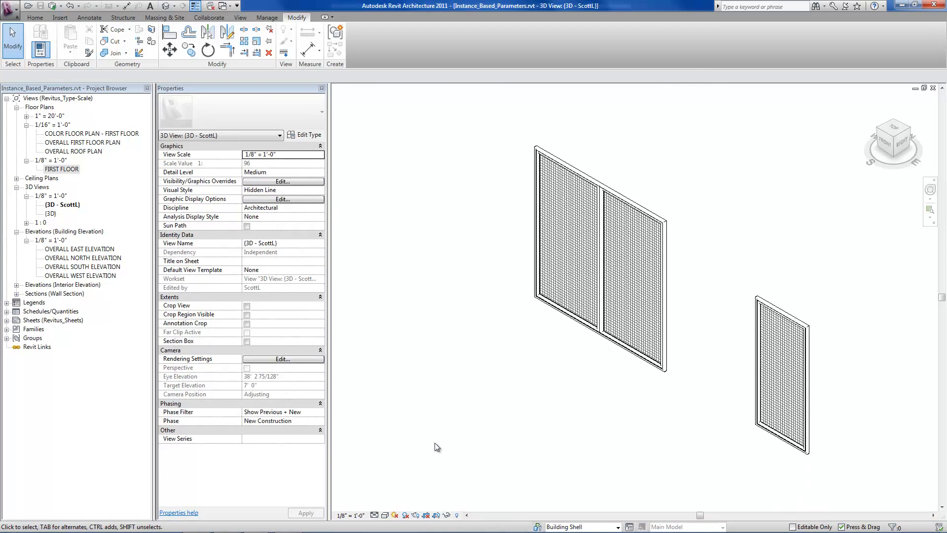
{"action": "mouse_move", "coordinate": [256, 522]}
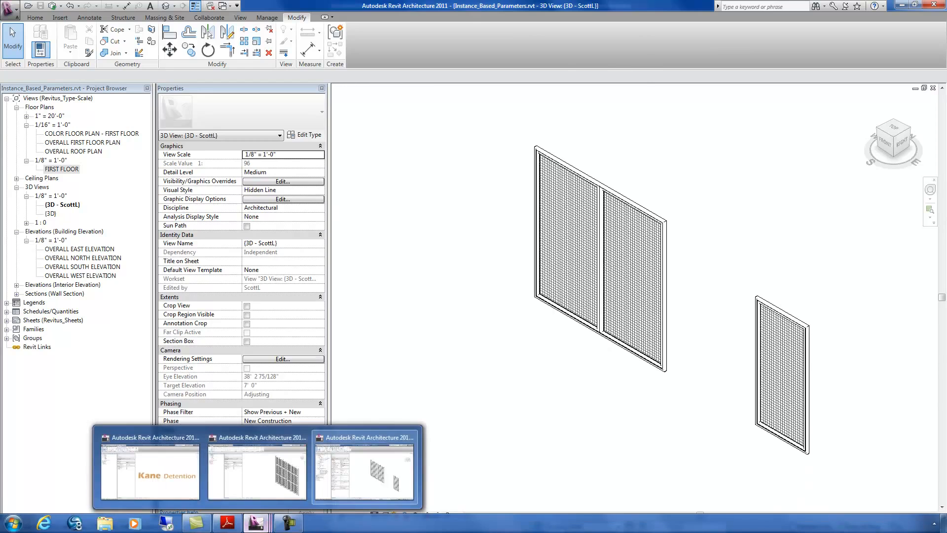
Step: In the Detention_Vantage_Wall_Barrier family, review the manufacturer and specification entries under Identity Data in Family Types and close the dialog
{"action": "left_click", "coordinate": [266, 481]}
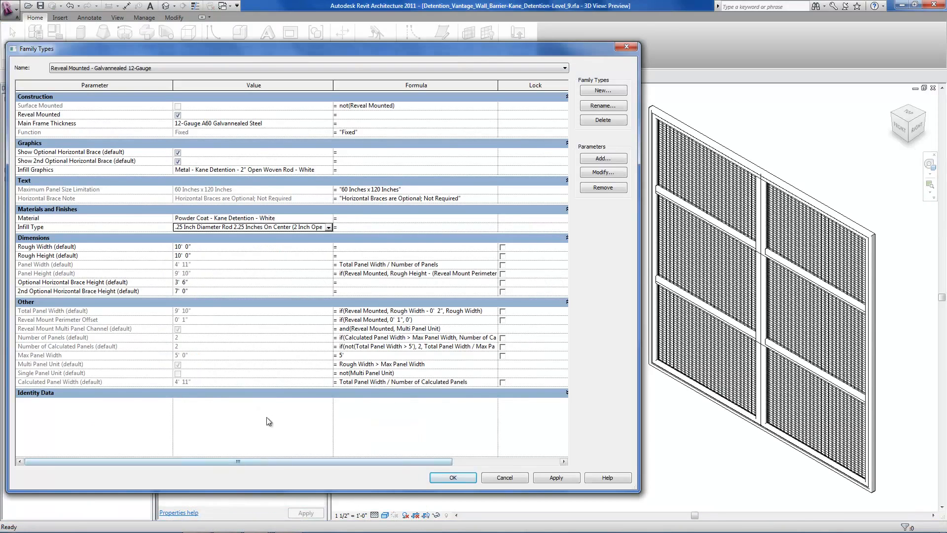
{"action": "left_click", "coordinate": [270, 393]}
{"action": "scroll", "coordinate": [268, 393], "scroll_direction": "down", "scroll_amount": 3}
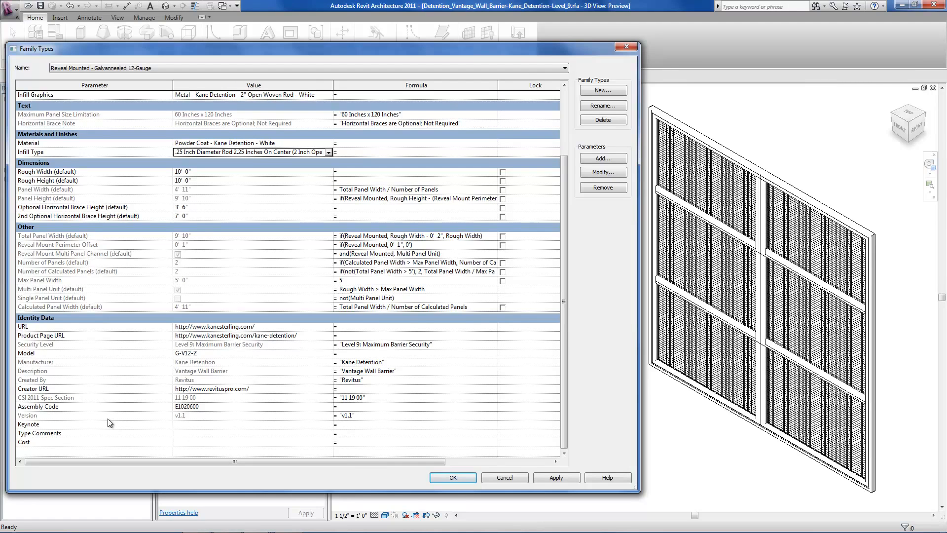
{"action": "left_click", "coordinate": [445, 477]}
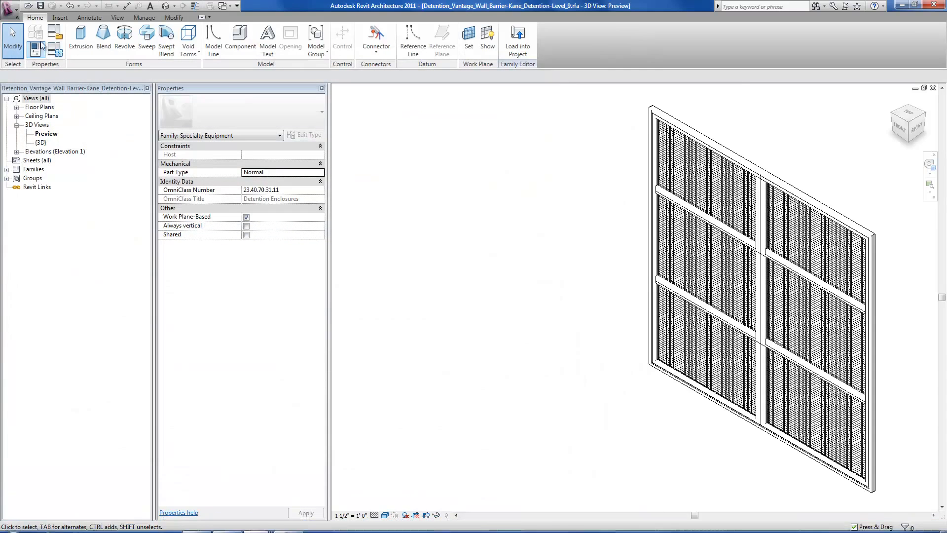
Step: Preview the pre-hung and sliding Vantage wall door families in the Kane Detention folder and open Detention_Door-Vantage_Wall-Kane_Detention-Pre_Hung-Transom-Level_9.rfa
{"action": "left_click", "coordinate": [28, 5]}
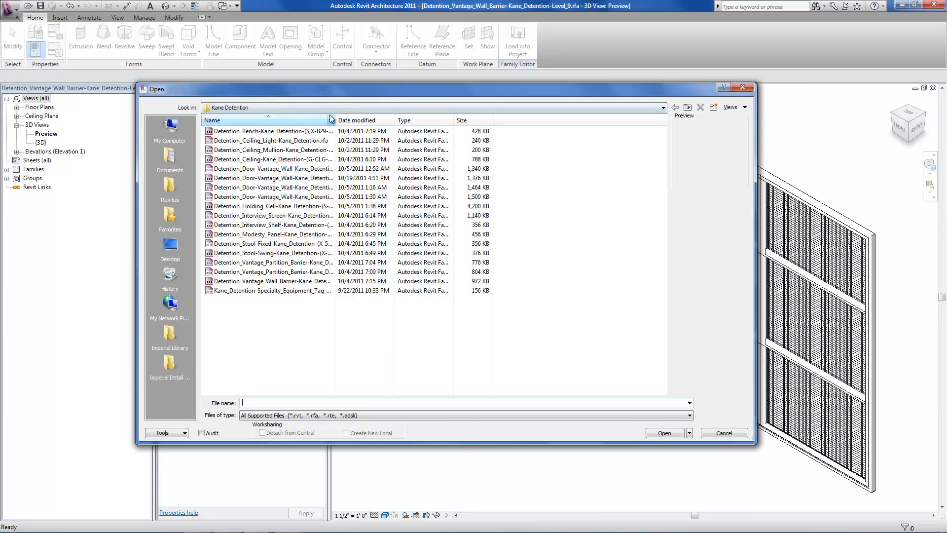
{"action": "double_click", "coordinate": [335, 120]}
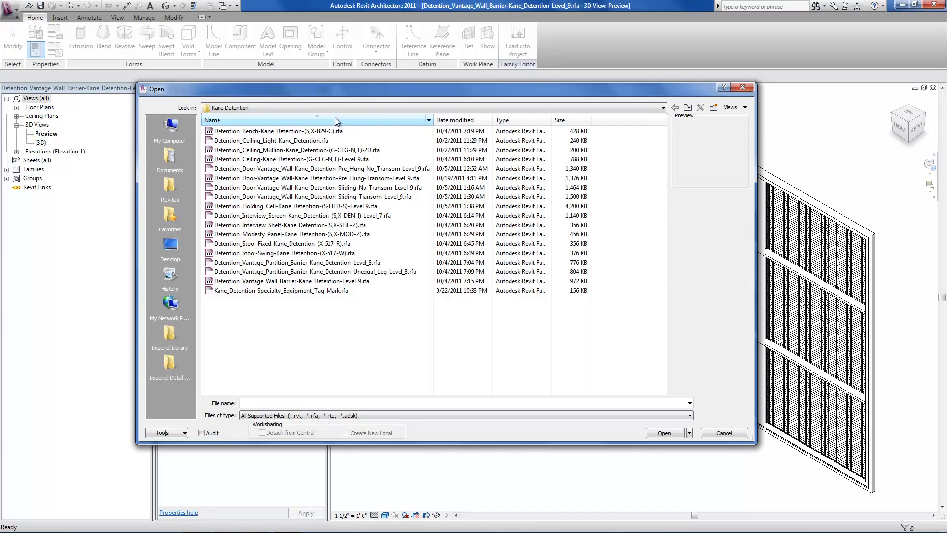
{"action": "left_click", "coordinate": [363, 169]}
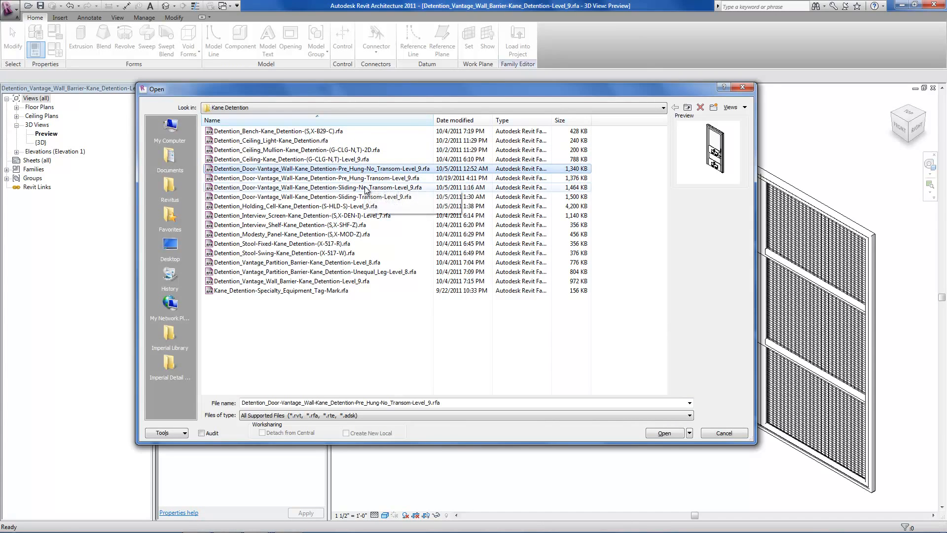
{"action": "left_click", "coordinate": [367, 188]}
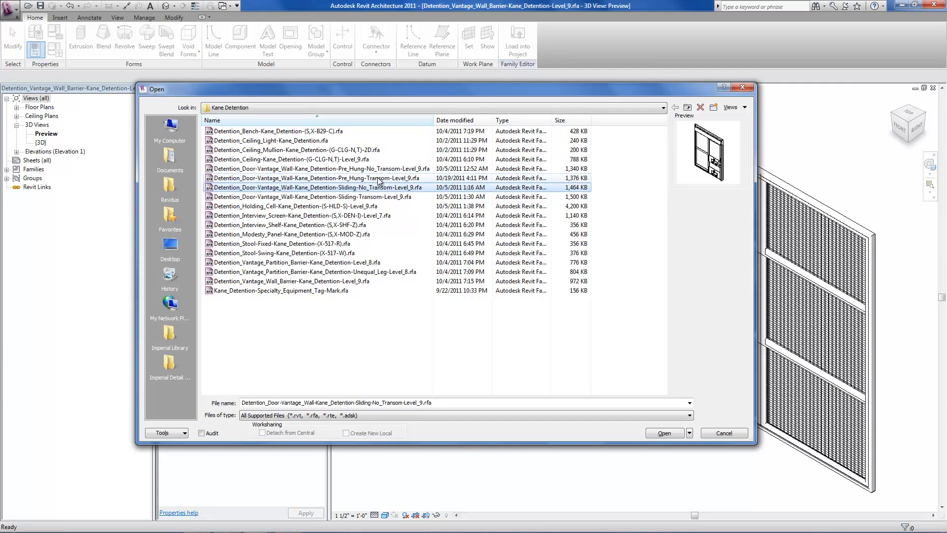
{"action": "left_click", "coordinate": [378, 179]}
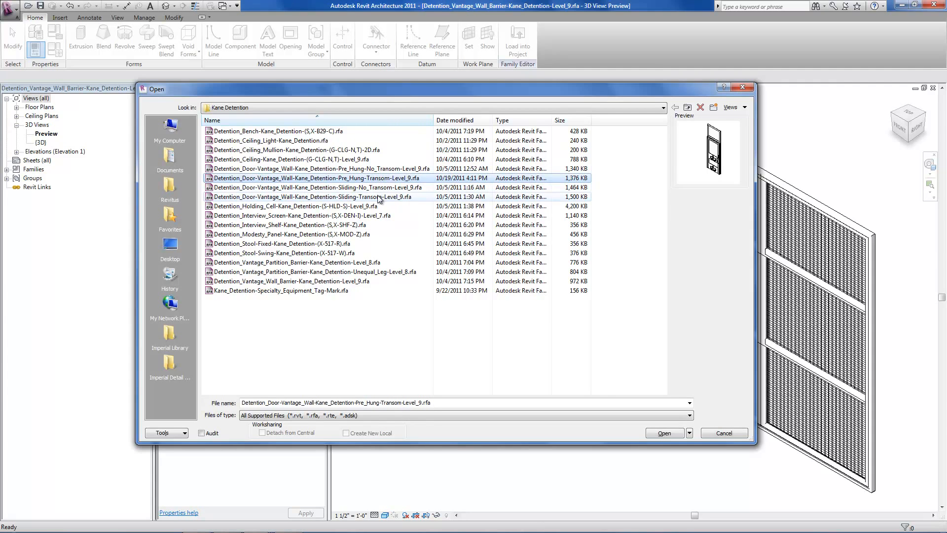
{"action": "left_click", "coordinate": [380, 197]}
{"action": "double_click", "coordinate": [379, 179]}
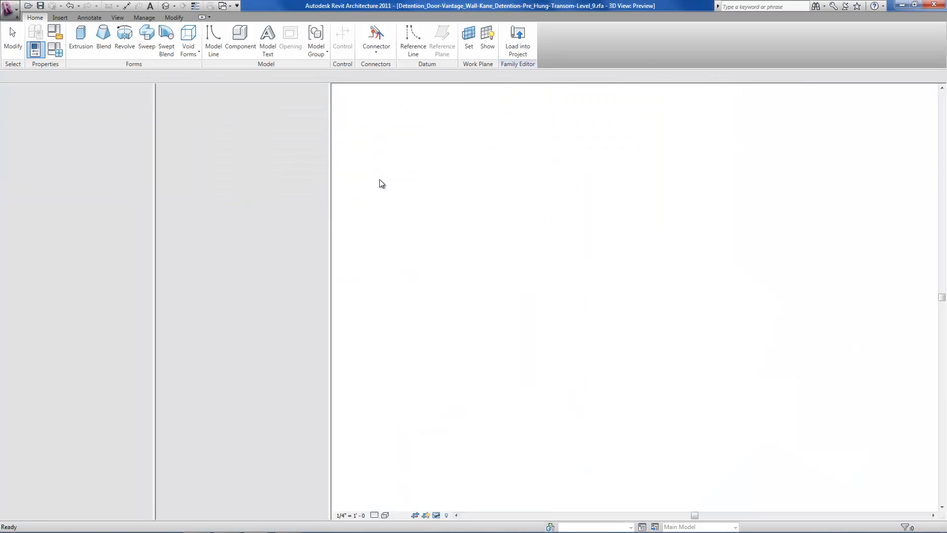
Step: Review the pre-hung transom door's available family types without picking a different one, and examine its Rough Width parameter
{"action": "left_click", "coordinate": [58, 50]}
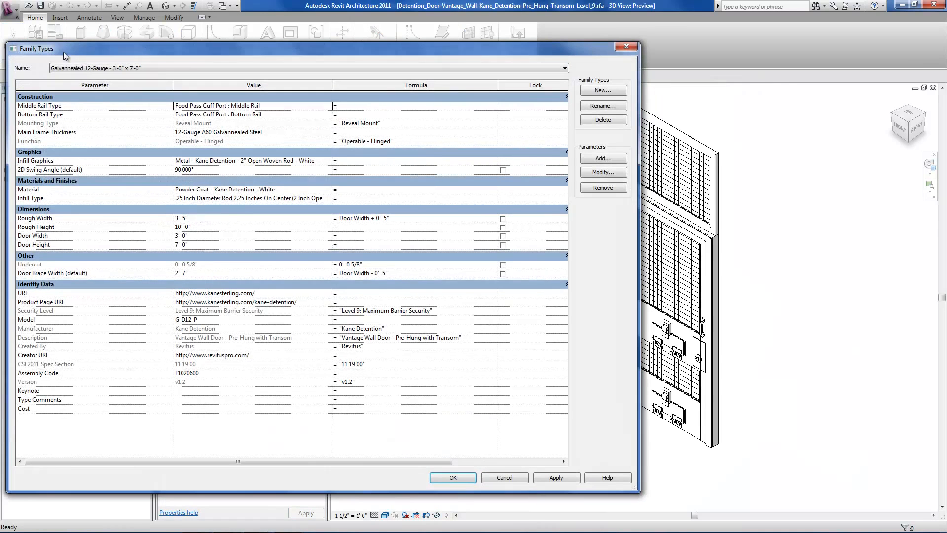
{"action": "left_click", "coordinate": [81, 69]}
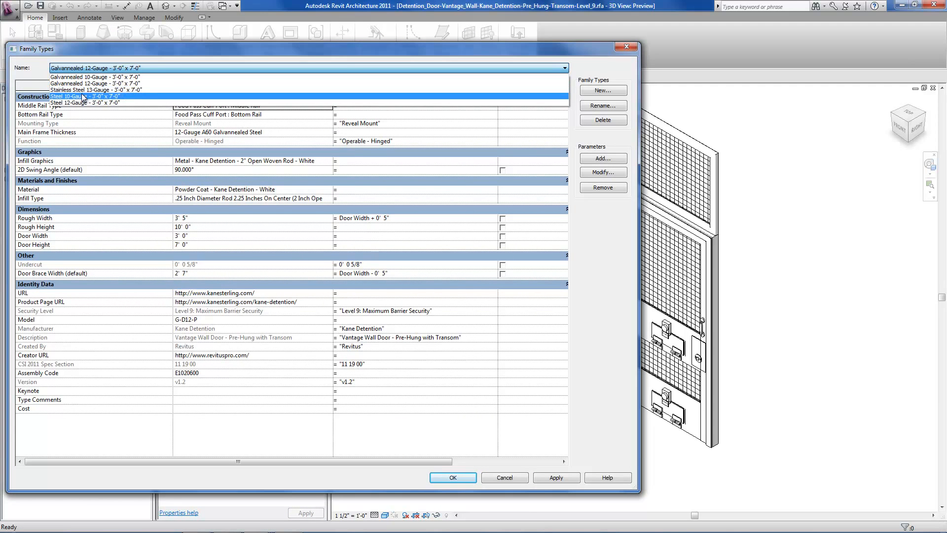
{"action": "left_click", "coordinate": [97, 67]}
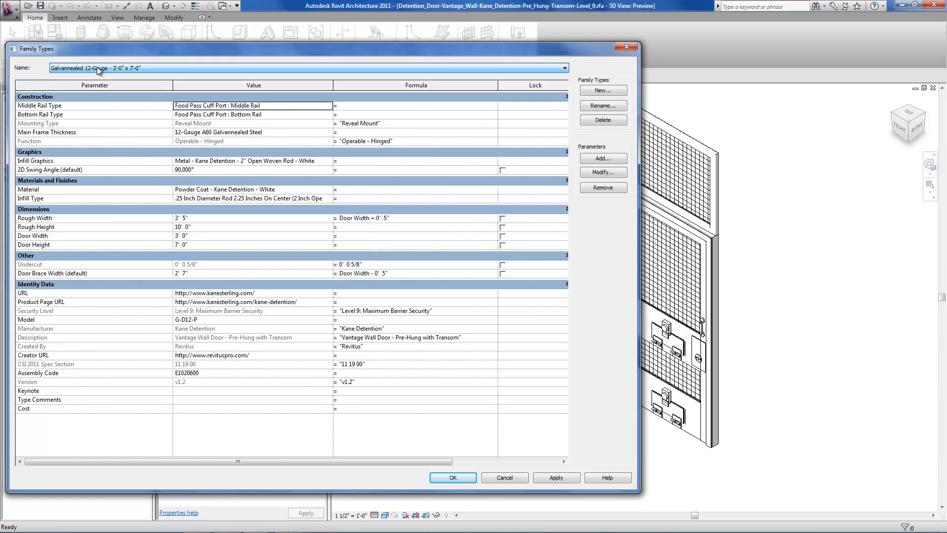
{"action": "left_click", "coordinate": [114, 218]}
{"action": "left_click", "coordinate": [114, 219]}
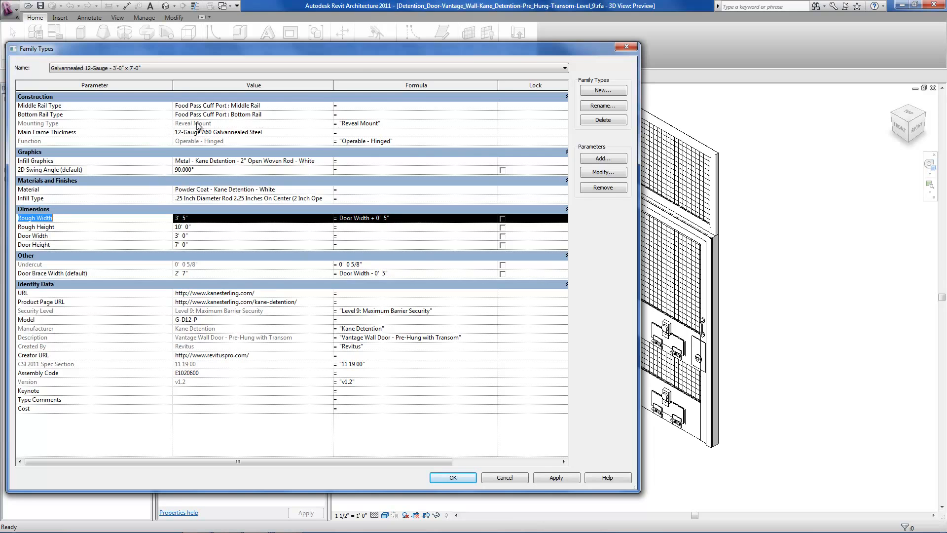
Step: Set the door's Middle Rail Type to Pass Thru : Middle Rail and Bottom Rail Type to No Pass Thru : Bottom Rail, and apply the changes
{"action": "left_click", "coordinate": [329, 107]}
{"action": "left_click", "coordinate": [328, 107]}
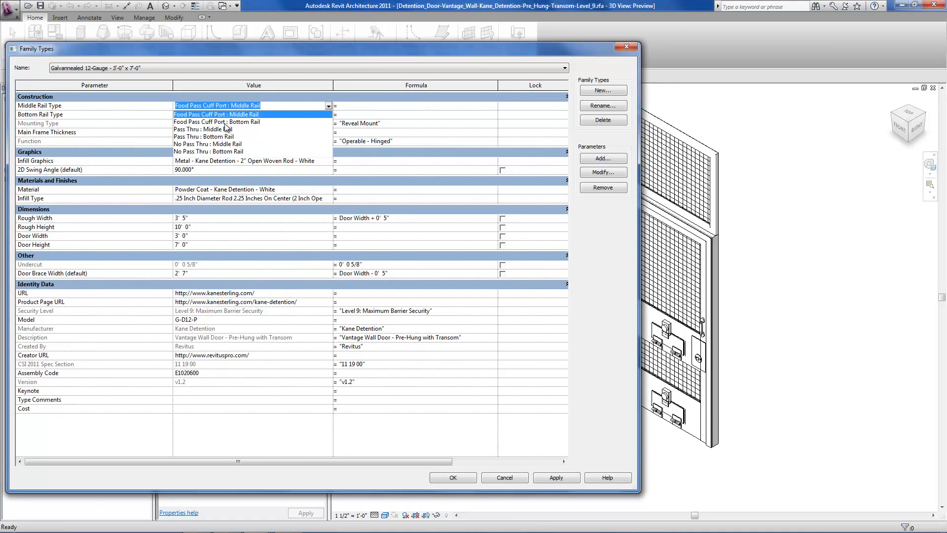
{"action": "left_click", "coordinate": [208, 129]}
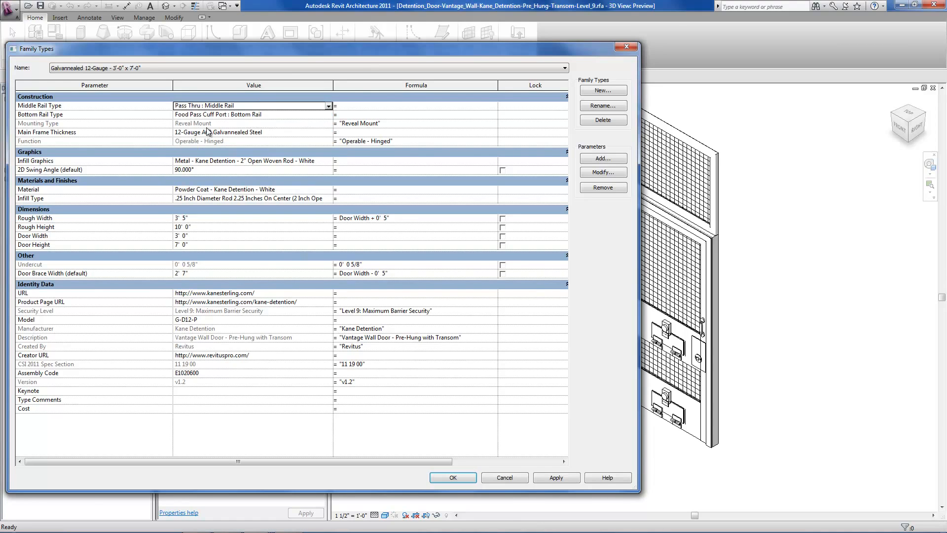
{"action": "left_click", "coordinate": [328, 115]}
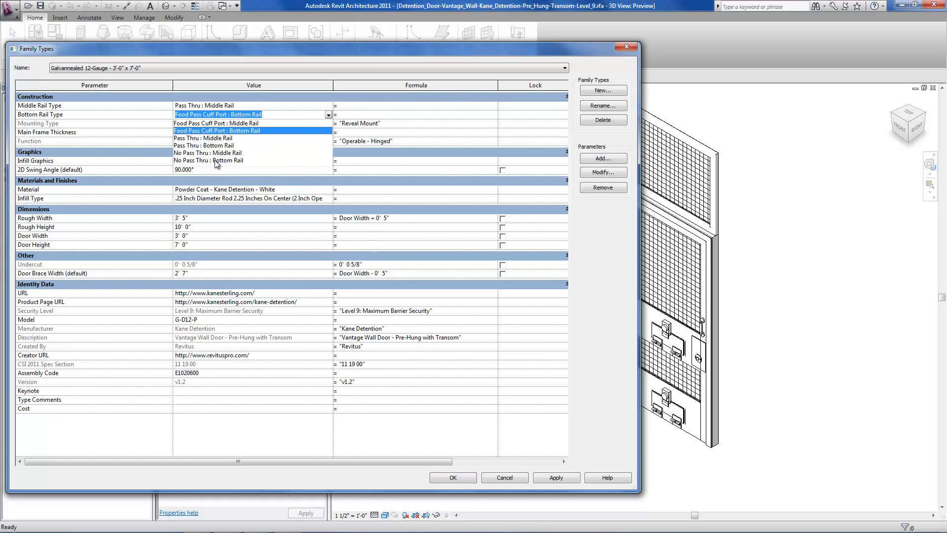
{"action": "left_click", "coordinate": [218, 161]}
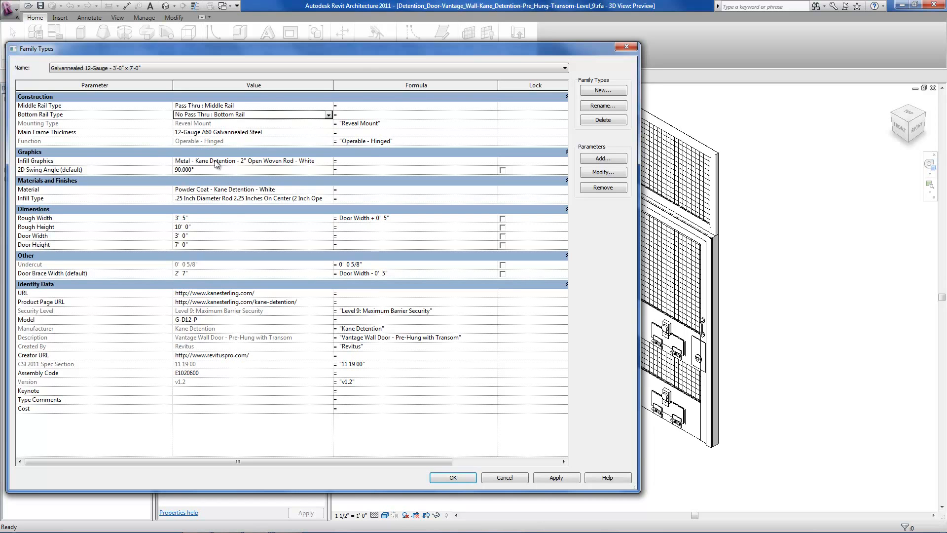
{"action": "left_click", "coordinate": [556, 476]}
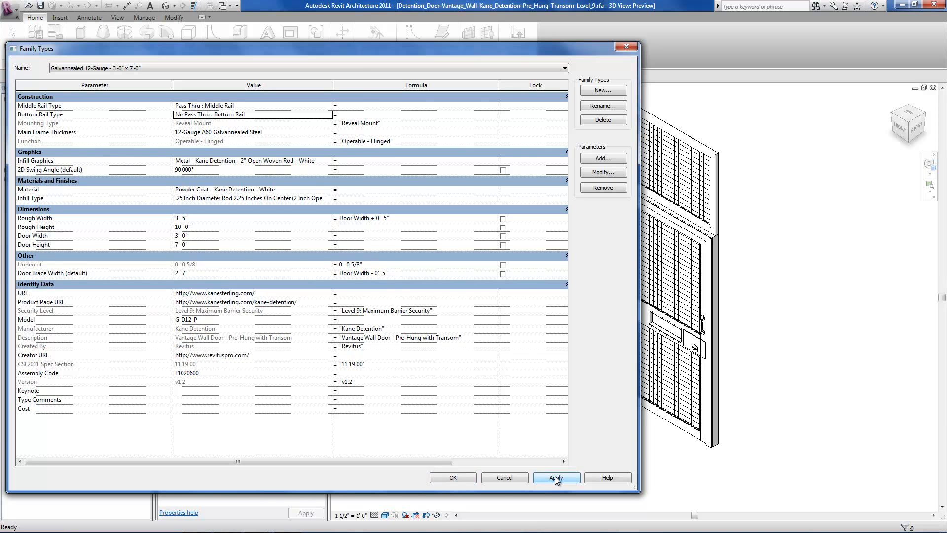
{"action": "left_click", "coordinate": [468, 479]}
Step: Open the Ref. Level floor plan of the door family and set the 2D Swing Angle to 45 degrees
{"action": "left_click", "coordinate": [43, 116]}
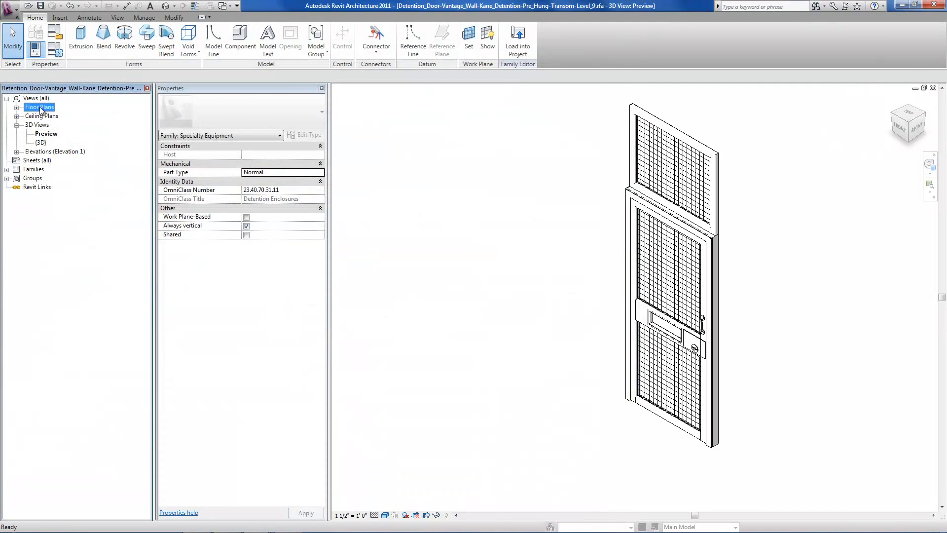
{"action": "double_click", "coordinate": [43, 117]}
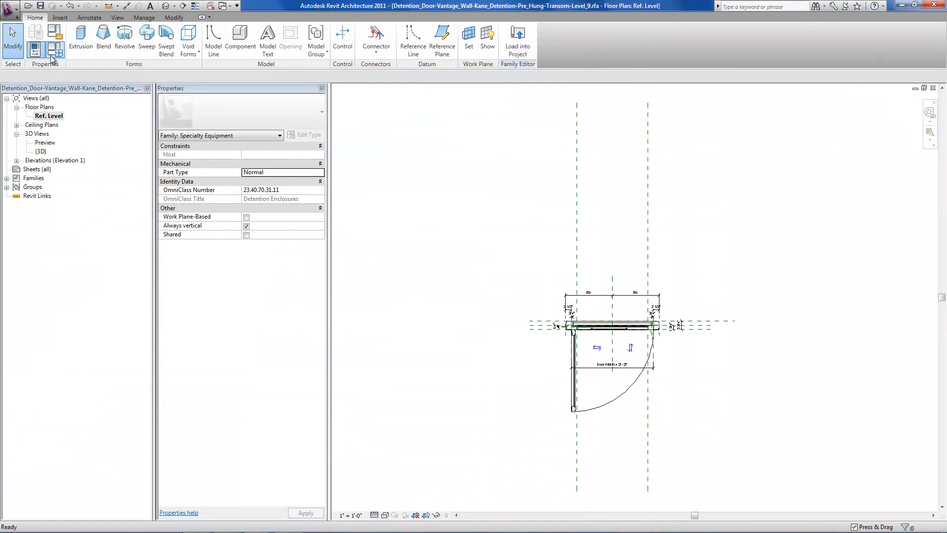
{"action": "left_click", "coordinate": [51, 55]}
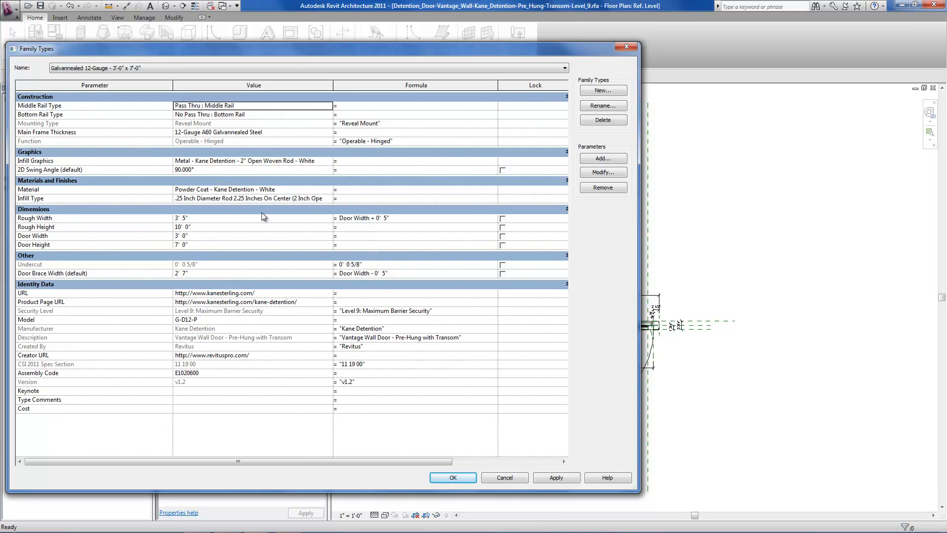
{"action": "left_click", "coordinate": [246, 170]}
{"action": "type", "text": "45"}
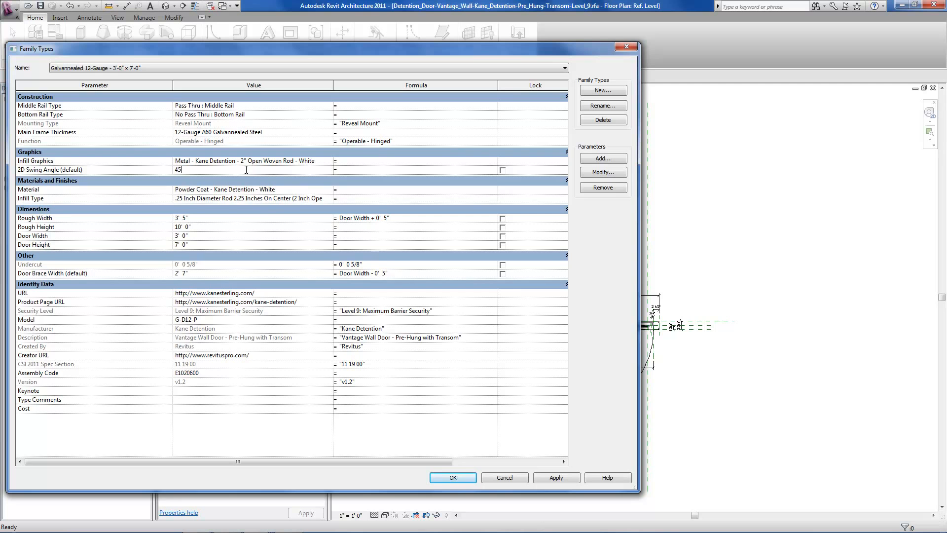
{"action": "left_click", "coordinate": [453, 477]}
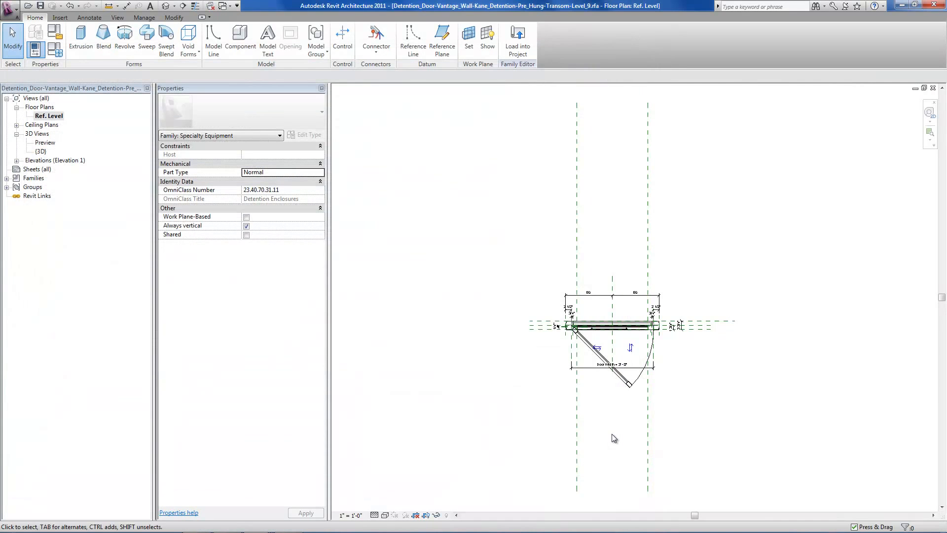
{"action": "middle_click_drag", "start_coordinate": [616, 428], "coordinate": [710, 431]}
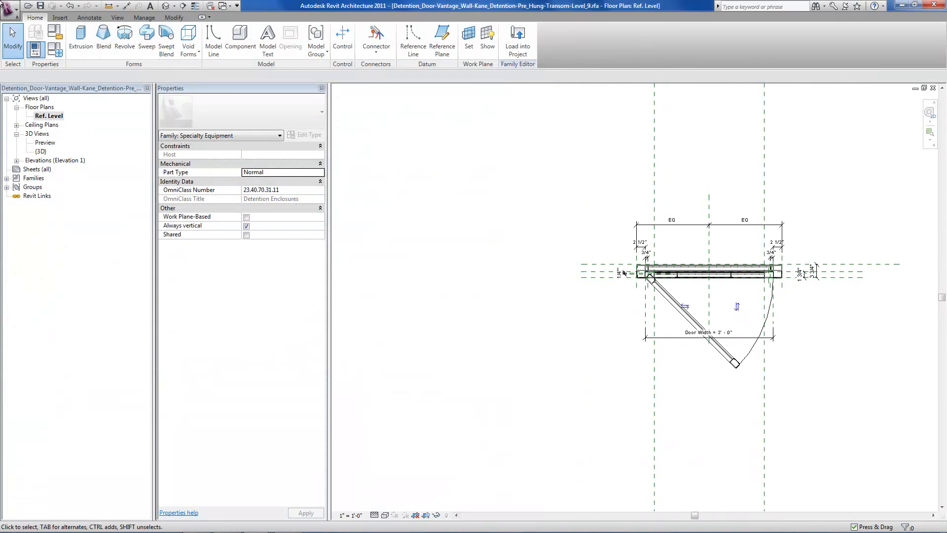
Step: Switch to the Sliding-Transom detention door family and bring up its Preview 3D view and family type parameters
{"action": "mouse_move", "coordinate": [256, 523]}
{"action": "left_click", "coordinate": [189, 465]}
{"action": "double_click", "coordinate": [45, 133]}
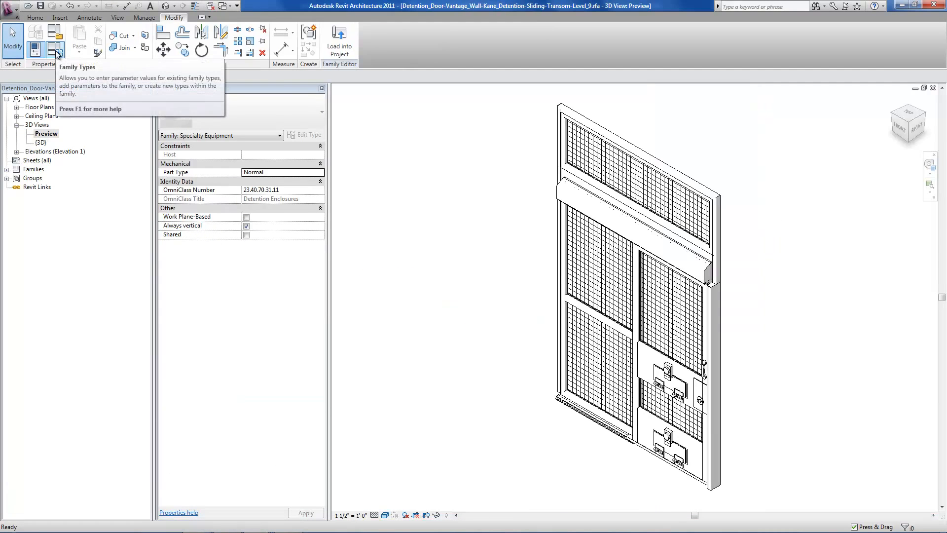
{"action": "middle_click_drag", "start_coordinate": [399, 192], "coordinate": [543, 179]}
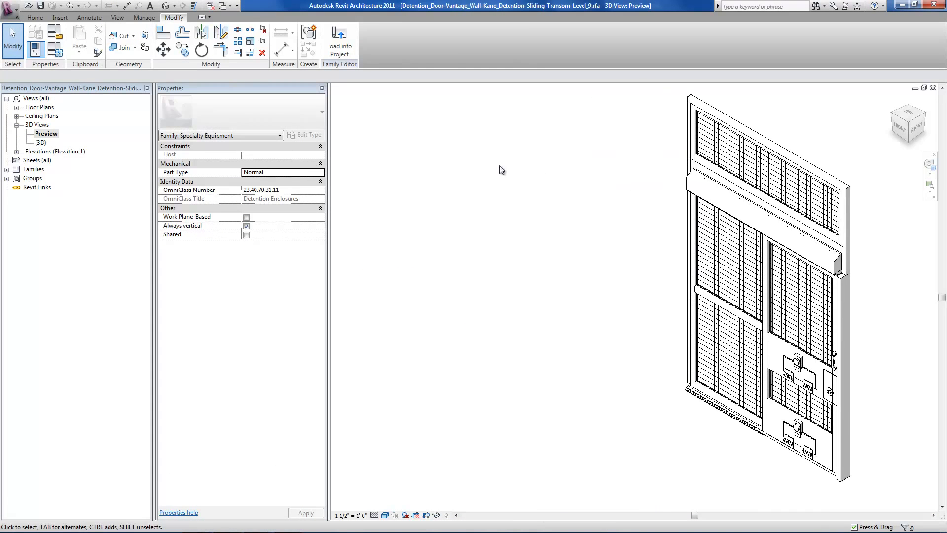
{"action": "left_click", "coordinate": [44, 52]}
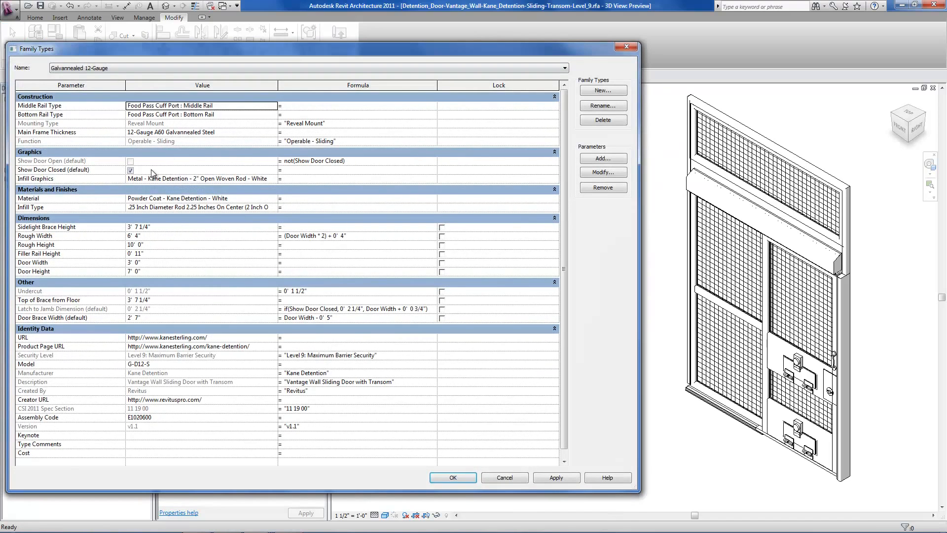
Step: Turn off Show Door Closed for the sliding door and apply it, and turn the option back on before closing Family Types
{"action": "left_click", "coordinate": [129, 171]}
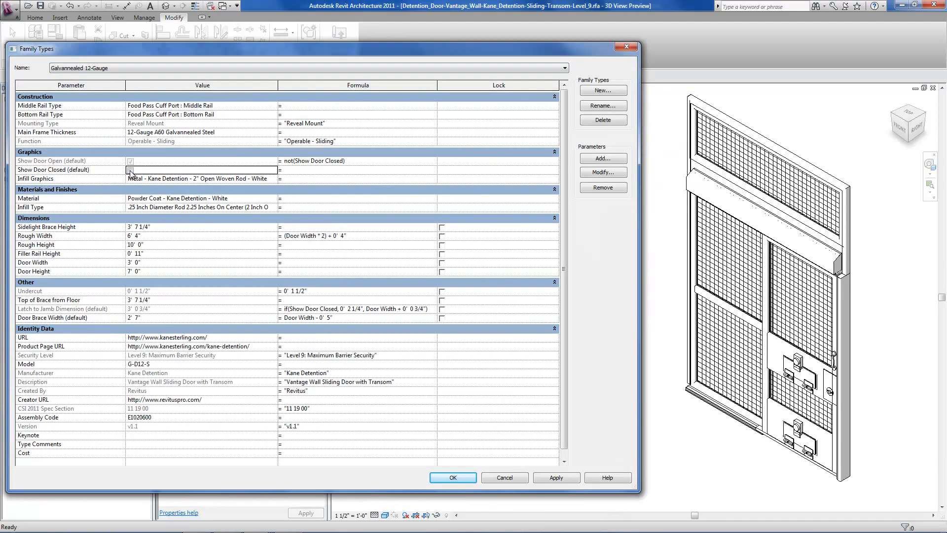
{"action": "left_click", "coordinate": [549, 475]}
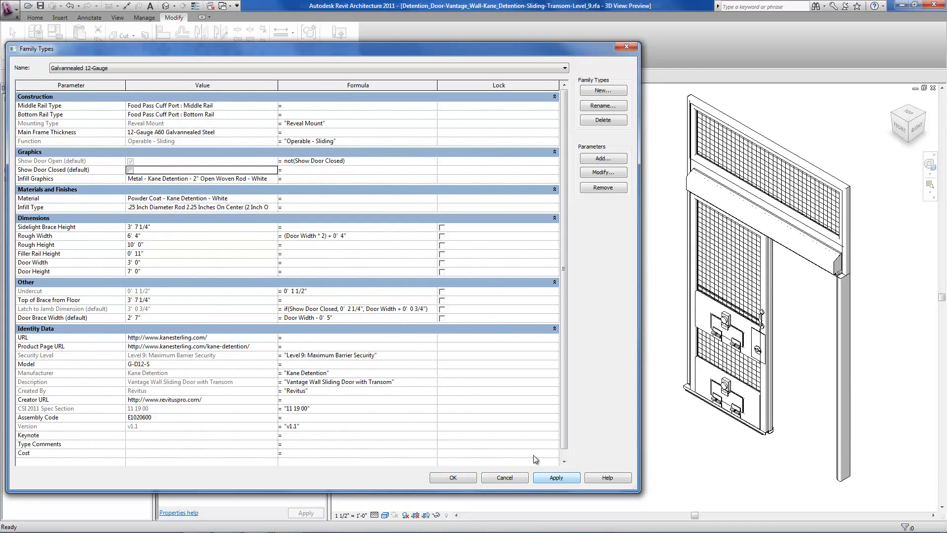
{"action": "left_click", "coordinate": [130, 170]}
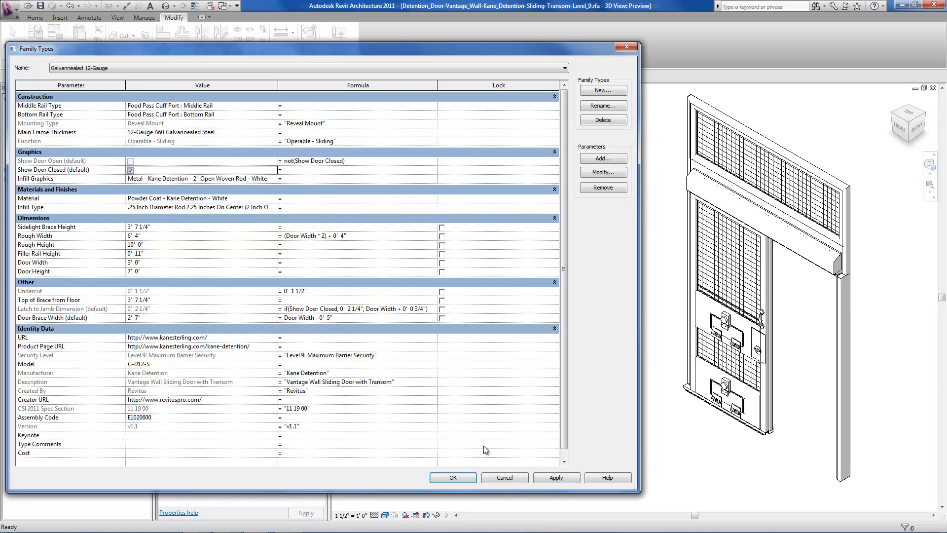
{"action": "left_click", "coordinate": [542, 475]}
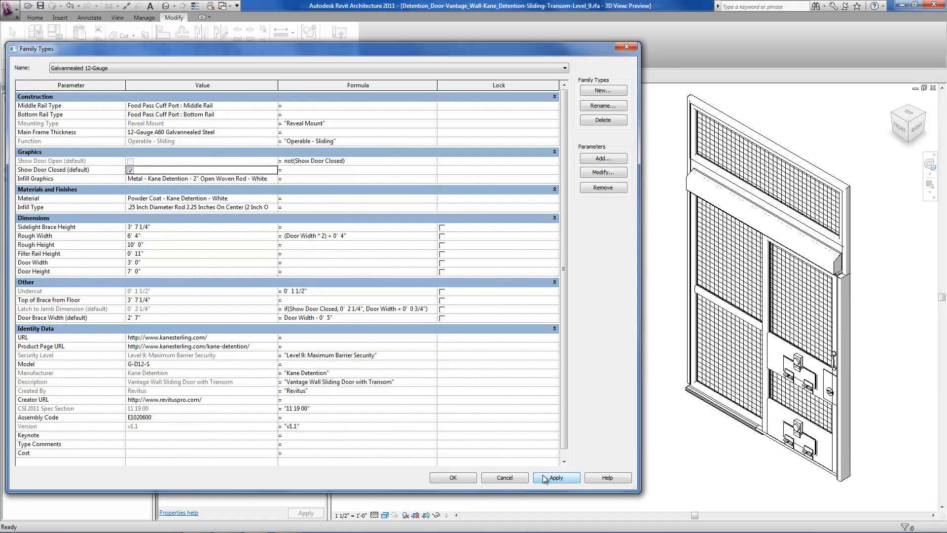
{"action": "left_click", "coordinate": [452, 478]}
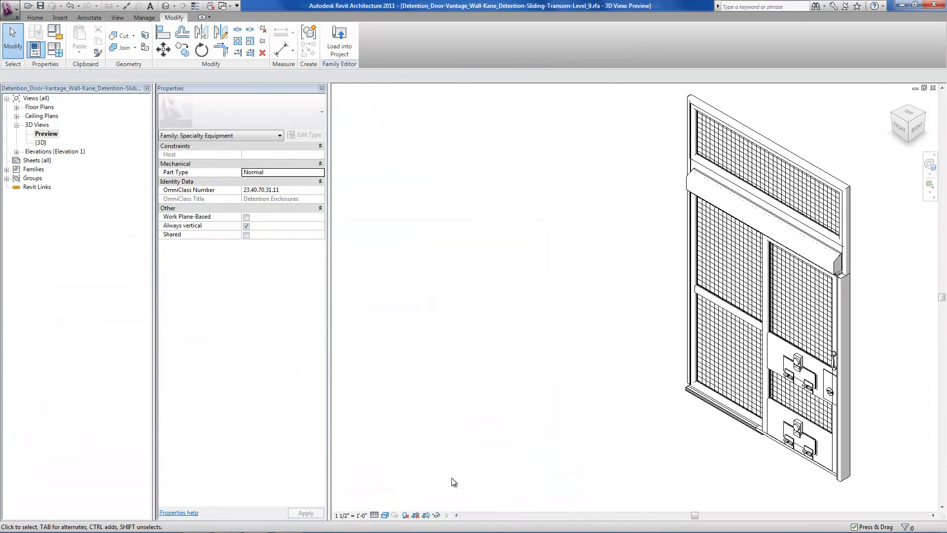
Step: Close the sliding door family's view and show the OVERALL FIRST FLOOR PLAN in the Kane_Sterling-BIM_Presentation_Revitus project
{"action": "left_click", "coordinate": [933, 87]}
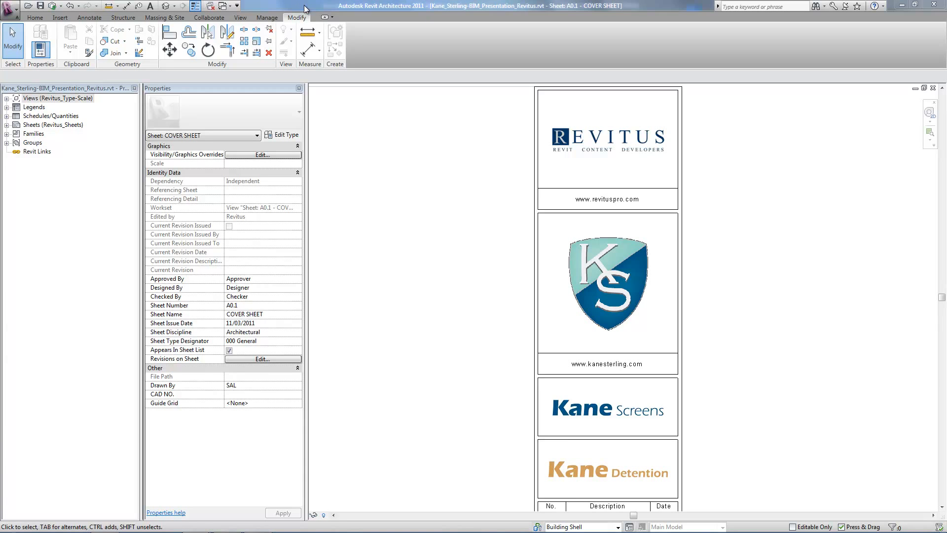
{"action": "left_click", "coordinate": [334, 127]}
{"action": "key", "text": "ctrl+Tab"}
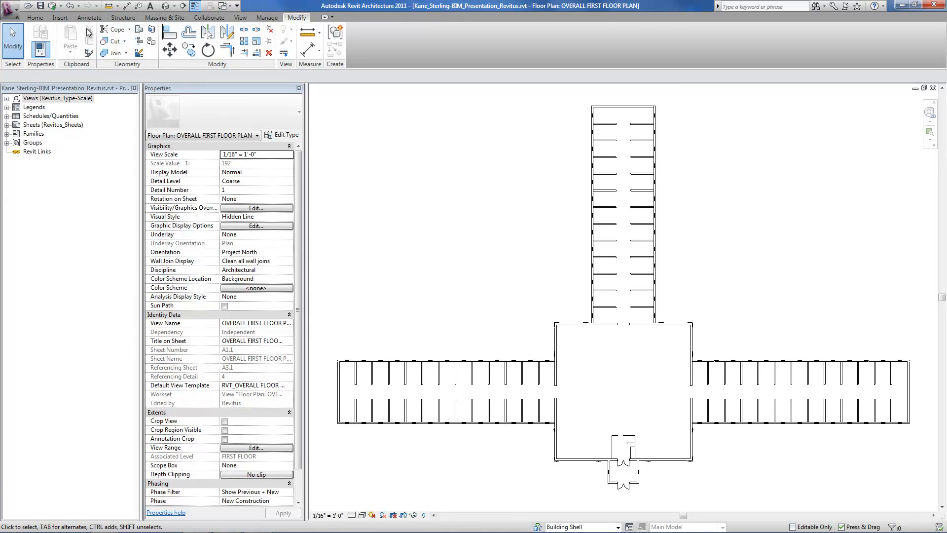
{"action": "left_click", "coordinate": [36, 19]}
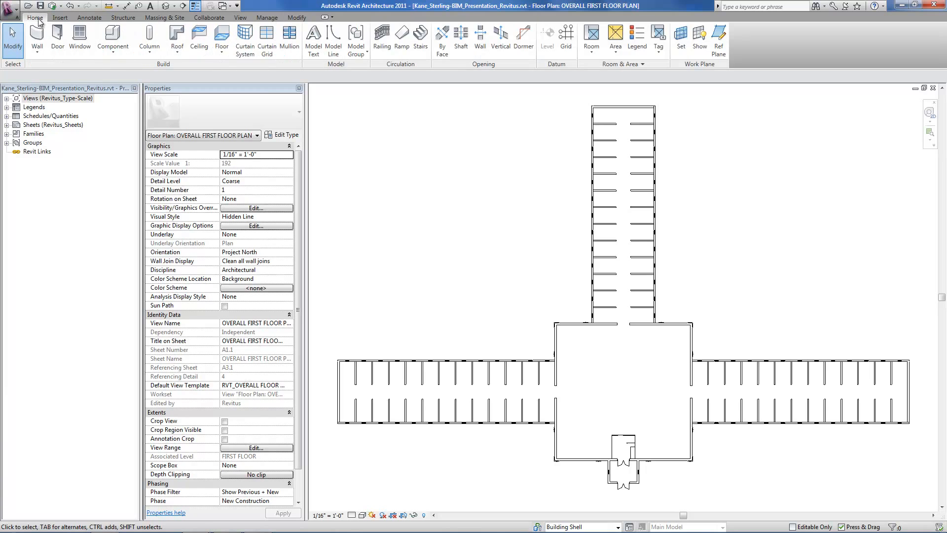
Step: Start loading a component family and open the Kane Security Screens folder within the library's Specialty Equipment folder
{"action": "left_click", "coordinate": [112, 37]}
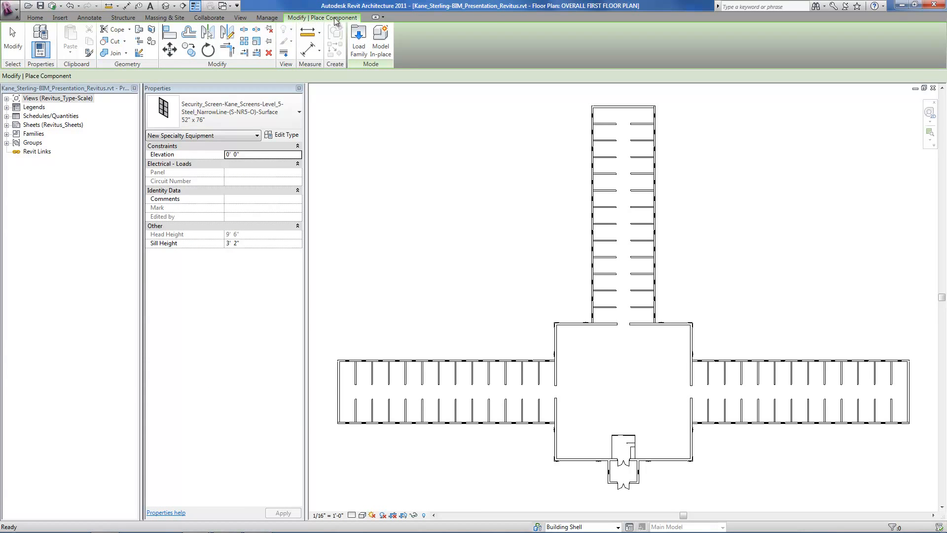
{"action": "left_click", "coordinate": [365, 42]}
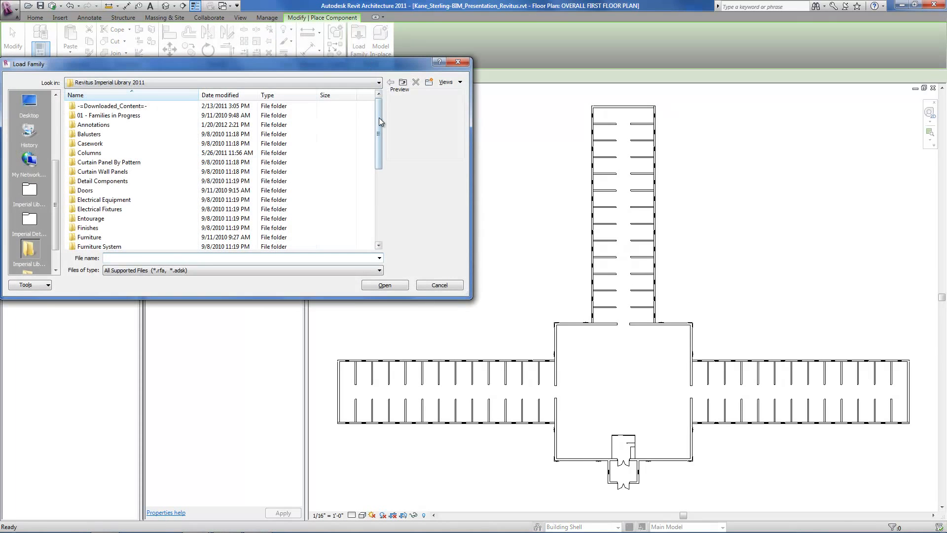
{"action": "left_click_drag", "start_coordinate": [377, 122], "coordinate": [374, 192]}
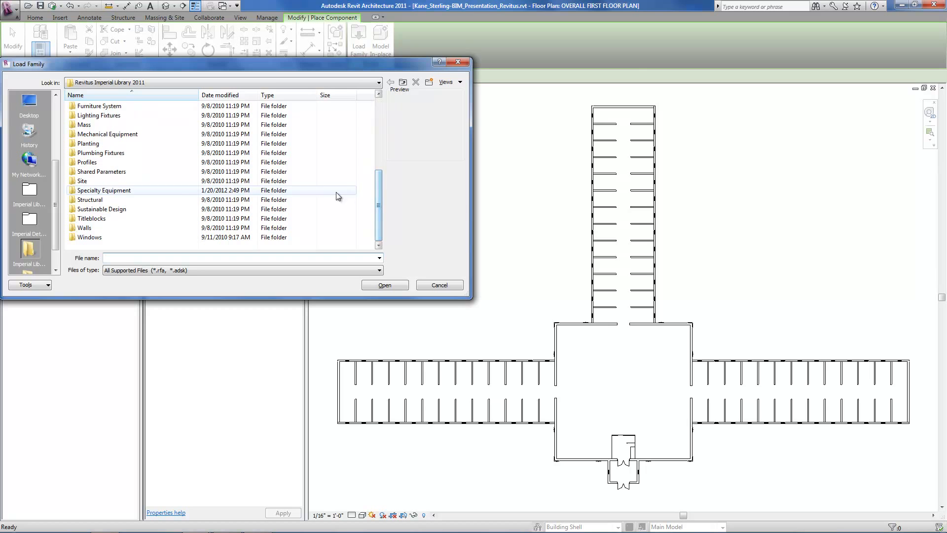
{"action": "left_click", "coordinate": [126, 192]}
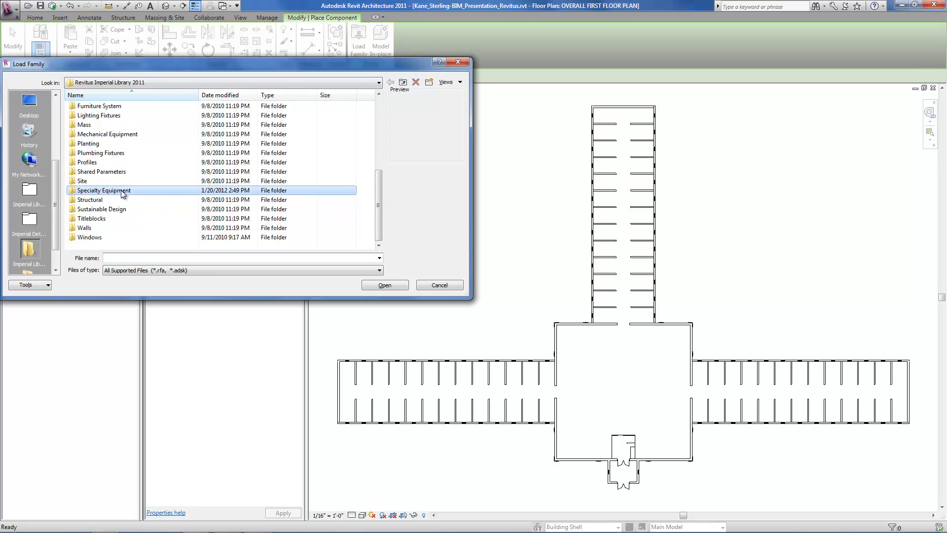
{"action": "double_click", "coordinate": [153, 189]}
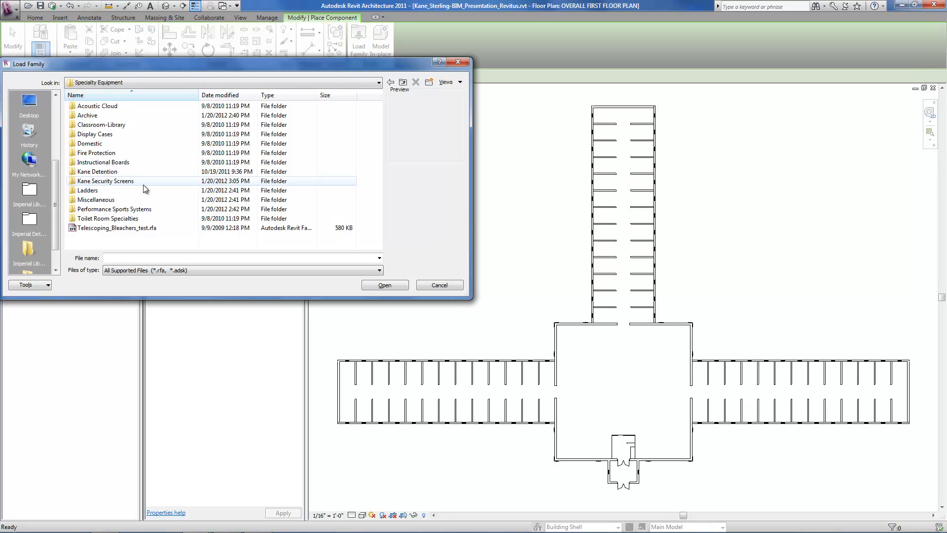
{"action": "left_click", "coordinate": [143, 183]}
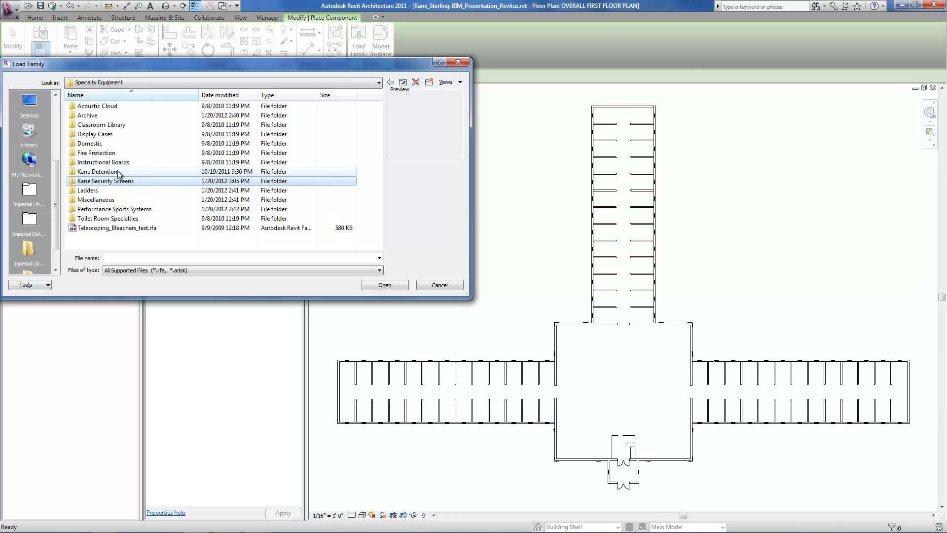
{"action": "left_click", "coordinate": [119, 174]}
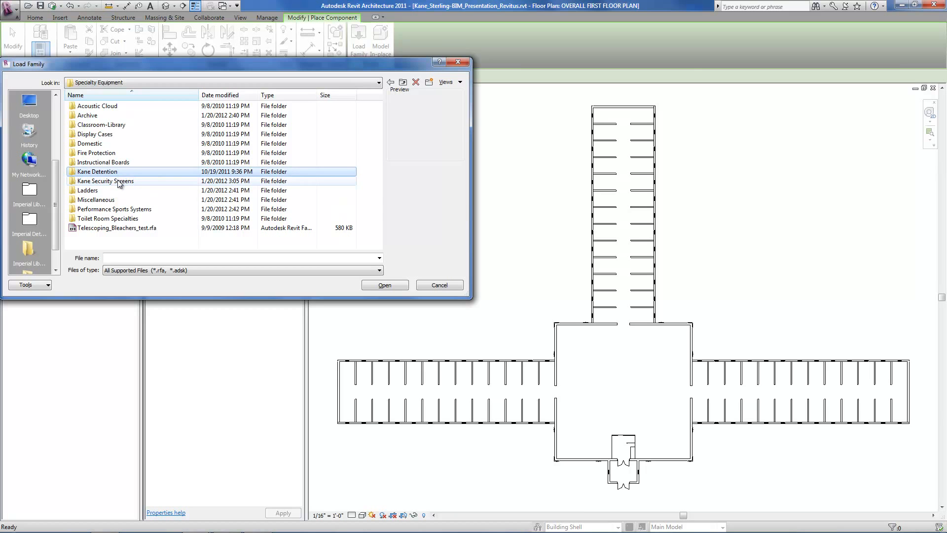
{"action": "double_click", "coordinate": [119, 182]}
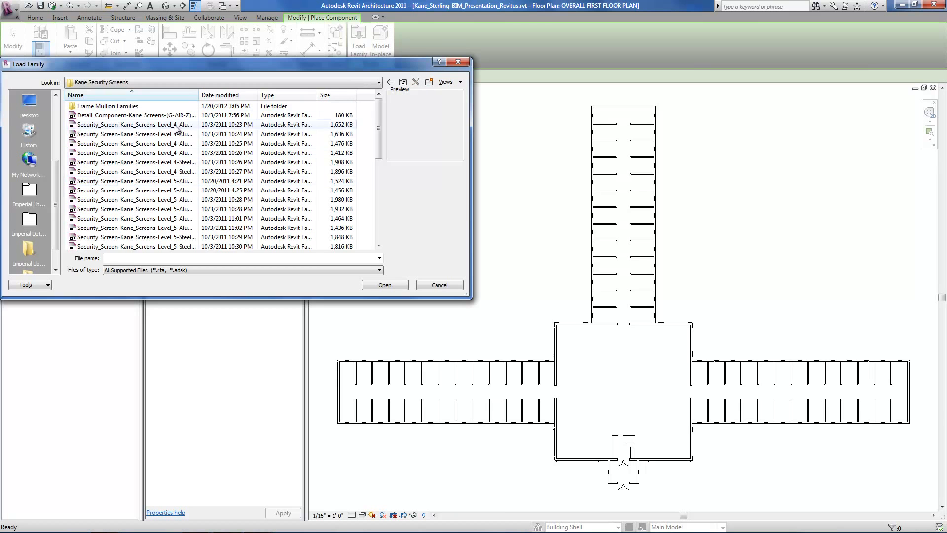
Step: Widen the file name column and load Security_Screen-Kane_Screens-Level_5-Steel_NarrowLine-(S-NR5-O)-Surface.rfa
{"action": "left_click", "coordinate": [123, 199]}
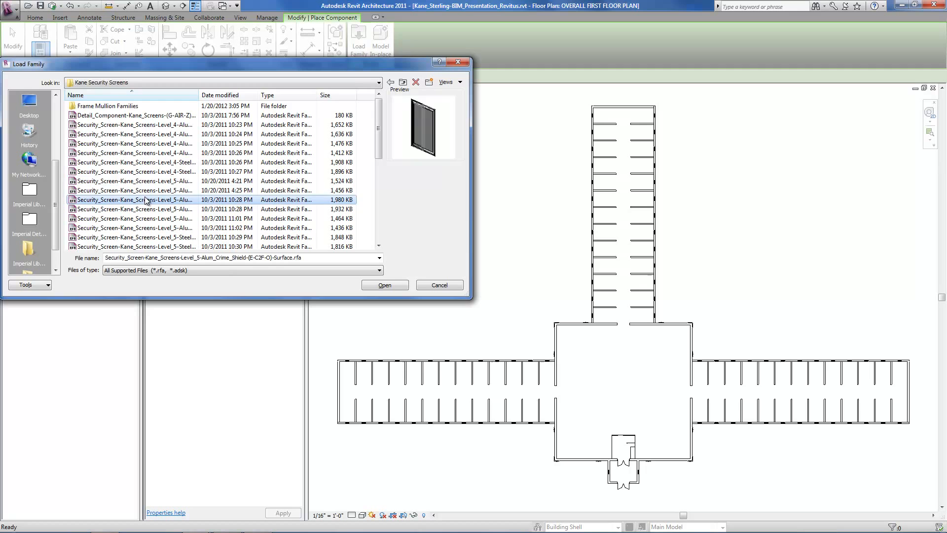
{"action": "double_click", "coordinate": [199, 93]}
{"action": "left_click", "coordinate": [378, 238]}
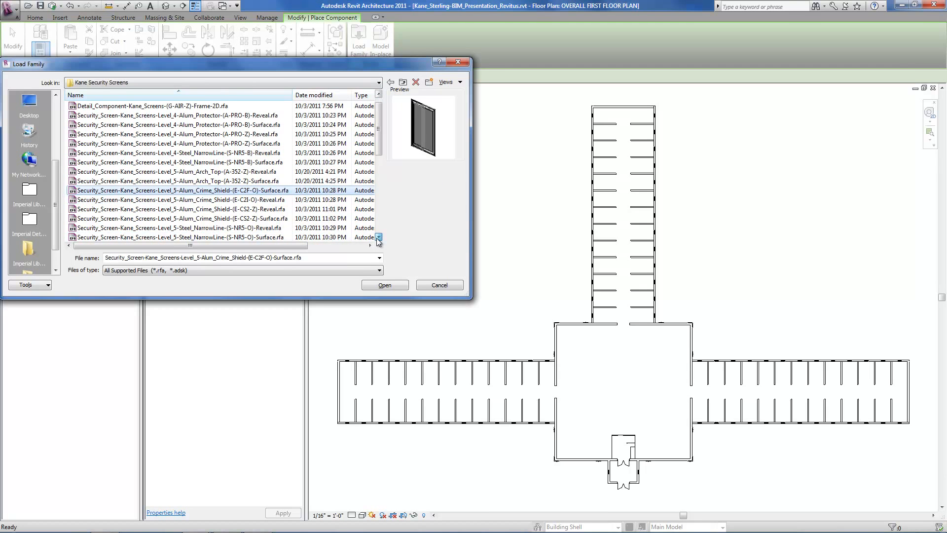
{"action": "left_click", "coordinate": [264, 237]}
{"action": "left_click", "coordinate": [385, 286]}
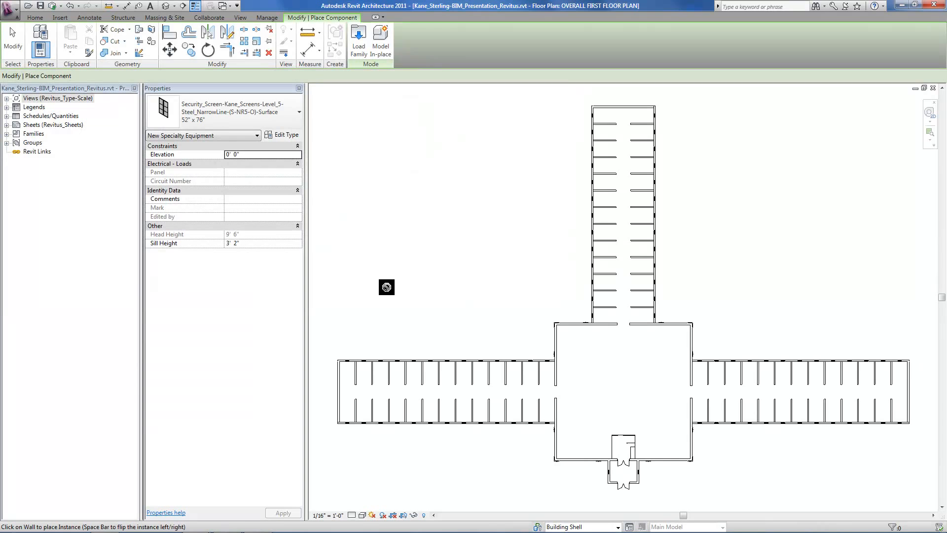
Step: Place the 52" x 76" NarrowLine security screen on the exterior face of the west wing's south wall, near the second window from the east end
{"action": "scroll", "coordinate": [527, 436], "scroll_direction": "up", "scroll_amount": 1}
{"action": "scroll", "coordinate": [528, 436], "scroll_direction": "up", "scroll_amount": 5}
{"action": "scroll", "coordinate": [515, 432], "scroll_direction": "up", "scroll_amount": 1}
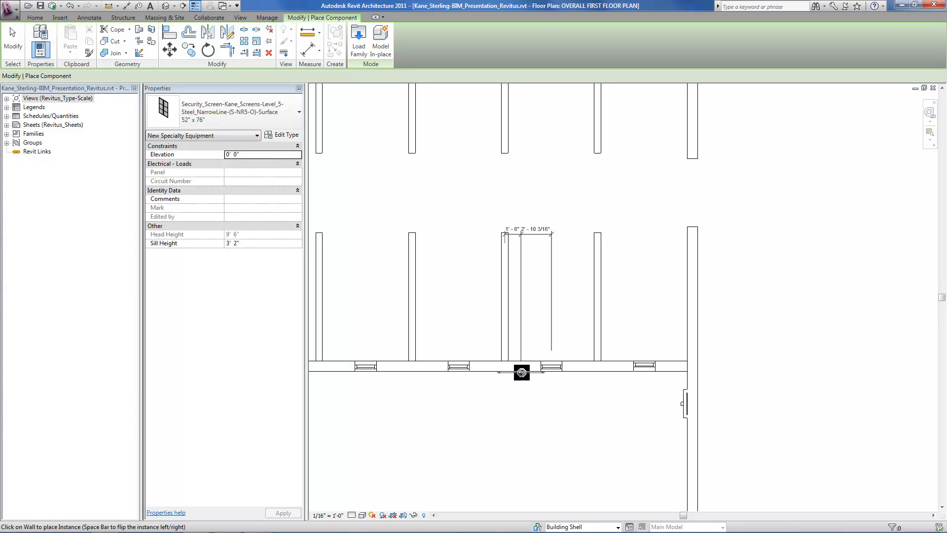
{"action": "scroll", "coordinate": [585, 373], "scroll_direction": "up", "scroll_amount": 4}
{"action": "left_click", "coordinate": [584, 372]}
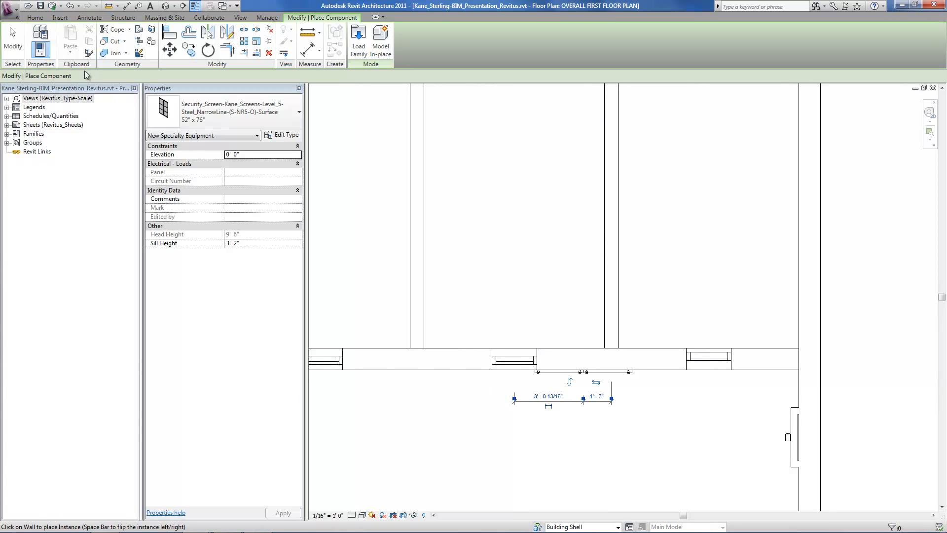
Step: Align the security screen's centre with the adjacent window's centreline and lock the alignment
{"action": "left_click", "coordinate": [12, 38]}
{"action": "left_click", "coordinate": [297, 18]}
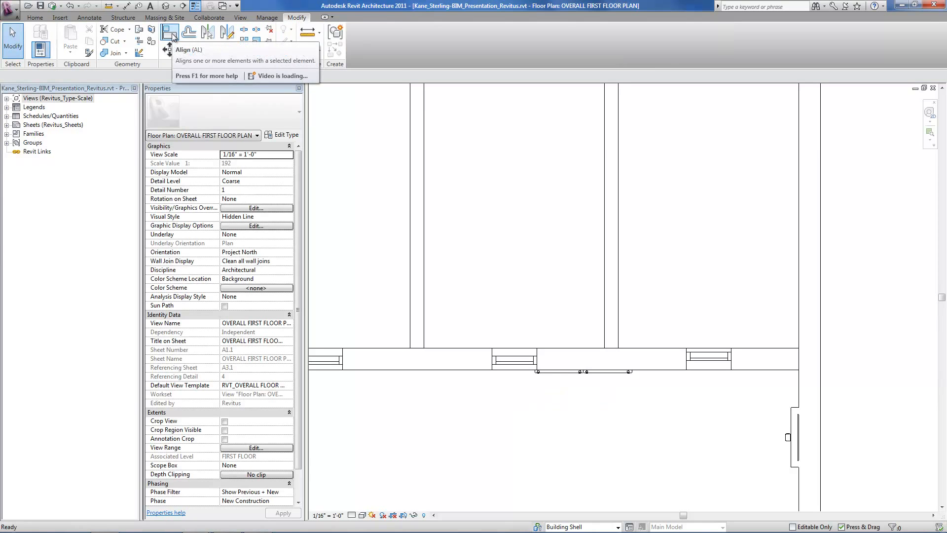
{"action": "left_click", "coordinate": [171, 33]}
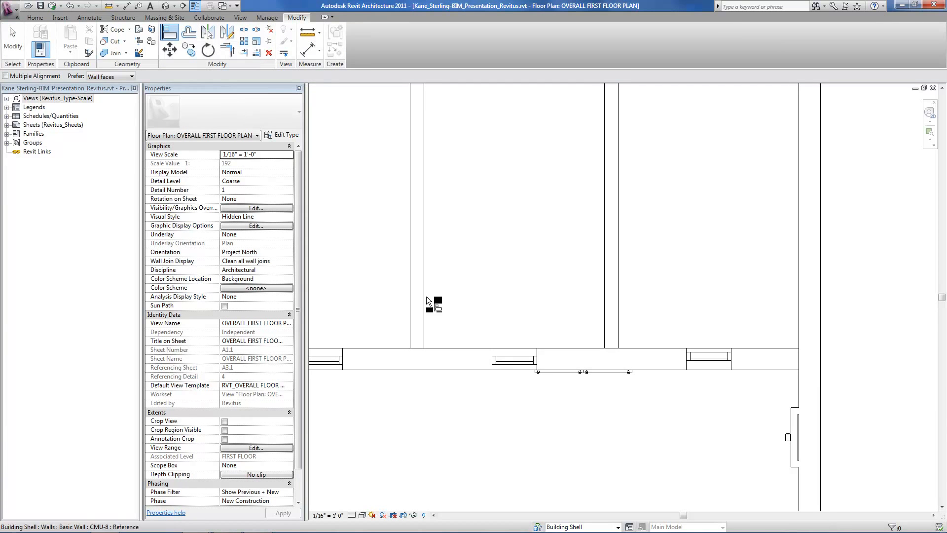
{"action": "left_click", "coordinate": [514, 357]}
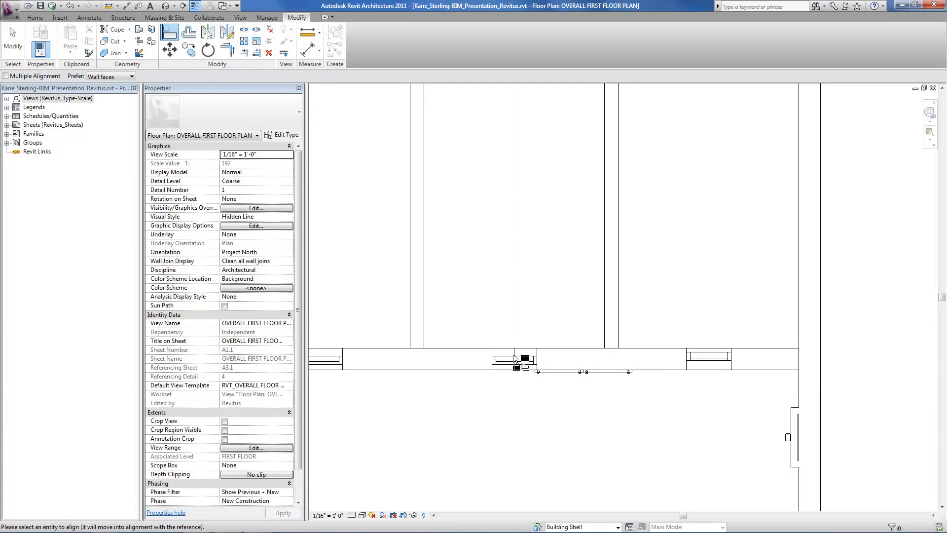
{"action": "scroll", "coordinate": [527, 397], "scroll_direction": "up", "scroll_amount": 5}
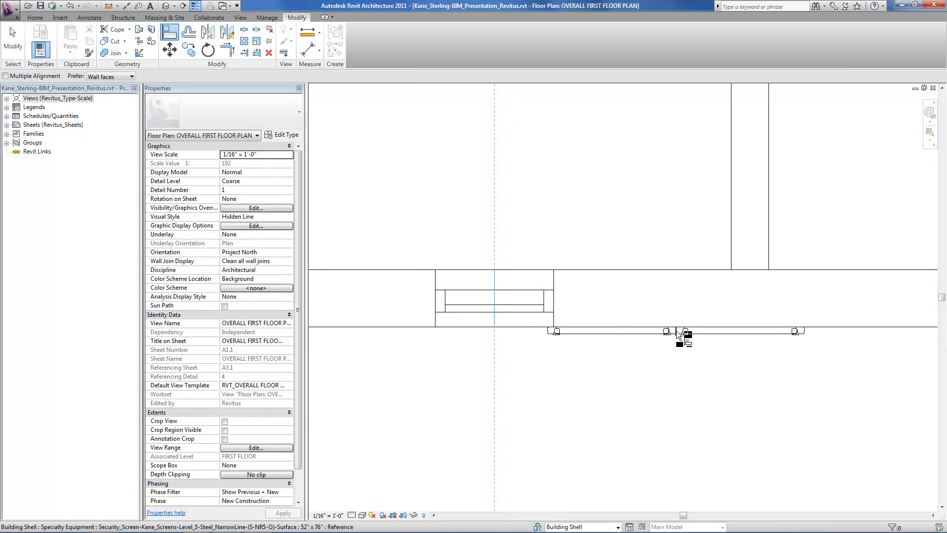
{"action": "left_click", "coordinate": [675, 330]}
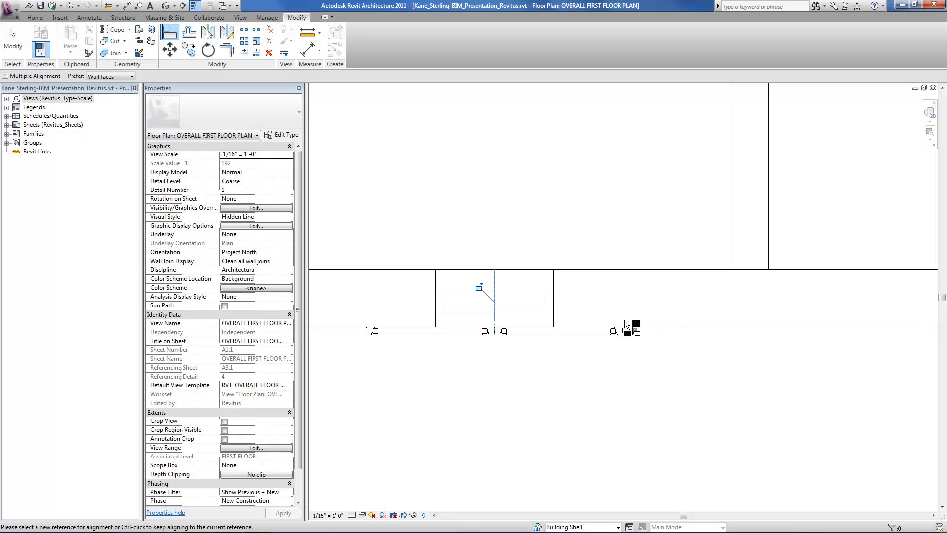
{"action": "left_click", "coordinate": [483, 285]}
{"action": "scroll", "coordinate": [712, 318], "scroll_direction": "down", "scroll_amount": 3}
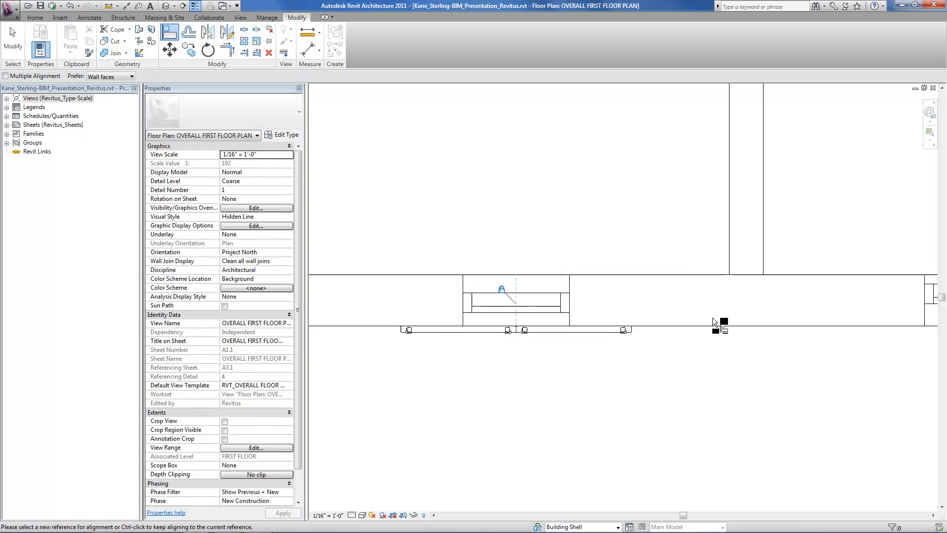
Step: Move the window 2' west along the wall to test the locked alignment with the screen
{"action": "left_click", "coordinate": [12, 42]}
{"action": "scroll", "coordinate": [468, 290], "scroll_direction": "up", "scroll_amount": 2}
{"action": "left_click", "coordinate": [570, 306]}
{"action": "key", "text": "m"}
{"action": "key", "text": "v"}
{"action": "left_click", "coordinate": [663, 209]}
{"action": "type", "text": "2"}
{"action": "key", "text": "Return"}
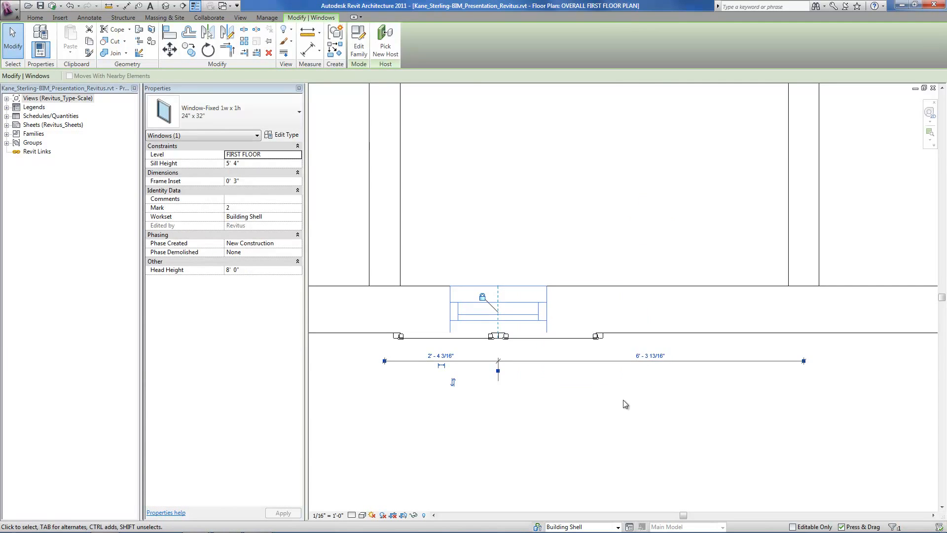
Step: Move the security screen 2' east along the wall, bringing the locked window back to the middle of its bay
{"action": "key", "text": "Escape"}
{"action": "left_click", "coordinate": [574, 340]}
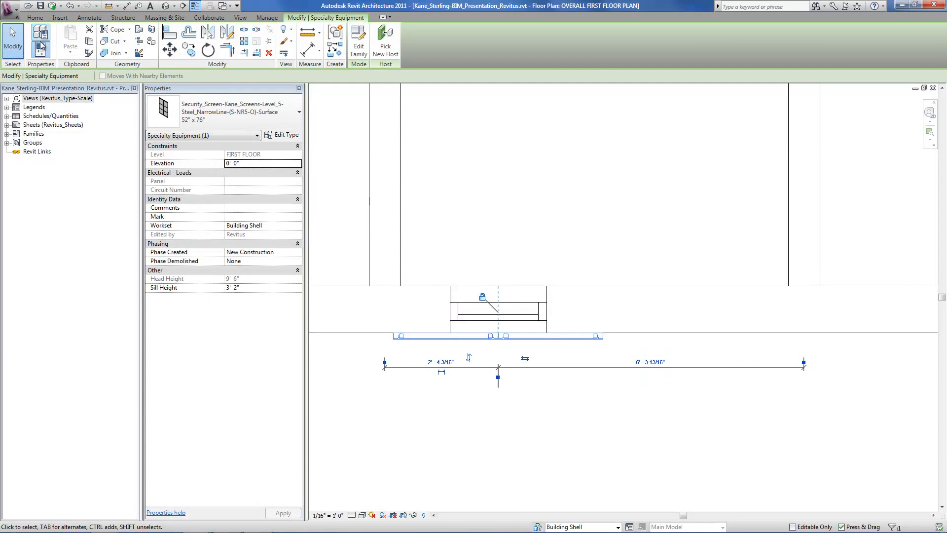
{"action": "left_click", "coordinate": [169, 50]}
{"action": "left_click", "coordinate": [538, 212]}
{"action": "type", "text": "2"}
{"action": "key", "text": "Return"}
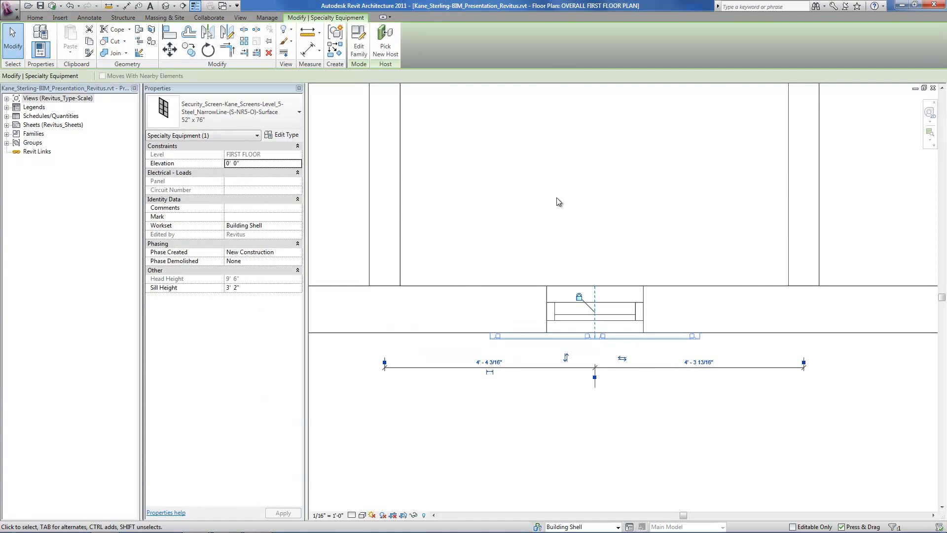
{"action": "key", "text": "Escape"}
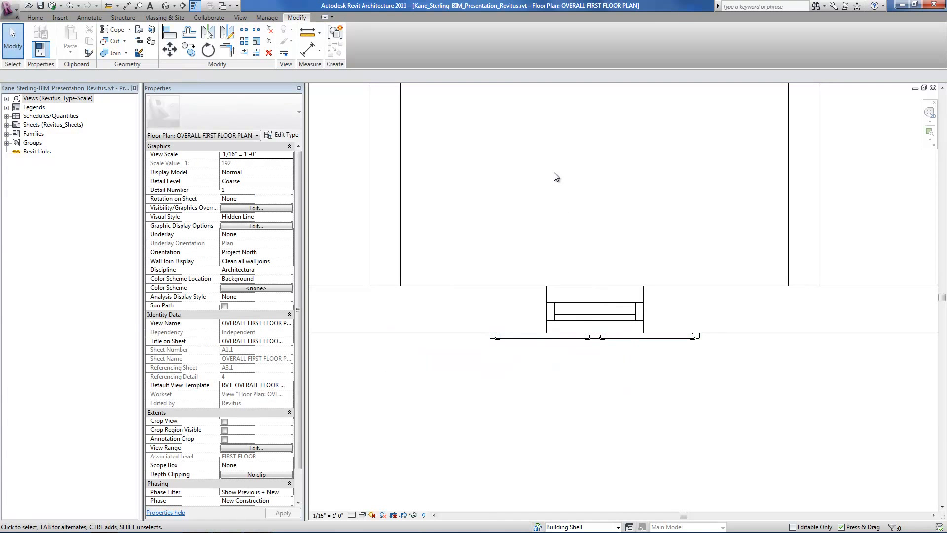
Step: Switch to the default 3D view and show the placed security screen on the wing's exterior wall up close
{"action": "scroll", "coordinate": [563, 190], "scroll_direction": "up", "scroll_amount": 3}
{"action": "scroll", "coordinate": [563, 189], "scroll_direction": "down", "scroll_amount": 4}
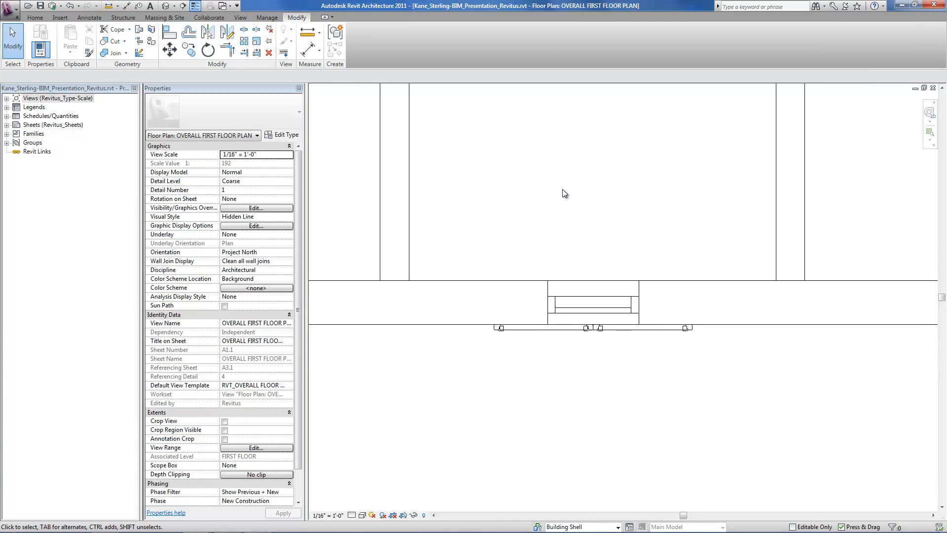
{"action": "left_click", "coordinate": [678, 335]}
{"action": "left_click", "coordinate": [168, 5]}
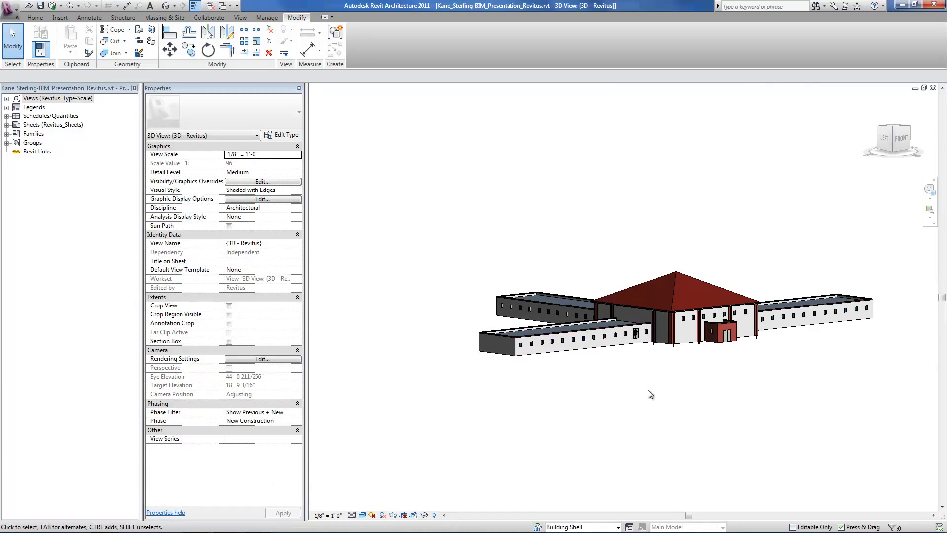
{"action": "scroll", "coordinate": [641, 354], "scroll_direction": "up", "scroll_amount": 5}
{"action": "scroll", "coordinate": [635, 341], "scroll_direction": "up", "scroll_amount": 5}
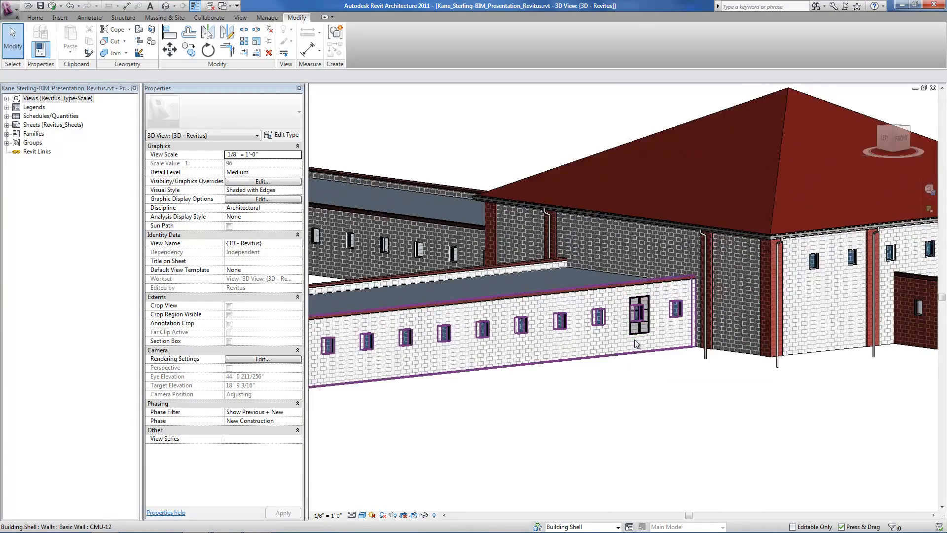
{"action": "scroll", "coordinate": [635, 340], "scroll_direction": "up", "scroll_amount": 1}
{"action": "middle_click_drag", "start_coordinate": [641, 370], "coordinate": [624, 418]}
{"action": "scroll", "coordinate": [746, 407], "scroll_direction": "up", "scroll_amount": 2}
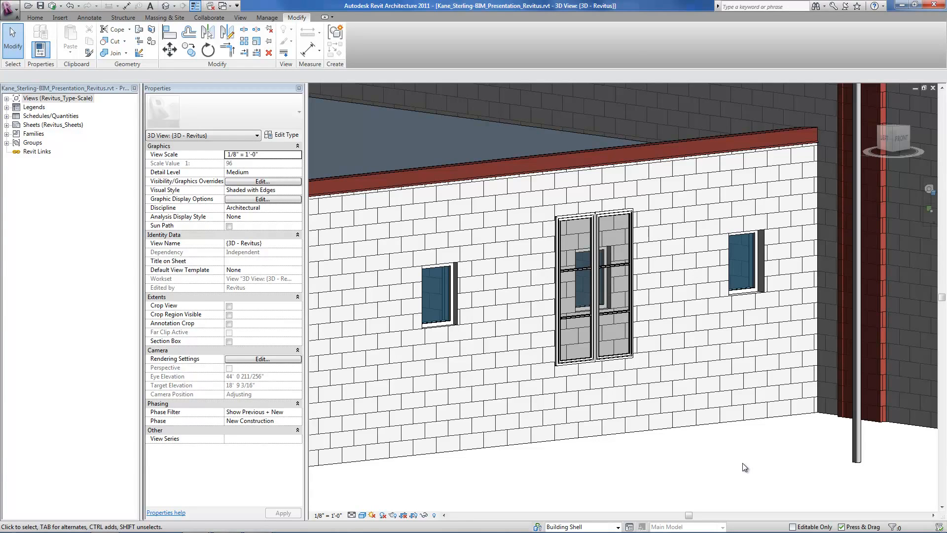
Step: Select the window east of the security screen and check its type size and sill height
{"action": "left_click", "coordinate": [756, 290]}
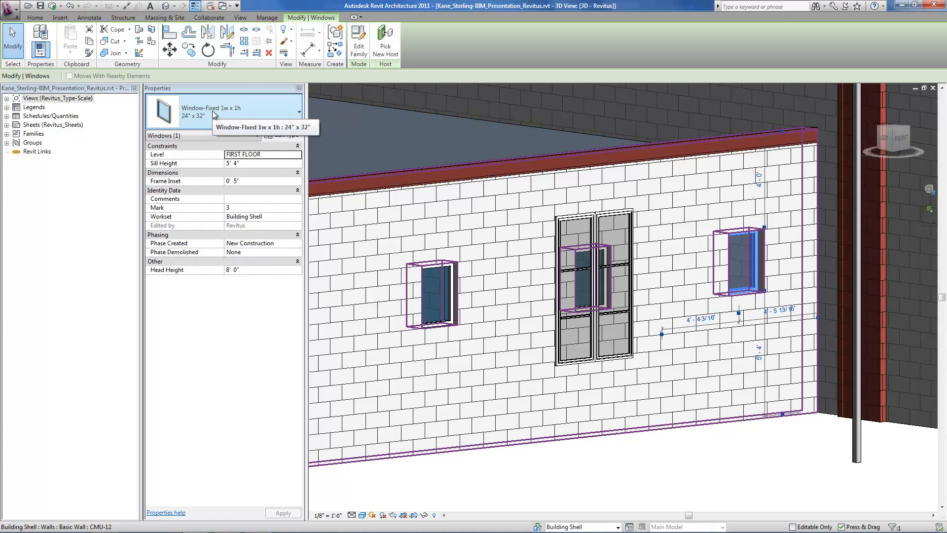
{"action": "mouse_move", "coordinate": [212, 111]}
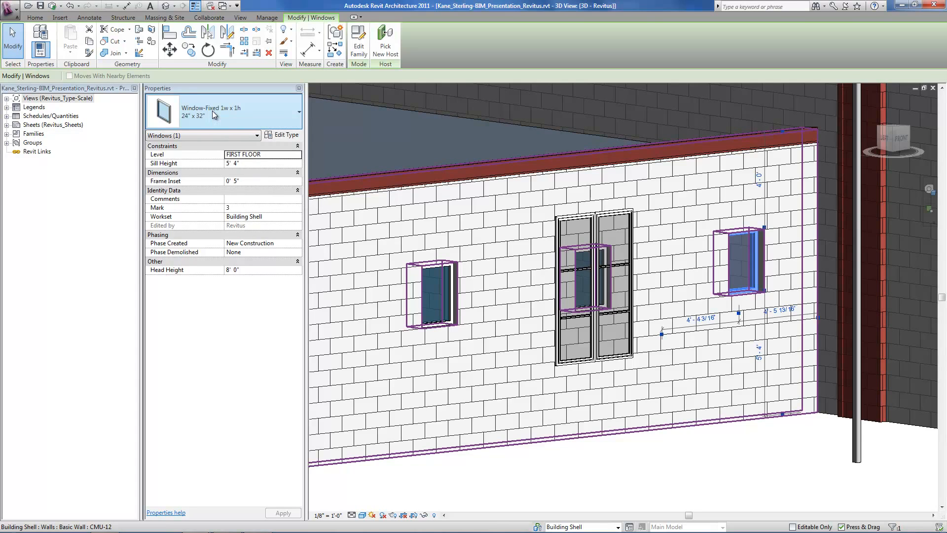
{"action": "left_click", "coordinate": [261, 164]}
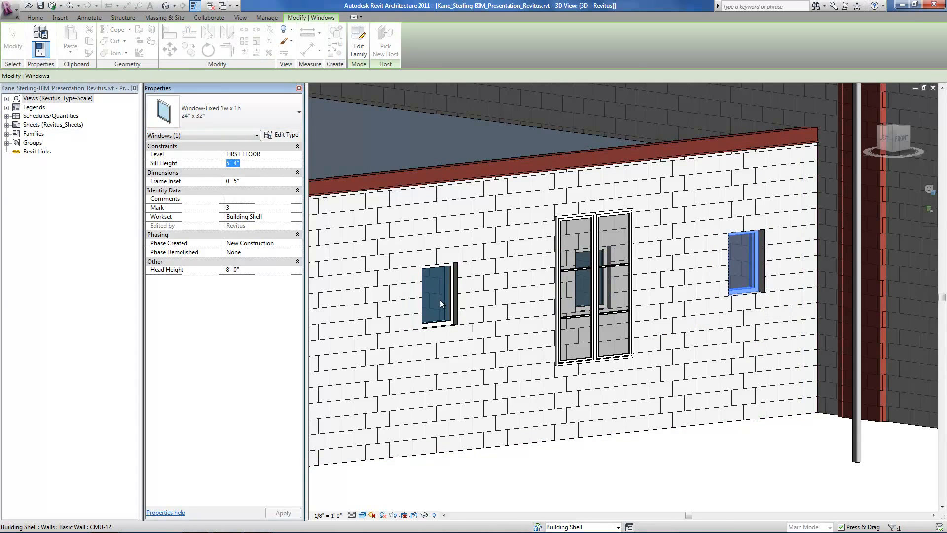
{"action": "left_click", "coordinate": [684, 468]}
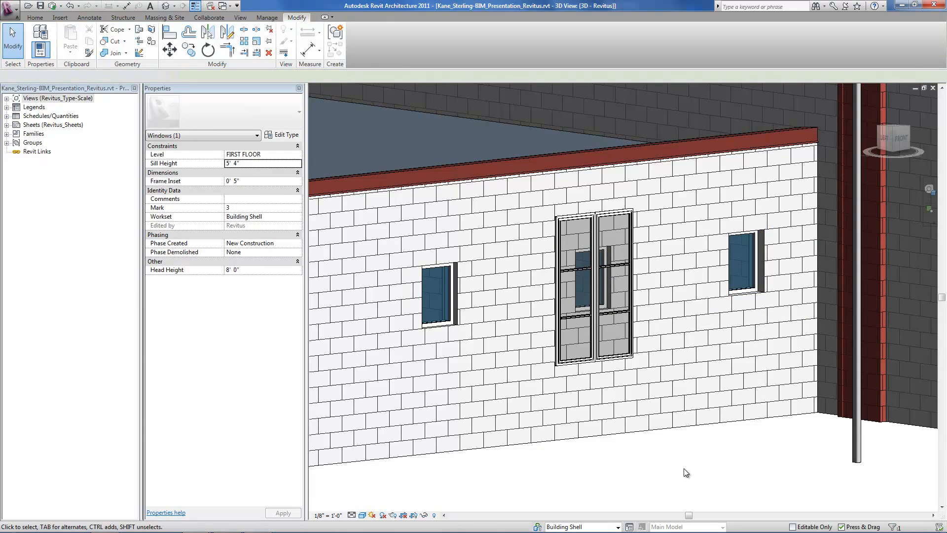
Step: Rename the placed security screen's type as 28" x 36" and bring up its dimension parameters
{"action": "left_click", "coordinate": [595, 341]}
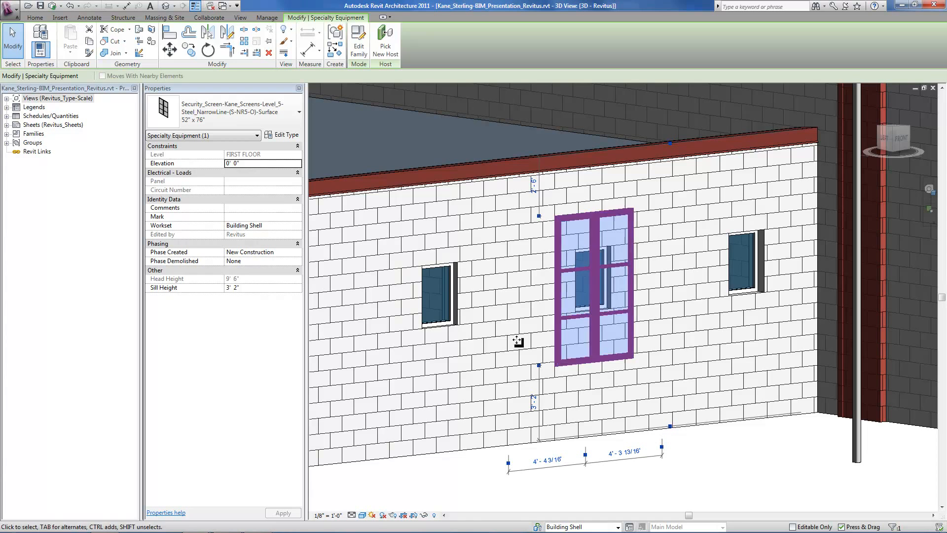
{"action": "left_click", "coordinate": [290, 137]}
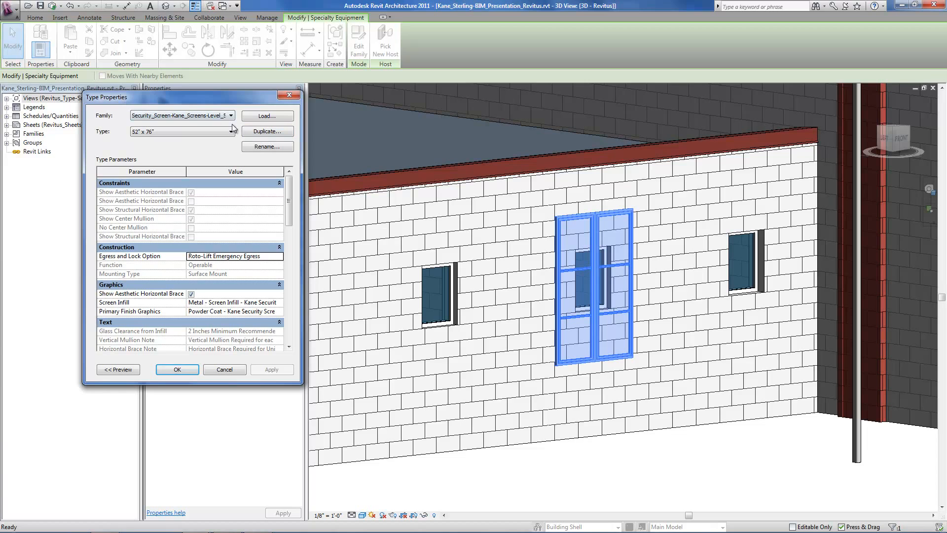
{"action": "left_click", "coordinate": [255, 147]}
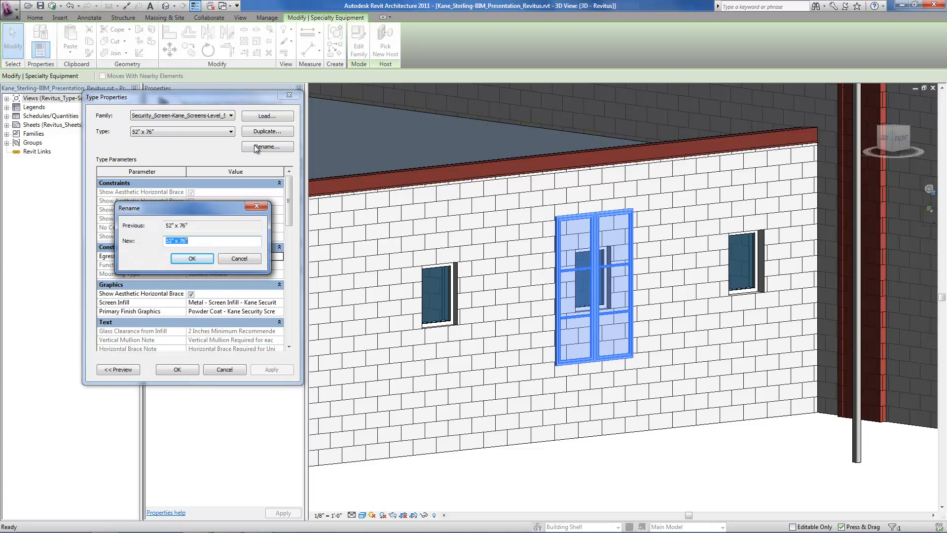
{"action": "type", "text": "28\" x 3"}
{"action": "left_click", "coordinate": [192, 258]}
{"action": "left_click_drag", "start_coordinate": [291, 204], "coordinate": [294, 239]}
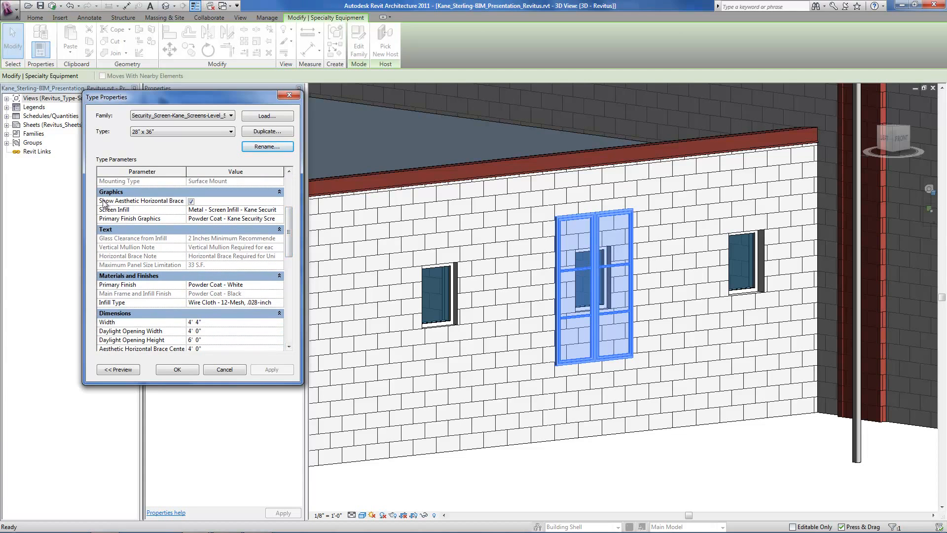
Step: Turn off the aesthetic horizontal brace and set the 28" x 36" screen type's width to 2' 4" and height to 3' 0"
{"action": "left_click", "coordinate": [191, 201]}
{"action": "left_click_drag", "start_coordinate": [288, 242], "coordinate": [287, 269]}
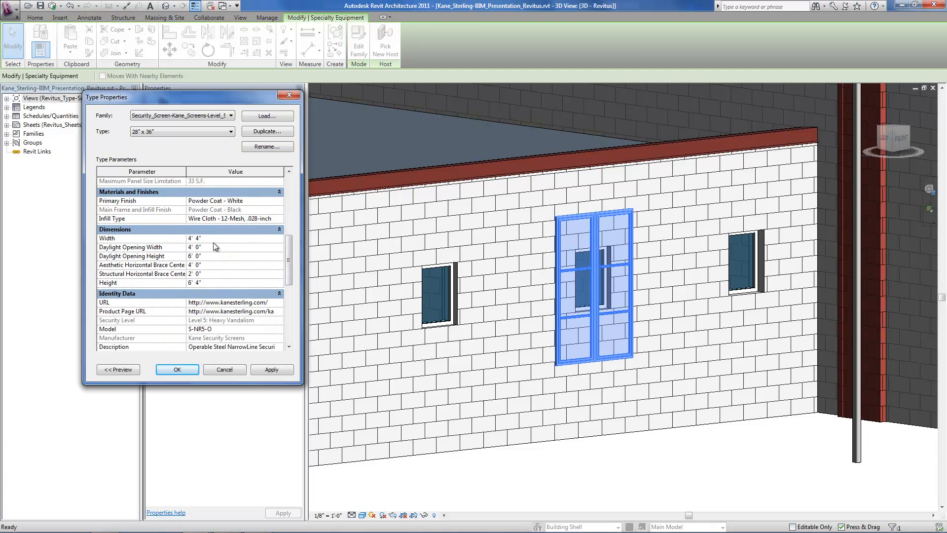
{"action": "type", "text": "2'4"}
{"action": "key", "text": "Return"}
{"action": "left_click", "coordinate": [219, 283]}
{"action": "type", "text": "3"}
{"action": "left_click", "coordinate": [222, 274]}
{"action": "left_click", "coordinate": [188, 367]}
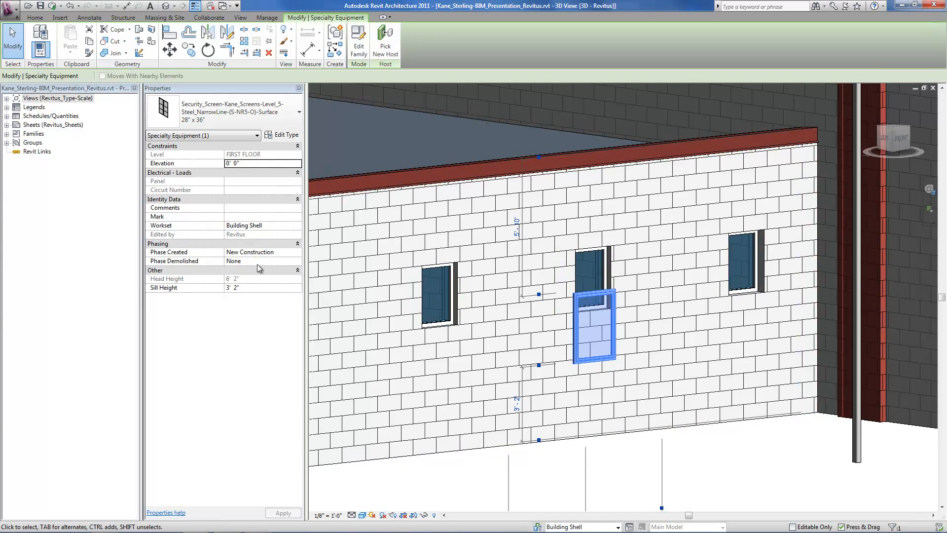
Step: Set the security screen's sill height to 5' 2" so it lines up with the window
{"action": "left_click", "coordinate": [242, 288]}
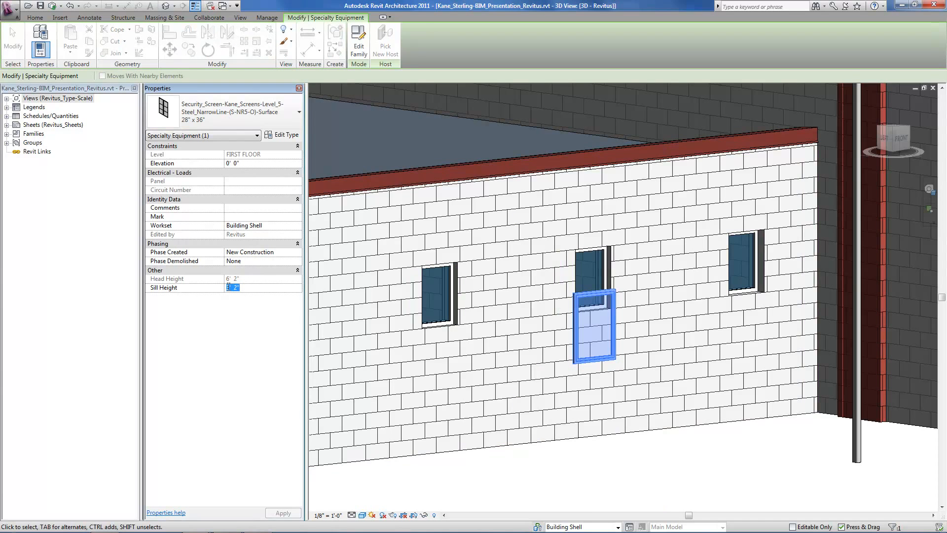
{"action": "type", "text": "5 2"}
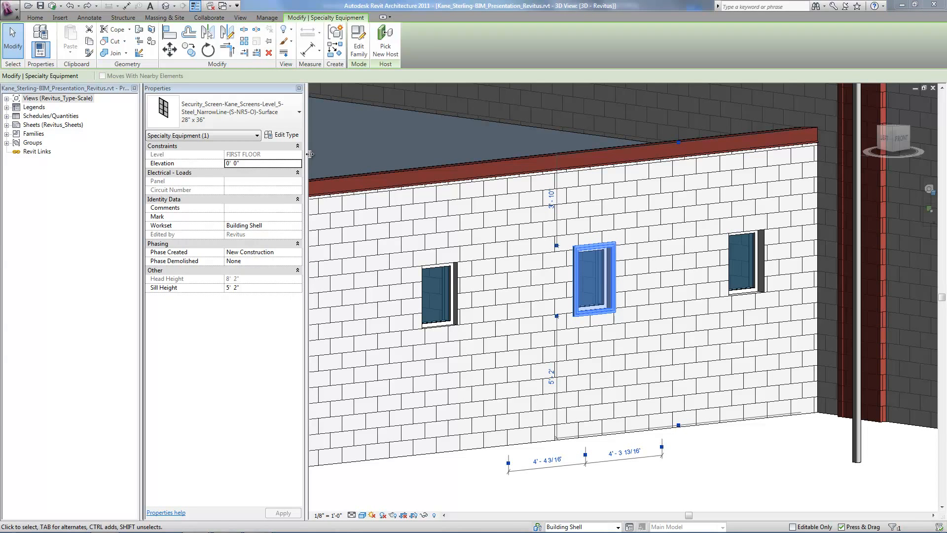
Step: Turn on the aesthetic horizontal brace in the screen's type and set its center height to 1' 6"
{"action": "left_click", "coordinate": [289, 138]}
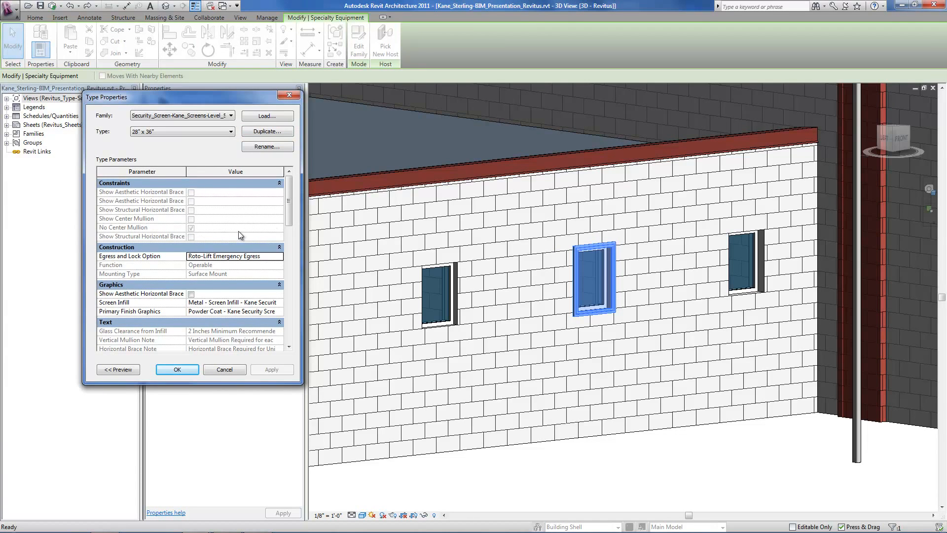
{"action": "left_click_drag", "start_coordinate": [291, 221], "coordinate": [295, 252]}
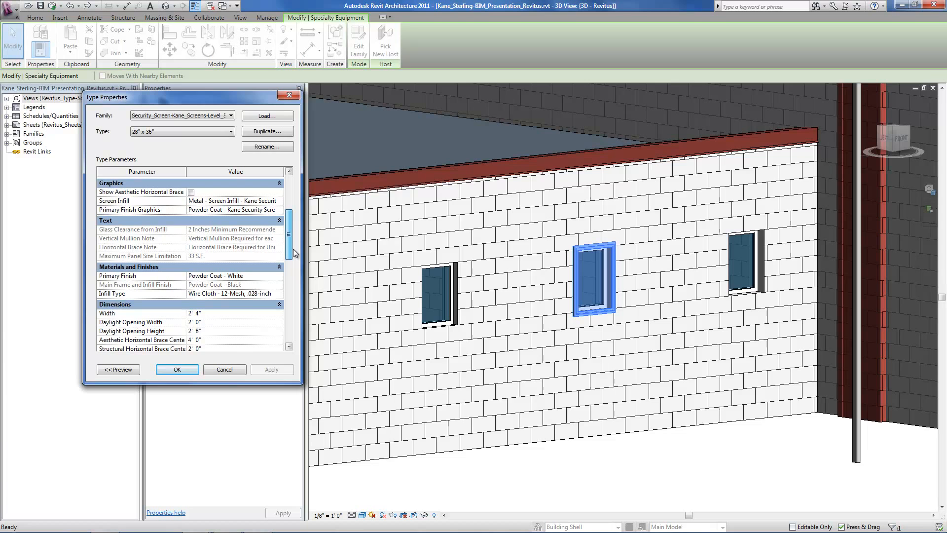
{"action": "left_click", "coordinate": [191, 192]}
{"action": "scroll", "coordinate": [291, 254], "scroll_direction": "down", "scroll_amount": 2}
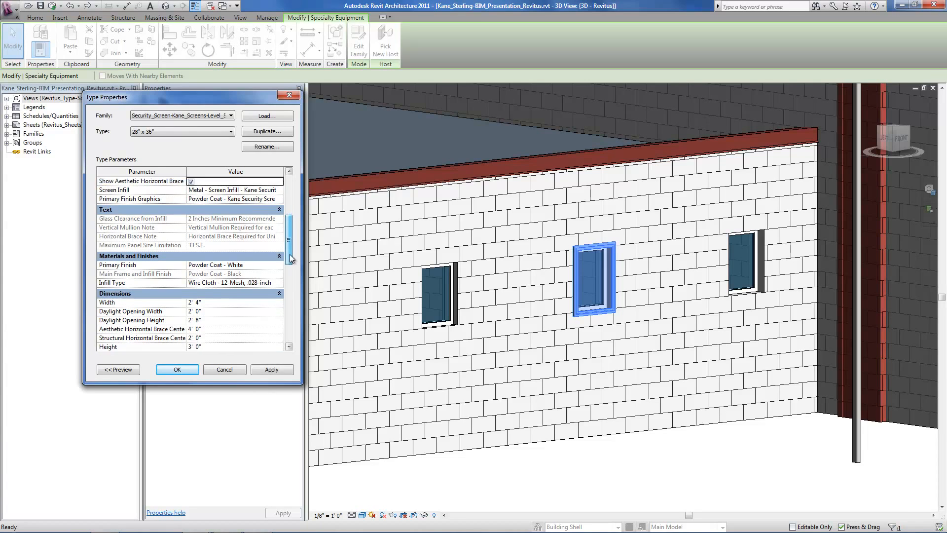
{"action": "left_click", "coordinate": [232, 303]}
{"action": "type", "text": "1'6"}
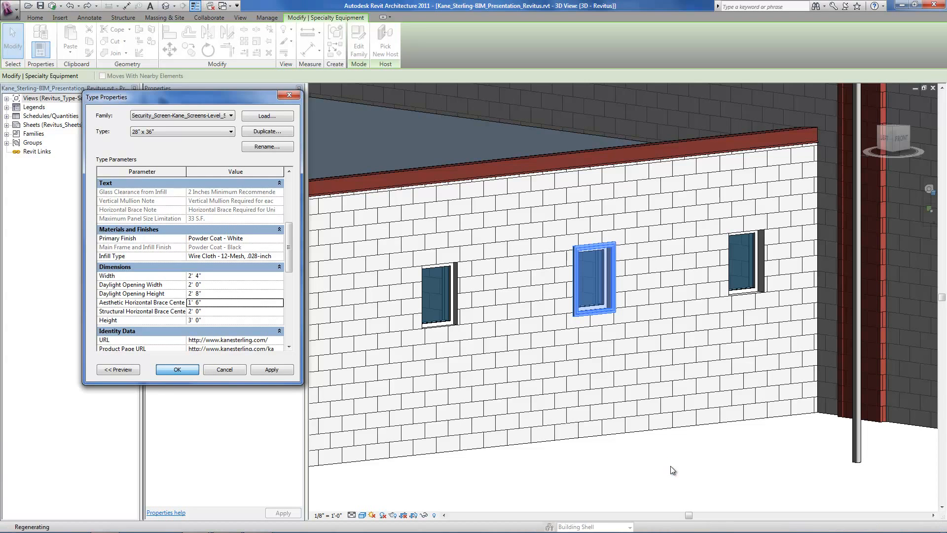
{"action": "left_click", "coordinate": [721, 471]}
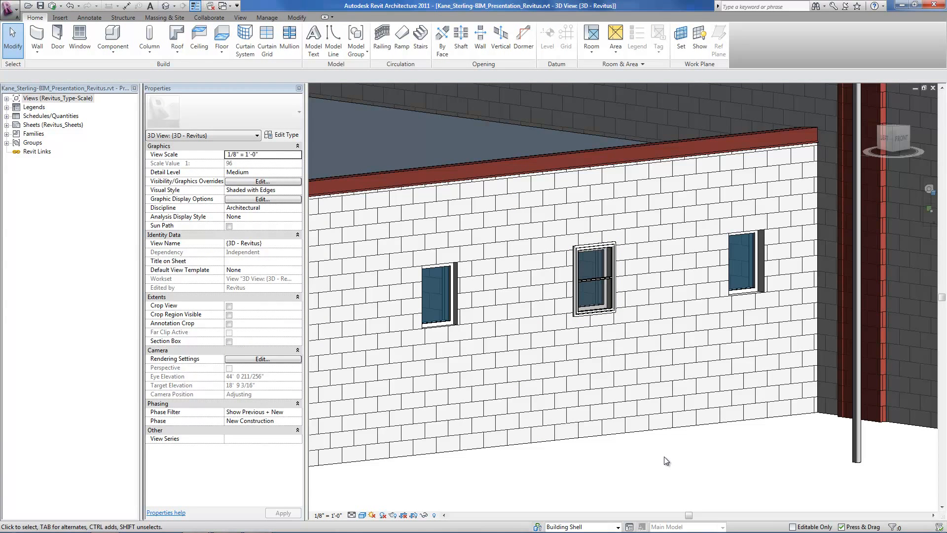
Step: Open the FIRST FLOOR PLAN - CELL BLOCK 1 plan and show the exterior wall along cells 1A to 1C
{"action": "left_click", "coordinate": [6, 100]}
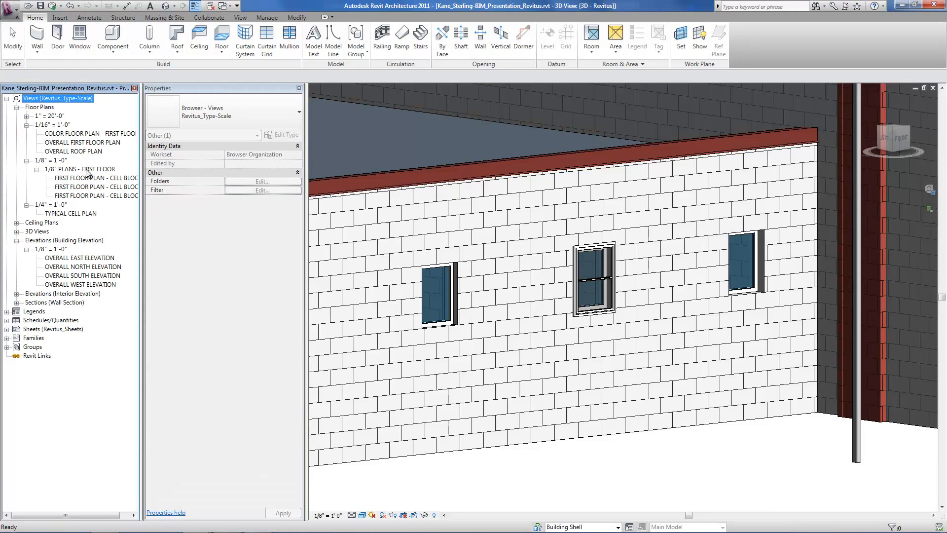
{"action": "double_click", "coordinate": [86, 179]}
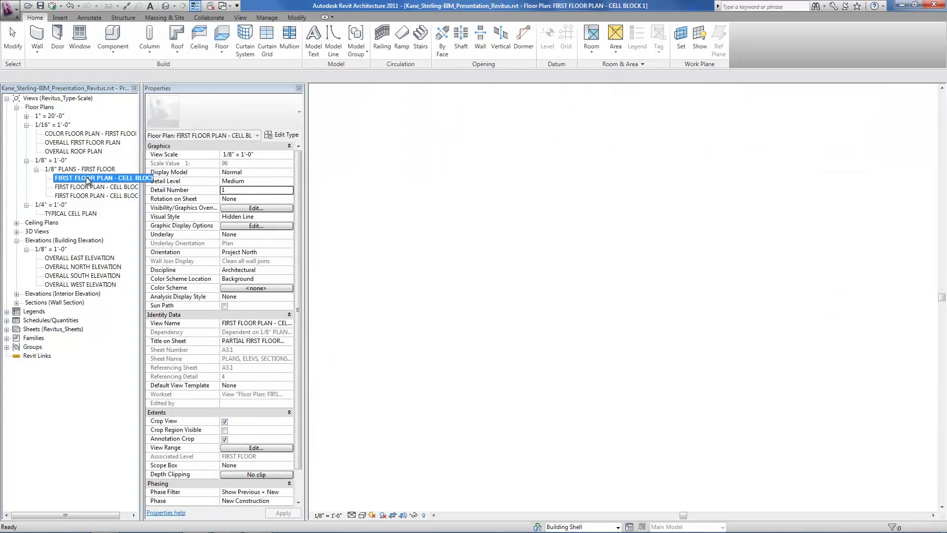
{"action": "scroll", "coordinate": [906, 406], "scroll_direction": "up", "scroll_amount": 6}
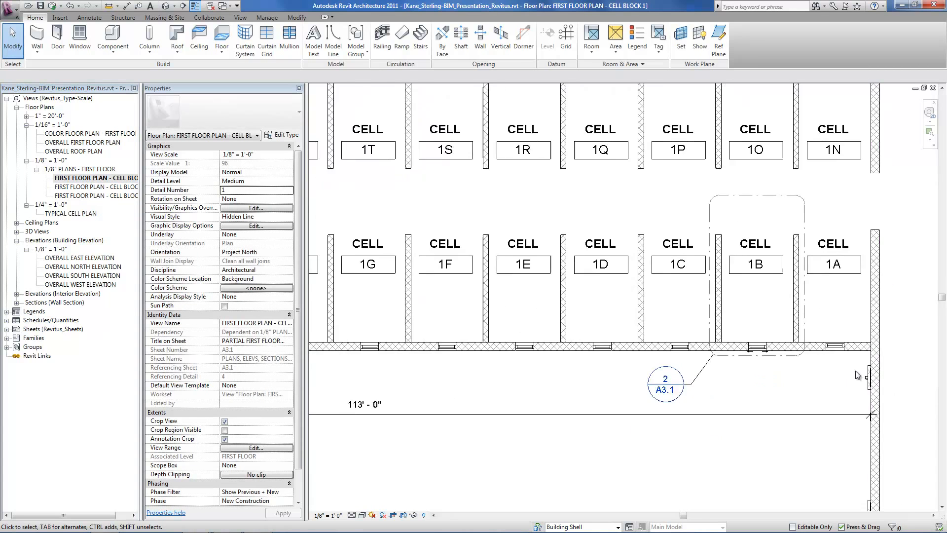
Step: Load the Security_Screen-Kane_Screens-Level_7-Steel_Defender-(S-DEN-O)-Reveal family from the Kane Security Screens folder in the Specialty Equipment library
{"action": "key", "text": "c"}
{"action": "key", "text": "m"}
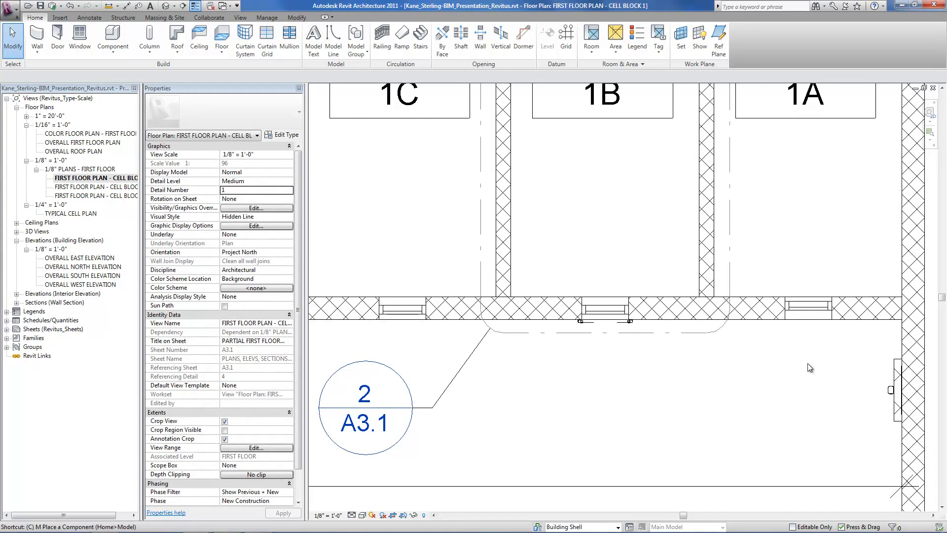
{"action": "left_click", "coordinate": [353, 40]}
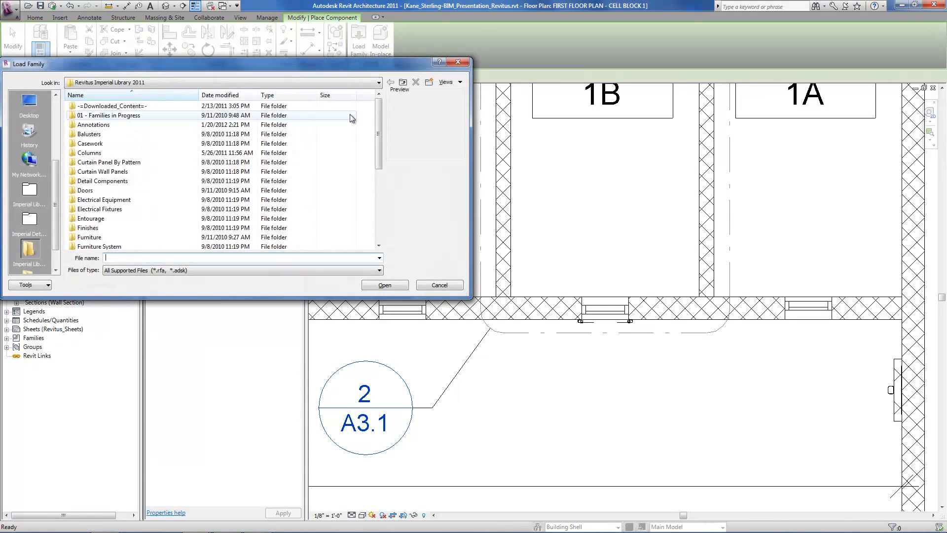
{"action": "left_click_drag", "start_coordinate": [380, 132], "coordinate": [385, 207]}
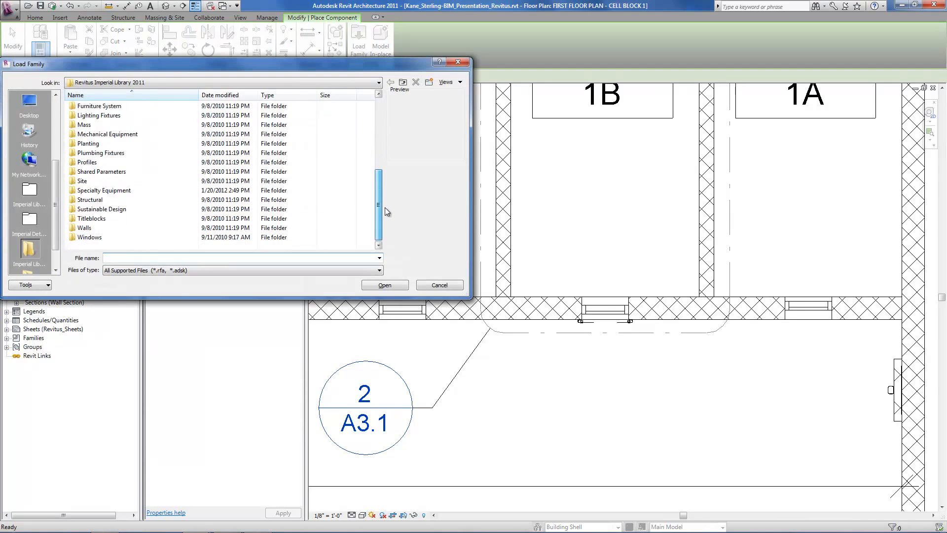
{"action": "double_click", "coordinate": [99, 192]}
{"action": "double_click", "coordinate": [101, 180]}
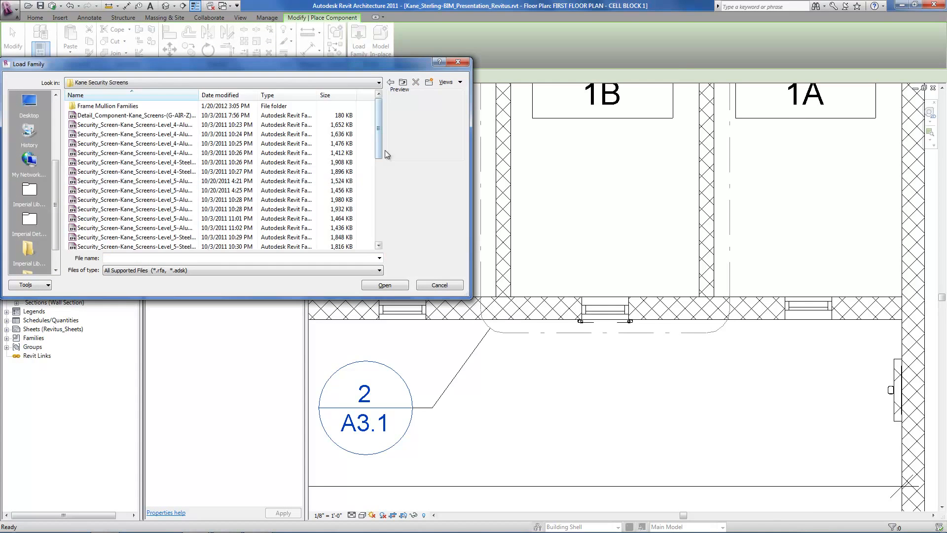
{"action": "left_click_drag", "start_coordinate": [380, 138], "coordinate": [385, 228]}
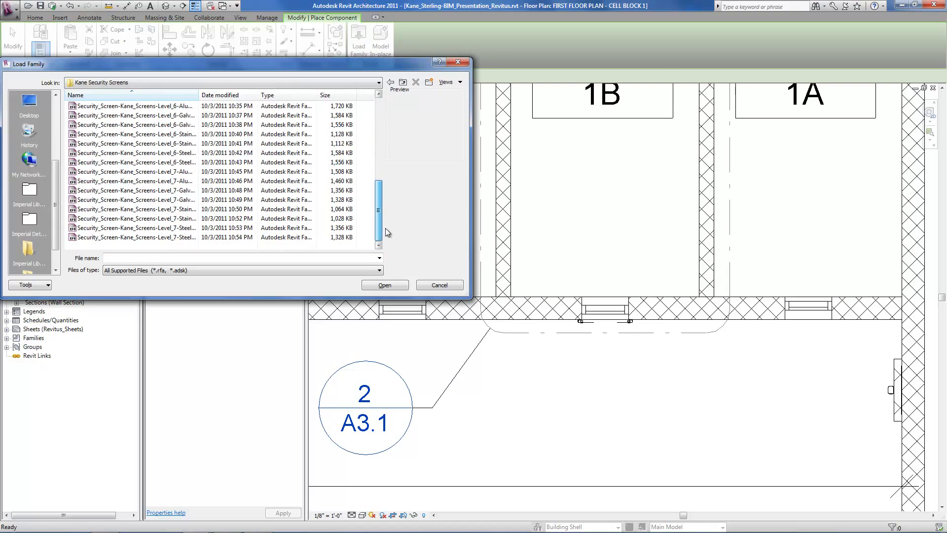
{"action": "left_click", "coordinate": [187, 228]}
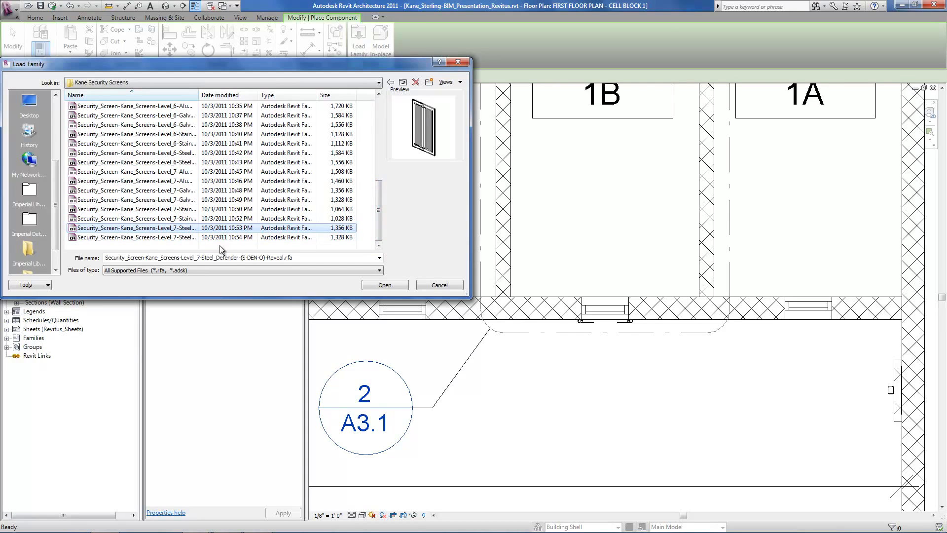
{"action": "left_click", "coordinate": [375, 285]}
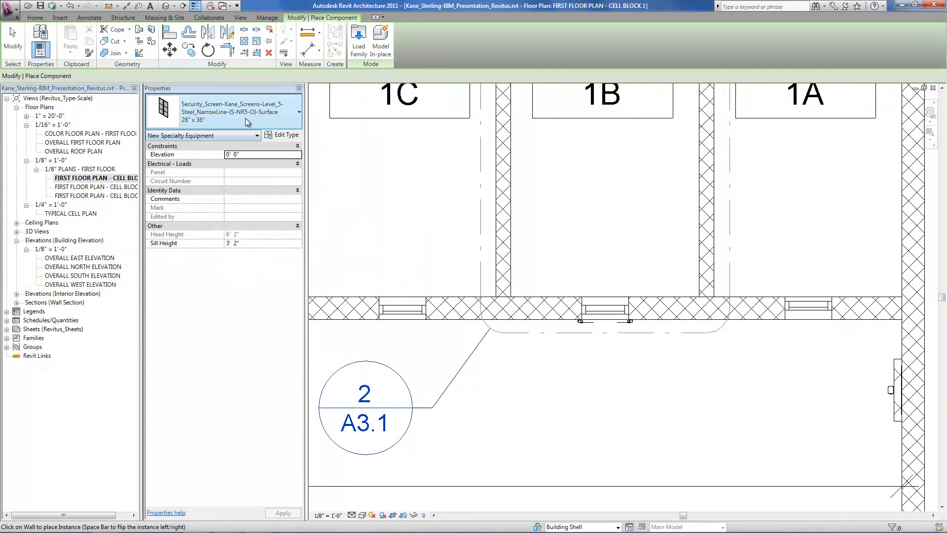
Step: Place a 48" x 72" Level 7 Steel Defender reveal screen on the exterior wall between the windows of cells 1B and 1A
{"action": "left_click", "coordinate": [245, 117]}
{"action": "left_click", "coordinate": [189, 245]}
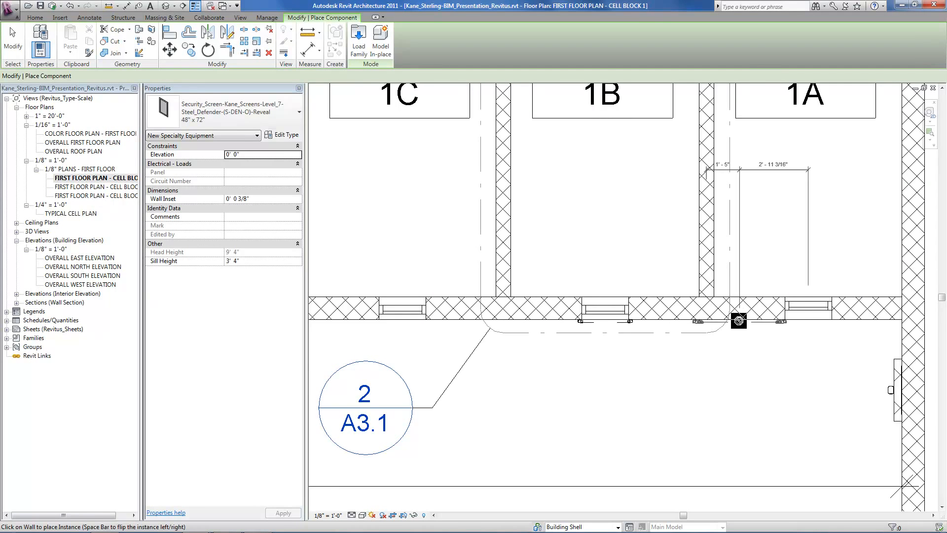
{"action": "left_click", "coordinate": [693, 322]}
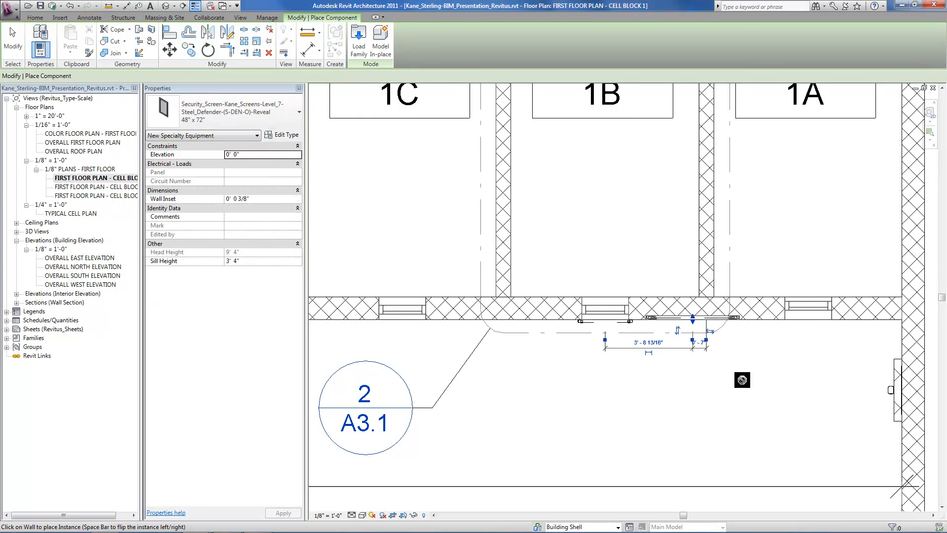
{"action": "scroll", "coordinate": [744, 361], "scroll_direction": "up", "scroll_amount": 2}
{"action": "key", "text": "Escape"}
{"action": "key", "text": "Escape"}
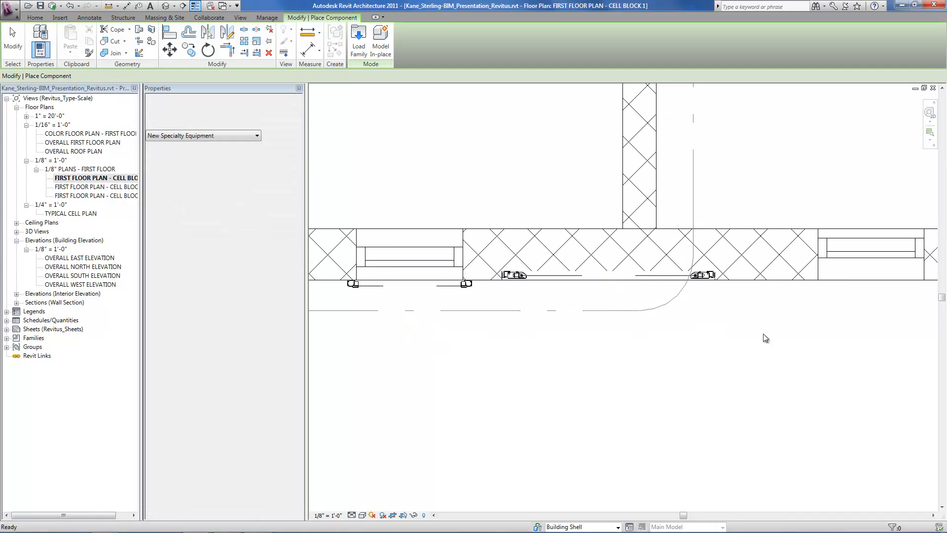
Step: Duplicate the placed Defender screen's type as 24" x 32"
{"action": "left_click", "coordinate": [660, 280]}
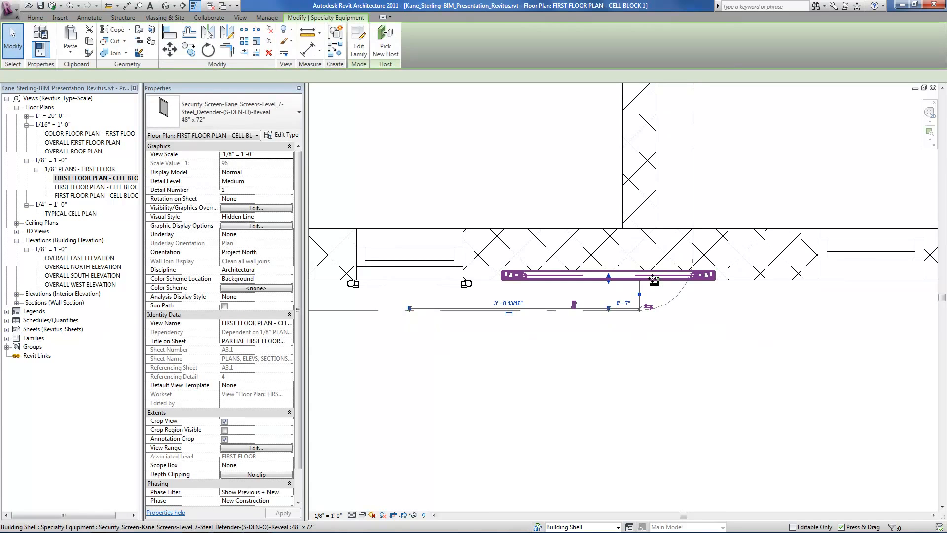
{"action": "left_click", "coordinate": [286, 136]}
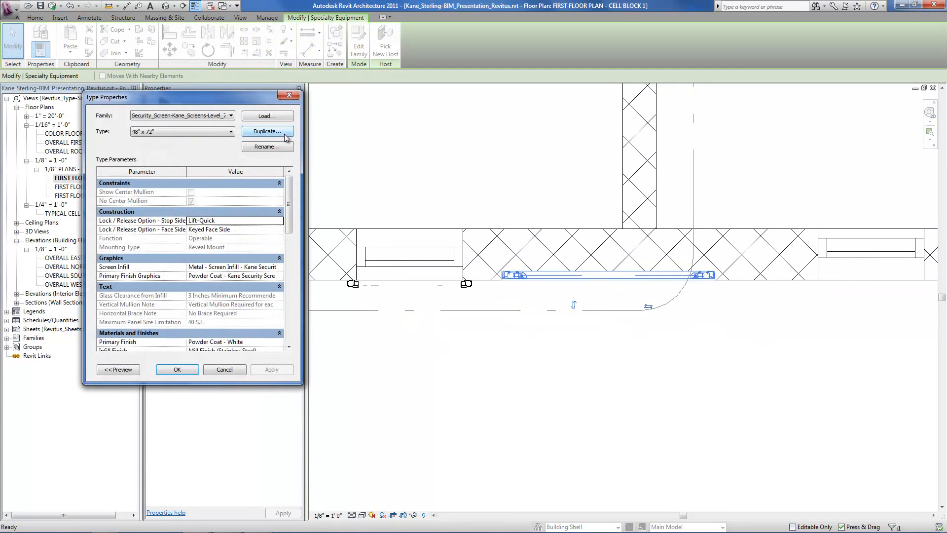
{"action": "left_click", "coordinate": [253, 132]}
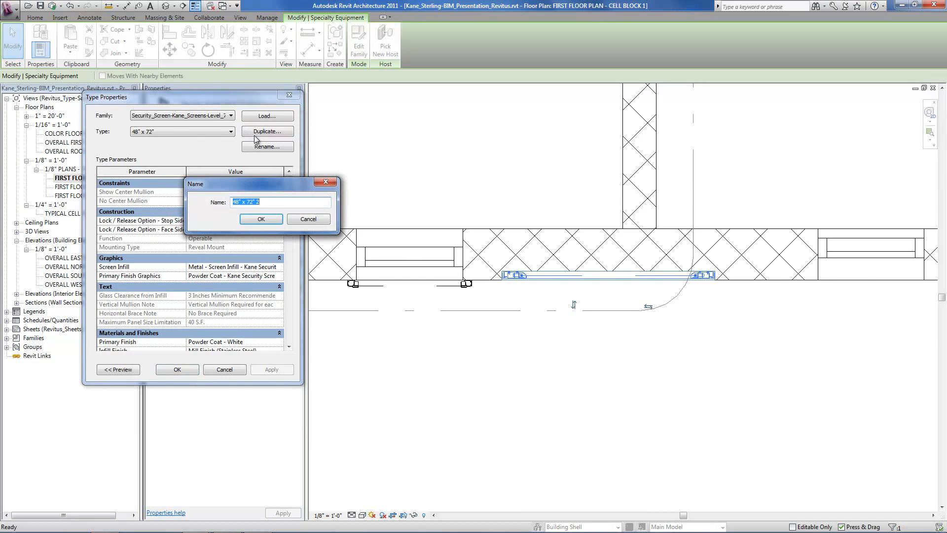
{"action": "type", "text": "24"}
{"action": "left_click", "coordinate": [253, 220]}
Step: Set the 24" x 32" Defender type's width to 2' 0" and height to 2' 8"
{"action": "left_click_drag", "start_coordinate": [289, 212], "coordinate": [291, 272]}
{"action": "left_click", "coordinate": [225, 238]}
{"action": "type", "text": "2"}
{"action": "left_click", "coordinate": [222, 247]}
{"action": "type", "text": "2"}
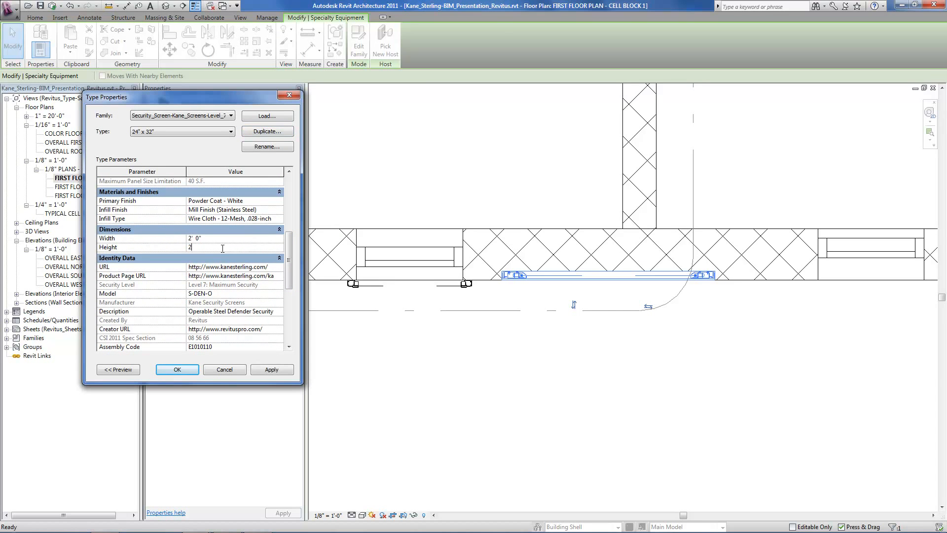
{"action": "left_click", "coordinate": [232, 238]}
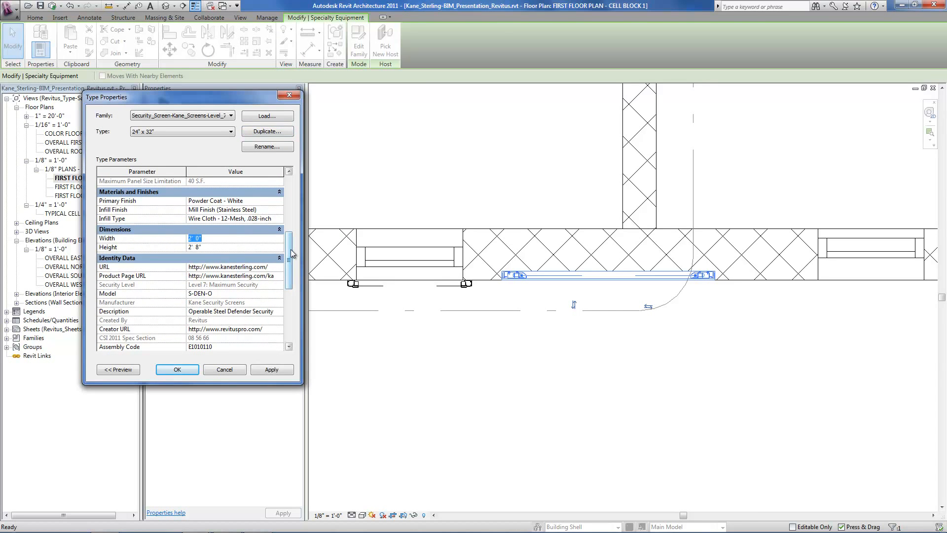
Step: Review the Defender type's stop-side and face-side lock options and its HUD test data, and apply the type settings
{"action": "left_click_drag", "start_coordinate": [291, 248], "coordinate": [294, 200]}
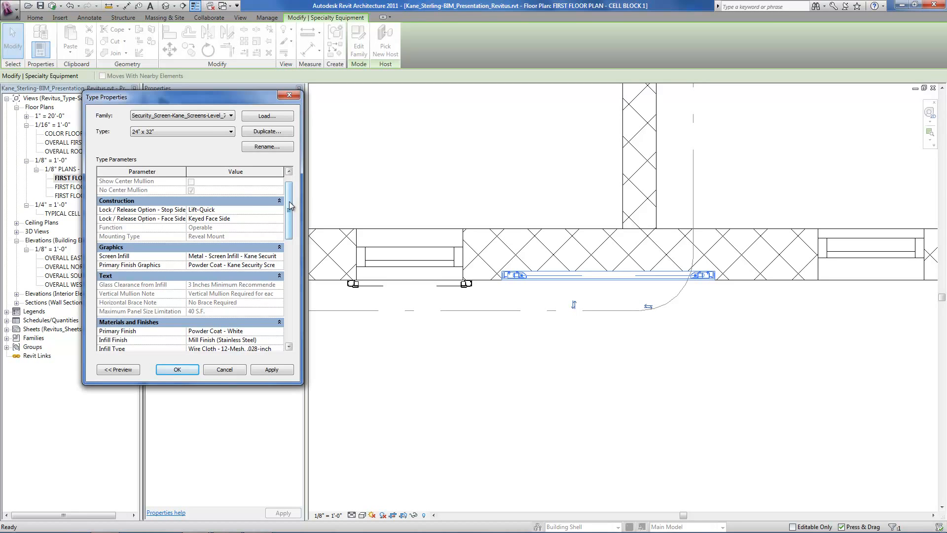
{"action": "left_click", "coordinate": [268, 209]}
{"action": "left_click", "coordinate": [279, 210]}
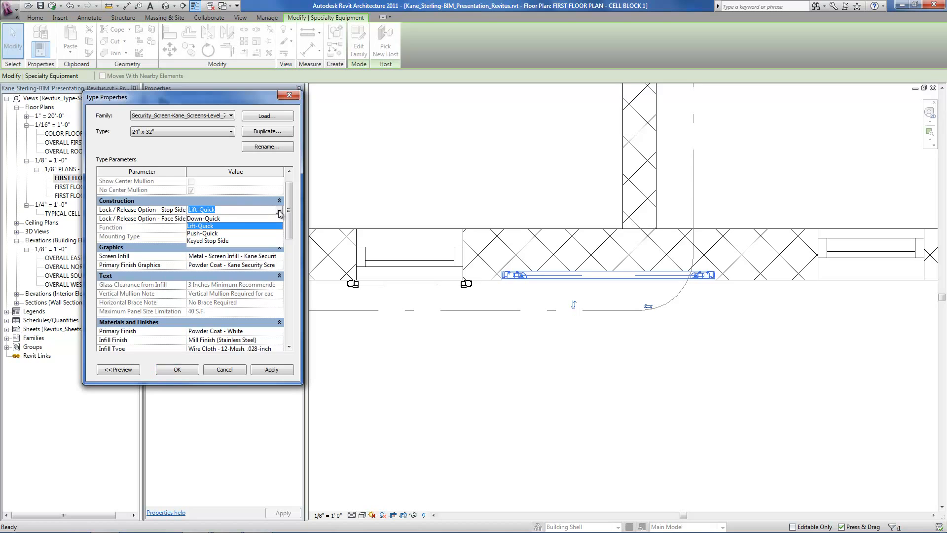
{"action": "left_click", "coordinate": [279, 210]}
{"action": "left_click", "coordinate": [257, 220]}
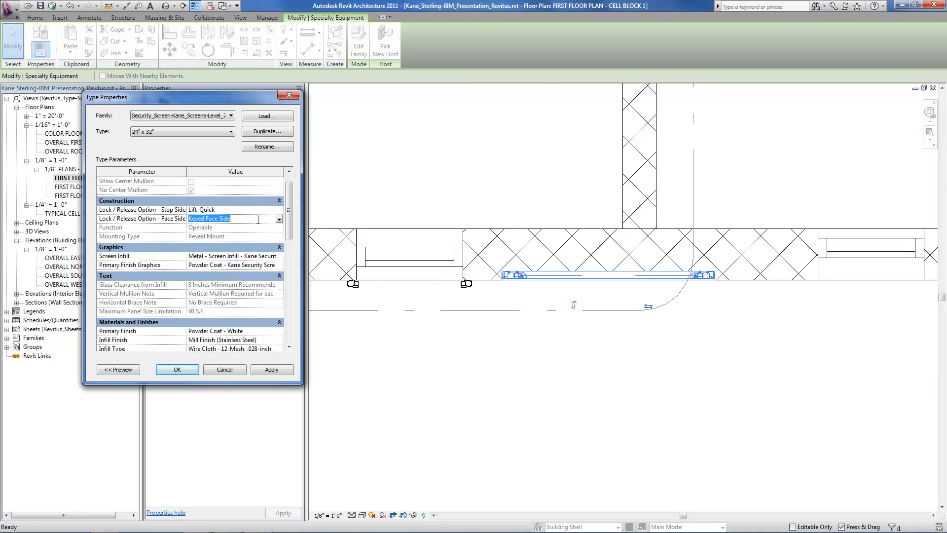
{"action": "left_click_drag", "start_coordinate": [290, 221], "coordinate": [289, 323]}
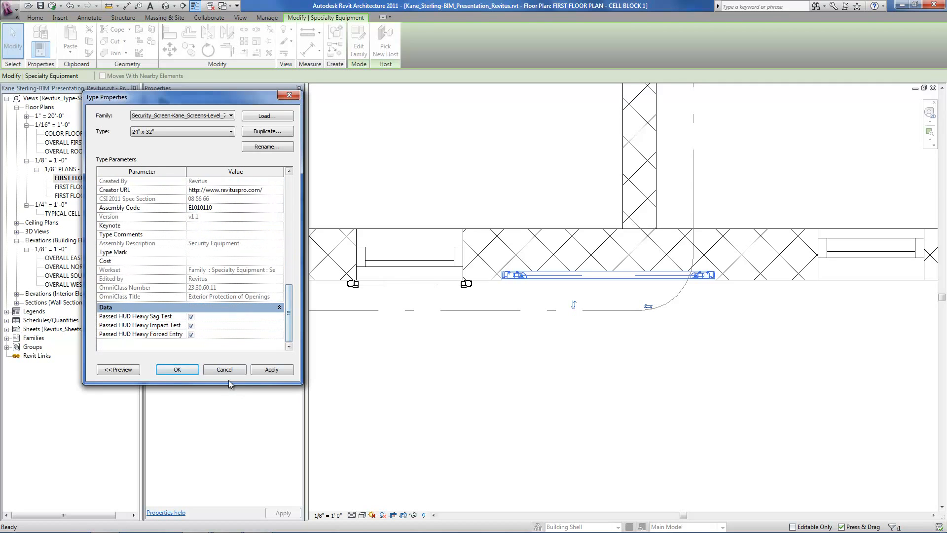
{"action": "left_click", "coordinate": [193, 373]}
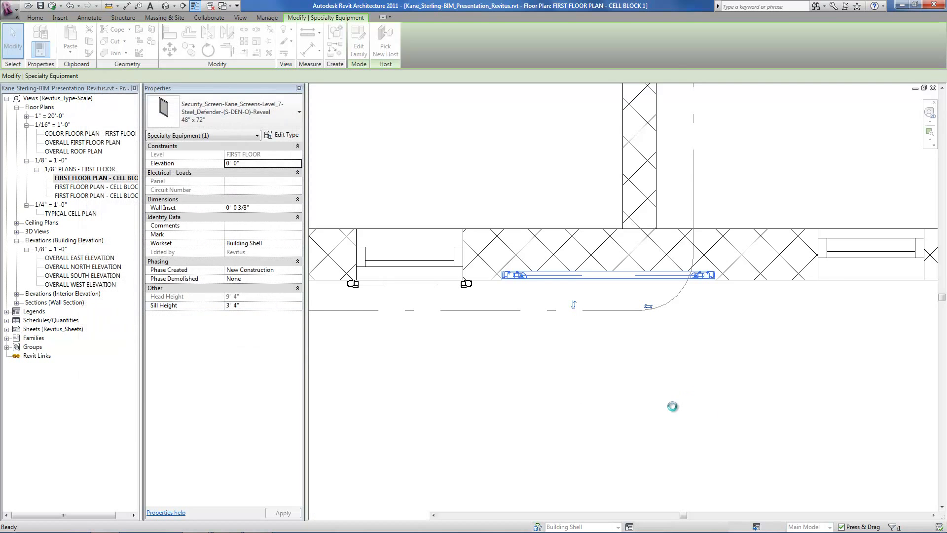
Step: Align the center of the Defender screen with the centerline of cell 1A's window
{"action": "key", "text": "a"}
{"action": "key", "text": "l"}
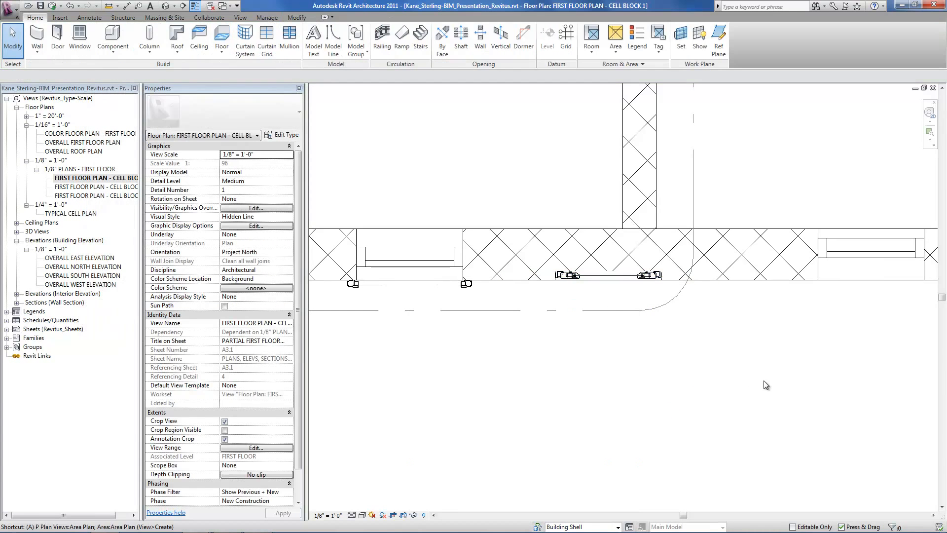
{"action": "left_click", "coordinate": [871, 252]}
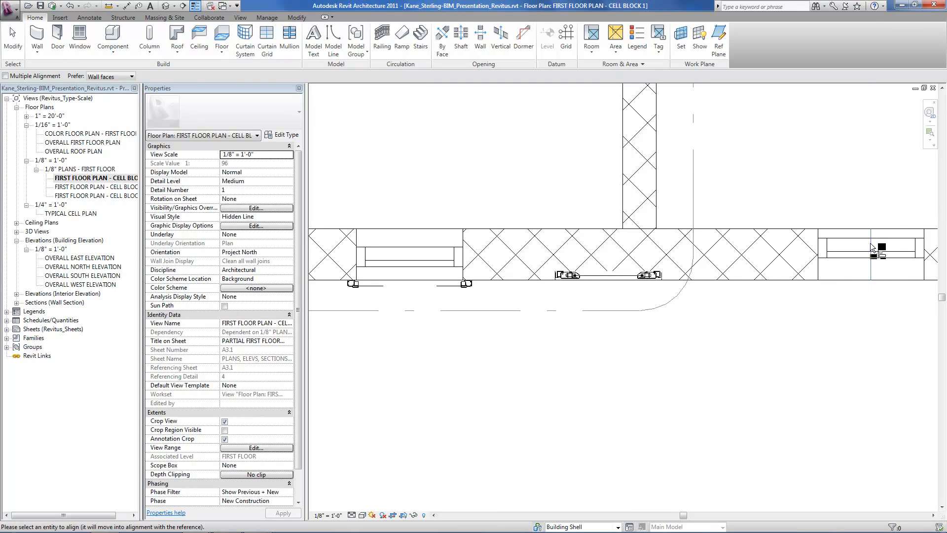
{"action": "left_click", "coordinate": [611, 274]}
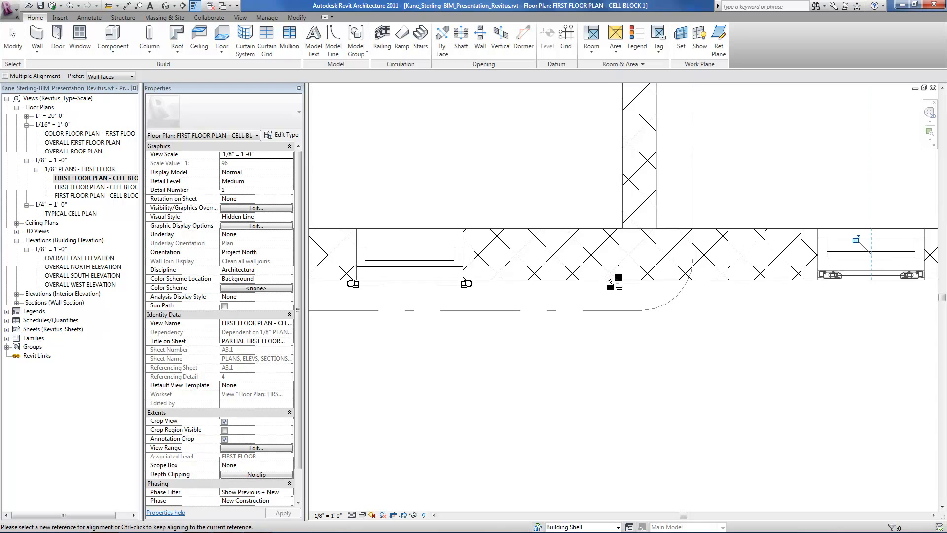
Step: Set the sill height of the 24" x 32" Defender reveal screen at cell 1A's window to 5' 4"
{"action": "scroll", "coordinate": [459, 385], "scroll_direction": "down", "scroll_amount": 1}
{"action": "scroll", "coordinate": [759, 331], "scroll_direction": "up", "scroll_amount": 5}
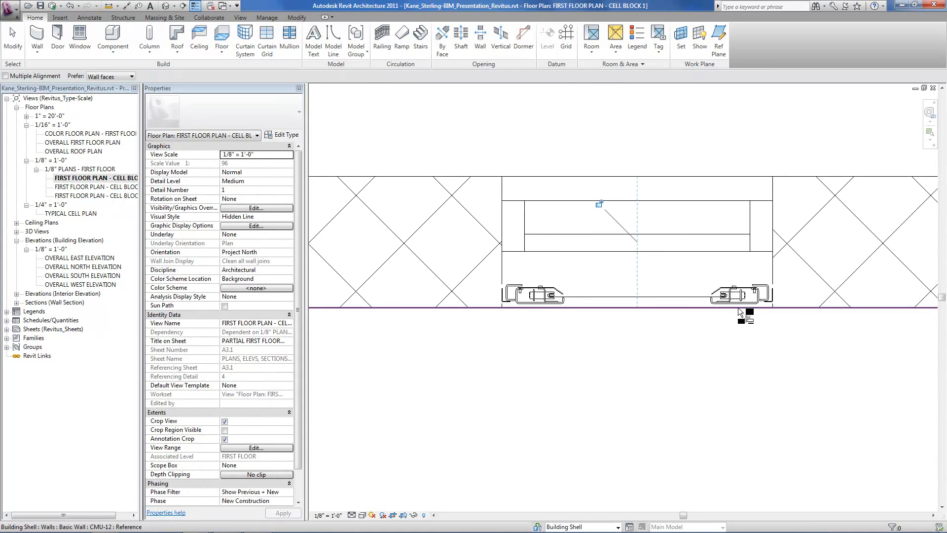
{"action": "left_click", "coordinate": [740, 302]}
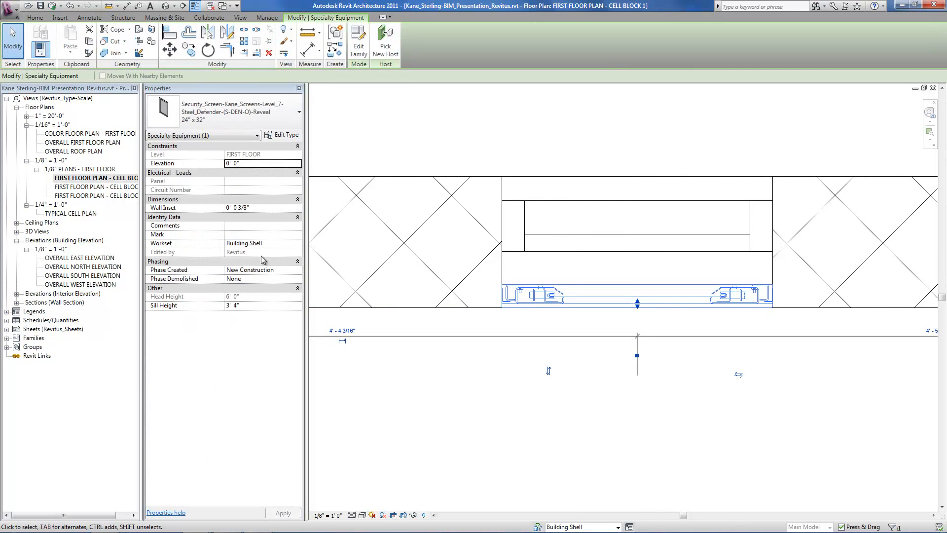
{"action": "left_click", "coordinate": [256, 306]}
{"action": "type", "text": "5 4"}
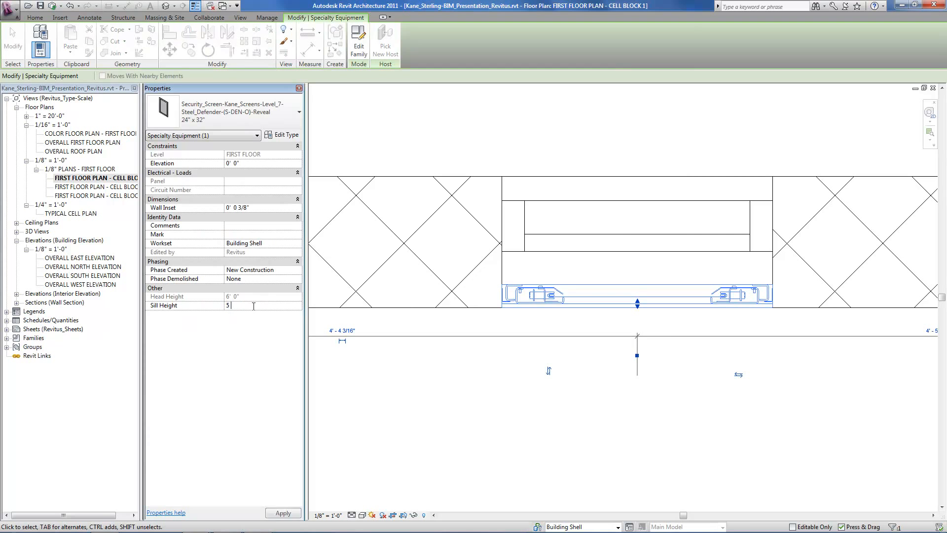
{"action": "left_click", "coordinate": [418, 446]}
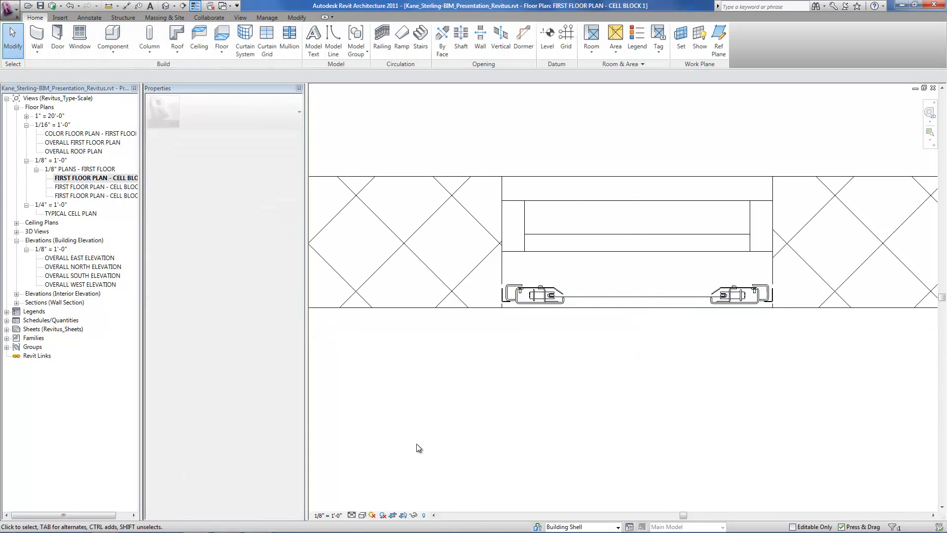
Step: Compare the Defender screen's frame in plan at the Coarse, Medium and Fine detail levels
{"action": "left_click", "coordinate": [352, 516]}
{"action": "left_click", "coordinate": [366, 495]}
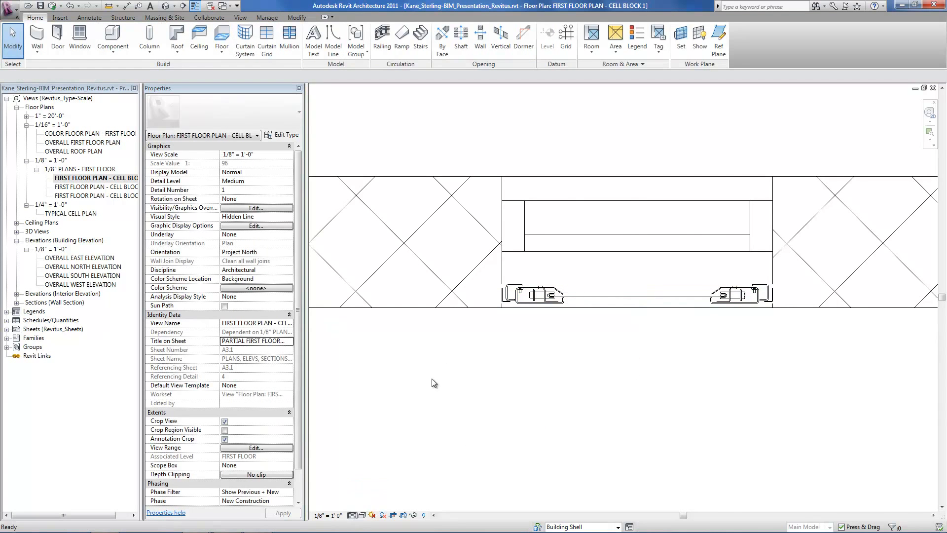
{"action": "scroll", "coordinate": [552, 294], "scroll_direction": "up", "scroll_amount": 5}
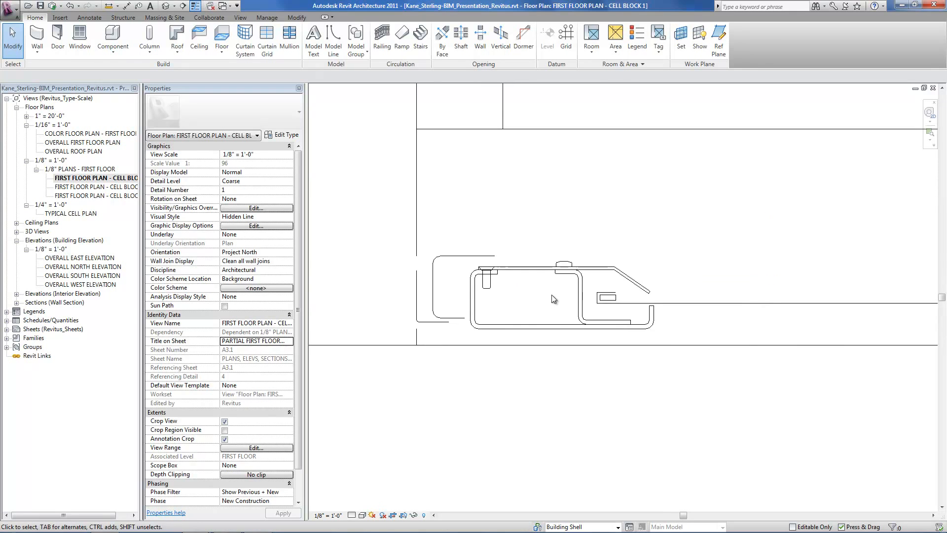
{"action": "scroll", "coordinate": [551, 295], "scroll_direction": "up", "scroll_amount": 1}
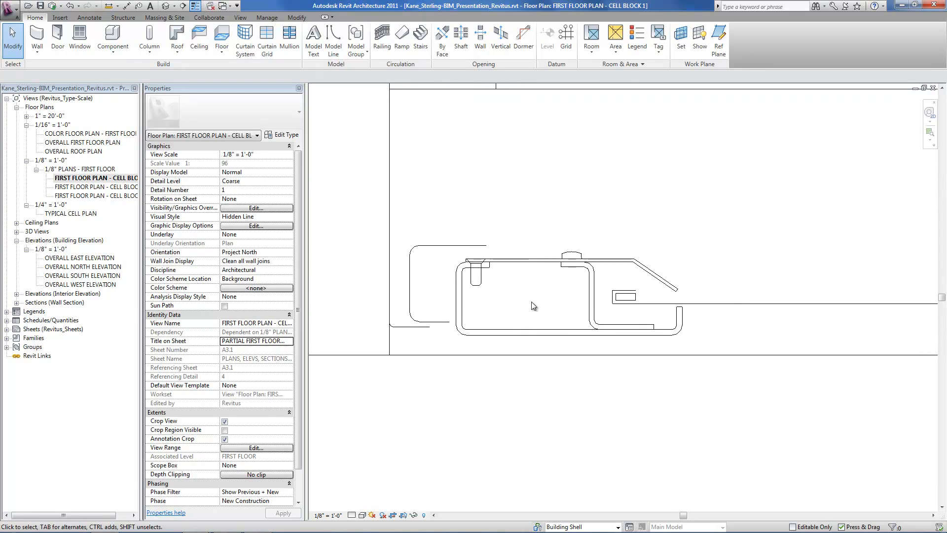
{"action": "left_click", "coordinate": [351, 515]}
{"action": "left_click", "coordinate": [368, 496]}
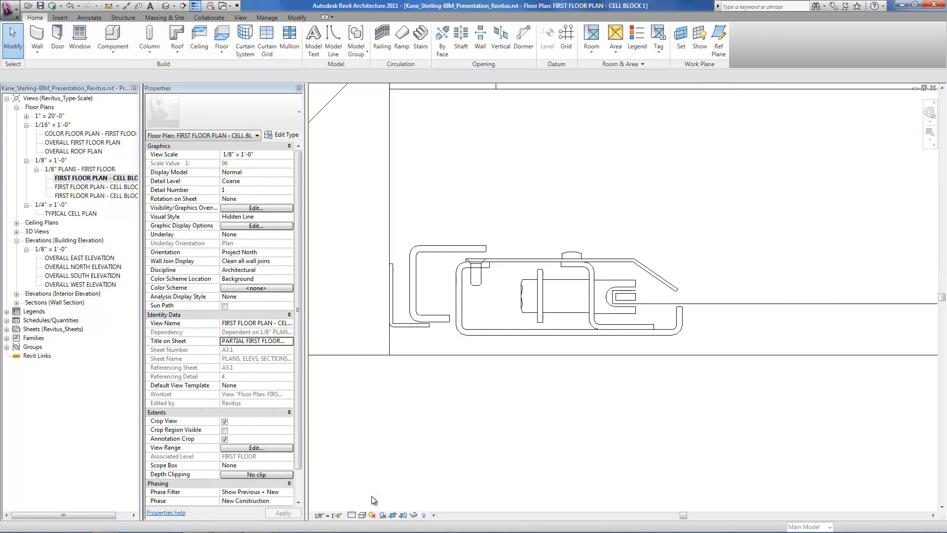
{"action": "left_click", "coordinate": [352, 515]}
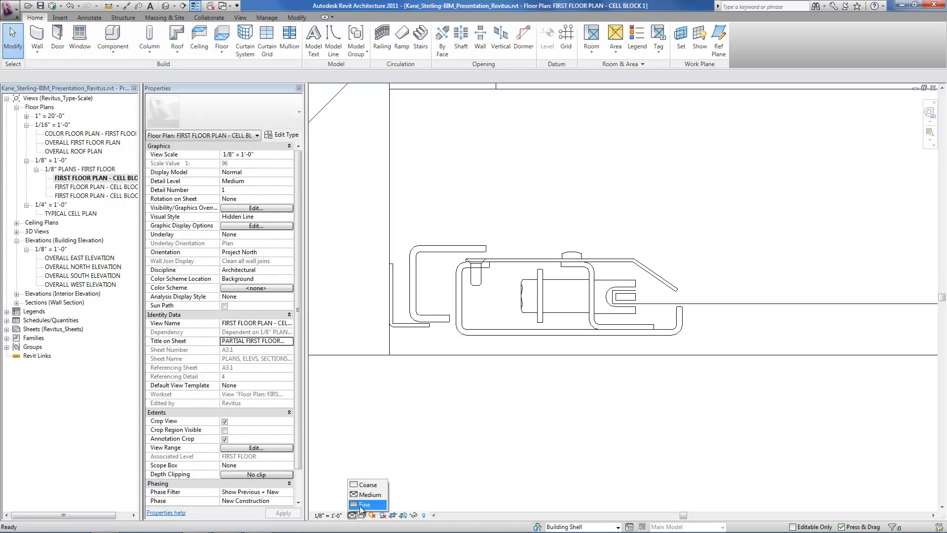
{"action": "left_click", "coordinate": [361, 505]}
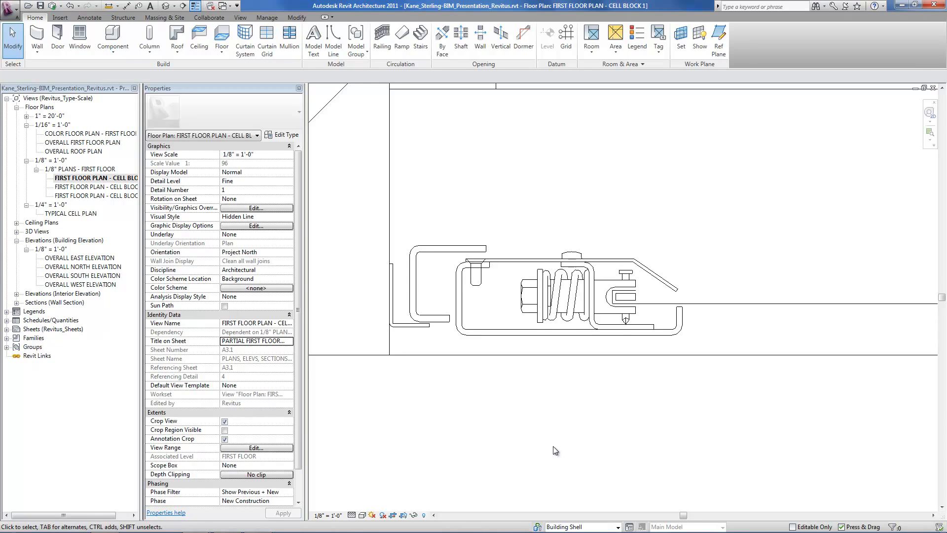
Step: Return the Cell Block 1 floor plan's detail level to Medium
{"action": "scroll", "coordinate": [553, 447], "scroll_direction": "down", "scroll_amount": 4}
{"action": "scroll", "coordinate": [553, 446], "scroll_direction": "down", "scroll_amount": 1}
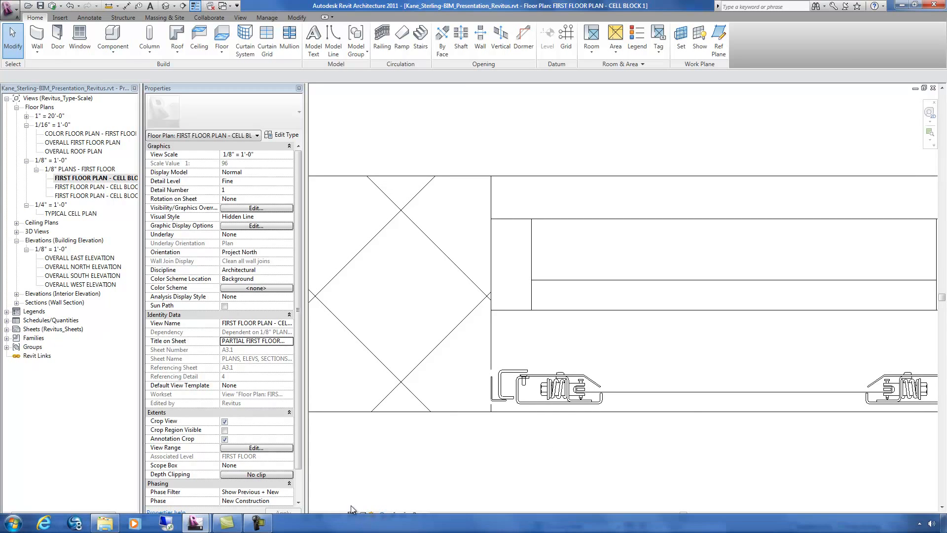
{"action": "left_click", "coordinate": [352, 515]}
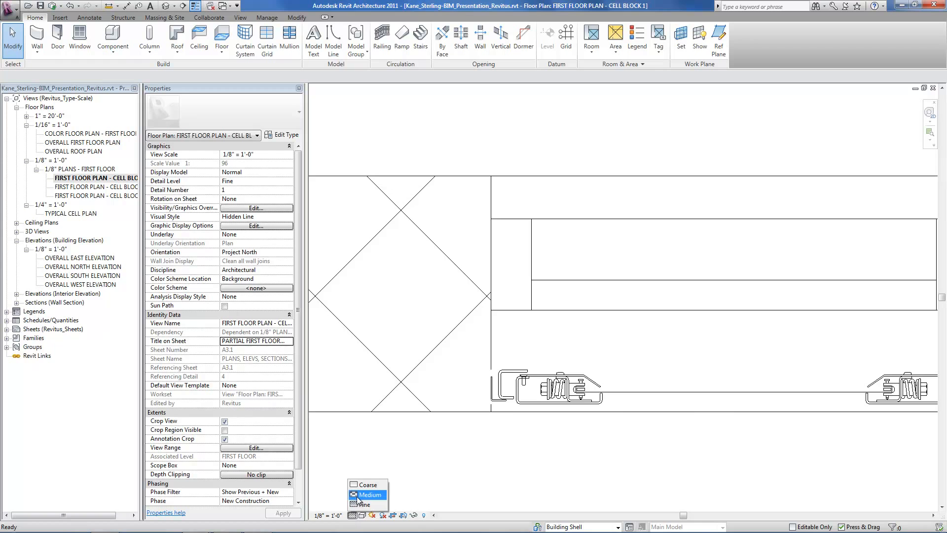
{"action": "left_click", "coordinate": [357, 496]}
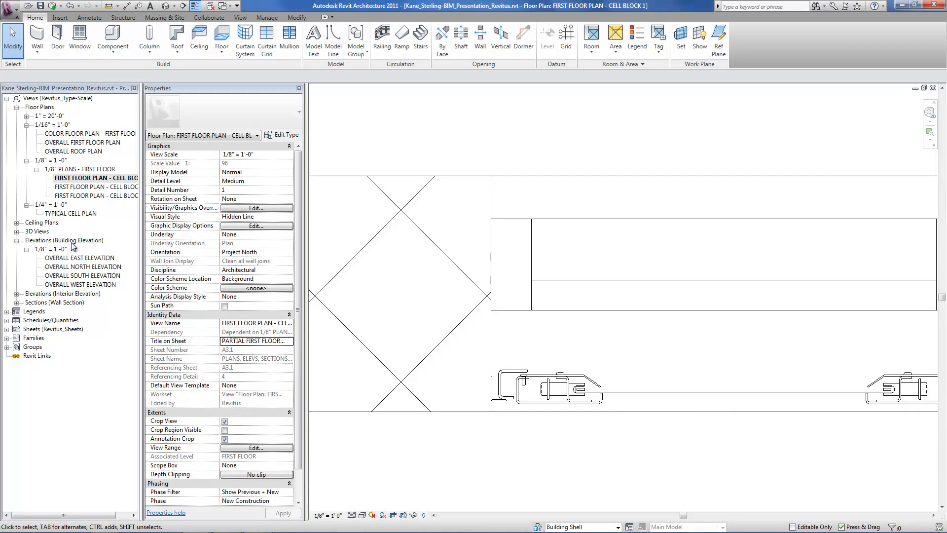
Step: Open the OVERALL SOUTH ELEVATION view and compare the two security screens at Coarse and Medium detail levels
{"action": "double_click", "coordinate": [74, 276]}
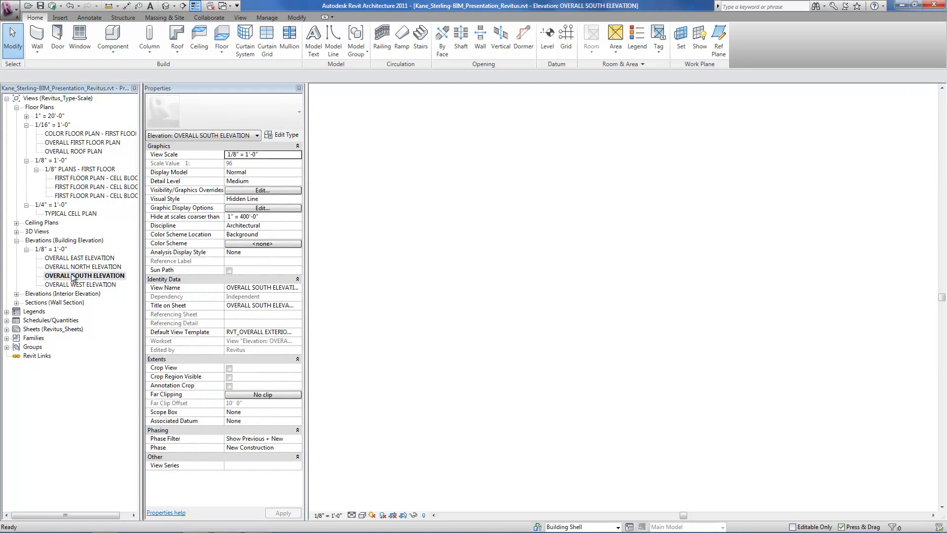
{"action": "left_click", "coordinate": [351, 515]}
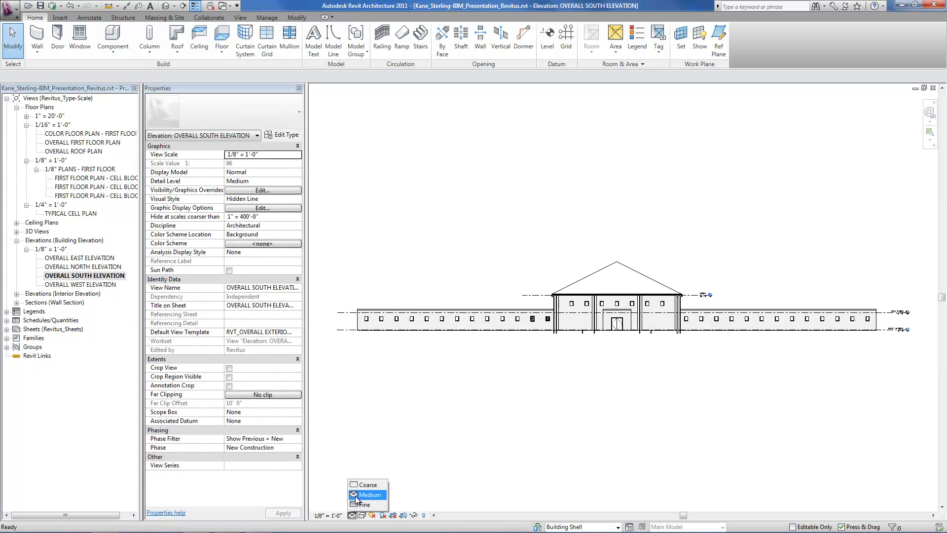
{"action": "left_click", "coordinate": [365, 485]}
{"action": "scroll", "coordinate": [501, 326], "scroll_direction": "up", "scroll_amount": 10}
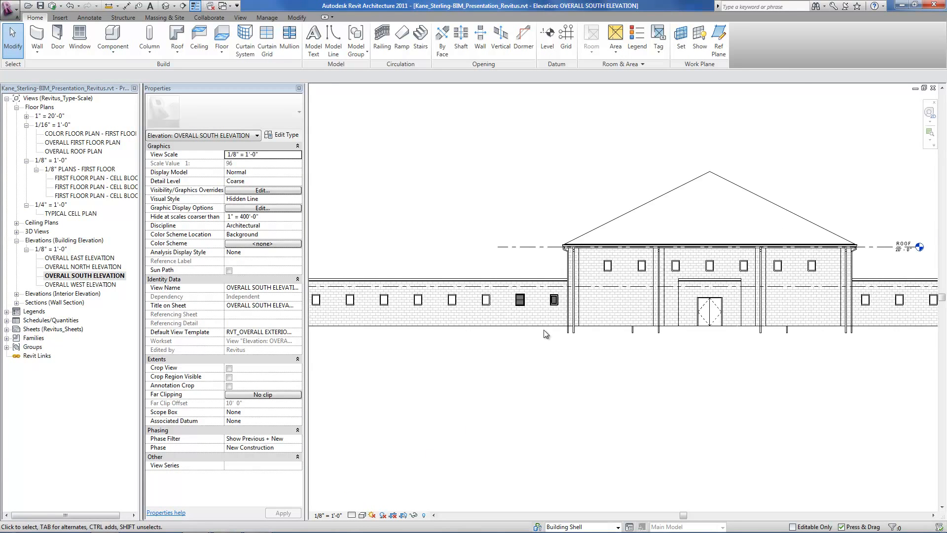
{"action": "scroll", "coordinate": [629, 177], "scroll_direction": "up", "scroll_amount": 1}
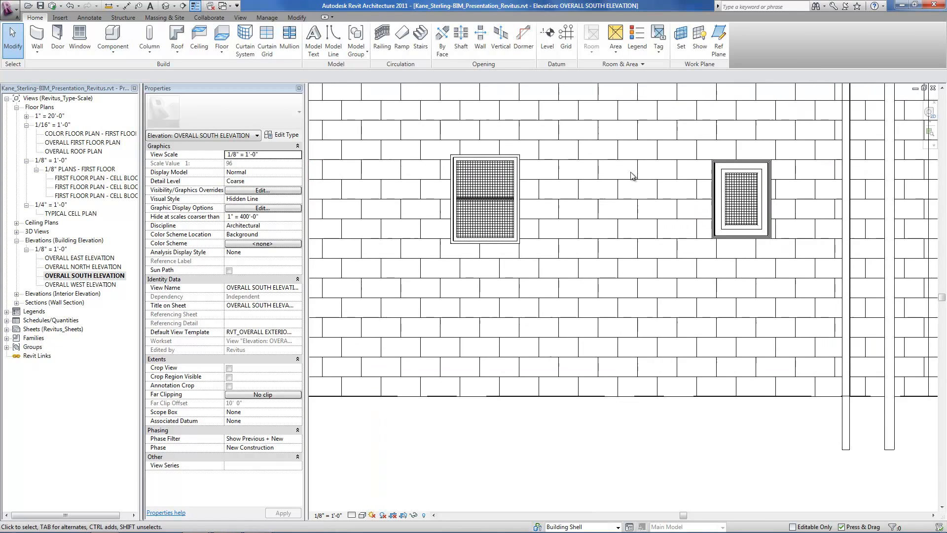
{"action": "left_click", "coordinate": [351, 515]}
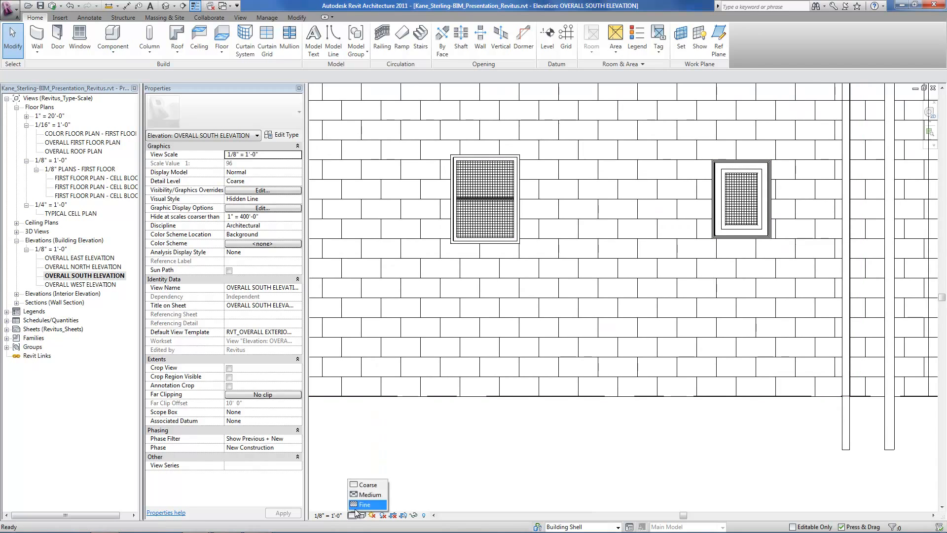
{"action": "left_click", "coordinate": [365, 496]}
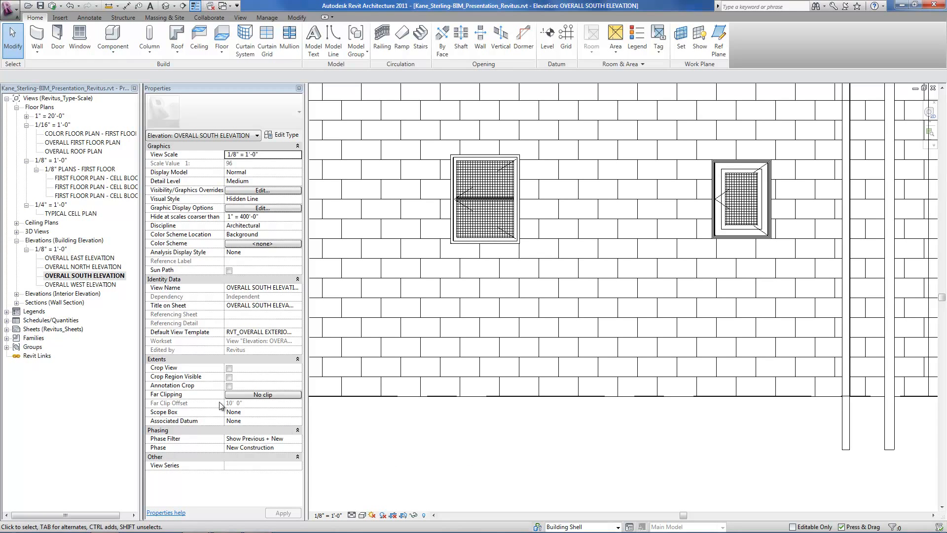
Step: Review the existing DOOR TYPES legend as an example, and close it
{"action": "left_click", "coordinate": [7, 312]}
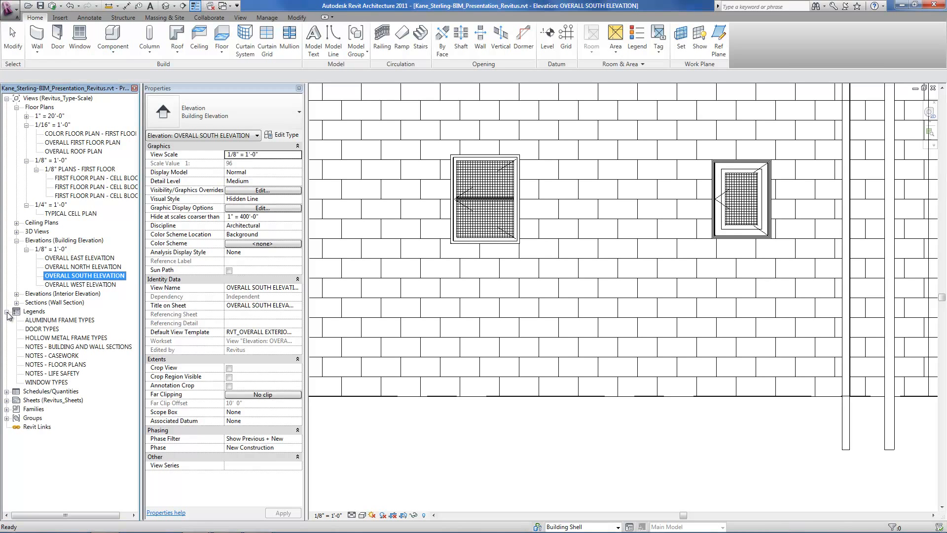
{"action": "double_click", "coordinate": [41, 329]}
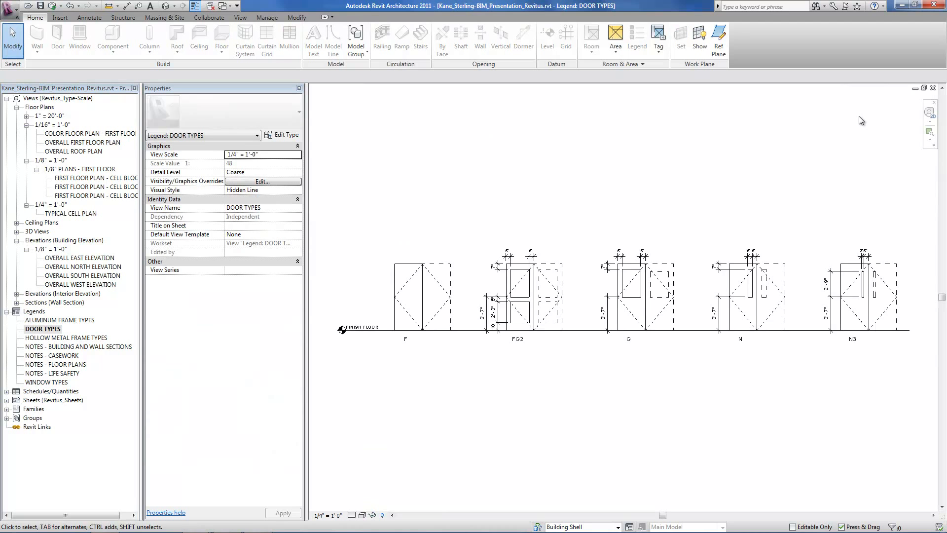
{"action": "left_click", "coordinate": [933, 88]}
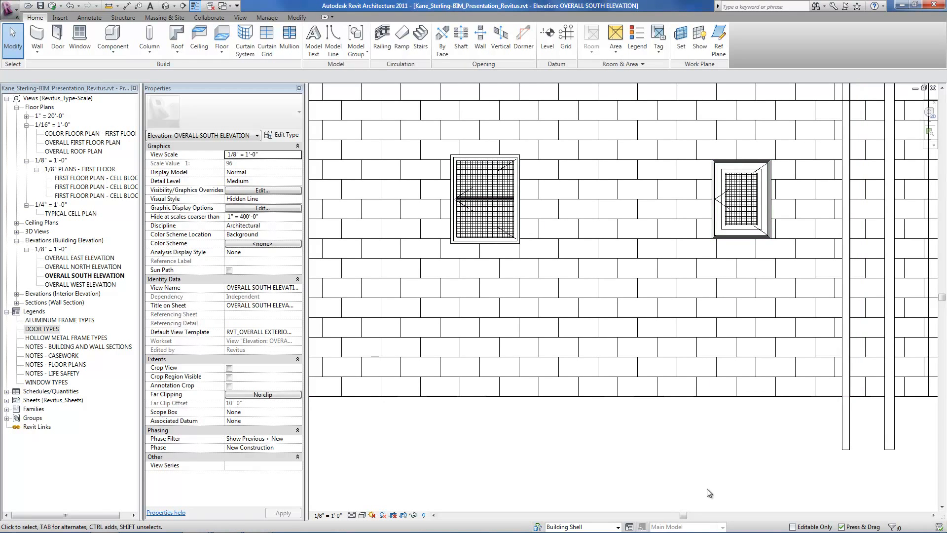
Step: Create a new legend view named SECURITY SCREEN TYPES at a scale of 1/4" = 1'-0"
{"action": "left_click", "coordinate": [241, 18]}
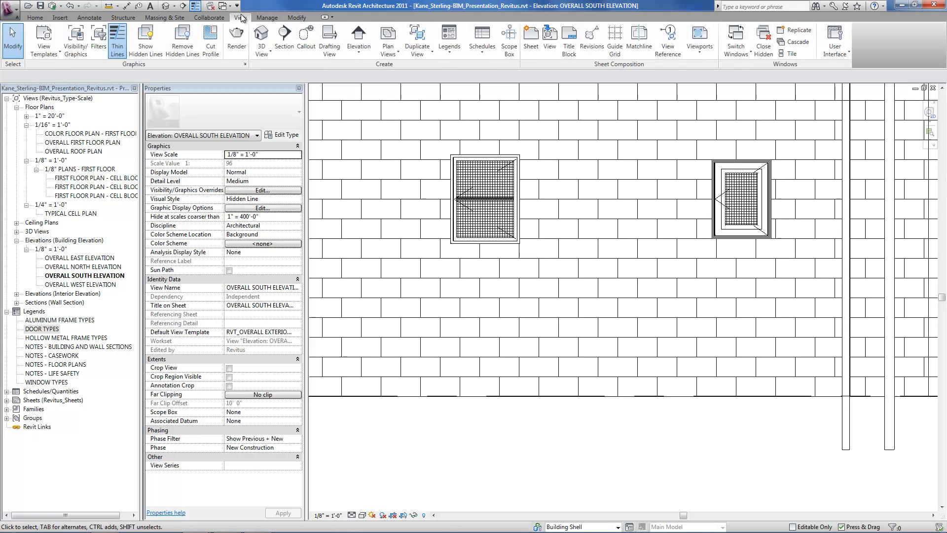
{"action": "left_click", "coordinate": [449, 47]}
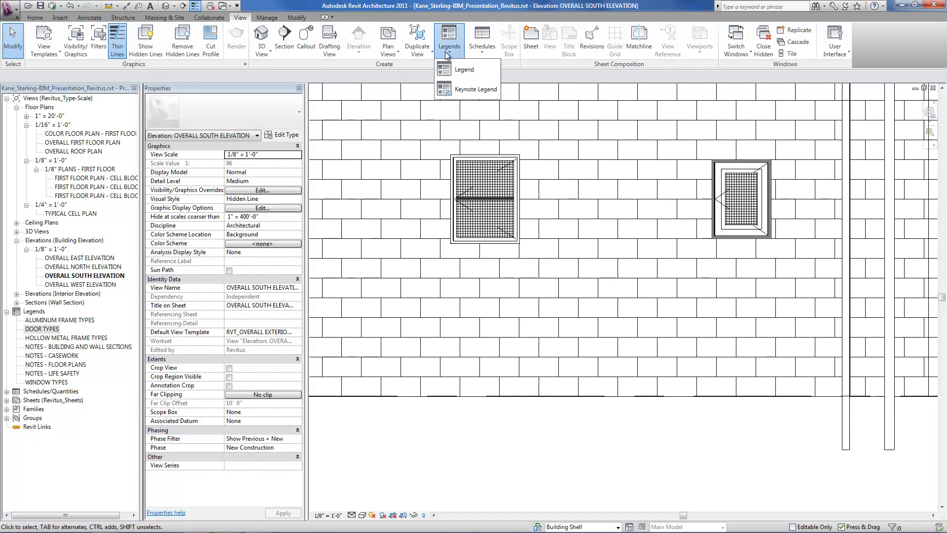
{"action": "left_click", "coordinate": [459, 77]}
{"action": "type", "text": "SECURITY SCREEN TYPES"}
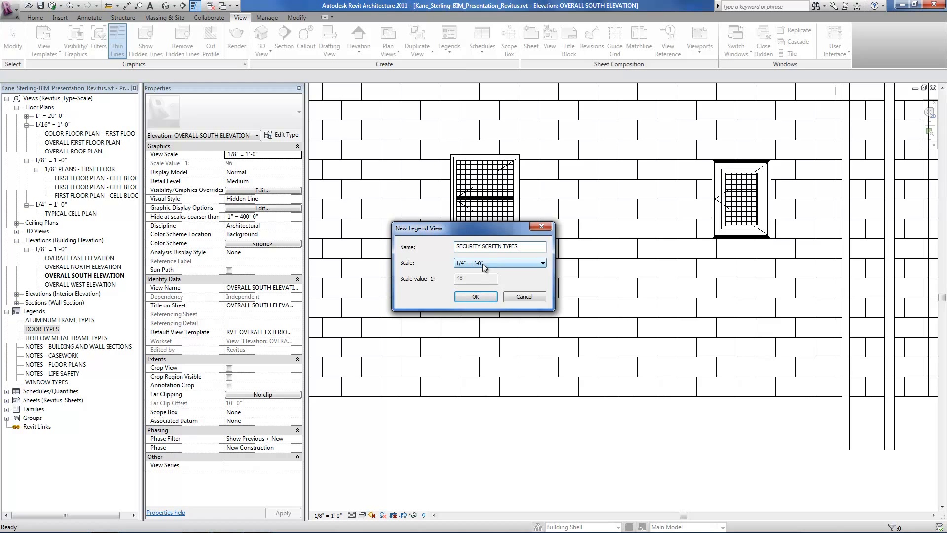
{"action": "left_click", "coordinate": [479, 295]}
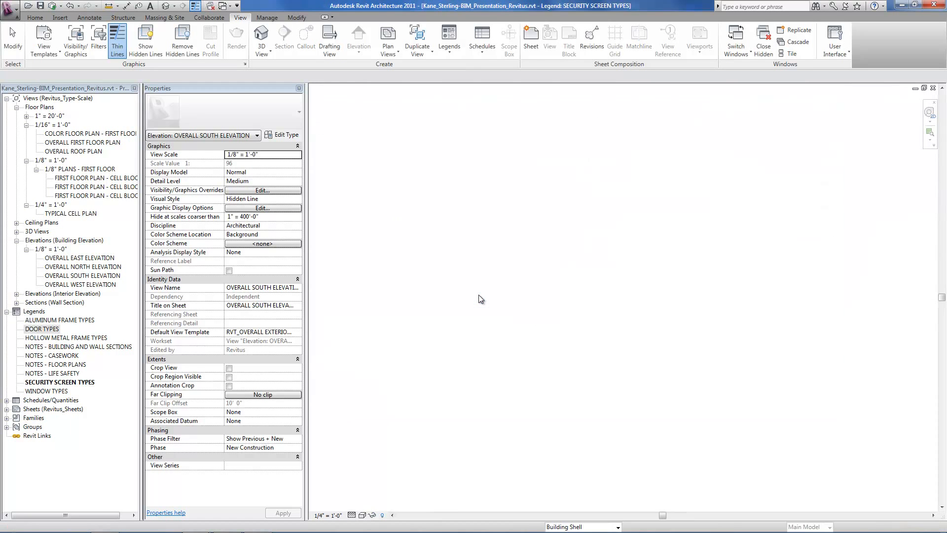
Step: Set the legend's detail level to Fine and place the 28" x 36" Level 5 Steel NarrowLine security screen as a front-elevation legend component
{"action": "left_click", "coordinate": [353, 515]}
{"action": "left_click", "coordinate": [362, 507]}
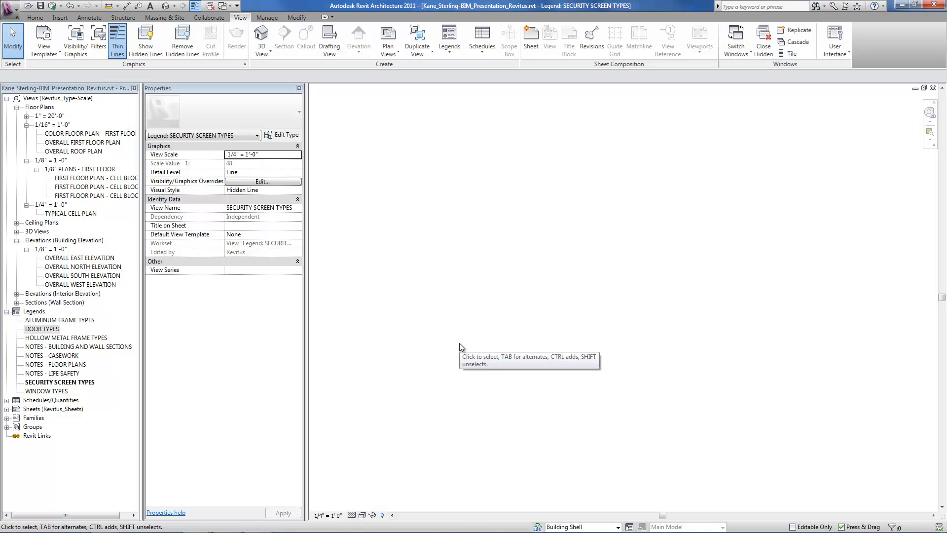
{"action": "left_click", "coordinate": [92, 18]}
{"action": "left_click", "coordinate": [282, 52]}
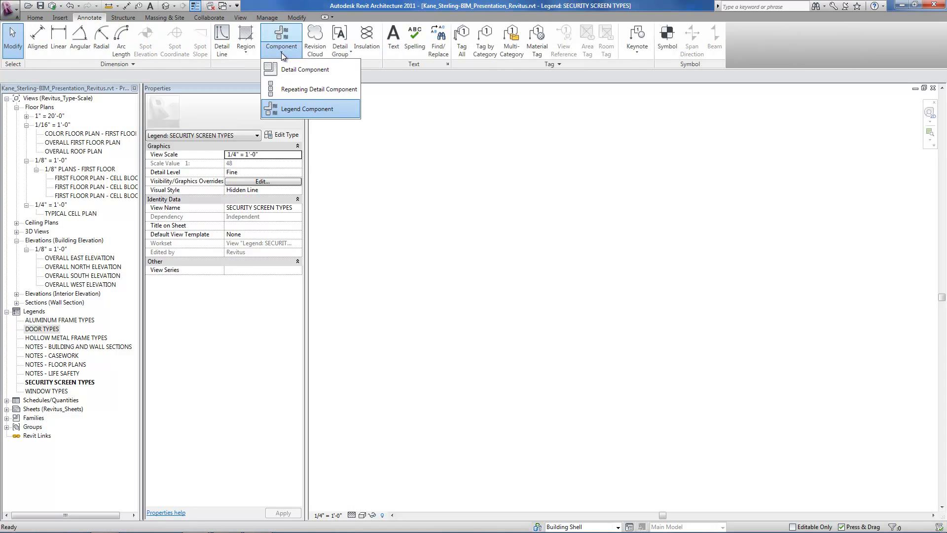
{"action": "left_click", "coordinate": [290, 109]}
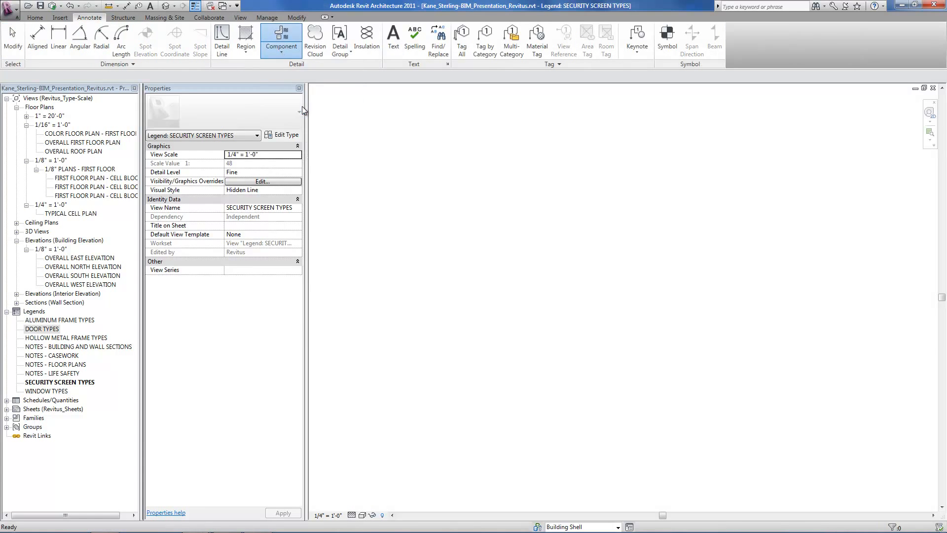
{"action": "left_click", "coordinate": [155, 76]}
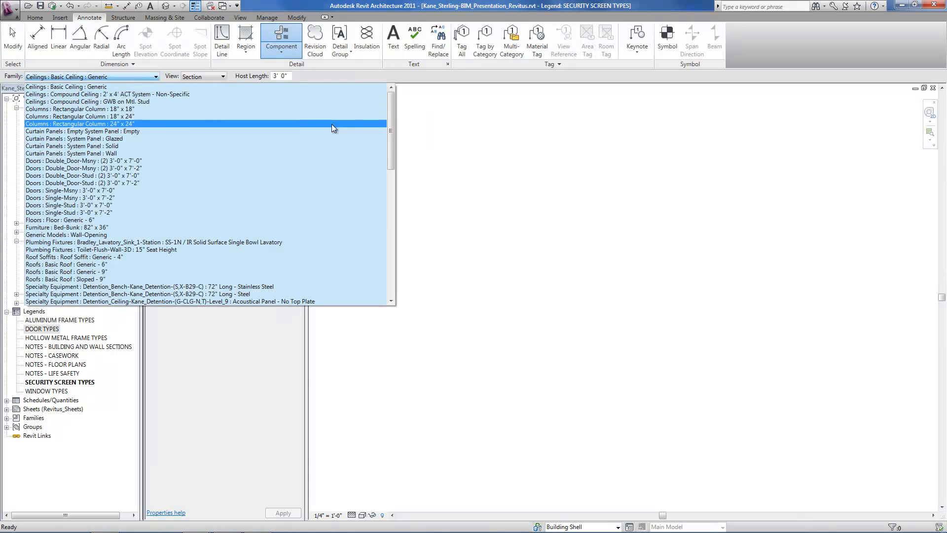
{"action": "left_click_drag", "start_coordinate": [391, 117], "coordinate": [401, 256]}
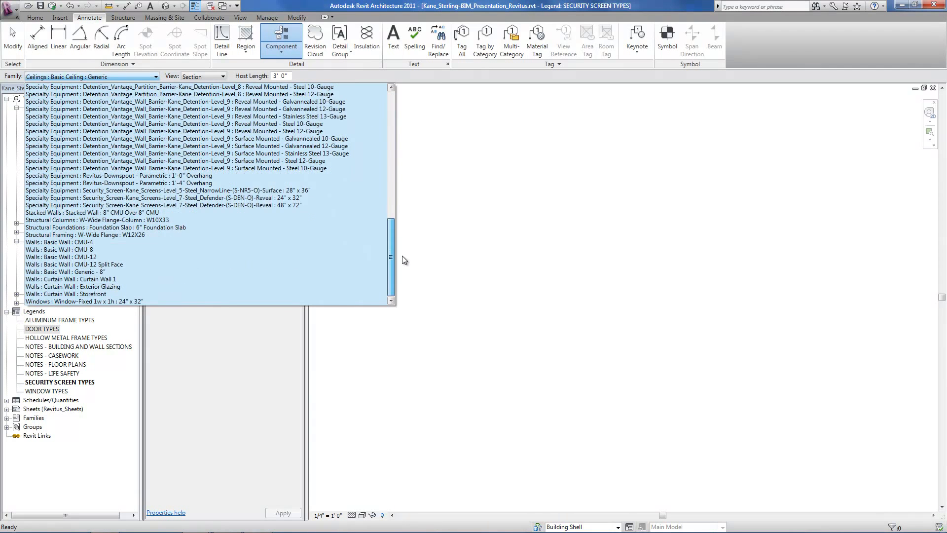
{"action": "left_click", "coordinate": [256, 190]}
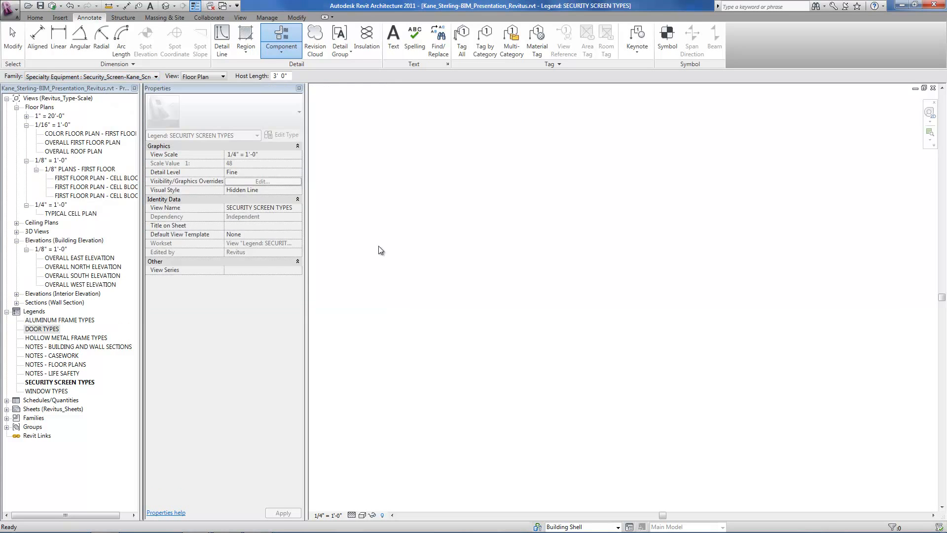
{"action": "left_click", "coordinate": [213, 78]}
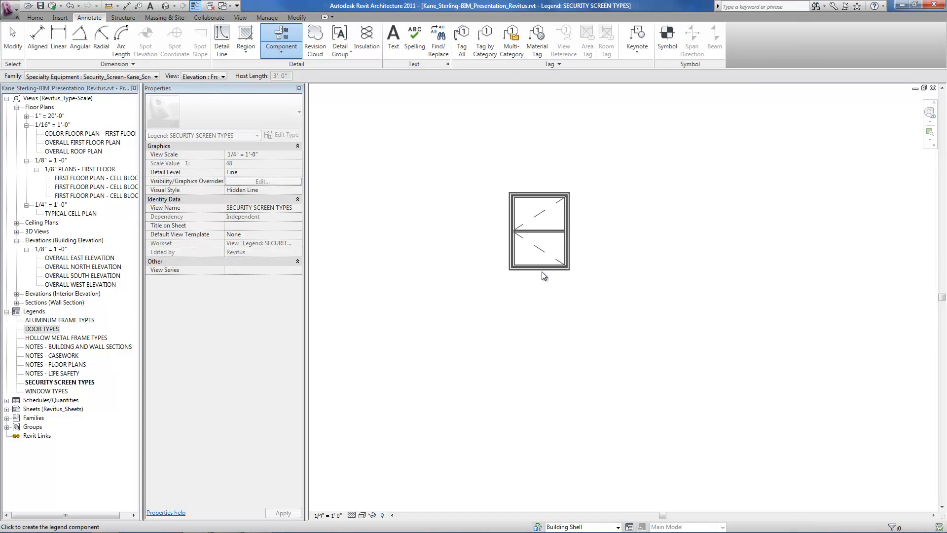
{"action": "left_click", "coordinate": [543, 272]}
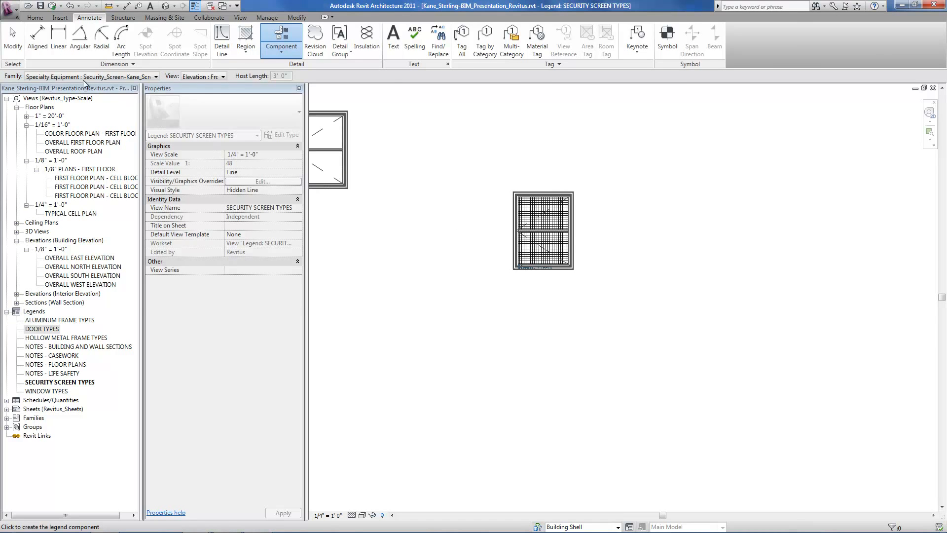
Step: Place the 24" x 32" Level 7 Steel Defender security screen in front elevation to the right of the first legend component
{"action": "left_click", "coordinate": [89, 76]}
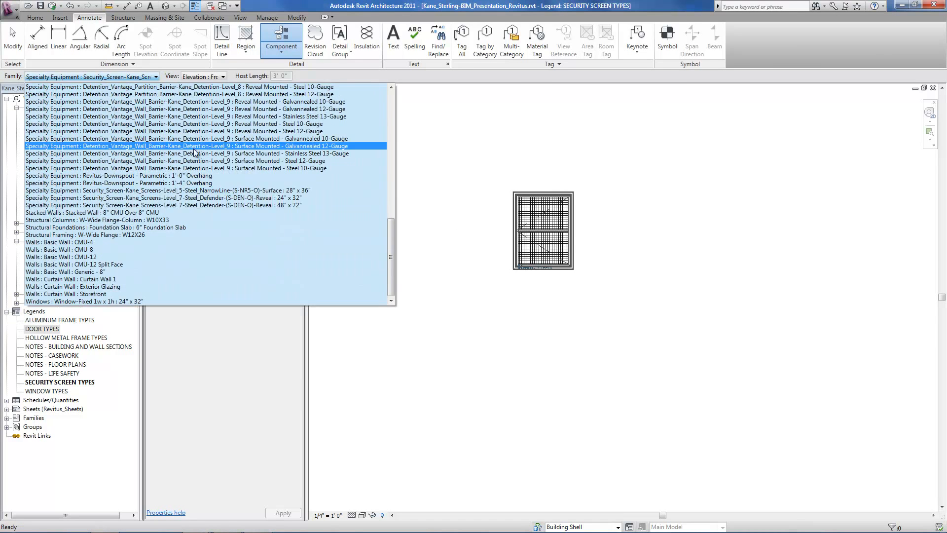
{"action": "left_click", "coordinate": [300, 198]}
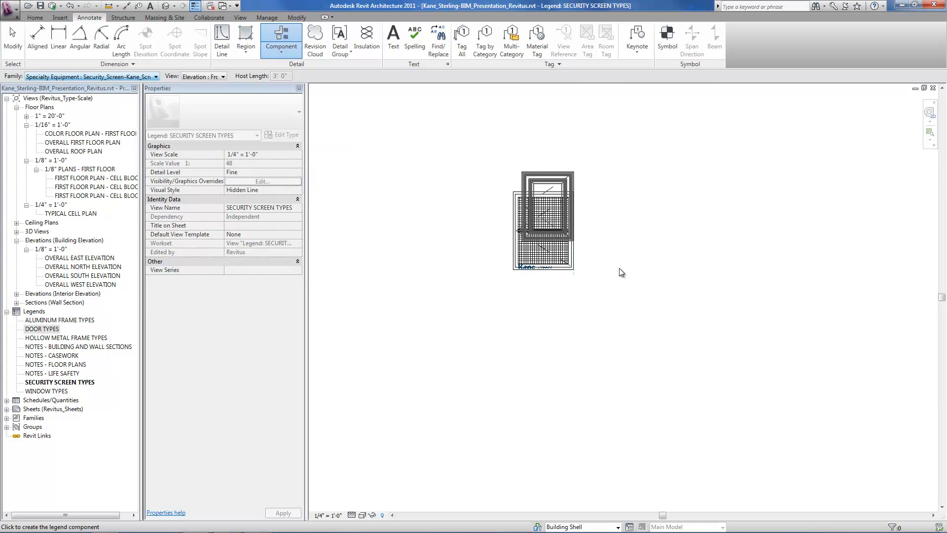
{"action": "left_click", "coordinate": [681, 279]}
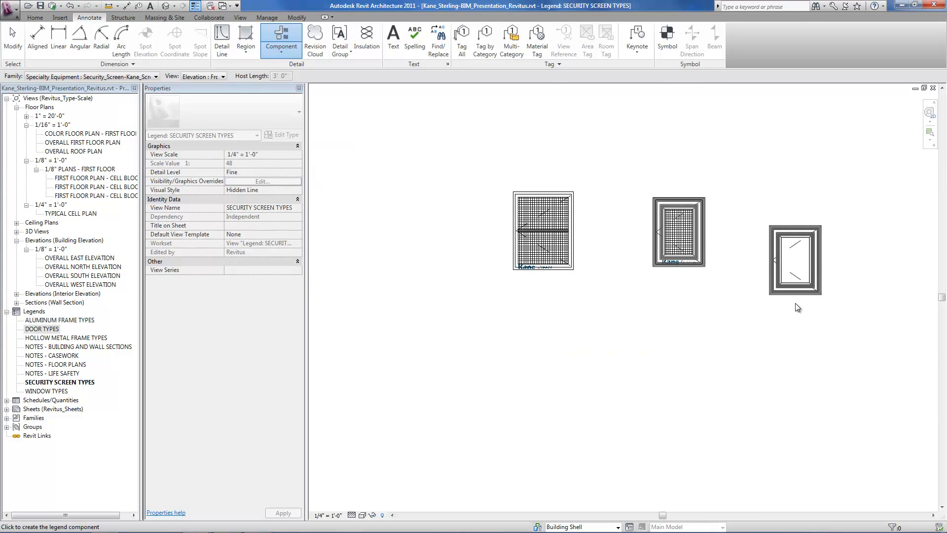
{"action": "key", "text": "Escape"}
{"action": "key", "text": "Escape"}
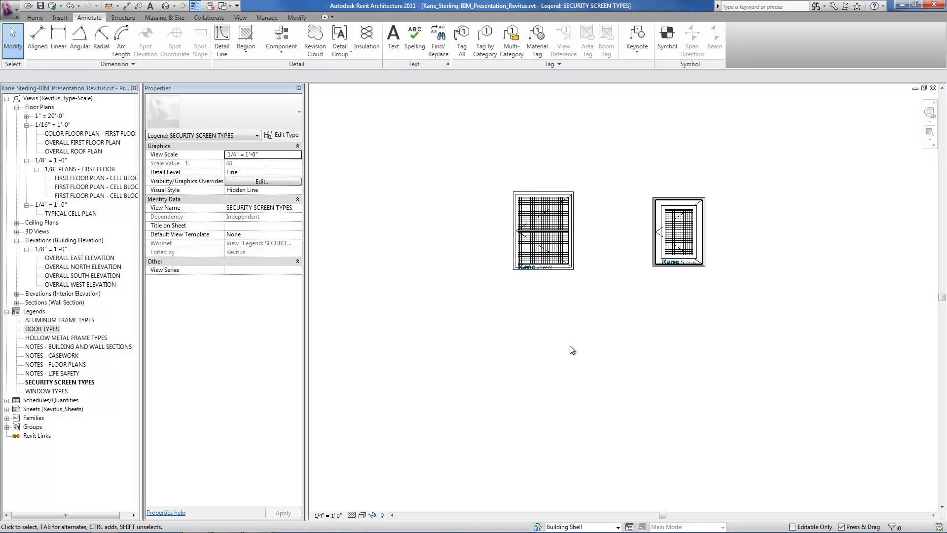
Step: Examine the mesh infill, frame and Kane Screens logo of both placed security screen components up close
{"action": "scroll", "coordinate": [556, 317], "scroll_direction": "up", "scroll_amount": 6}
{"action": "scroll", "coordinate": [543, 270], "scroll_direction": "up", "scroll_amount": 3}
{"action": "middle_click_drag", "start_coordinate": [587, 299], "coordinate": [569, 420]}
{"action": "scroll", "coordinate": [445, 406], "scroll_direction": "down", "scroll_amount": 5}
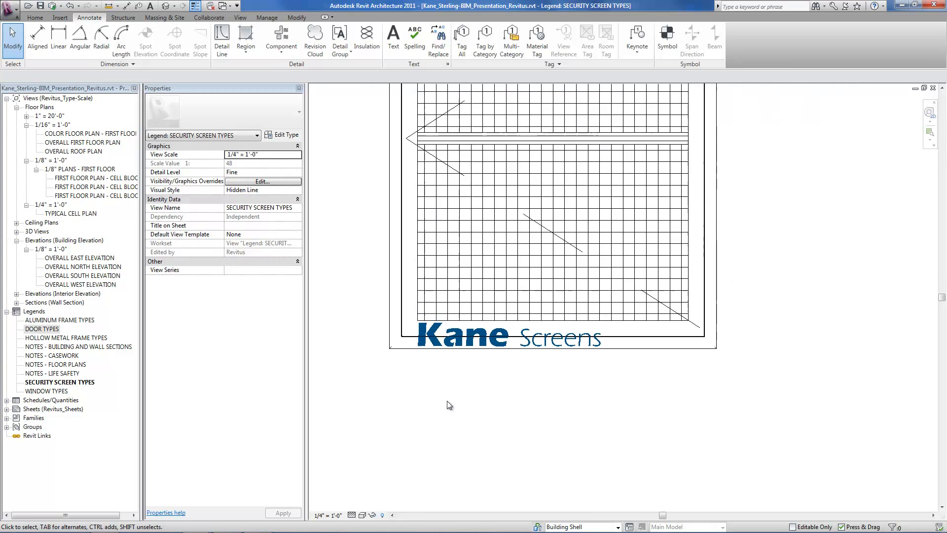
{"action": "scroll", "coordinate": [752, 411], "scroll_direction": "up", "scroll_amount": 3}
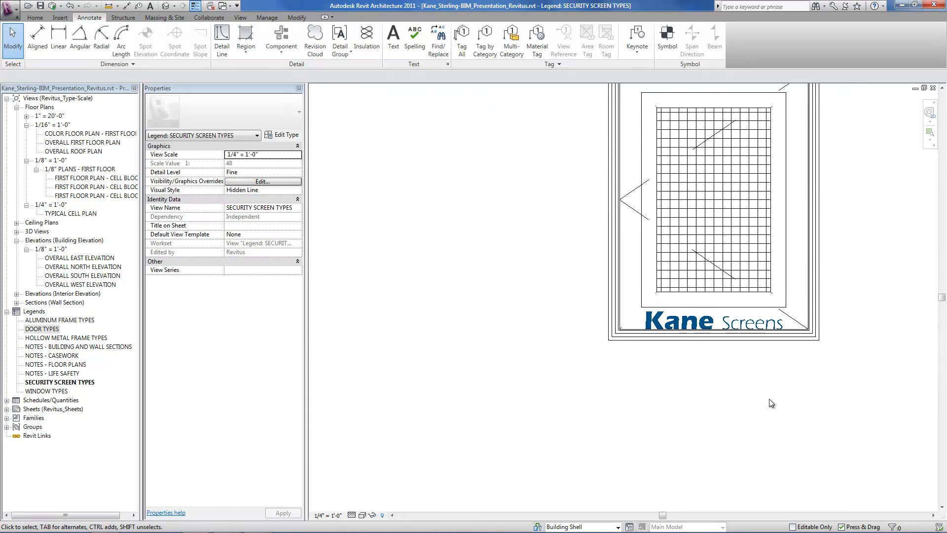
{"action": "scroll", "coordinate": [769, 403], "scroll_direction": "up", "scroll_amount": 1}
{"action": "scroll", "coordinate": [770, 400], "scroll_direction": "down", "scroll_amount": 1}
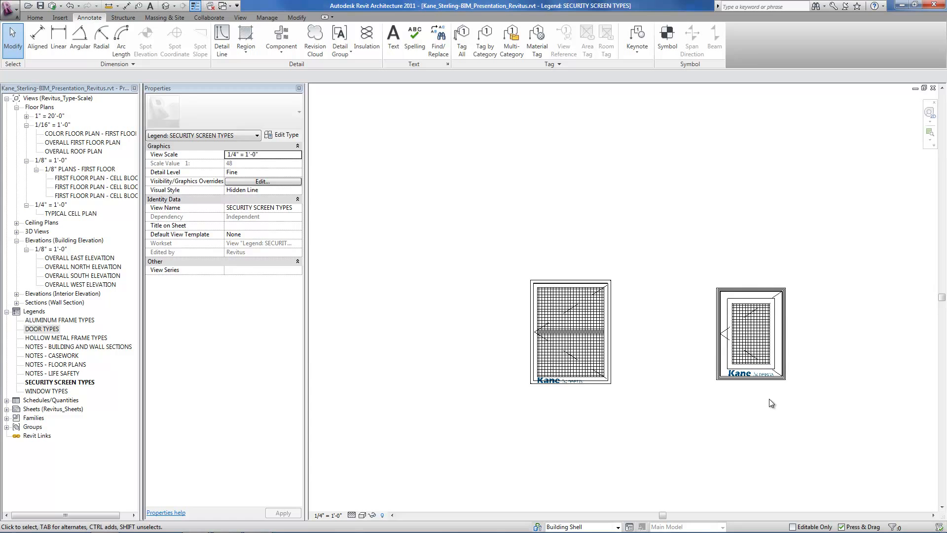
{"action": "middle_click_drag", "start_coordinate": [657, 437], "coordinate": [665, 342]}
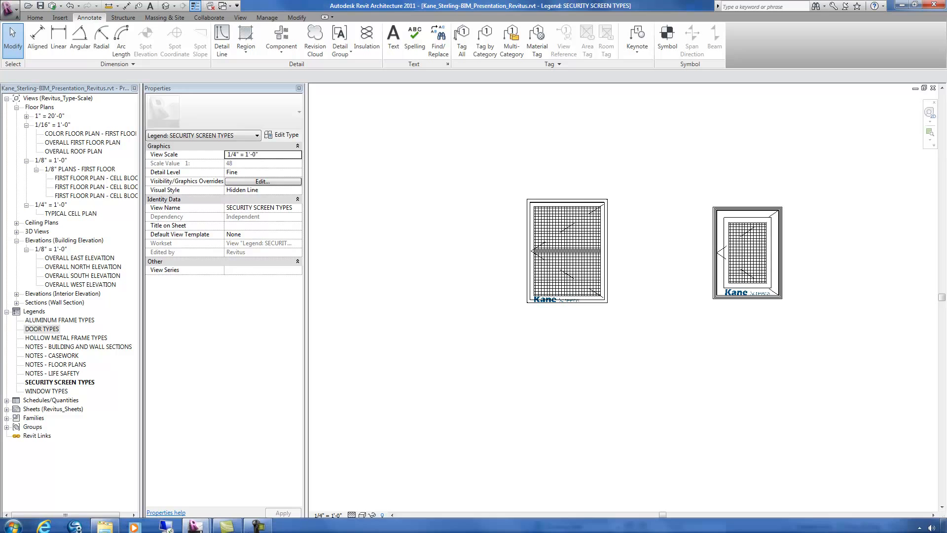
Step: Review the completed SECURITY SCREEN TYPES legend in the KS-BIM_Presentation-Security_Screen_Legend project, then return to the Kane_Sterling-BIM_Presentation_Revitus project
{"action": "mouse_move", "coordinate": [209, 527]}
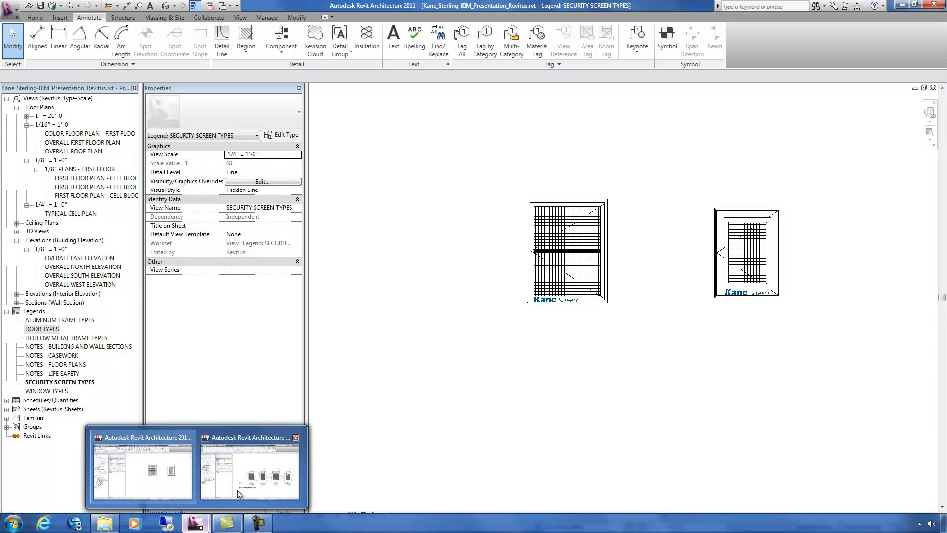
{"action": "left_click", "coordinate": [256, 466]}
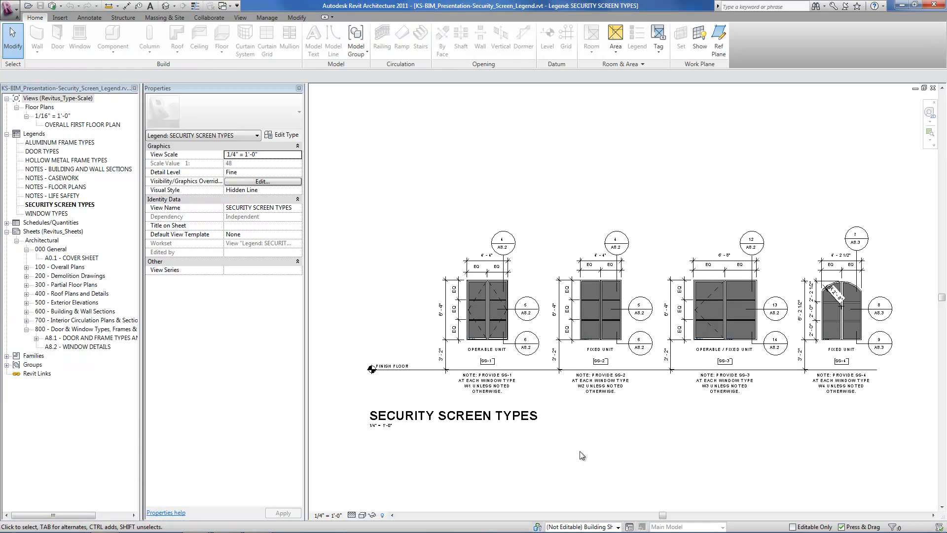
{"action": "scroll", "coordinate": [679, 457], "scroll_direction": "up", "scroll_amount": 2}
{"action": "scroll", "coordinate": [678, 457], "scroll_direction": "up", "scroll_amount": 1}
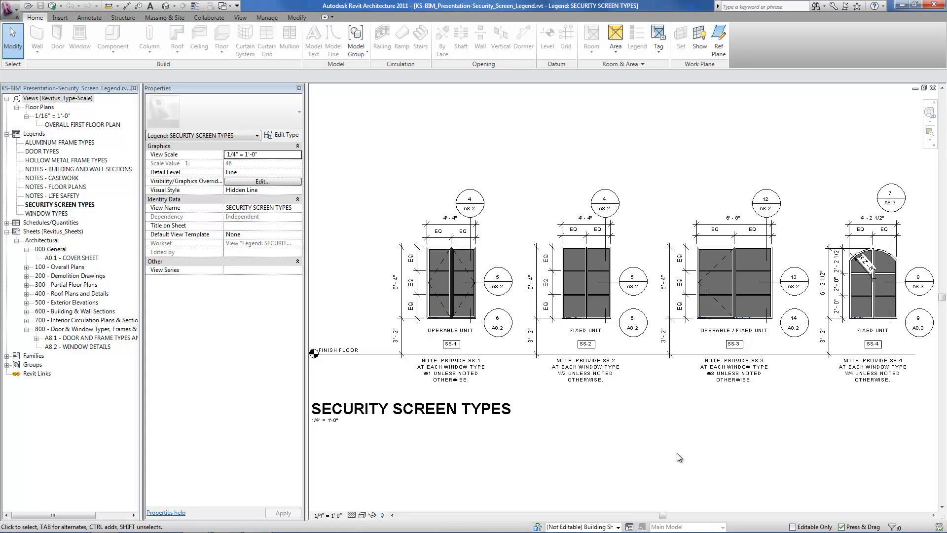
{"action": "mouse_move", "coordinate": [218, 529]}
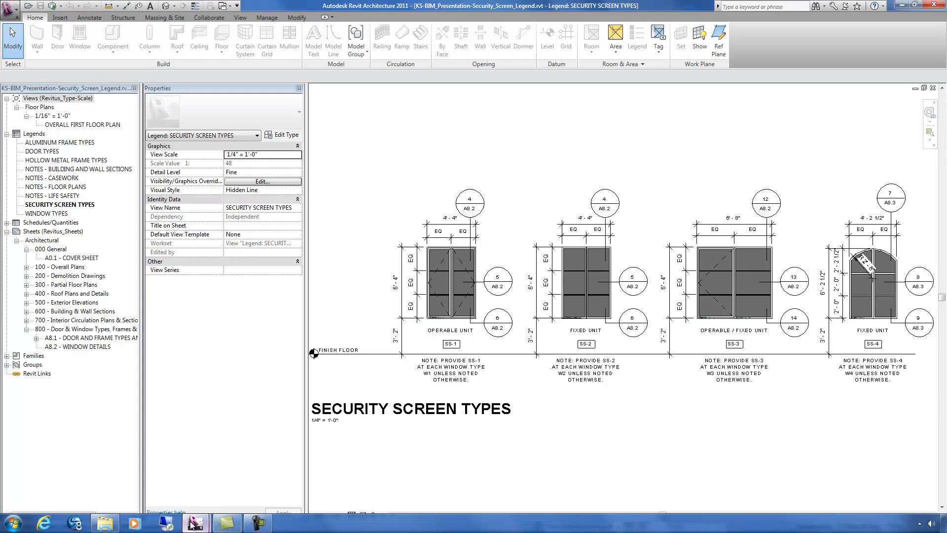
{"action": "left_click", "coordinate": [164, 481]}
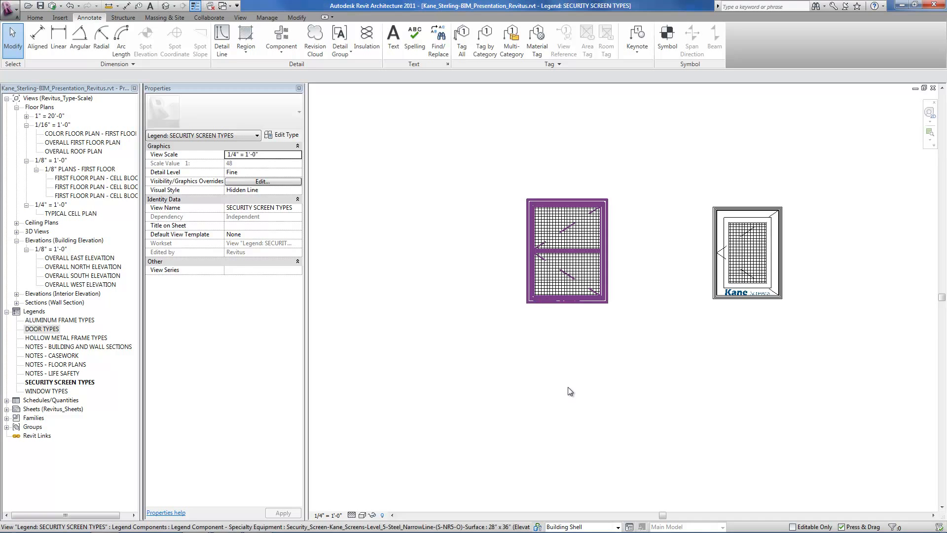
Step: Expand the project's schedules, look over the DRAWING LIST sheet schedule, and close it
{"action": "left_click", "coordinate": [33, 401]}
{"action": "left_click", "coordinate": [6, 401]}
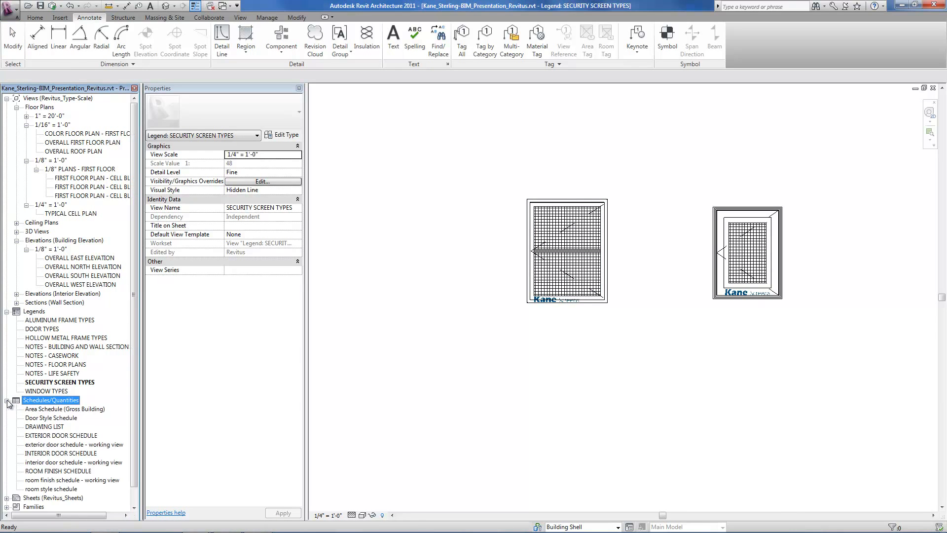
{"action": "scroll", "coordinate": [132, 390], "scroll_direction": "down", "scroll_amount": 1}
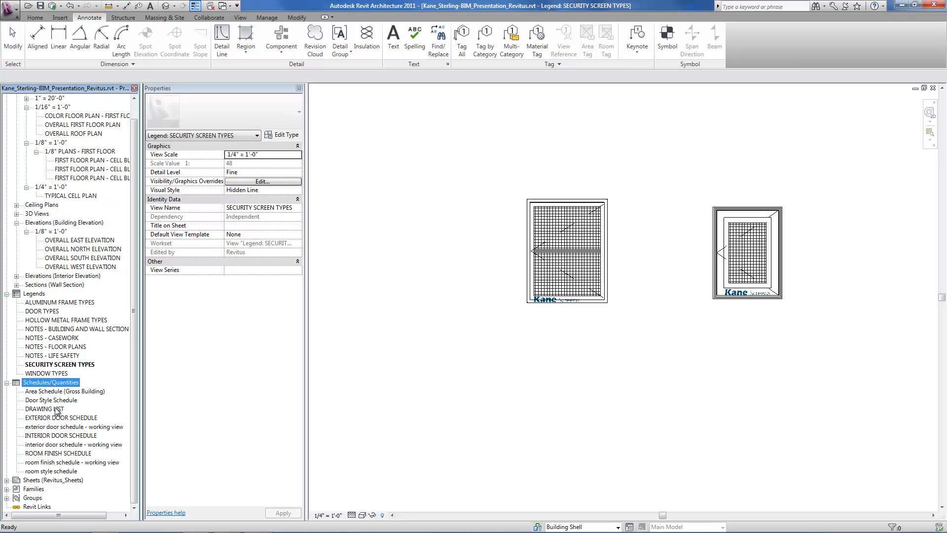
{"action": "double_click", "coordinate": [56, 410]}
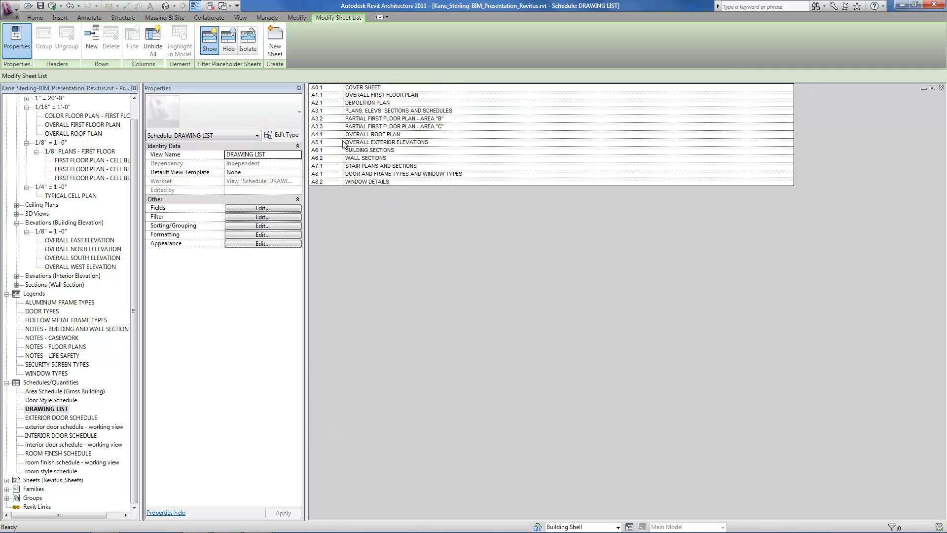
{"action": "left_click", "coordinate": [941, 89]}
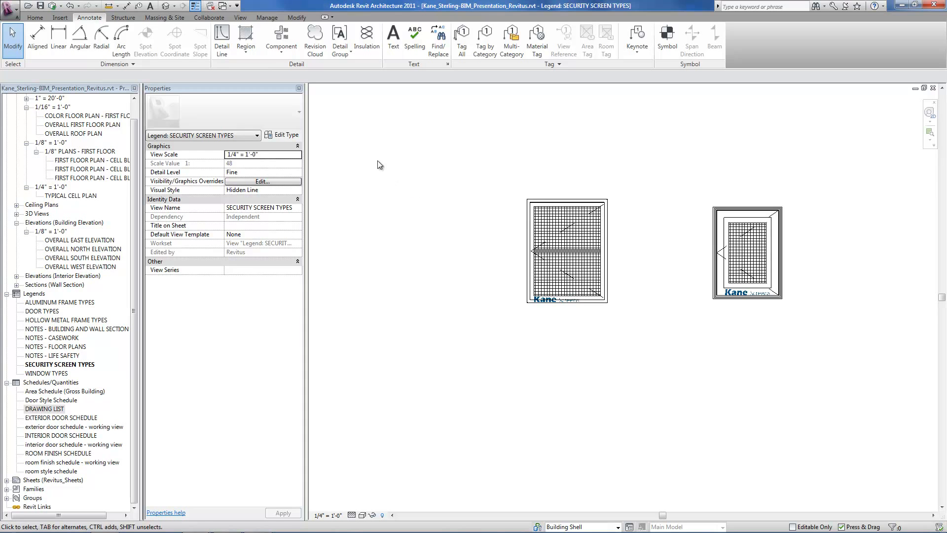
Step: Create a Specialty Equipment building component schedule named SECURITY SCREEN SCHEDULE for the New Construction phase
{"action": "left_click", "coordinate": [241, 18]}
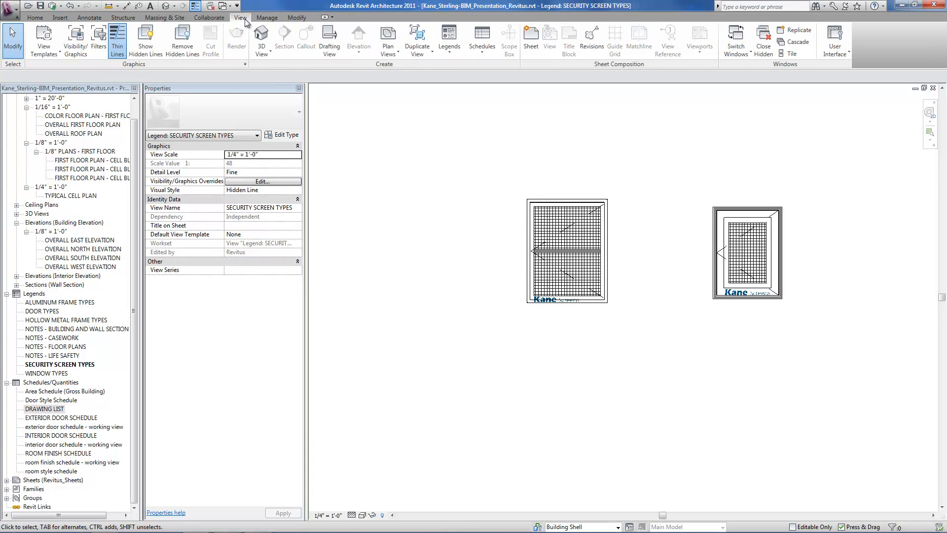
{"action": "left_click", "coordinate": [490, 58]}
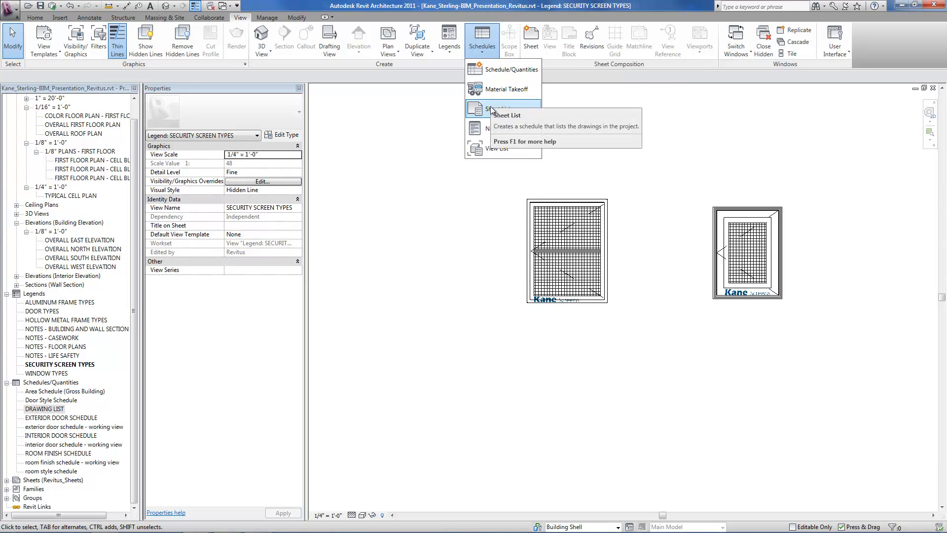
{"action": "left_click", "coordinate": [499, 73]}
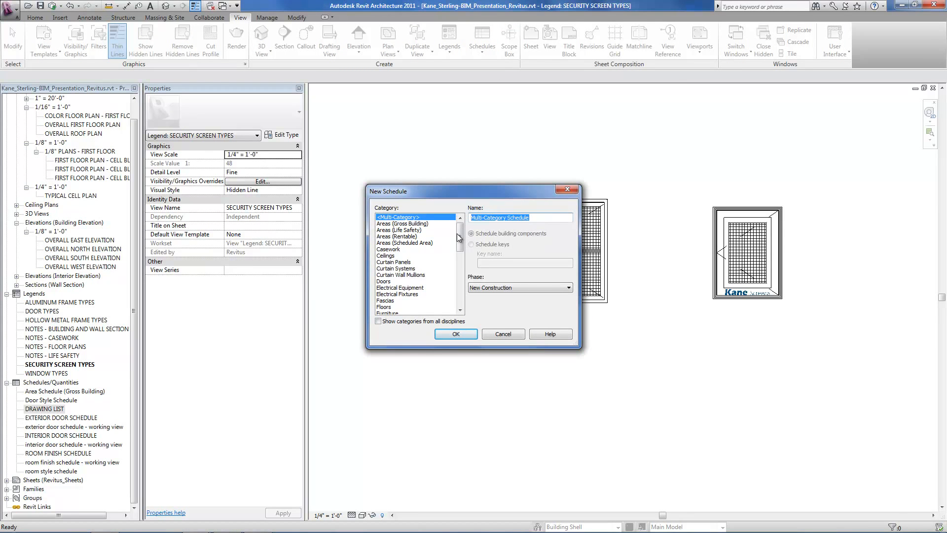
{"action": "left_click_drag", "start_coordinate": [459, 237], "coordinate": [446, 288]}
{"action": "left_click", "coordinate": [419, 256]}
{"action": "left_click_drag", "start_coordinate": [543, 218], "coordinate": [450, 224]}
{"action": "type", "text": "SECURITY SCREEN TY"}
{"action": "type", "text": "CHEDULE"}
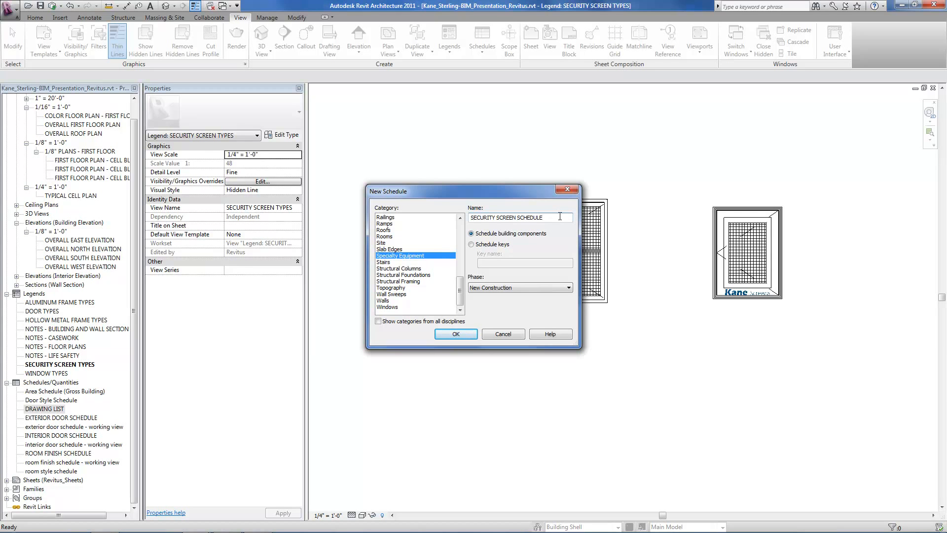
{"action": "left_click", "coordinate": [452, 334]}
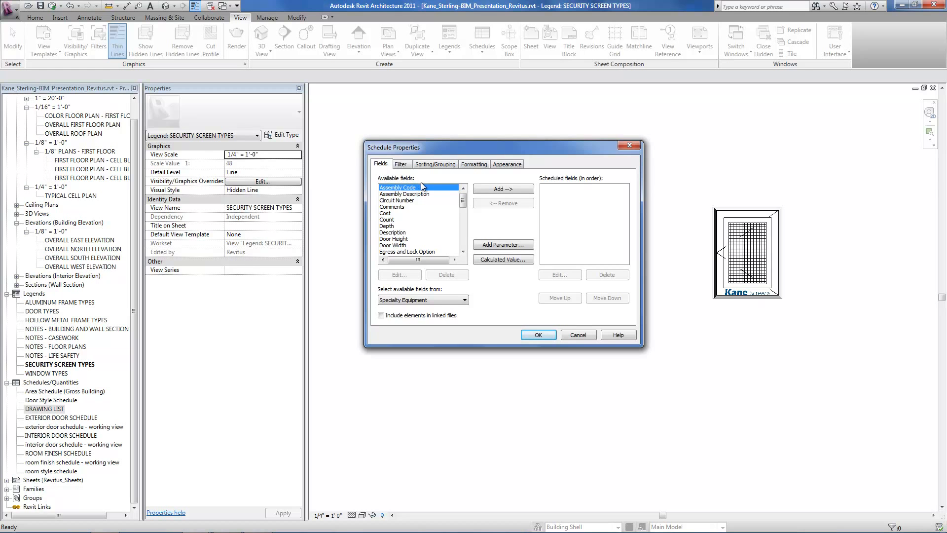
Step: Add the Type Mark, Manufacturer, Model, Width and Height fields to the security screen schedule, in that order
{"action": "left_click_drag", "start_coordinate": [463, 200], "coordinate": [460, 243]}
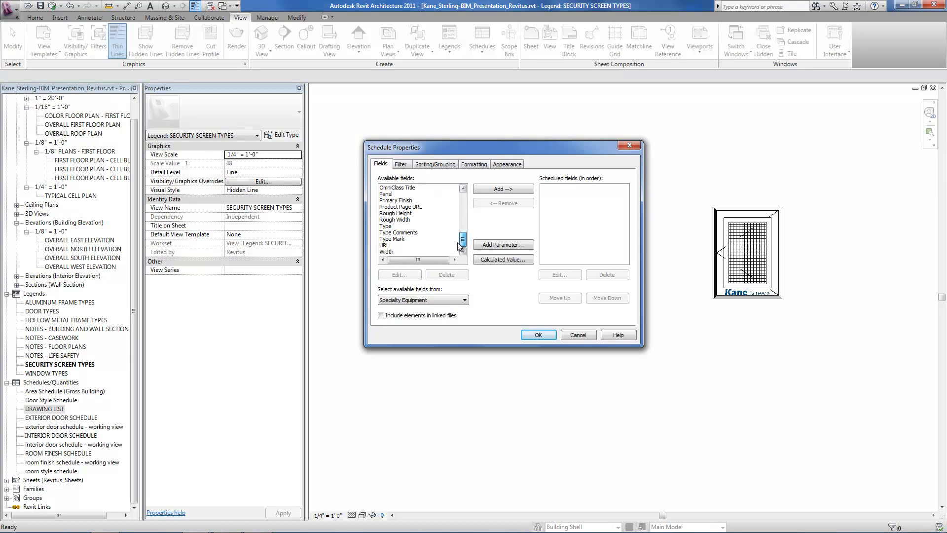
{"action": "left_click", "coordinate": [395, 239]}
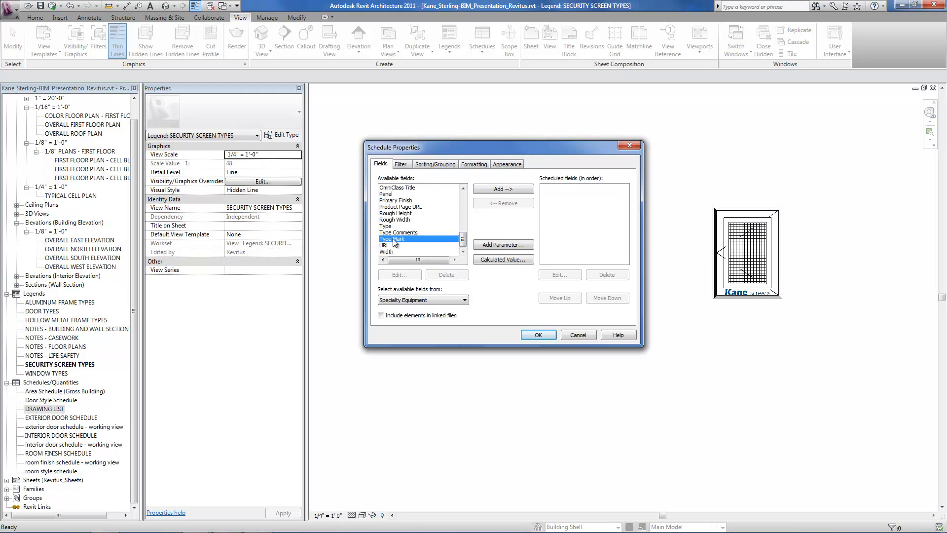
{"action": "left_click", "coordinate": [493, 190]}
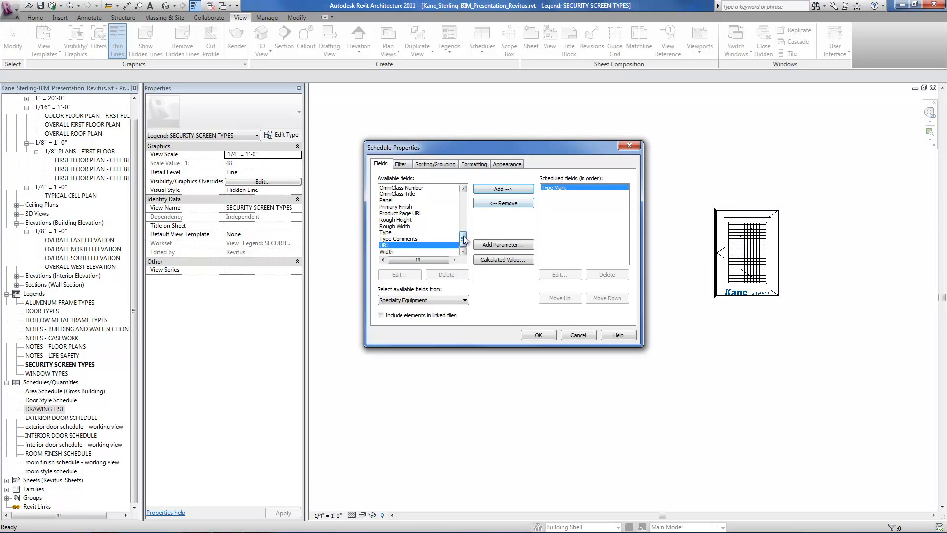
{"action": "left_click_drag", "start_coordinate": [464, 240], "coordinate": [466, 225]}
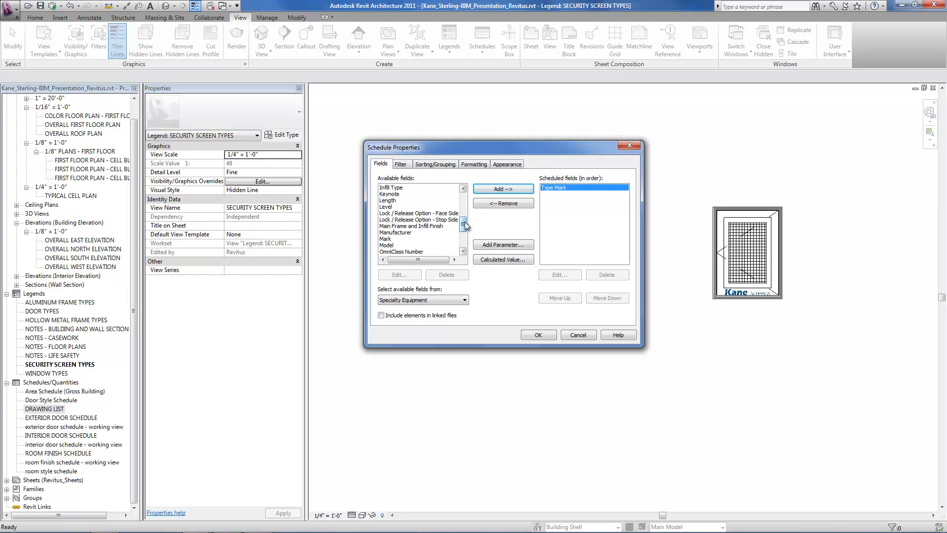
{"action": "double_click", "coordinate": [395, 233]}
{"action": "double_click", "coordinate": [394, 239]}
{"action": "left_click_drag", "start_coordinate": [462, 226], "coordinate": [463, 204]}
{"action": "double_click", "coordinate": [392, 252]}
{"action": "double_click", "coordinate": [394, 251]}
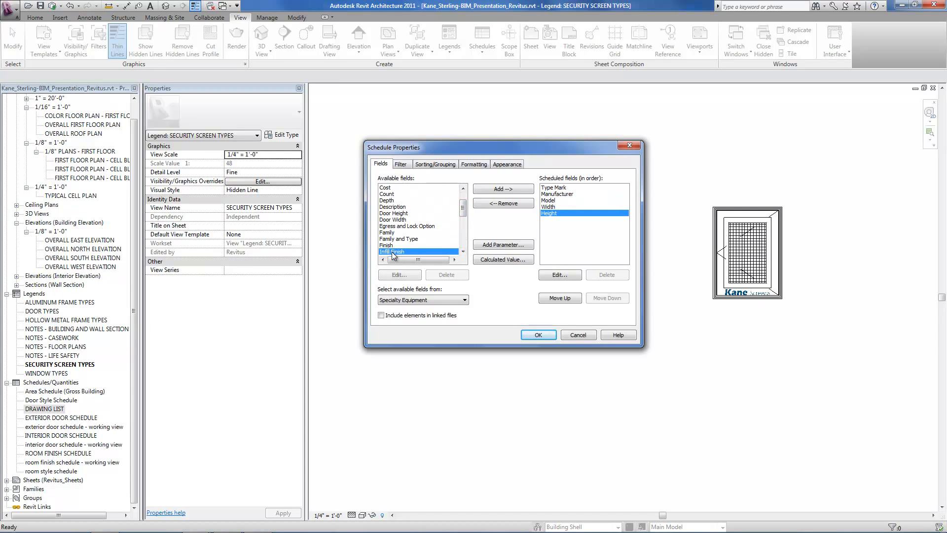
Step: Add the Egress and Lock Option field and the Lock / Release Option fields for Face Side and Stop Side
{"action": "double_click", "coordinate": [387, 226]}
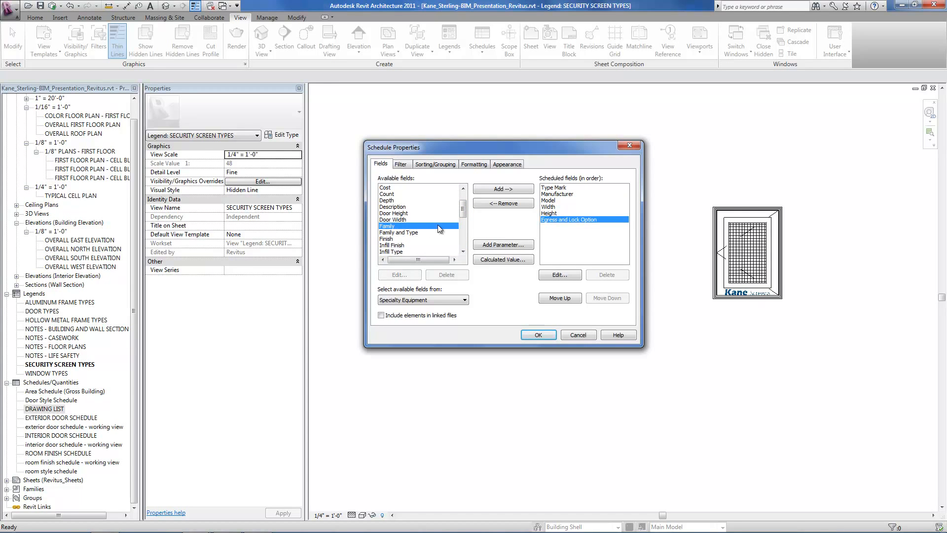
{"action": "left_click_drag", "start_coordinate": [463, 209], "coordinate": [463, 222]}
{"action": "left_click", "coordinate": [436, 229]}
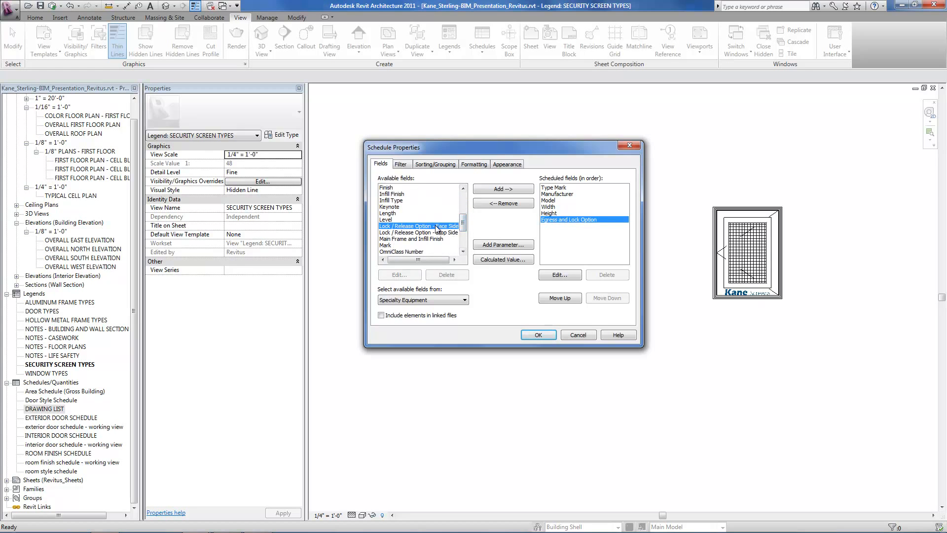
{"action": "double_click", "coordinate": [436, 227]}
{"action": "double_click", "coordinate": [436, 227]}
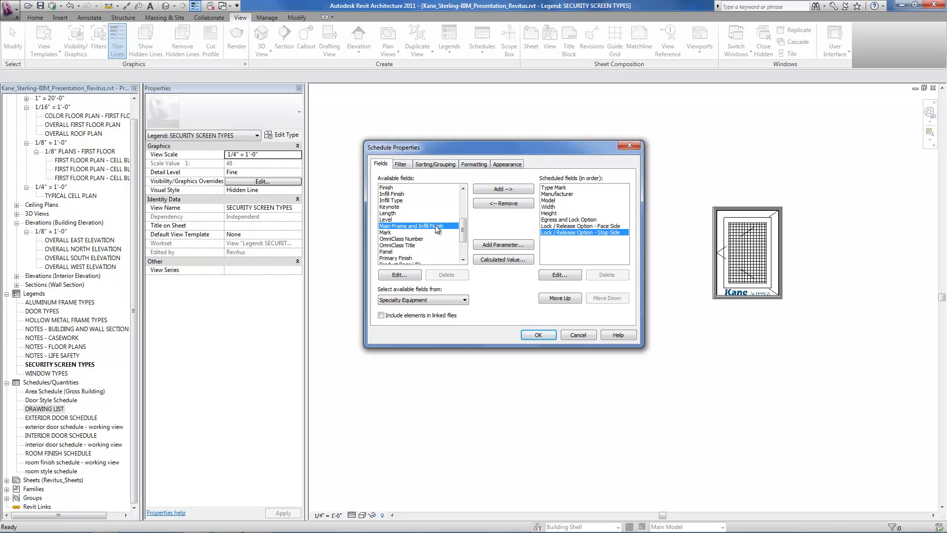
Step: Add the Primary Finish, Infill Finish, Infill Type, Main Frame and Infill Finish, and Count fields to the end of the scheduled fields
{"action": "left_click", "coordinate": [402, 259]}
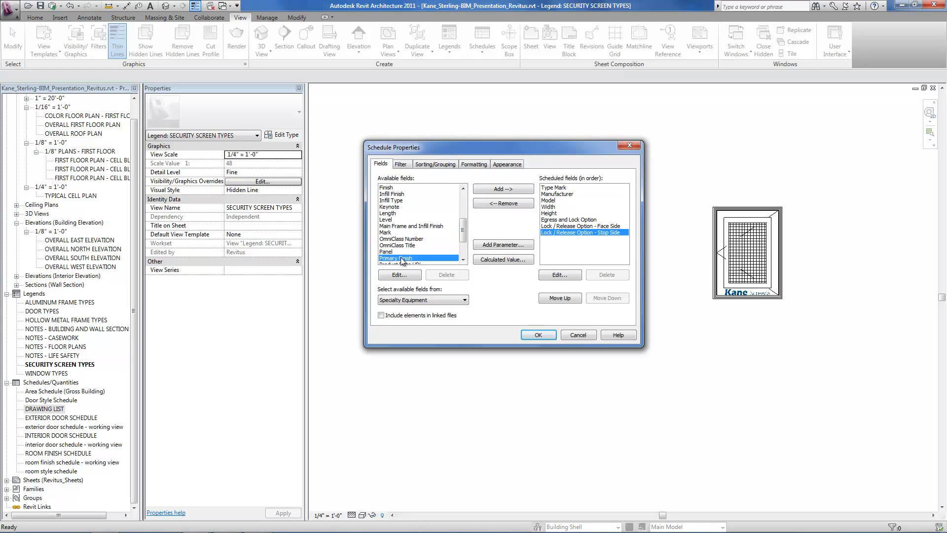
{"action": "double_click", "coordinate": [402, 259]}
{"action": "double_click", "coordinate": [395, 194]}
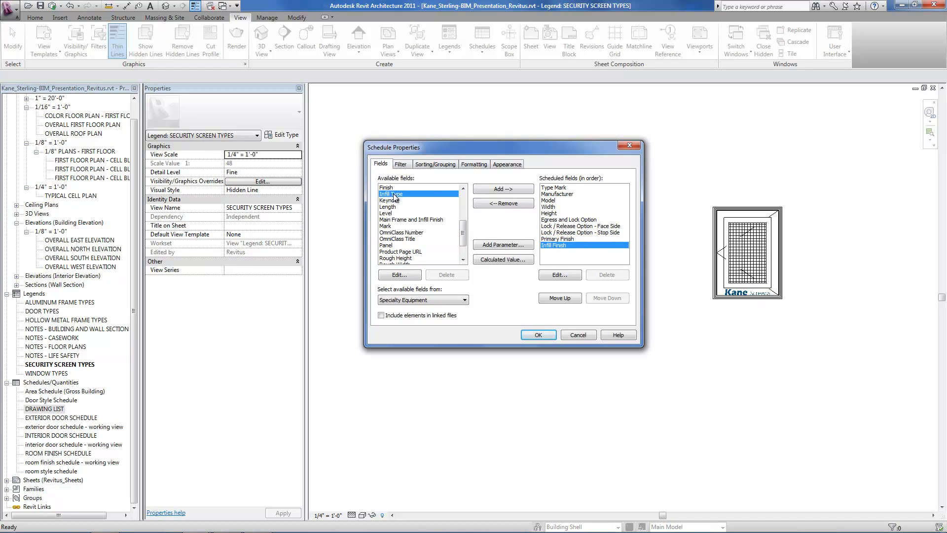
{"action": "double_click", "coordinate": [394, 195]}
{"action": "left_click_drag", "start_coordinate": [464, 234], "coordinate": [464, 231]}
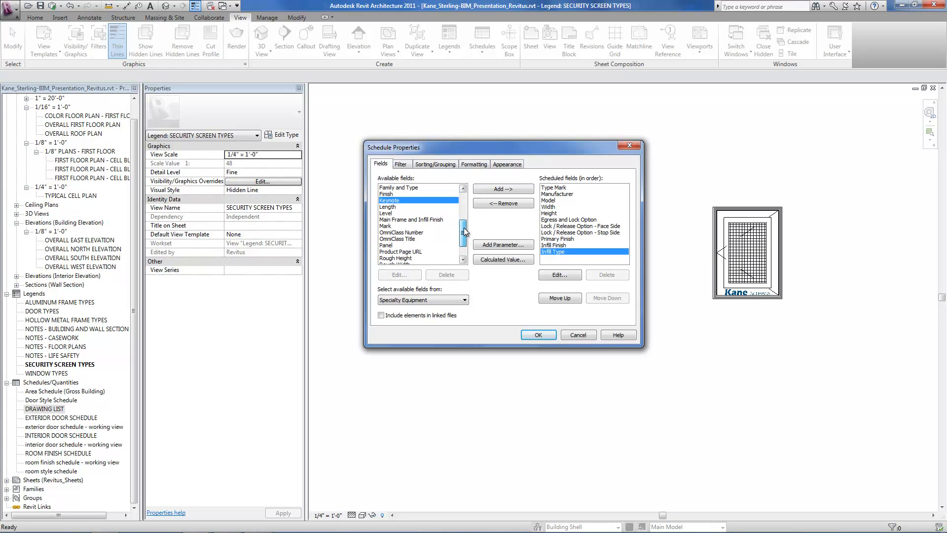
{"action": "double_click", "coordinate": [434, 220]}
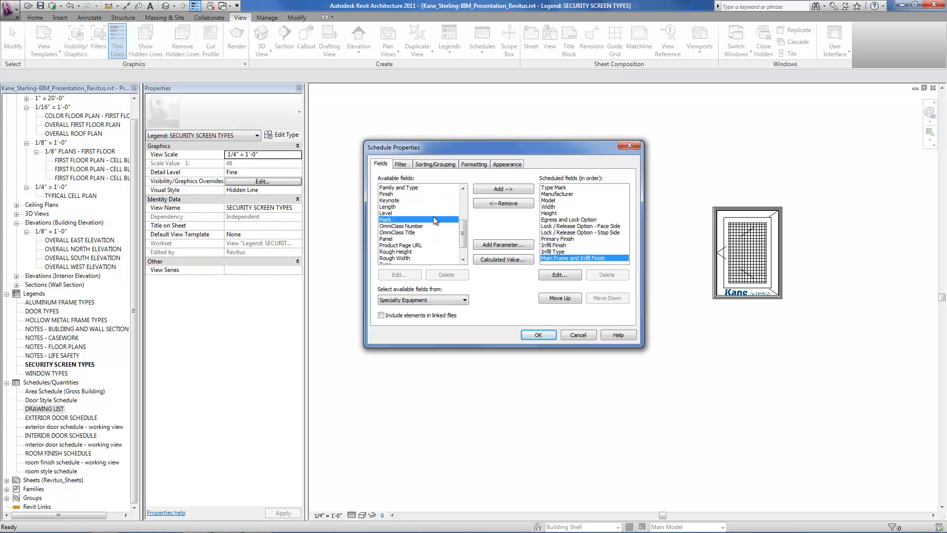
{"action": "left_click_drag", "start_coordinate": [463, 230], "coordinate": [463, 201]}
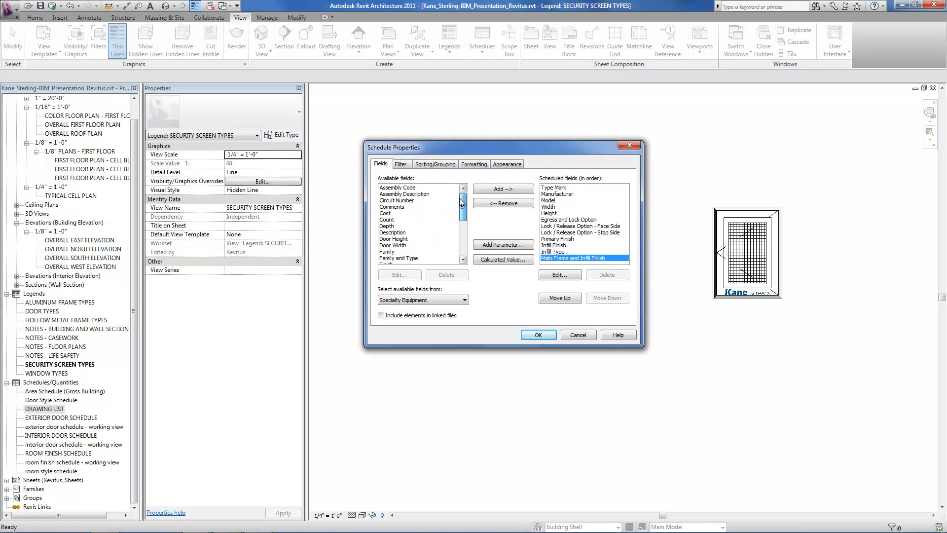
{"action": "left_click", "coordinate": [390, 220]}
{"action": "left_click_drag", "start_coordinate": [626, 213], "coordinate": [624, 228]}
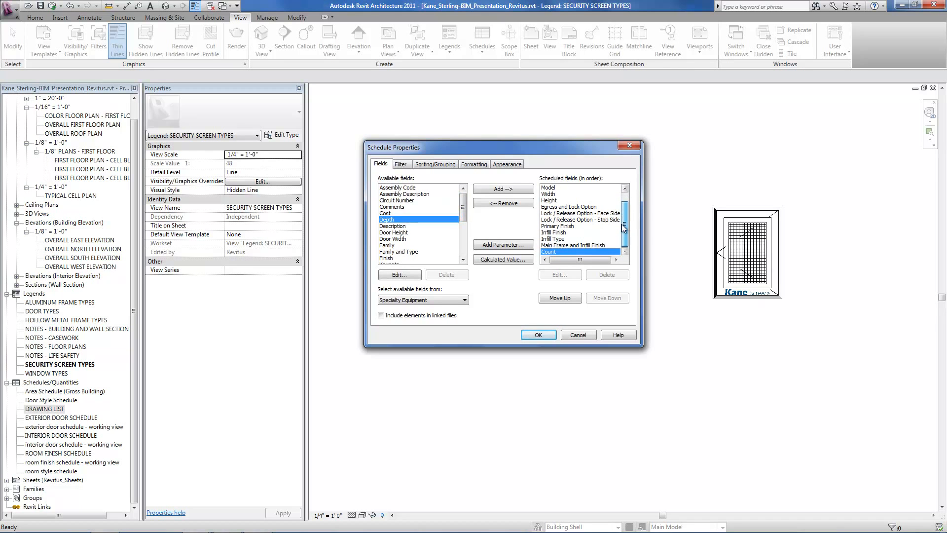
Step: Filter the schedule to elements whose Manufacturer equals Kane Security Screens
{"action": "left_click", "coordinate": [401, 165]}
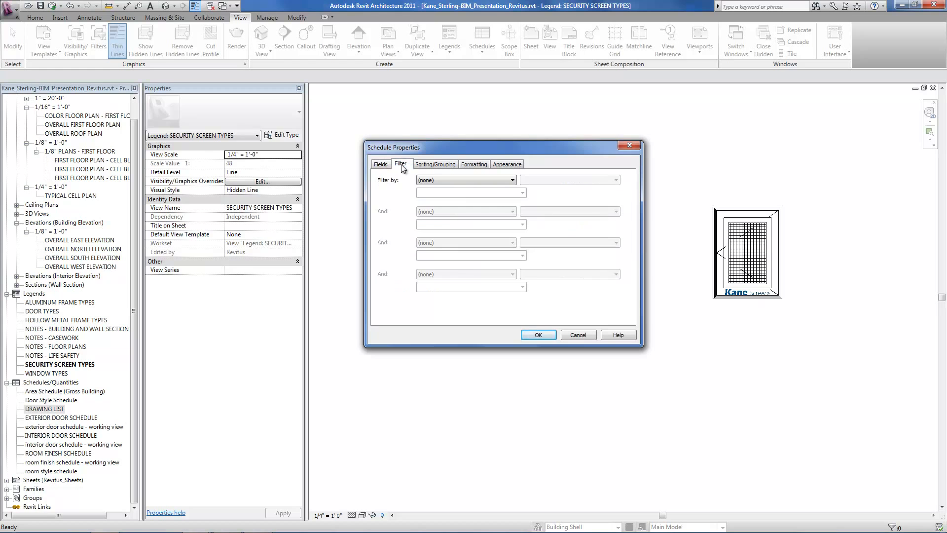
{"action": "left_click", "coordinate": [431, 180]}
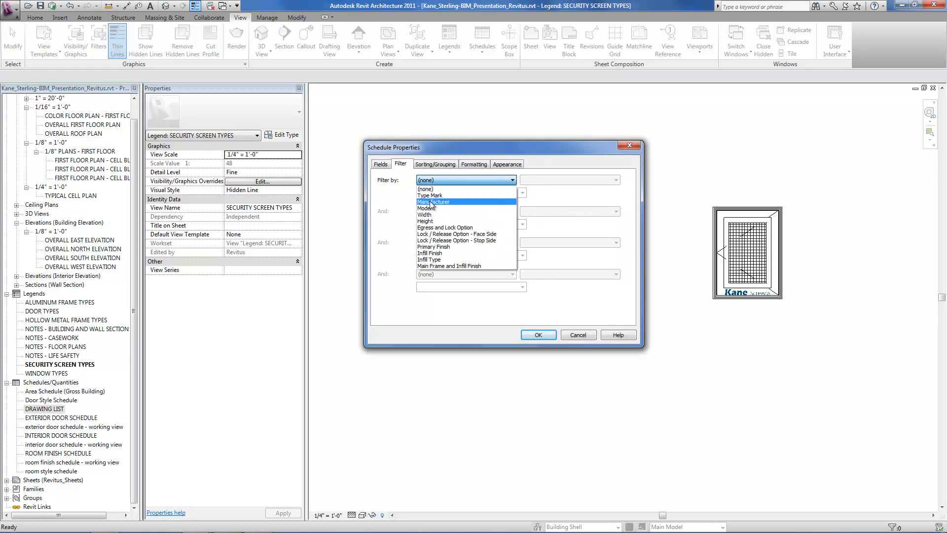
{"action": "left_click", "coordinate": [433, 200]}
{"action": "left_click", "coordinate": [523, 193]}
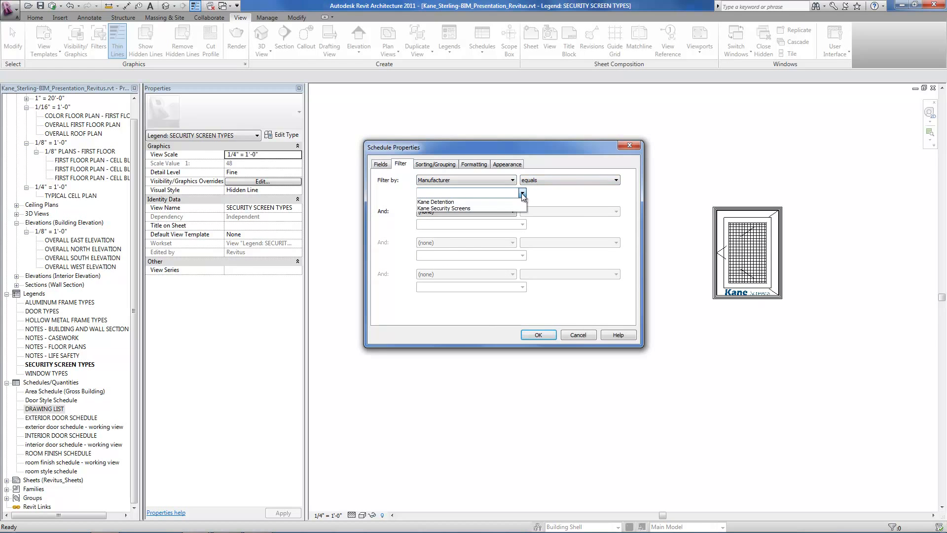
{"action": "left_click", "coordinate": [461, 208]}
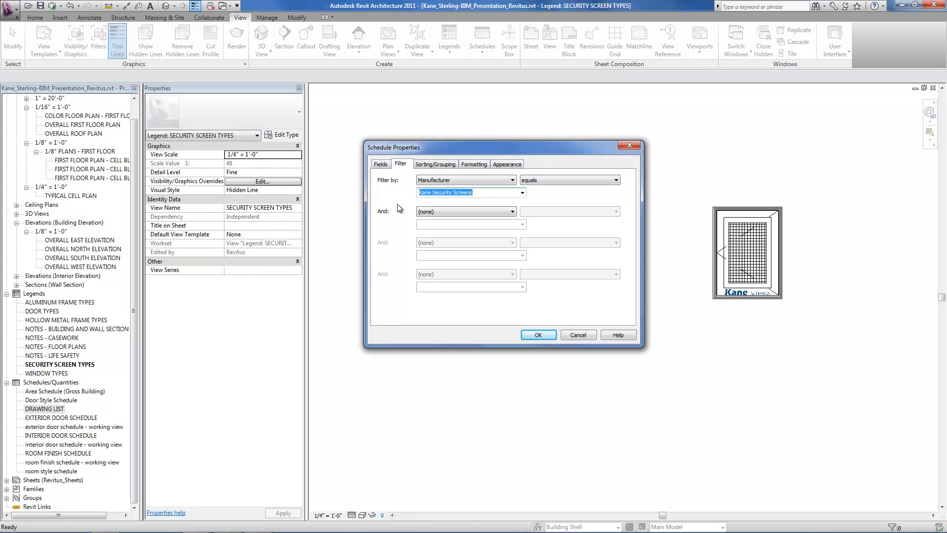
Step: Sort the schedule by Type Mark in ascending order, check the formatting and appearance settings, and generate the schedule
{"action": "left_click", "coordinate": [432, 164]}
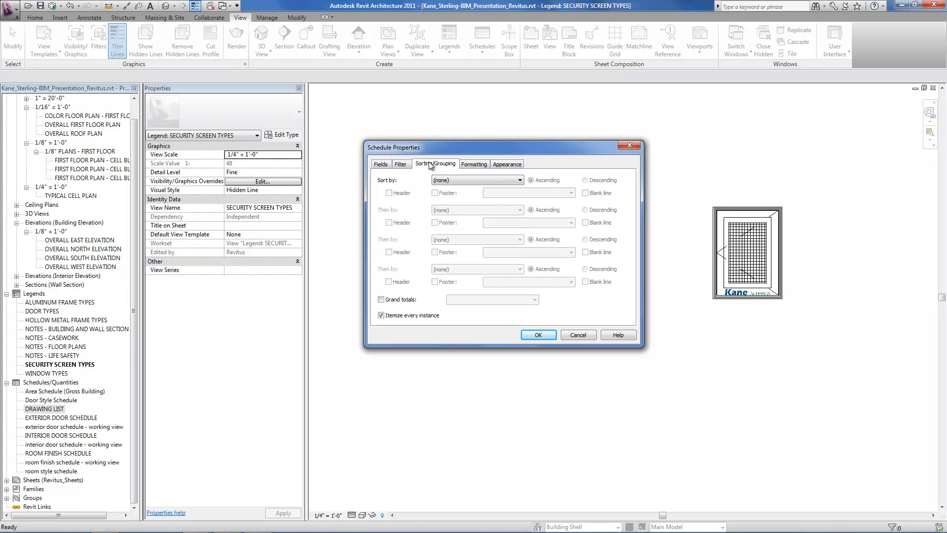
{"action": "left_click", "coordinate": [475, 180]}
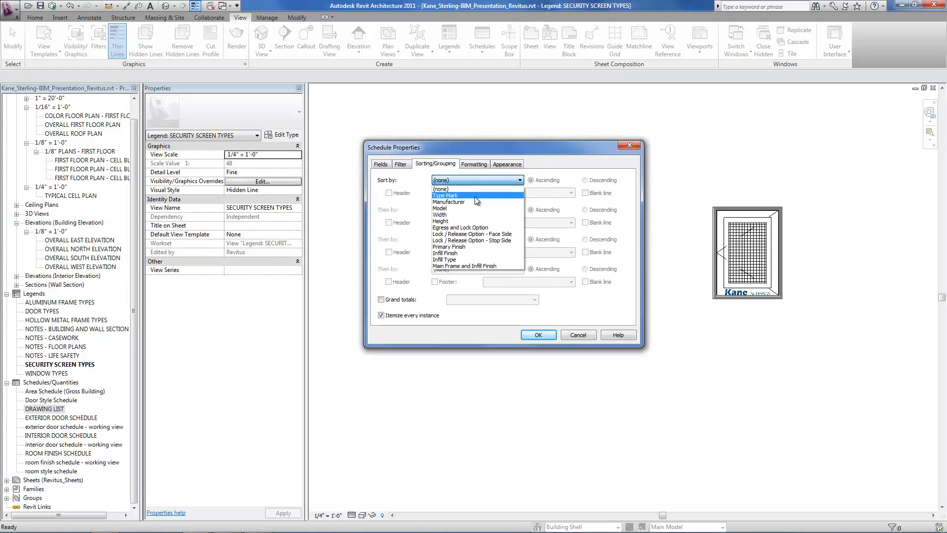
{"action": "left_click", "coordinate": [474, 196]}
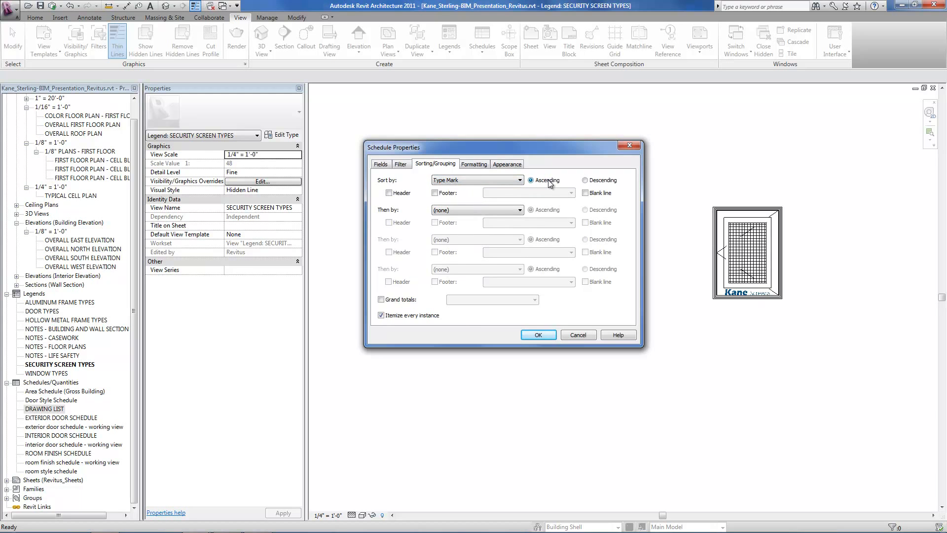
{"action": "left_click", "coordinate": [481, 166]}
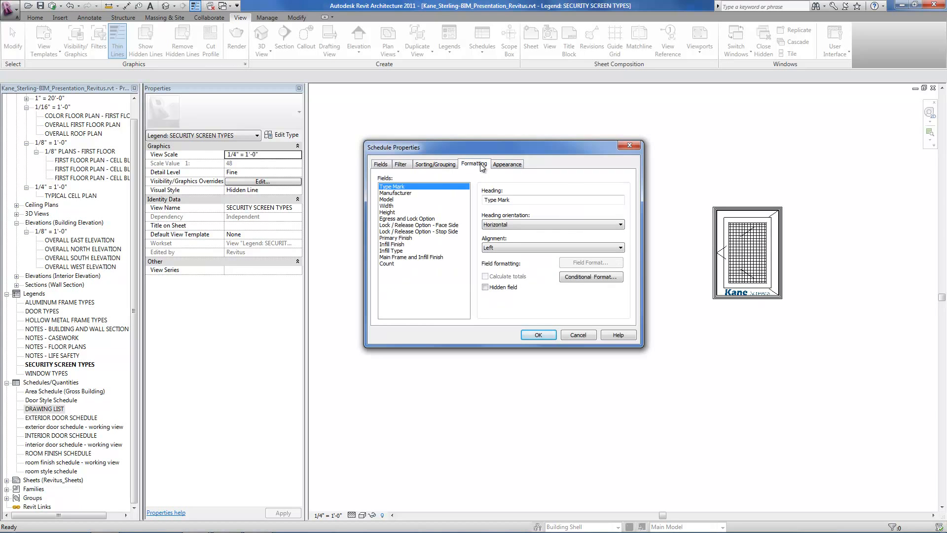
{"action": "left_click", "coordinate": [513, 165]}
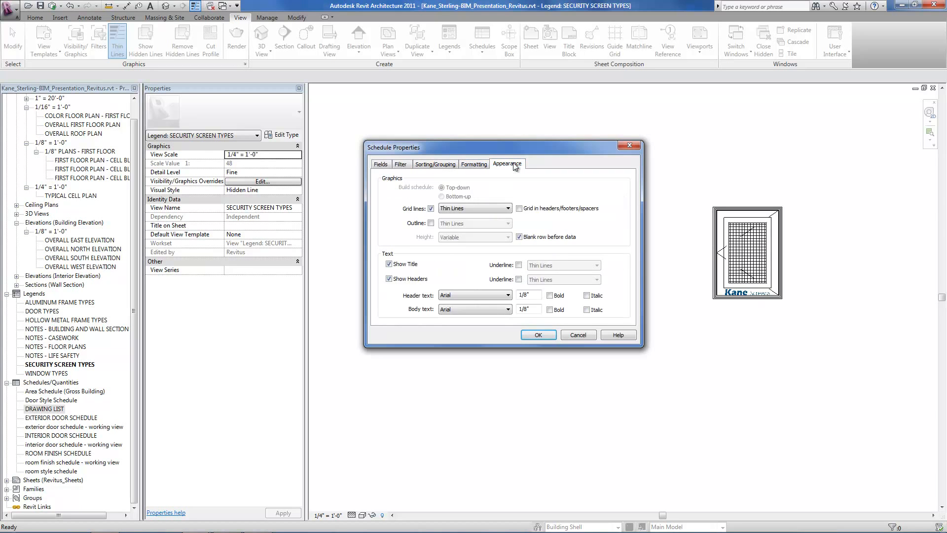
{"action": "left_click", "coordinate": [531, 336]}
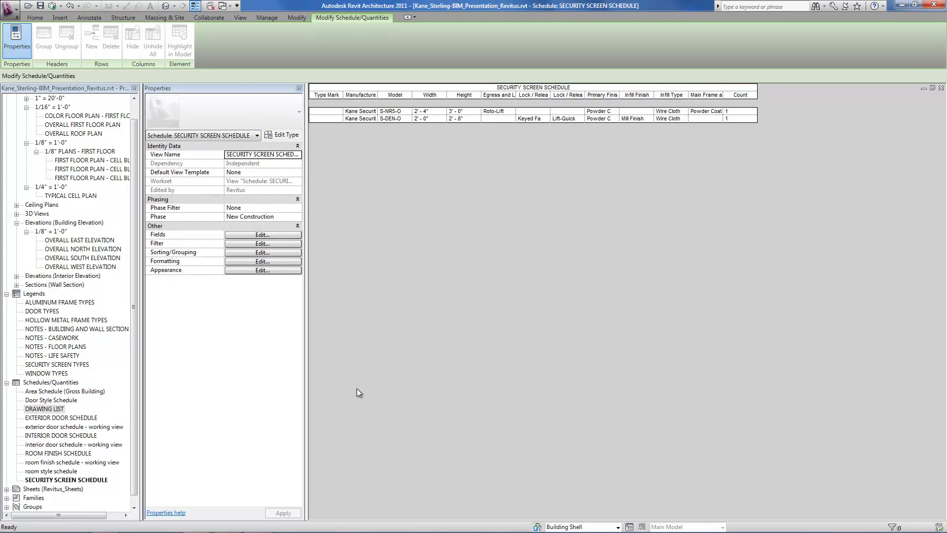
Step: Open sheet A8.1 - DOOR AND FRAME TYPES AND WINDOW TYPES from the project's 800 - Door & Window Types sheets
{"action": "left_click", "coordinate": [76, 480]}
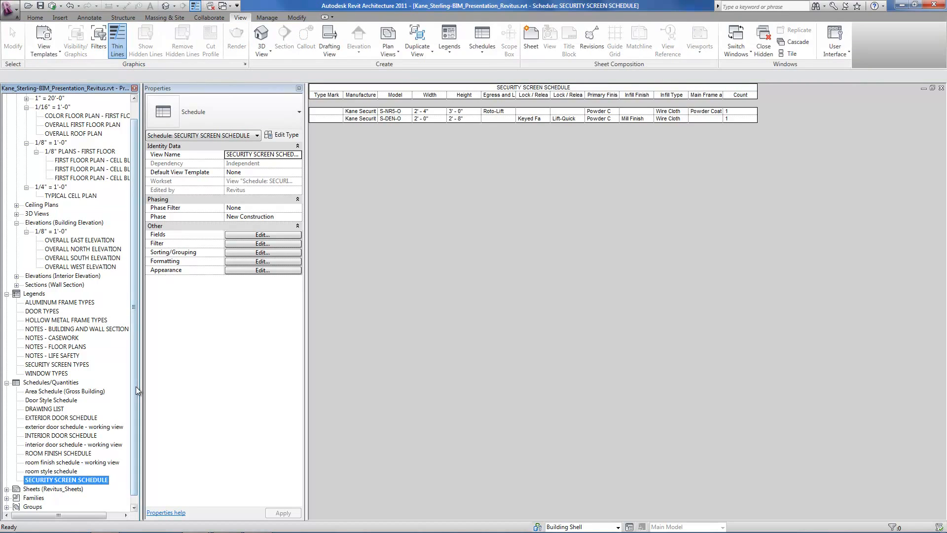
{"action": "scroll", "coordinate": [135, 390], "scroll_direction": "down", "scroll_amount": 1}
{"action": "left_click", "coordinate": [7, 480]}
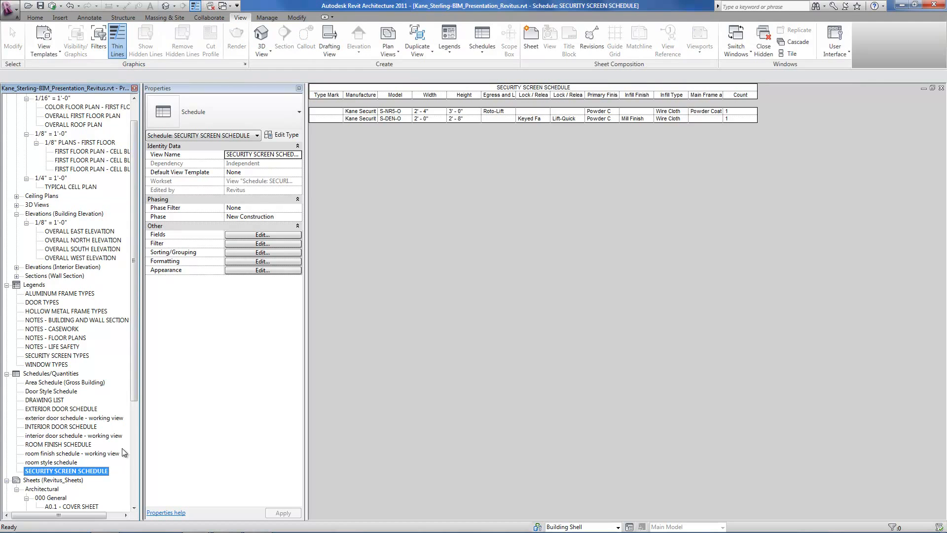
{"action": "scroll", "coordinate": [134, 390], "scroll_direction": "down", "scroll_amount": 6}
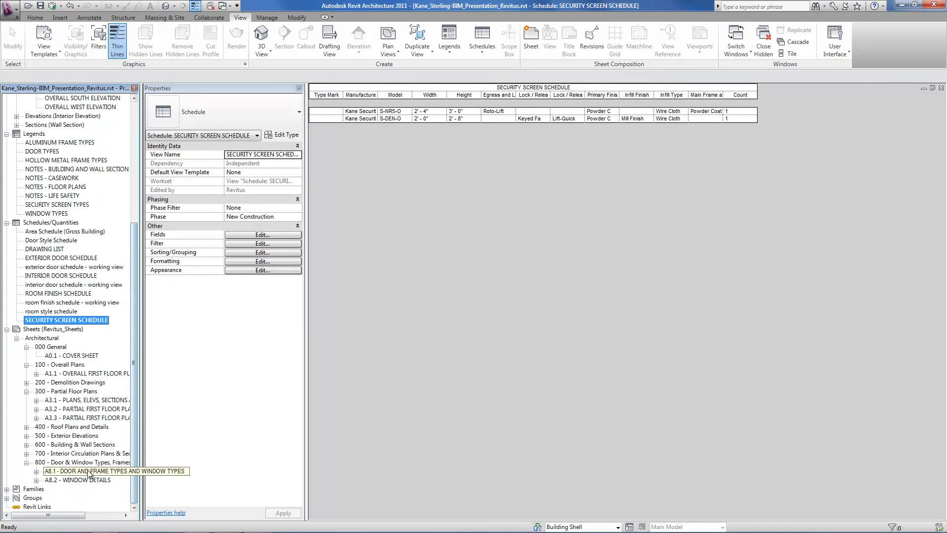
{"action": "double_click", "coordinate": [89, 473]}
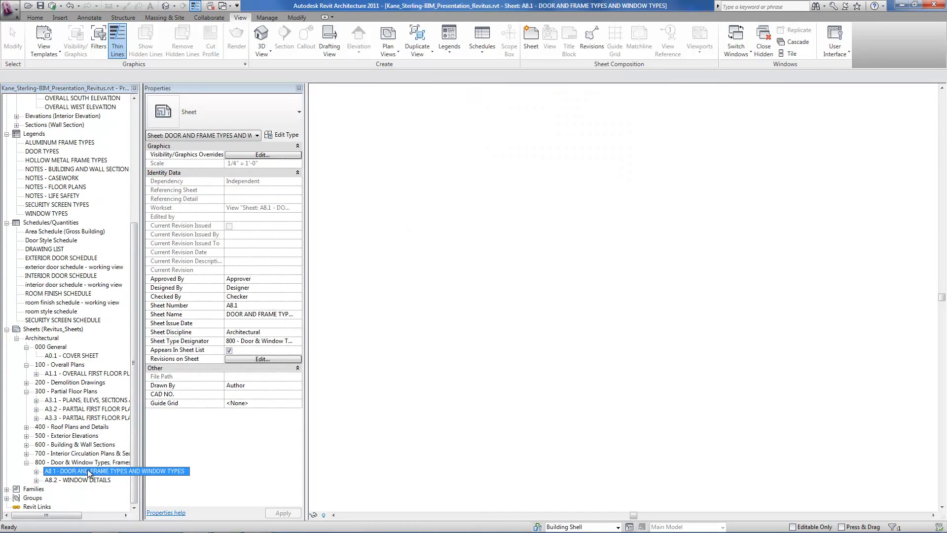
Step: Place the SECURITY SCREEN SCHEDULE on sheet A8.1 below the WINDOW TYPES legend
{"action": "left_click", "coordinate": [67, 321]}
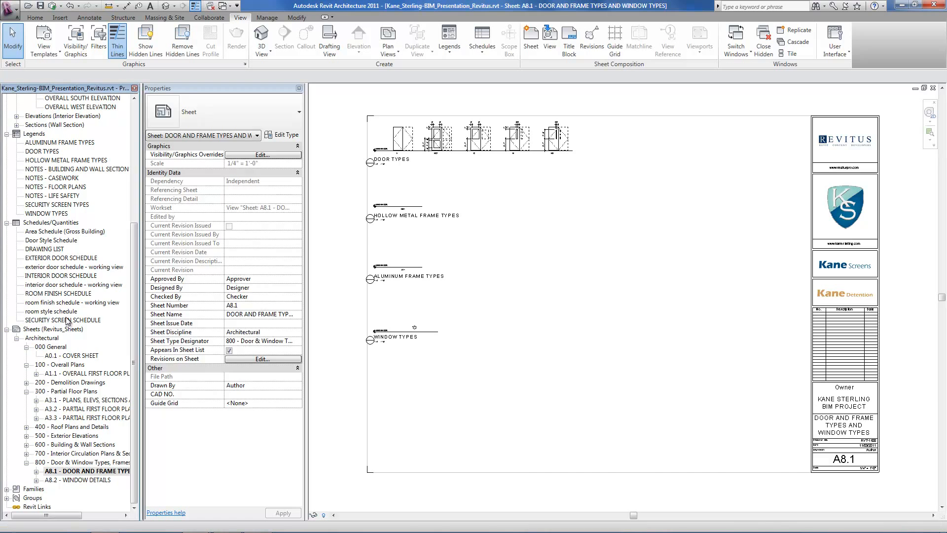
{"action": "left_click_drag", "start_coordinate": [492, 401], "coordinate": [493, 401]}
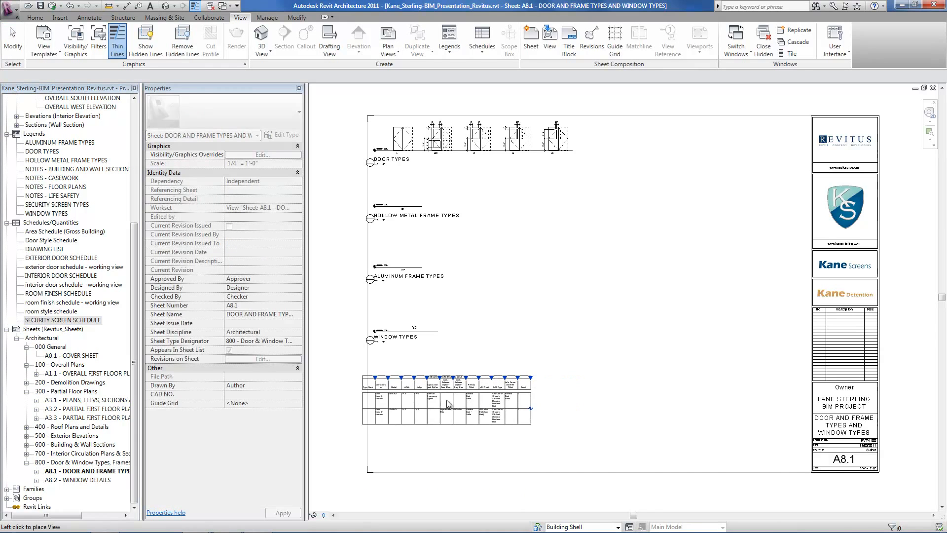
{"action": "left_click", "coordinate": [463, 393]}
Step: Widen the placed schedule's Manufacturer, Egress and Lock Option, finish and infill columns until each row's text fits on one line
{"action": "scroll", "coordinate": [395, 405], "scroll_direction": "up", "scroll_amount": 5}
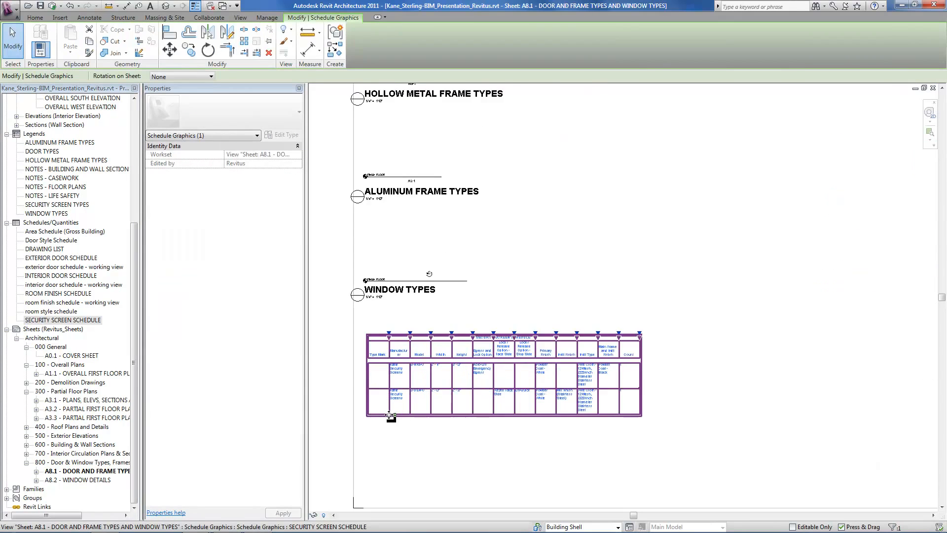
{"action": "left_click_drag", "start_coordinate": [421, 316], "coordinate": [441, 316]}
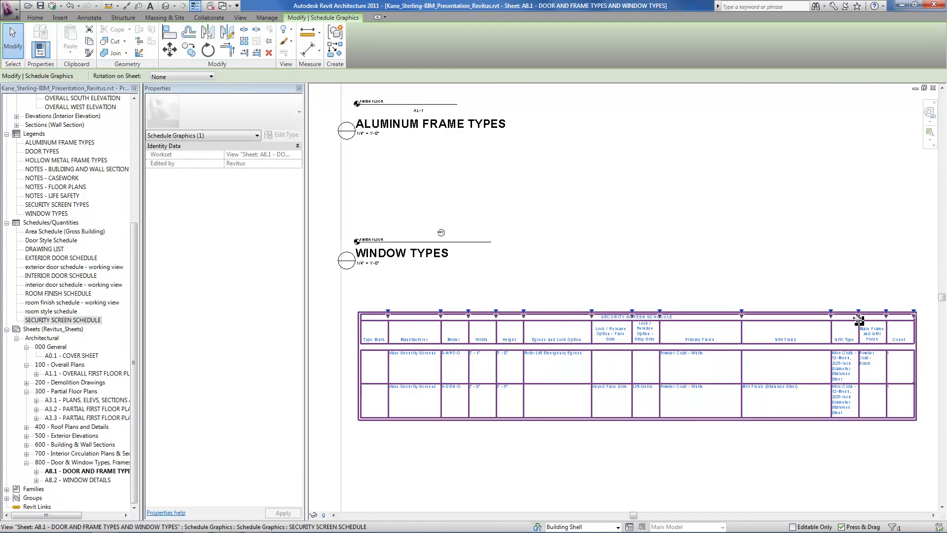
{"action": "scroll", "coordinate": [859, 320], "scroll_direction": "up", "scroll_amount": 4}
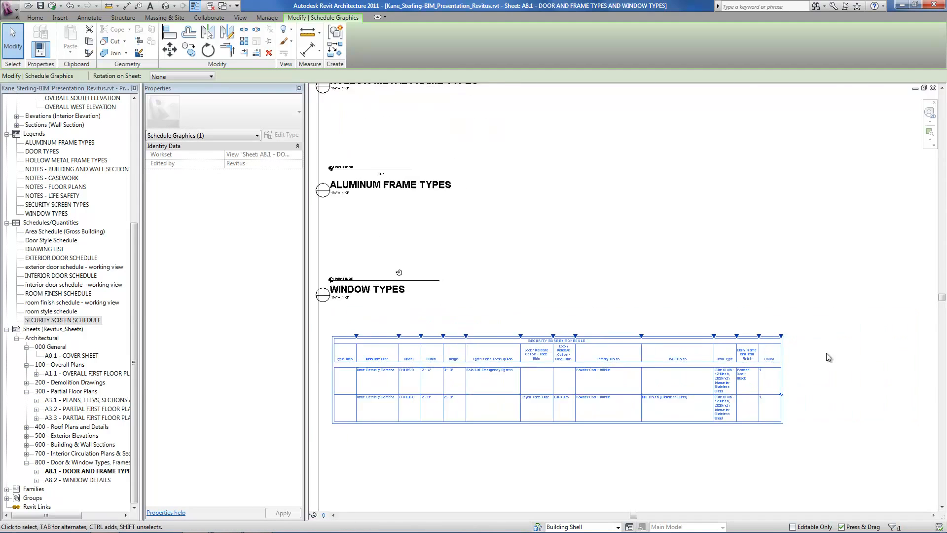
{"action": "left_click_drag", "start_coordinate": [835, 327], "coordinate": [896, 334]}
{"action": "scroll", "coordinate": [492, 410], "scroll_direction": "down", "scroll_amount": 3}
{"action": "scroll", "coordinate": [490, 405], "scroll_direction": "up", "scroll_amount": 5}
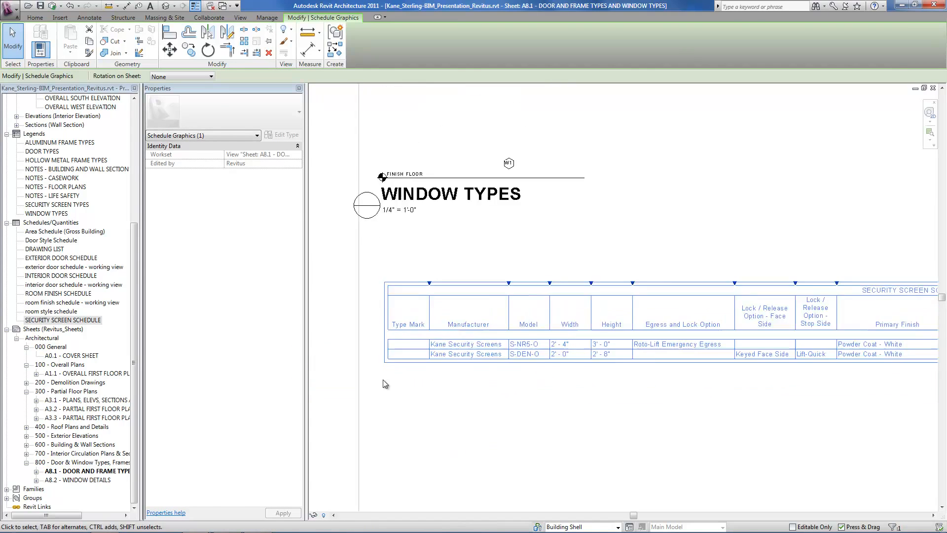
{"action": "left_click", "coordinate": [450, 407]}
{"action": "scroll", "coordinate": [388, 385], "scroll_direction": "up", "scroll_amount": 2}
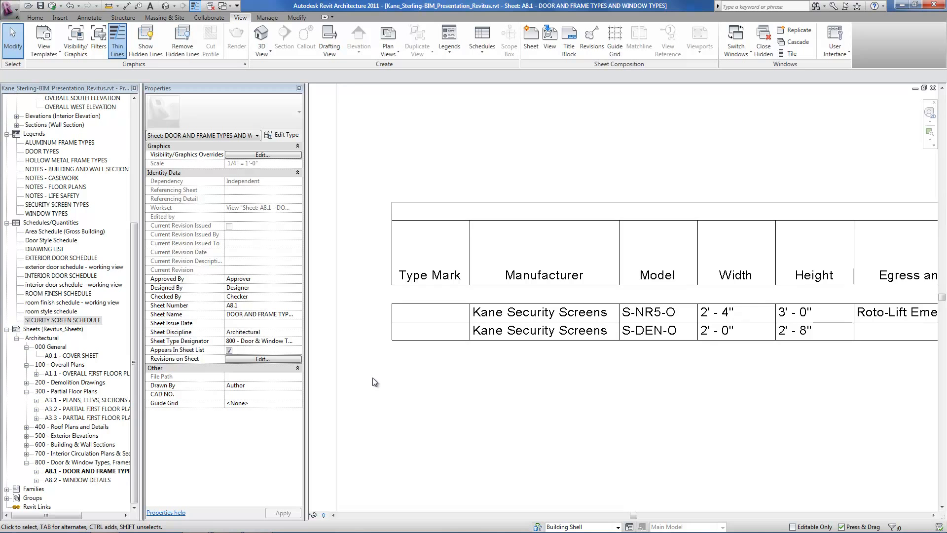
Step: In the 3D view, set the Type Mark of the 28" x 36" security screen's type to SS-1
{"action": "scroll", "coordinate": [372, 378], "scroll_direction": "down", "scroll_amount": 2}
{"action": "scroll", "coordinate": [373, 379], "scroll_direction": "down", "scroll_amount": 4}
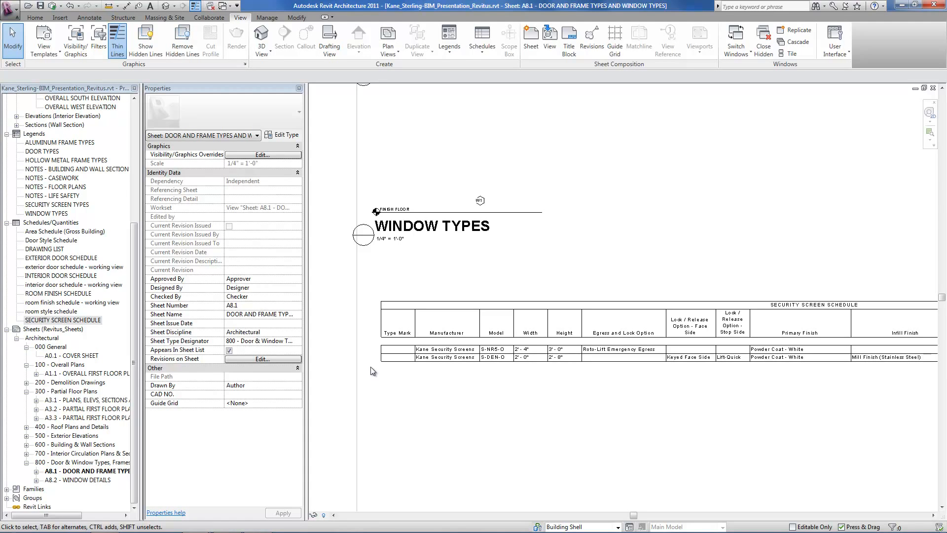
{"action": "left_click", "coordinate": [166, 7]}
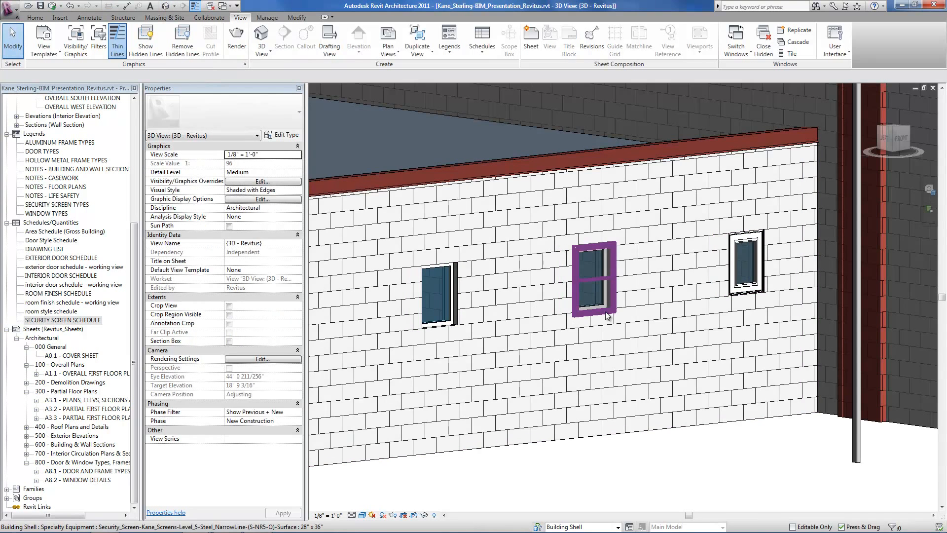
{"action": "left_click", "coordinate": [608, 317]}
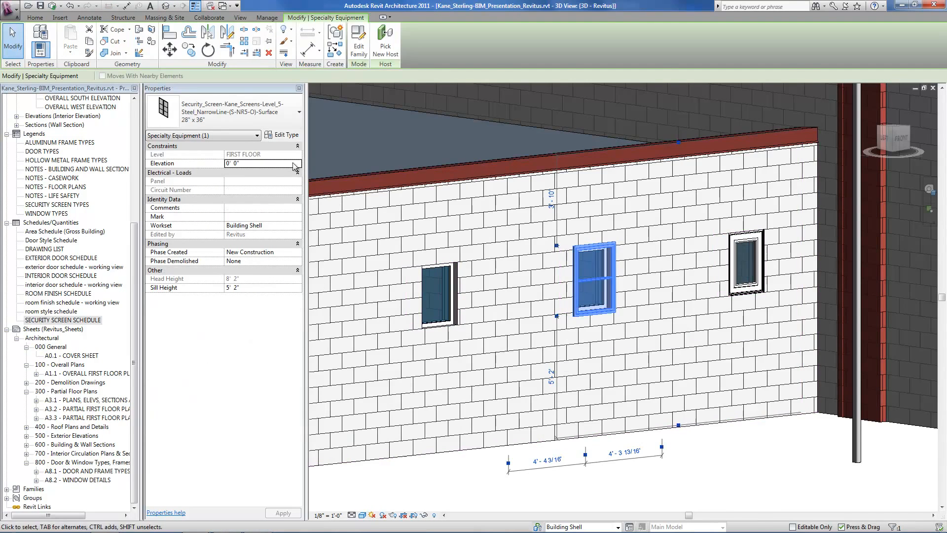
{"action": "left_click", "coordinate": [280, 136]}
{"action": "left_click_drag", "start_coordinate": [290, 212], "coordinate": [290, 329]}
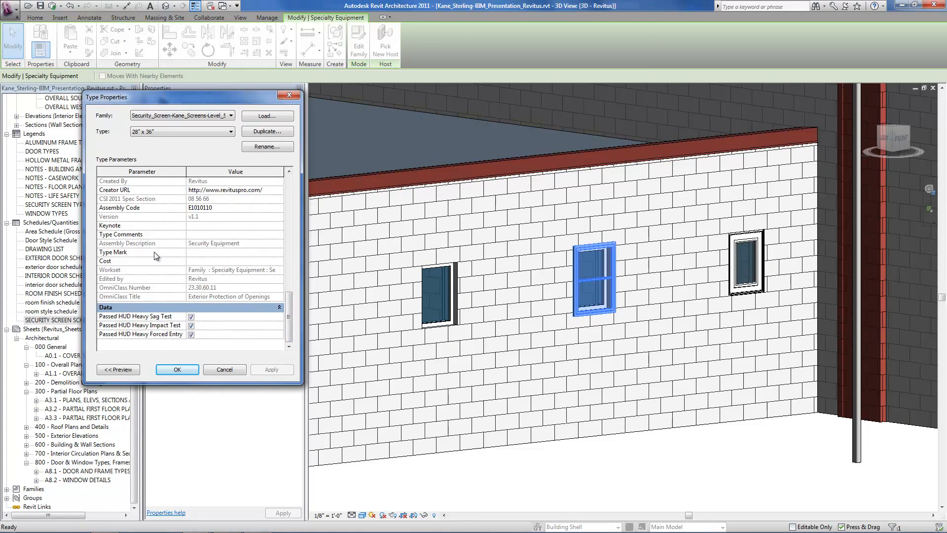
{"action": "left_click", "coordinate": [203, 252]}
{"action": "type", "text": "SS-1"}
{"action": "left_click", "coordinate": [183, 370]}
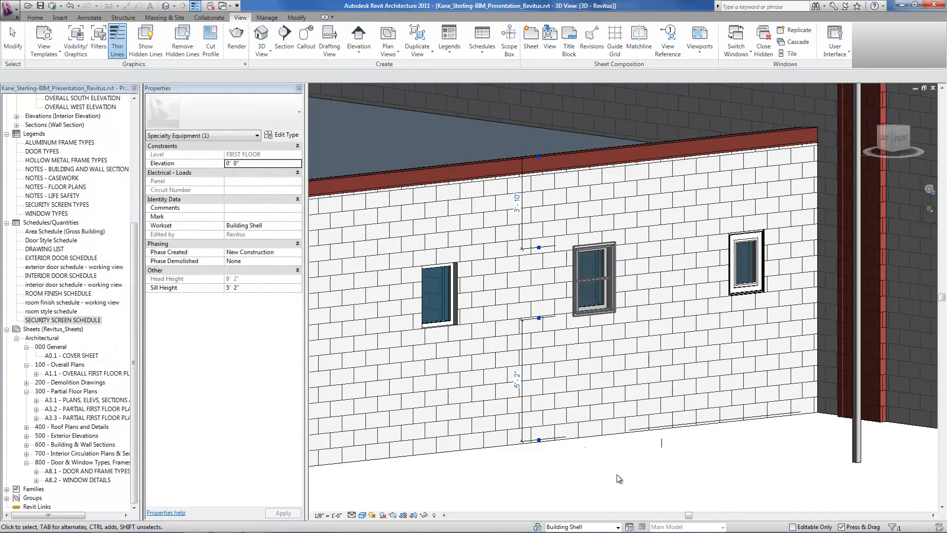
Step: Check the schedule on sheet A8.1, and clear the Type Mark of the 28" x 36" security screen type from the project's Specialty Equipment families
{"action": "key", "text": "ctrl+Tab"}
{"action": "scroll", "coordinate": [370, 383], "scroll_direction": "up", "scroll_amount": 2}
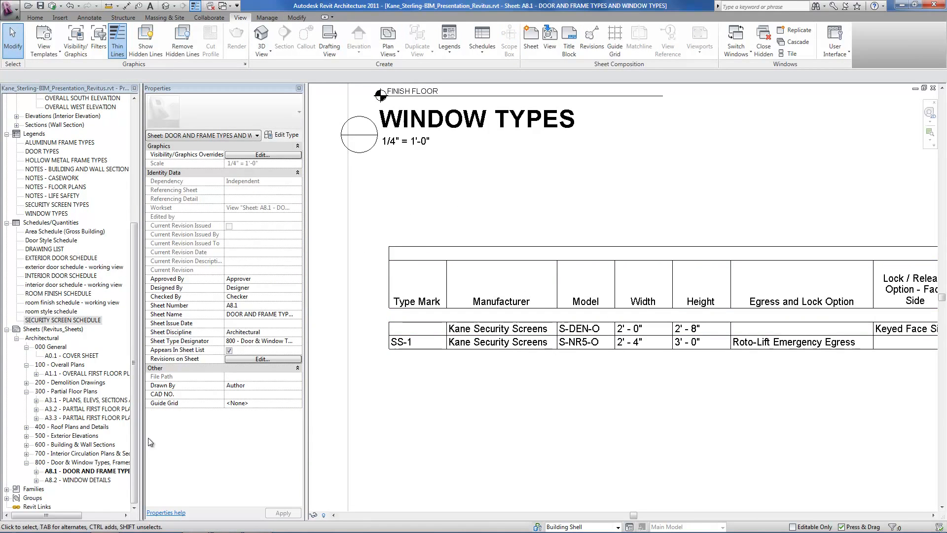
{"action": "left_click_drag", "start_coordinate": [134, 366], "coordinate": [138, 406]}
{"action": "left_click", "coordinate": [7, 489]}
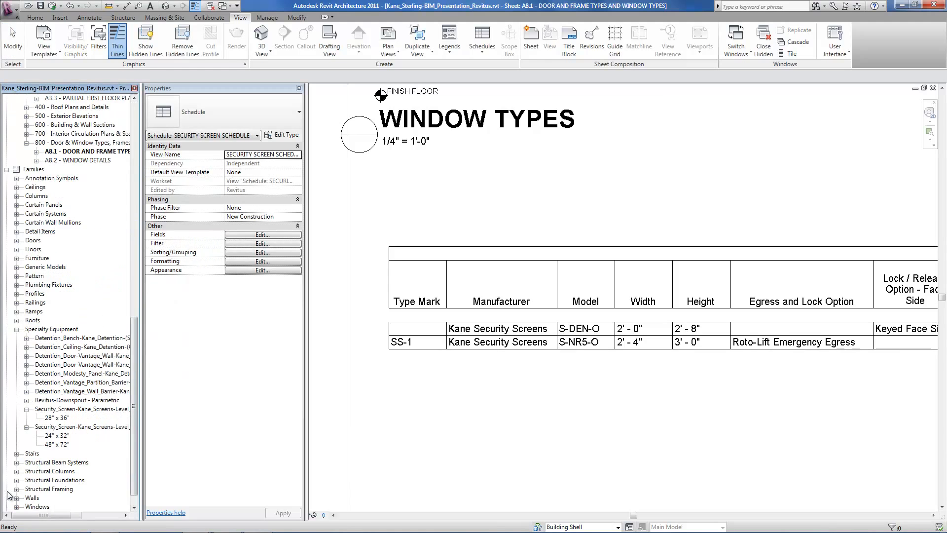
{"action": "left_click", "coordinate": [58, 417]}
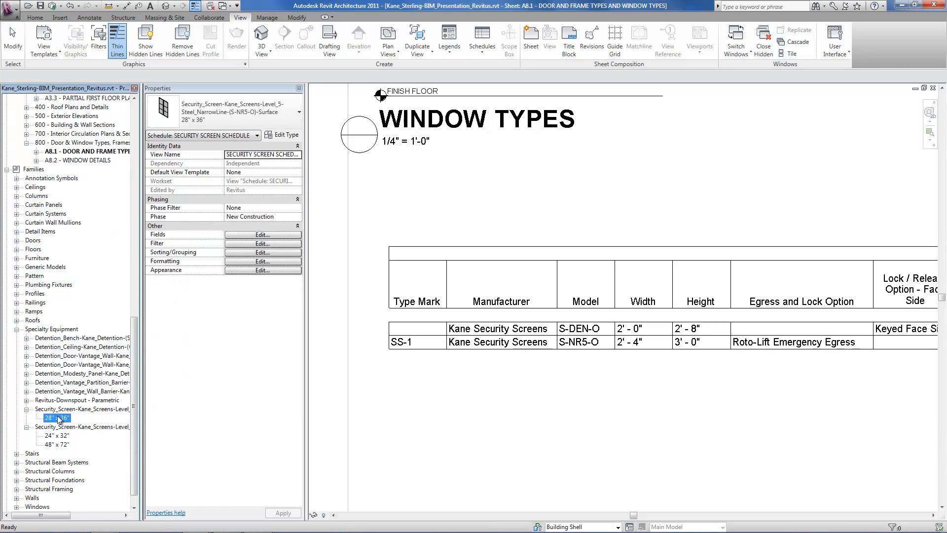
{"action": "double_click", "coordinate": [58, 418]}
{"action": "left_click_drag", "start_coordinate": [291, 198], "coordinate": [284, 309]}
{"action": "left_click", "coordinate": [224, 270]}
{"action": "key", "text": "BackSpace"}
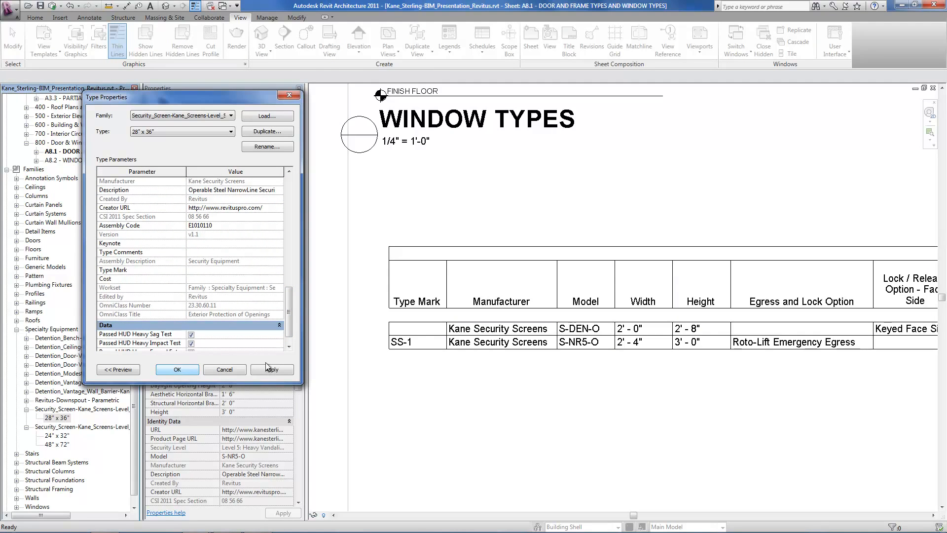
{"action": "key", "text": "Return"}
Step: Open the TYPICAL CELL PLAN floor plan at the W1 window
{"action": "left_click_drag", "start_coordinate": [134, 328], "coordinate": [134, 113]}
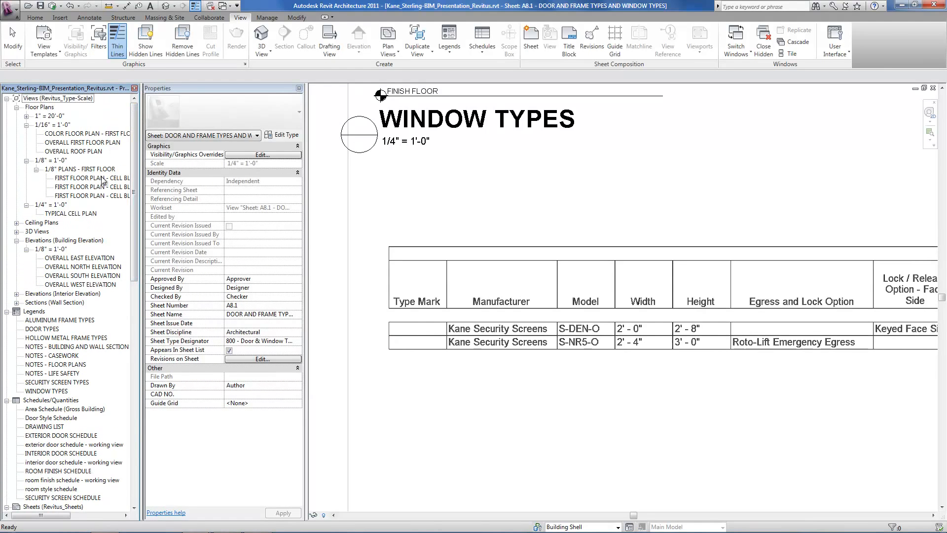
{"action": "left_click", "coordinate": [74, 214]}
{"action": "double_click", "coordinate": [74, 213]}
{"action": "scroll", "coordinate": [688, 431], "scroll_direction": "up", "scroll_amount": 4}
{"action": "scroll", "coordinate": [687, 432], "scroll_direction": "up", "scroll_amount": 1}
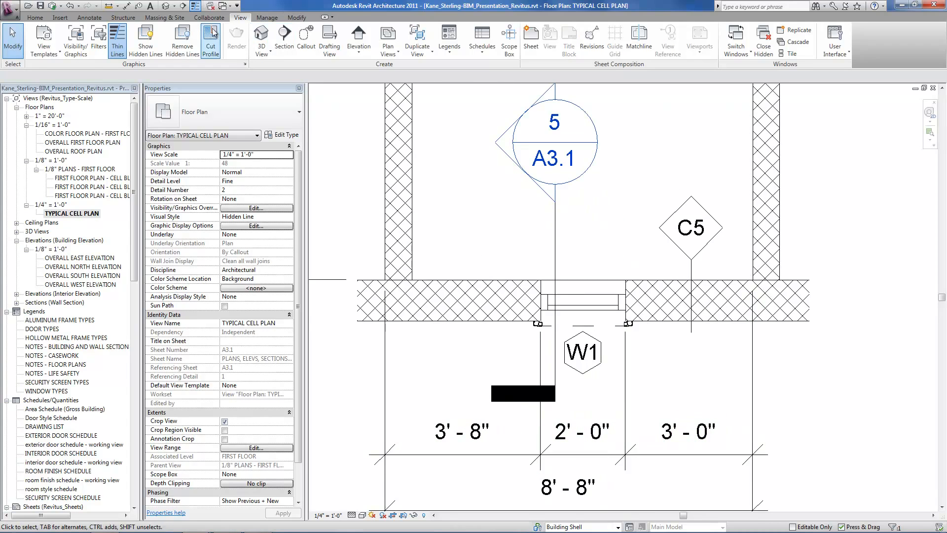
Step: Tag the security screen at window W1 by category, and place the tag with a bent leader below and to the right of the screen
{"action": "left_click", "coordinate": [90, 17]}
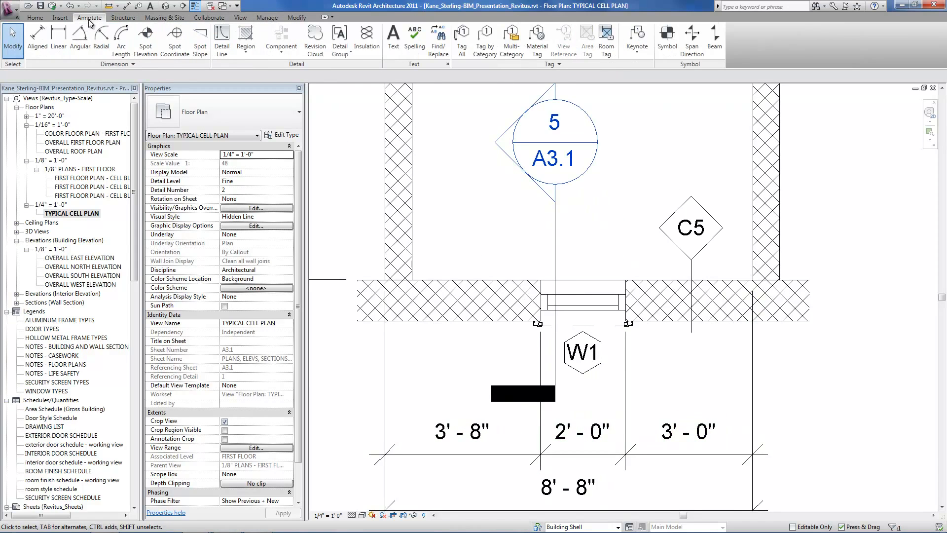
{"action": "left_click", "coordinate": [495, 48]}
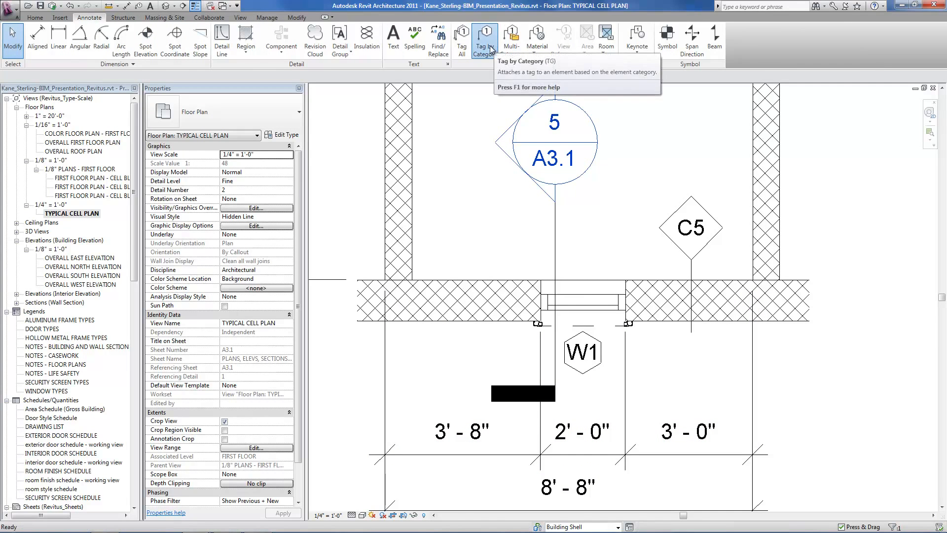
{"action": "left_click", "coordinate": [620, 331]}
{"action": "left_click_drag", "start_coordinate": [741, 340], "coordinate": [710, 384]}
{"action": "left_click_drag", "start_coordinate": [657, 351], "coordinate": [662, 370]}
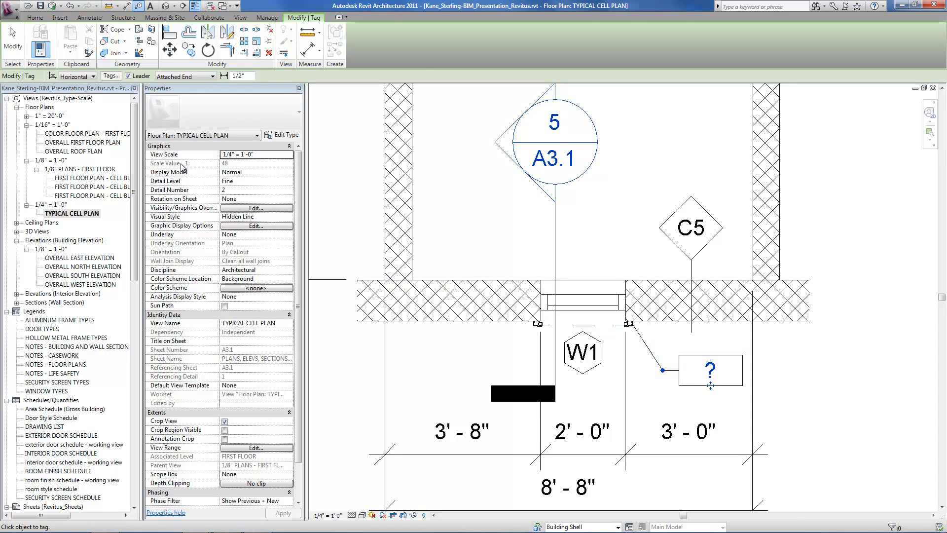
{"action": "left_click", "coordinate": [14, 36]}
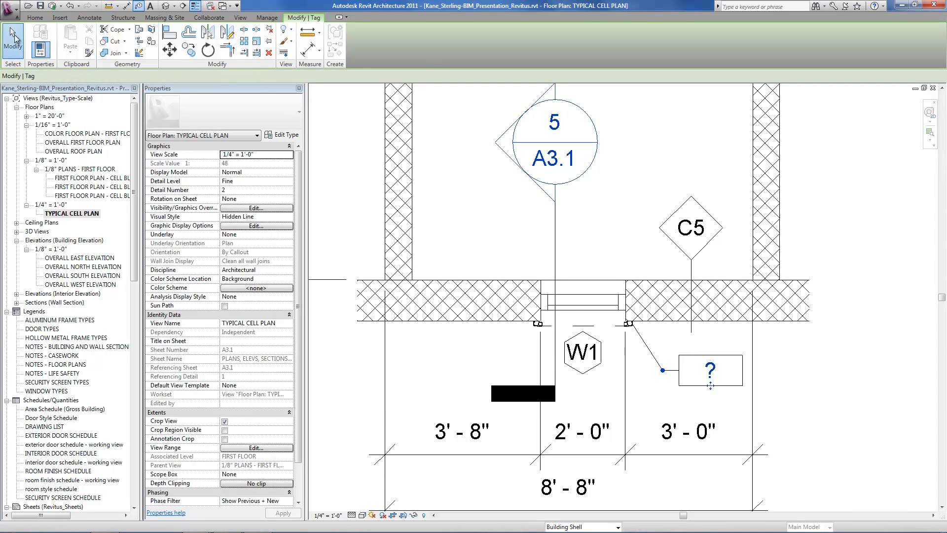
Step: Set the type mark in the security screen's tag to SS-1 and accept the change to the type parameter
{"action": "left_click", "coordinate": [800, 379]}
{"action": "left_click", "coordinate": [729, 390]}
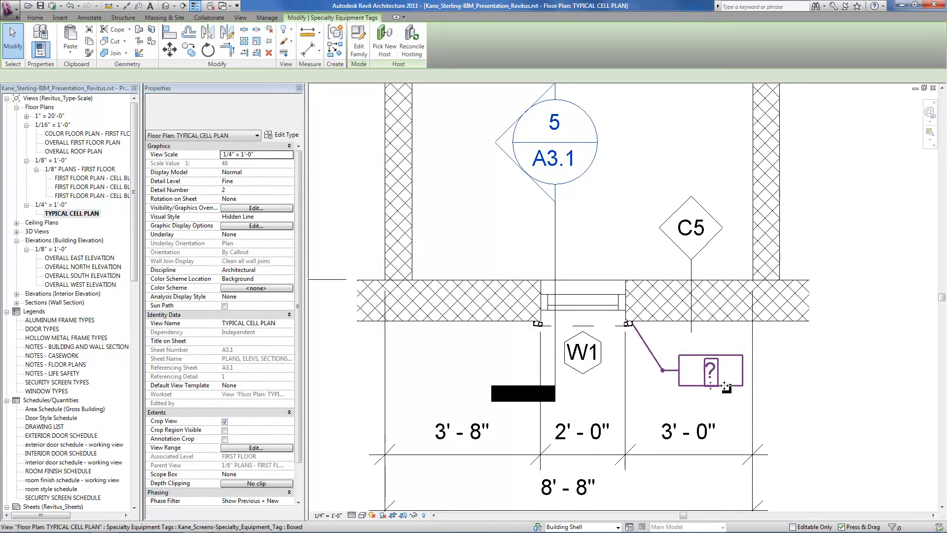
{"action": "left_click", "coordinate": [709, 369]}
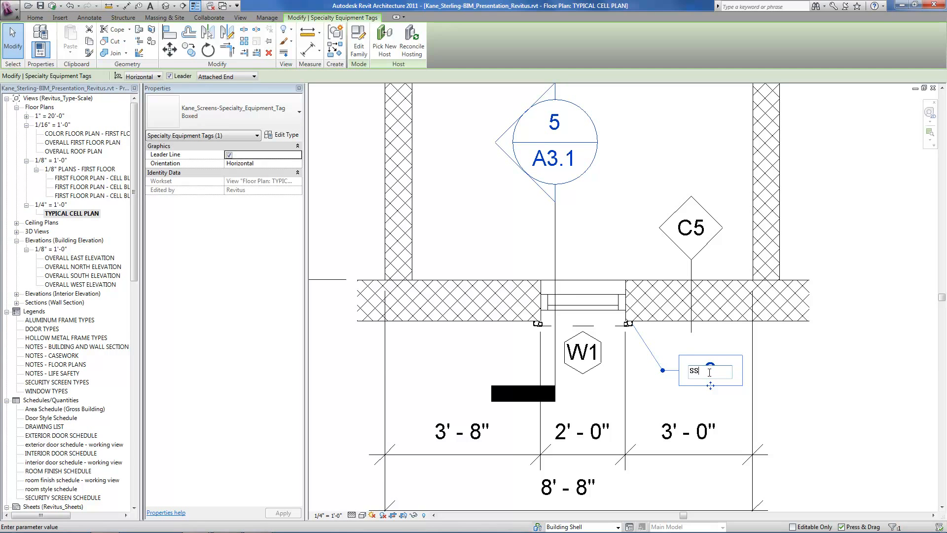
{"action": "key", "text": "Return"}
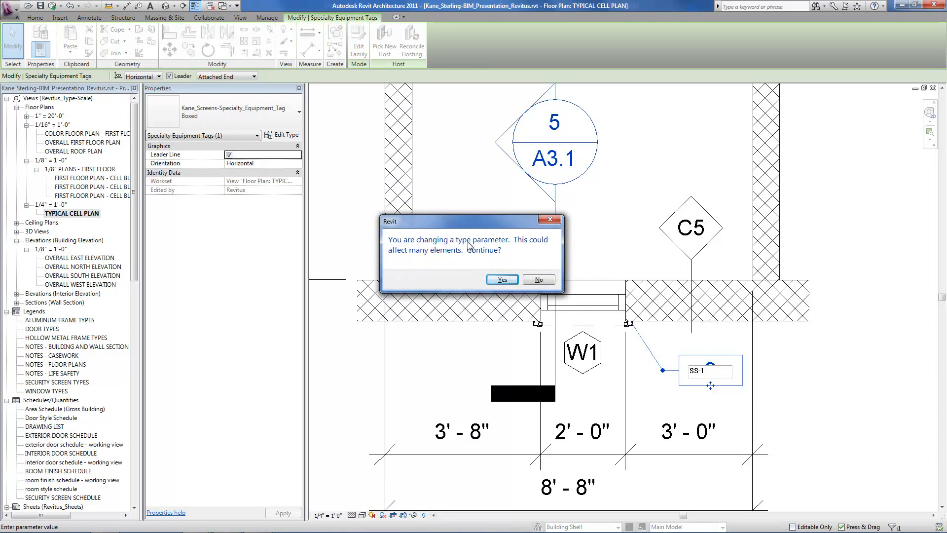
{"action": "left_click", "coordinate": [503, 280]}
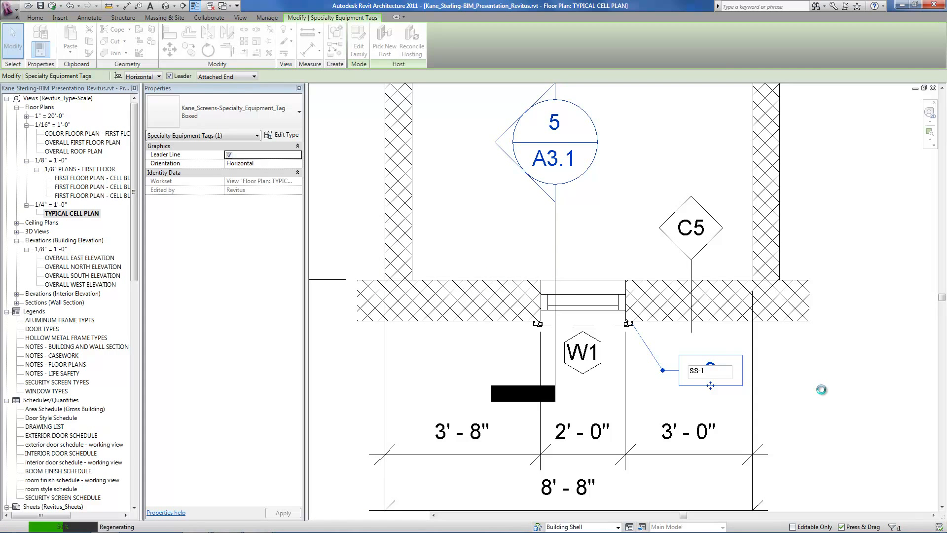
{"action": "left_click", "coordinate": [823, 393]}
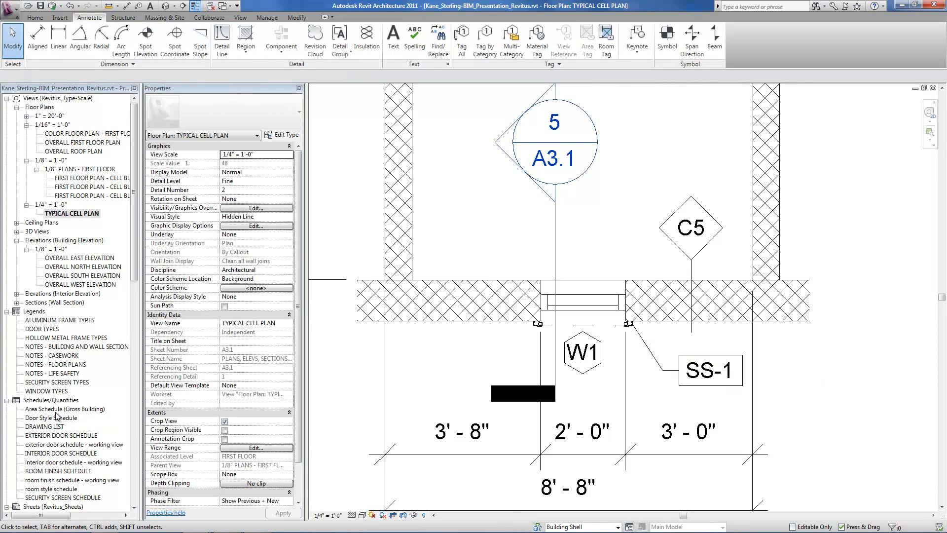
Step: In the SECURITY SCREEN SCHEDULE, set the S-DEN-O screen's Type Mark to SS-2 and widen the Manufacturer, Egress and Lock Option, and face side lock columns
{"action": "double_click", "coordinate": [40, 499]}
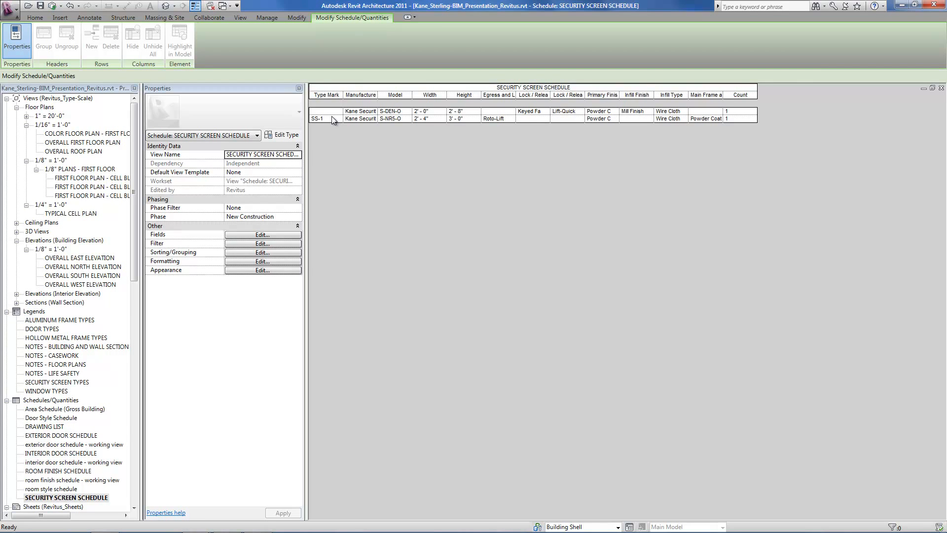
{"action": "left_click", "coordinate": [332, 111]}
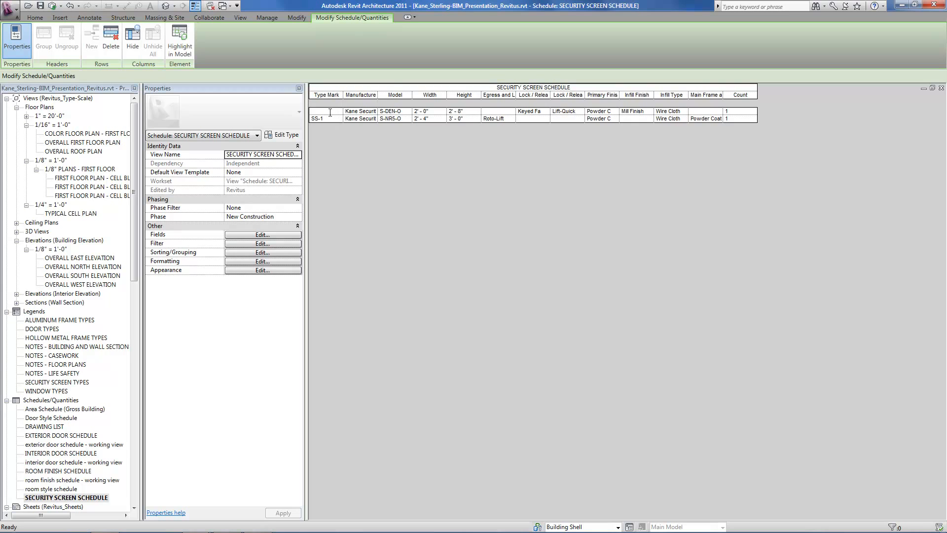
{"action": "type", "text": "SS-2"}
{"action": "key", "text": "Return"}
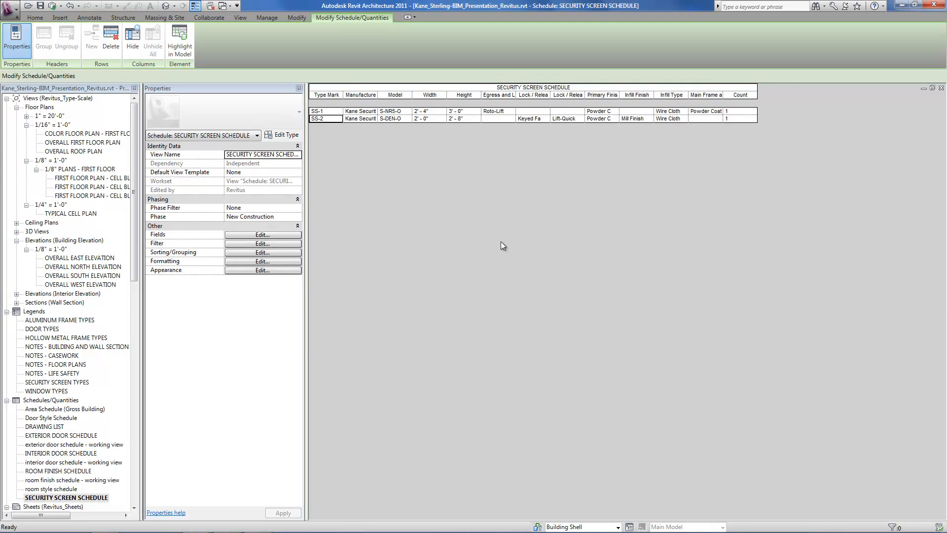
{"action": "left_click_drag", "start_coordinate": [378, 95], "coordinate": [412, 94]}
{"action": "left_click_drag", "start_coordinate": [550, 95], "coordinate": [668, 94]}
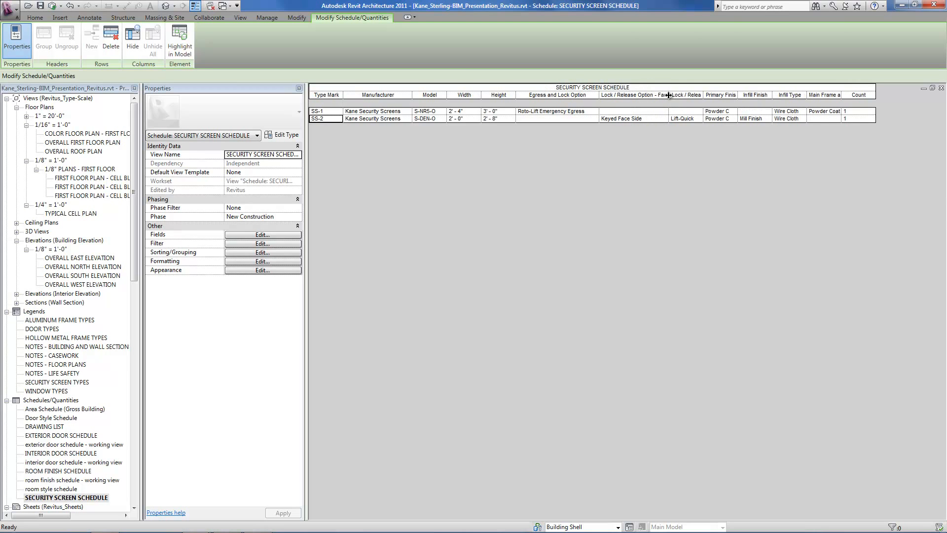
Step: Set the S-NR5-O screen's Type Mark to SS-4 in the schedule and apply it to all elements of the type
{"action": "left_click", "coordinate": [335, 112]}
{"action": "key", "text": "BackSpace"}
{"action": "type", "text": "4"}
{"action": "key", "text": "Return"}
{"action": "left_click", "coordinate": [500, 290]}
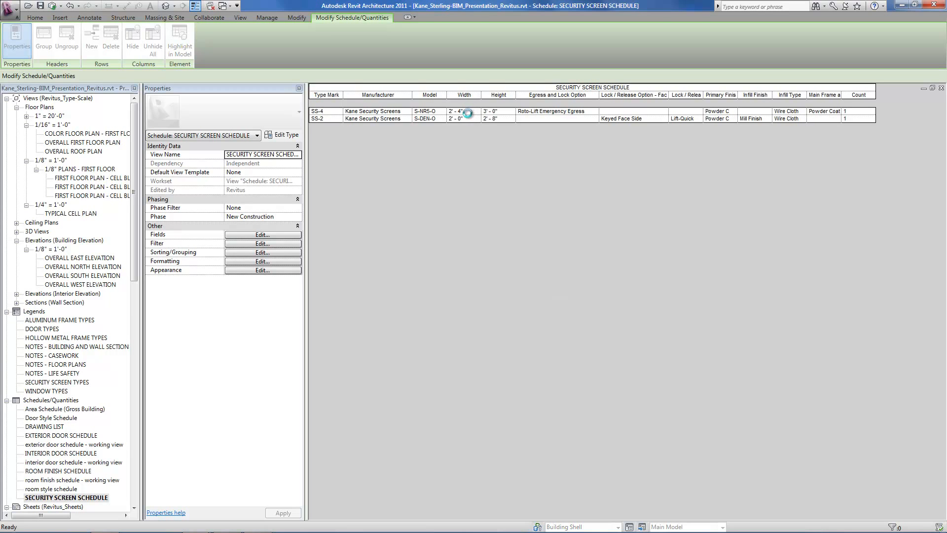
Step: Set the S-NR5-O screen's Width to 4' - 8" in the schedule and apply it to all elements of the type
{"action": "left_click", "coordinate": [468, 113]}
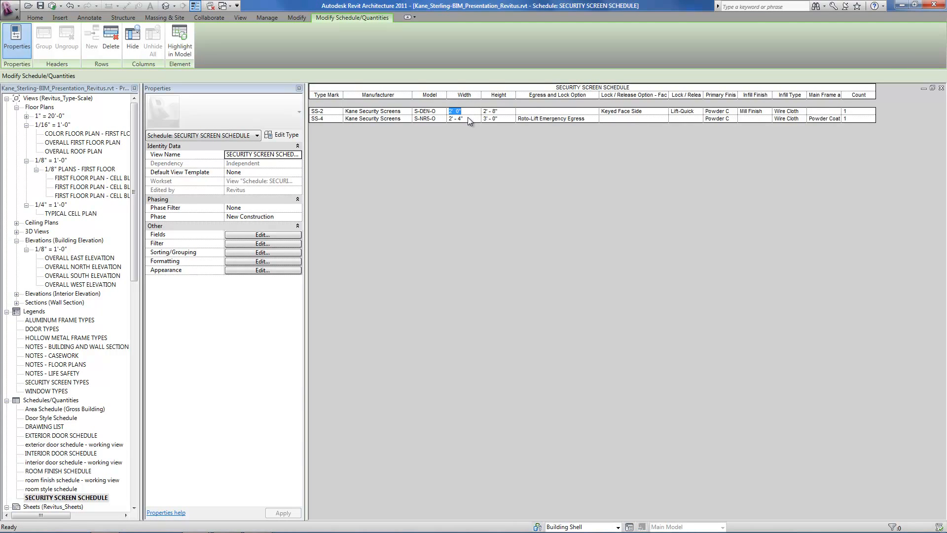
{"action": "type", "text": "4'8"}
{"action": "key", "text": "Return"}
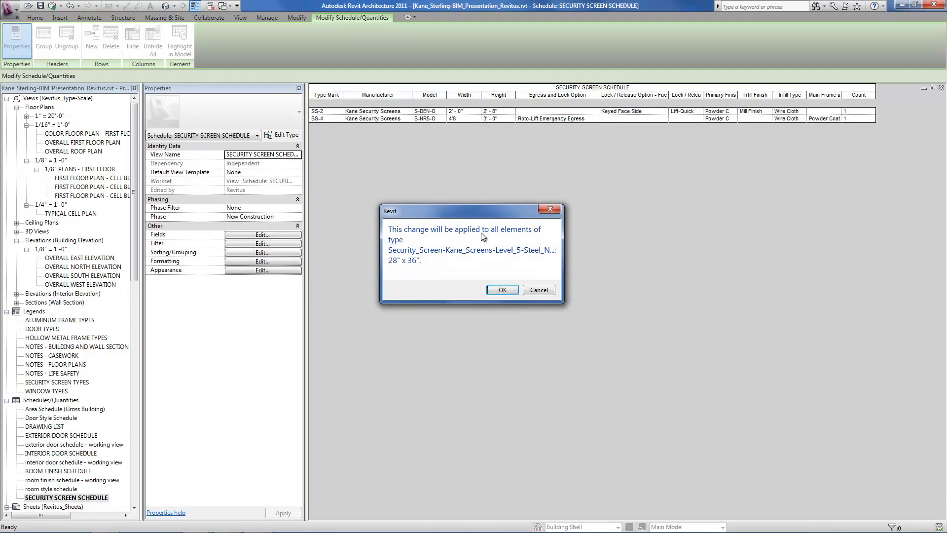
{"action": "left_click", "coordinate": [502, 290]}
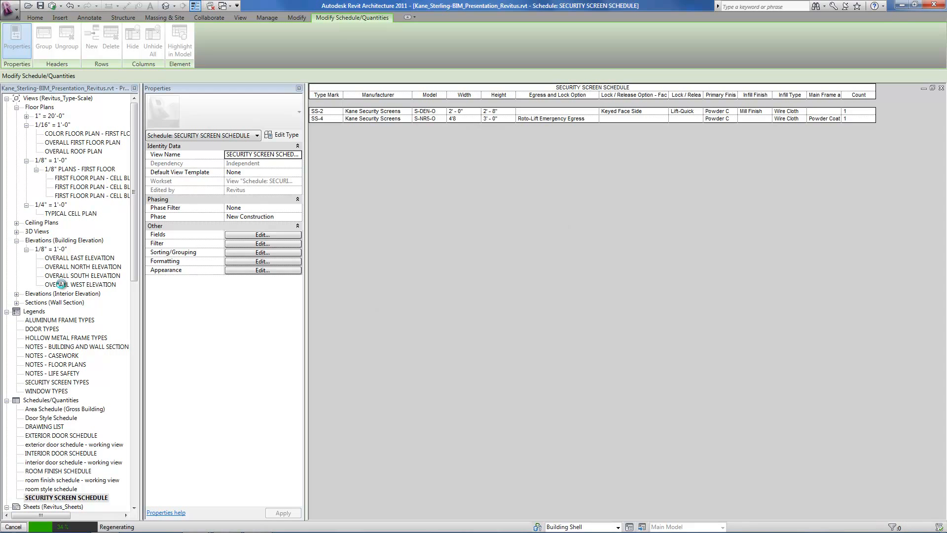
Step: Check the screen and its tag at window W1 in TYPICAL CELL PLAN, and return to the SECURITY SCREEN SCHEDULE
{"action": "double_click", "coordinate": [72, 213]}
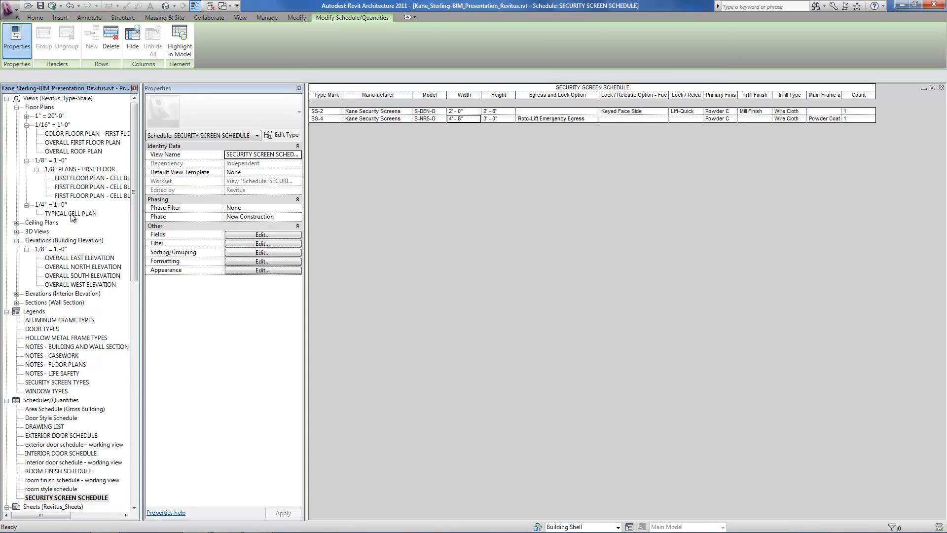
{"action": "left_click", "coordinate": [57, 383]}
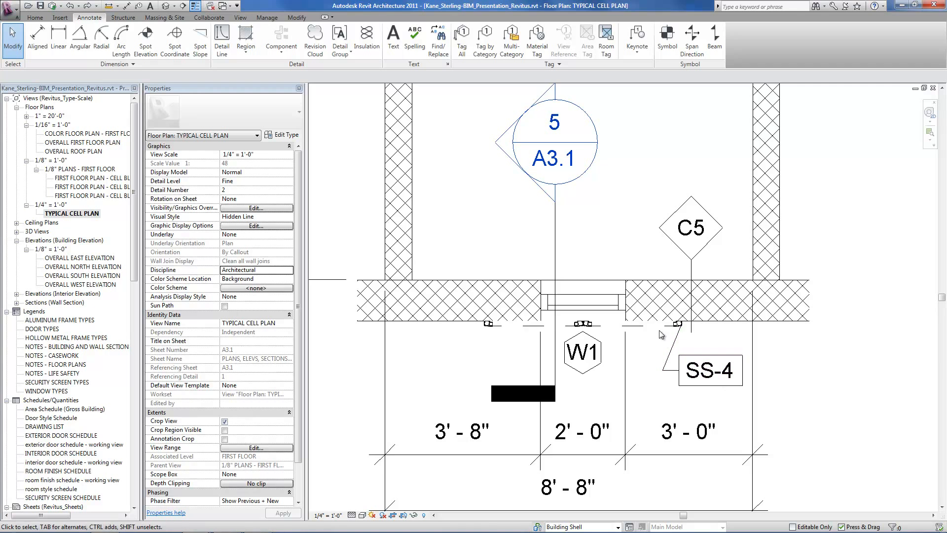
{"action": "double_click", "coordinate": [87, 497]}
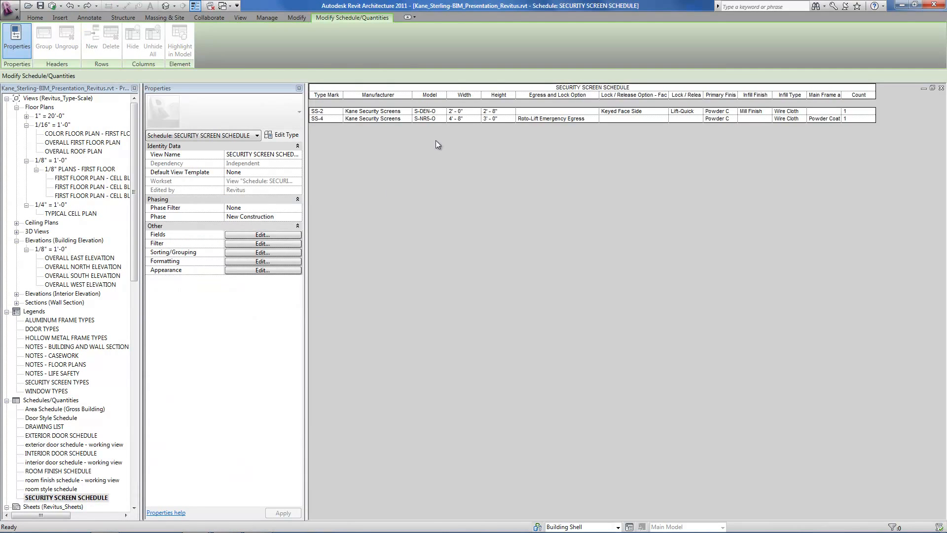
Step: Review the choices for the S-NR5-O screen's Egress and Lock Option and the S-DEN-O screen's face side Lock / Release Option
{"action": "left_click", "coordinate": [594, 119]}
{"action": "left_click", "coordinate": [595, 120]}
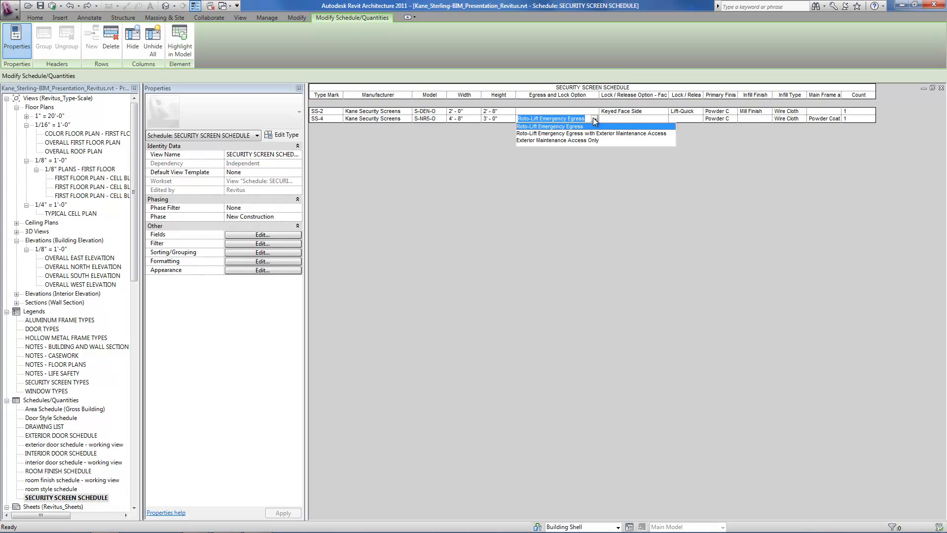
{"action": "left_click", "coordinate": [663, 112]}
{"action": "left_click", "coordinate": [665, 114]}
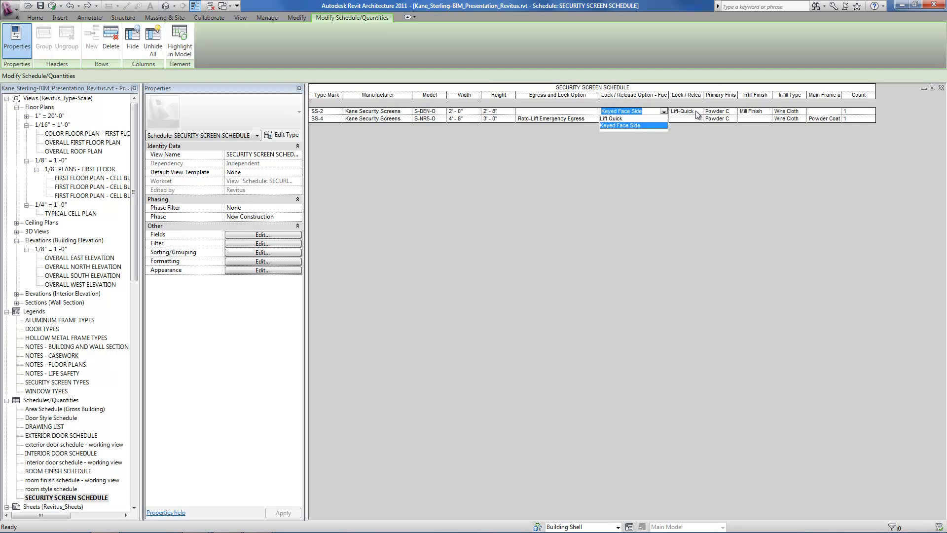
{"action": "left_click", "coordinate": [767, 154]}
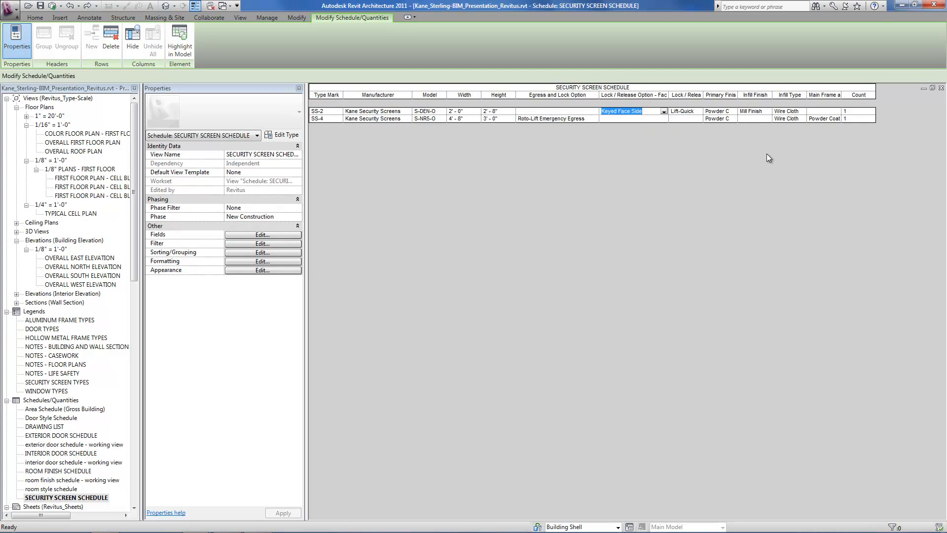
{"action": "left_click", "coordinate": [861, 113]}
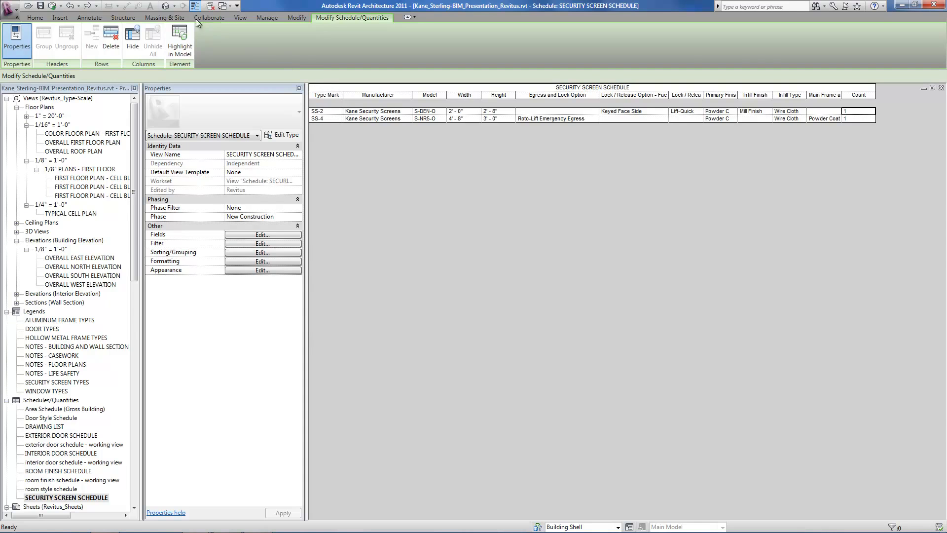
Step: In the default 3D view, array the S-NR5-O security screen linearly along the exterior wall as 12 ungrouped instances, one over each window
{"action": "left_click", "coordinate": [166, 6]}
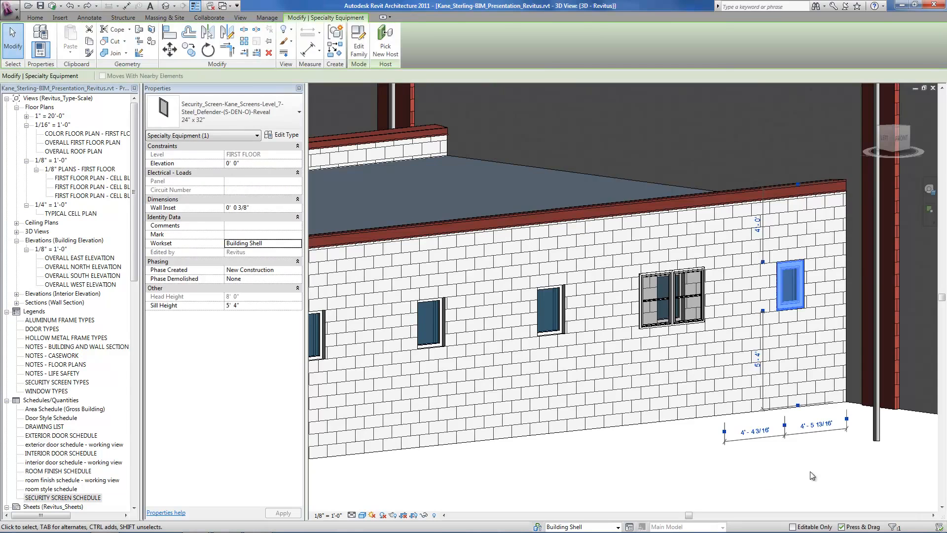
{"action": "left_click", "coordinate": [810, 472]}
{"action": "scroll", "coordinate": [943, 442], "scroll_direction": "down", "scroll_amount": 1}
{"action": "scroll", "coordinate": [931, 437], "scroll_direction": "down", "scroll_amount": 3}
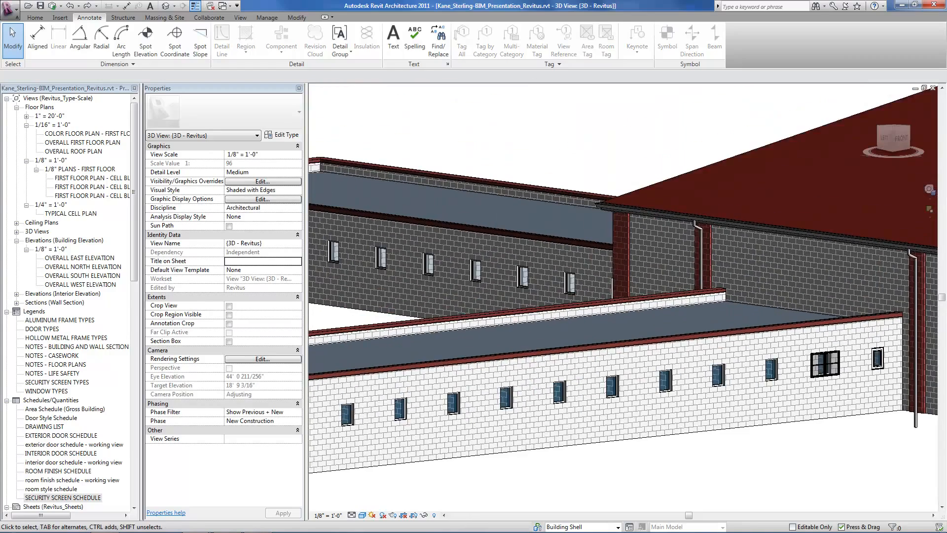
{"action": "scroll", "coordinate": [561, 479], "scroll_direction": "up", "scroll_amount": 1}
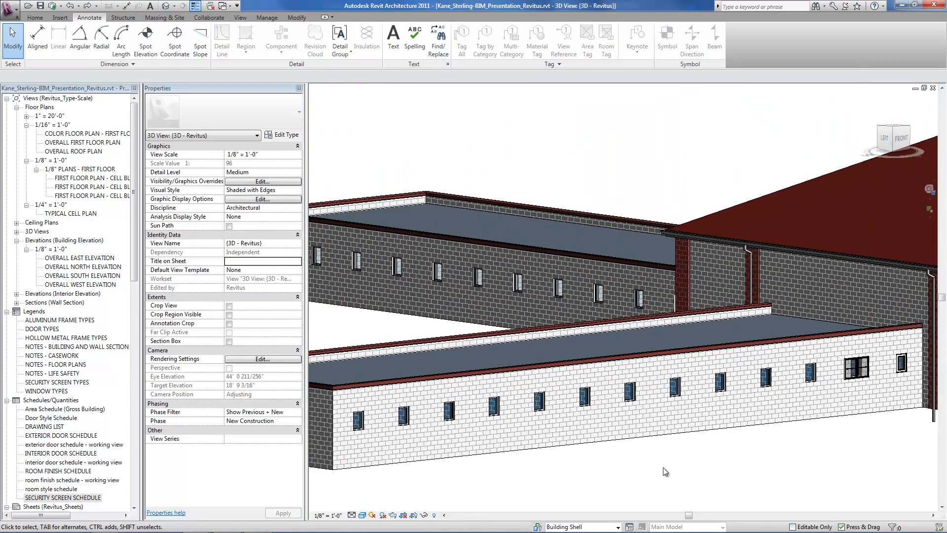
{"action": "left_click", "coordinate": [863, 378]}
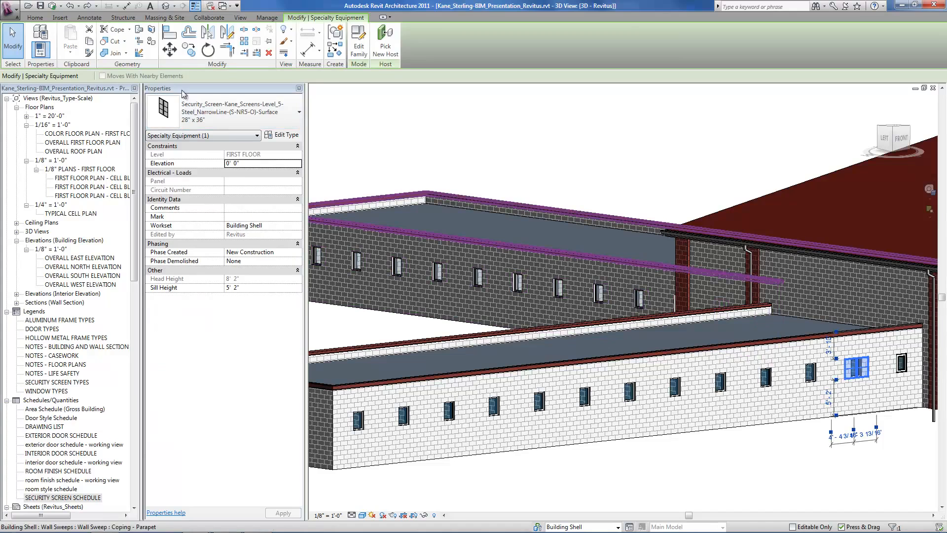
{"action": "left_click", "coordinate": [244, 40]}
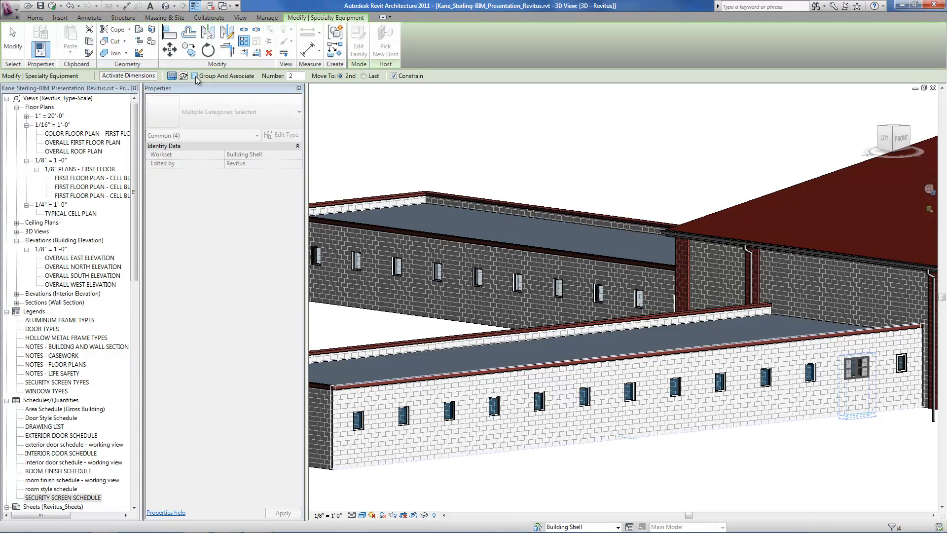
{"action": "double_click", "coordinate": [295, 76]}
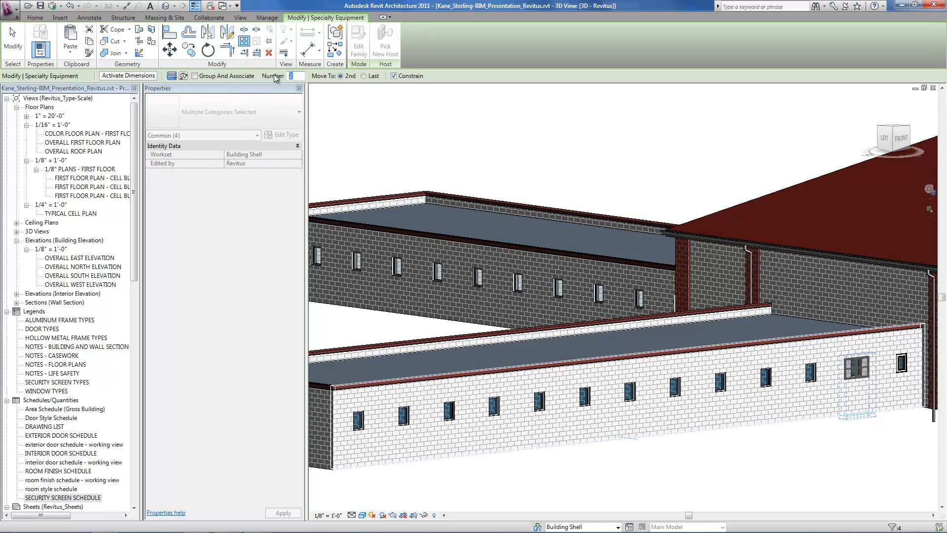
{"action": "type", "text": "12"}
{"action": "left_click", "coordinate": [876, 462]}
{"action": "type", "text": "18"}
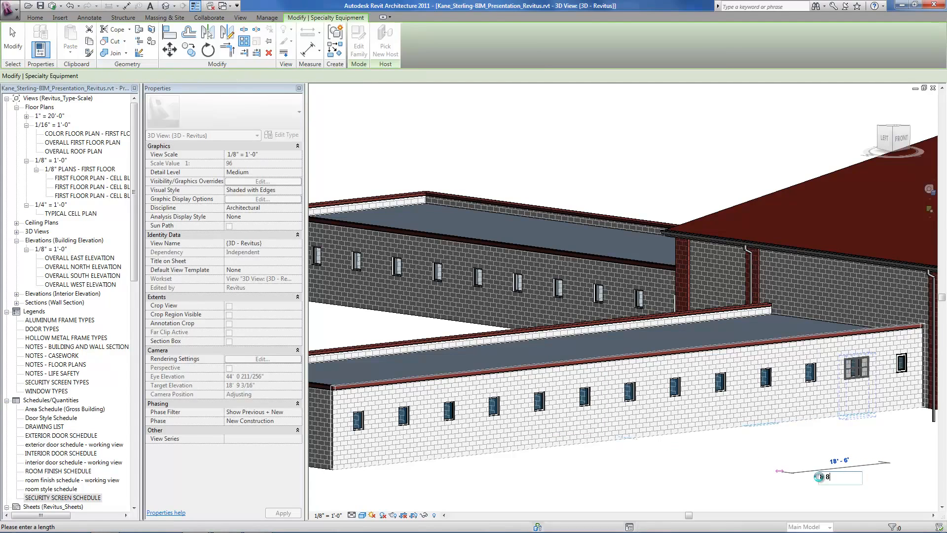
{"action": "key", "text": "Return"}
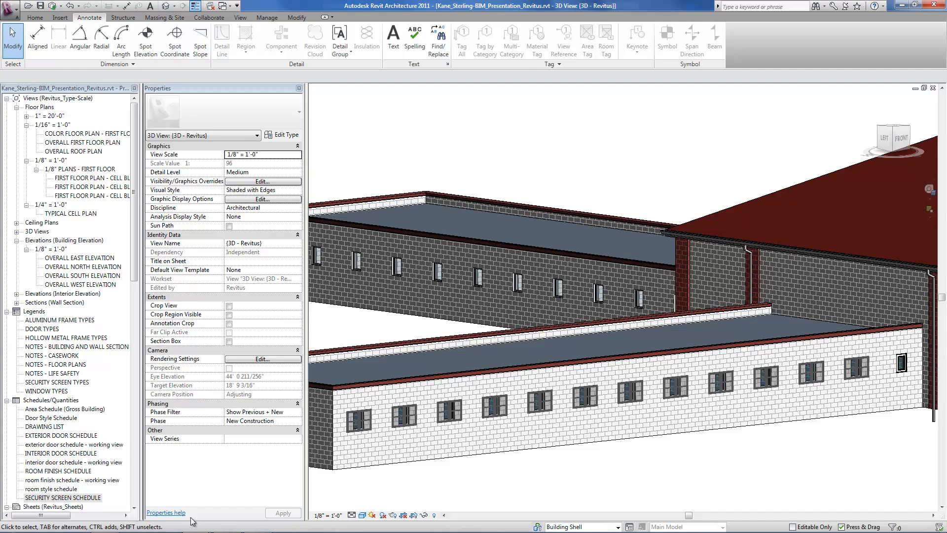
Step: In the SECURITY SCREEN SCHEDULE, turn off itemizing every instance so identical screens share one row
{"action": "double_click", "coordinate": [97, 498]}
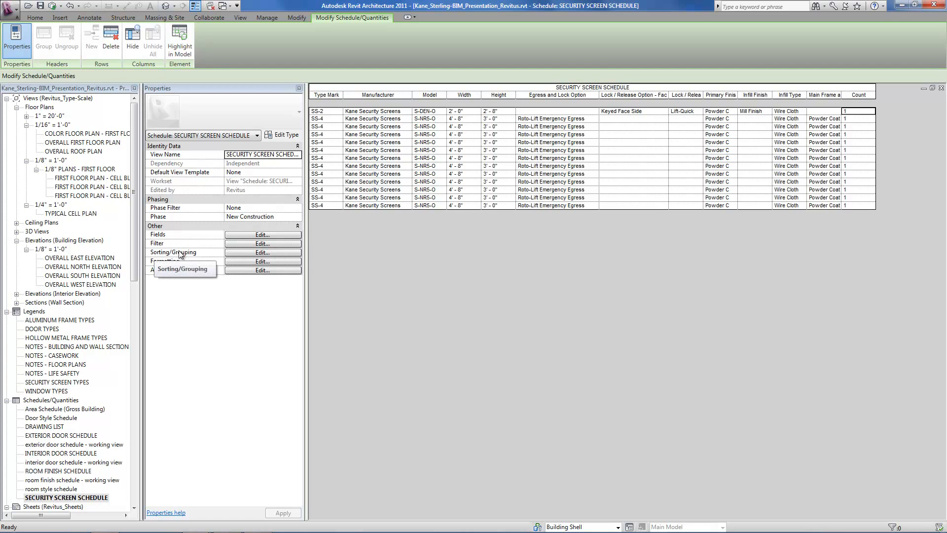
{"action": "left_click", "coordinate": [262, 253]}
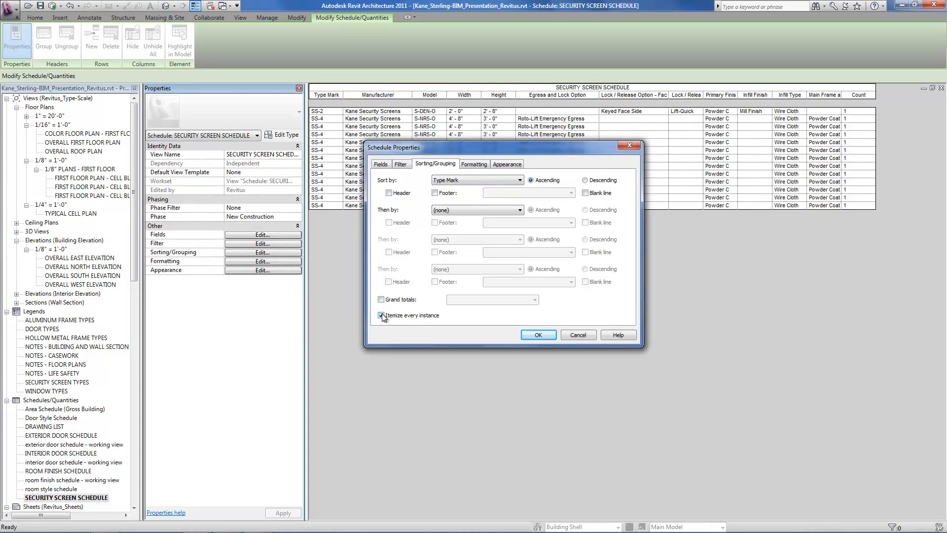
{"action": "left_click", "coordinate": [539, 335]}
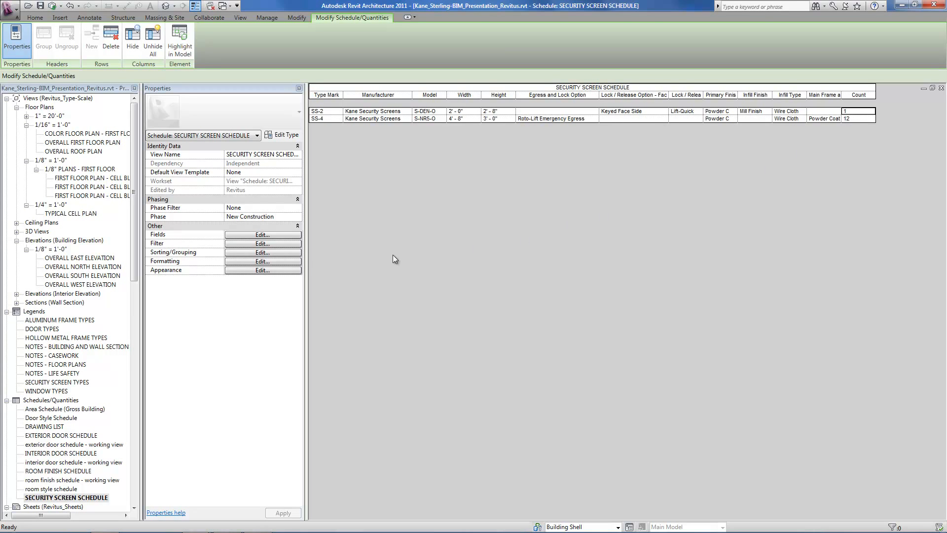
Step: Hide the Count field in the SECURITY SCREEN SCHEDULE's formatting
{"action": "left_click", "coordinate": [261, 262]}
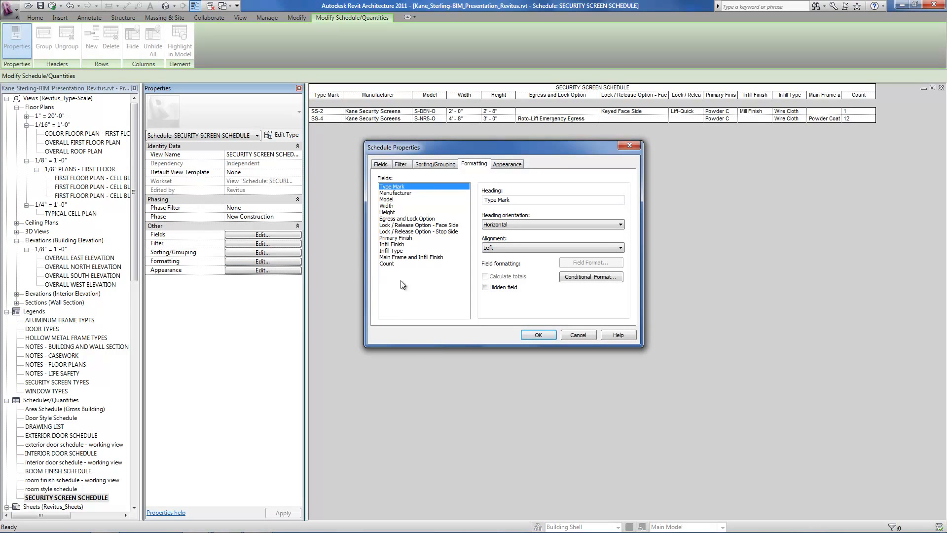
{"action": "left_click", "coordinate": [390, 263]}
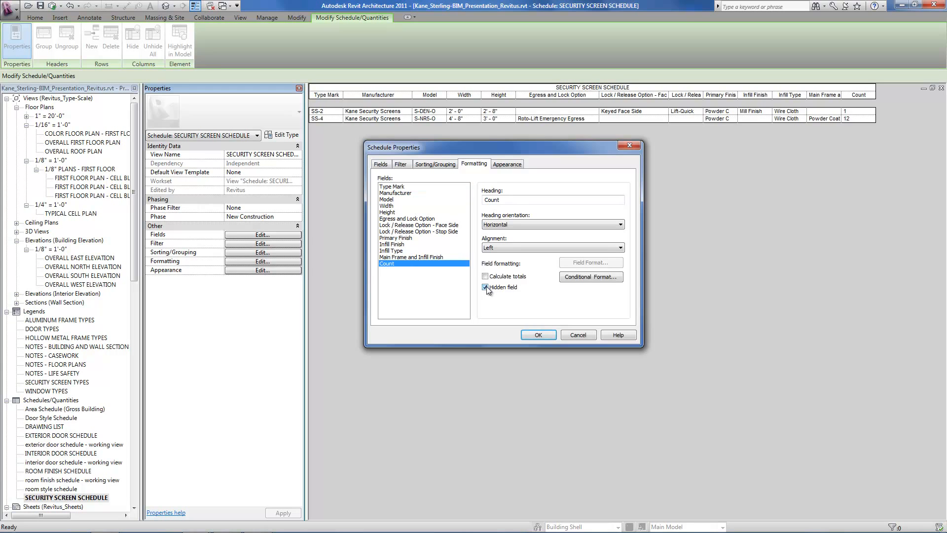
{"action": "left_click", "coordinate": [531, 336]}
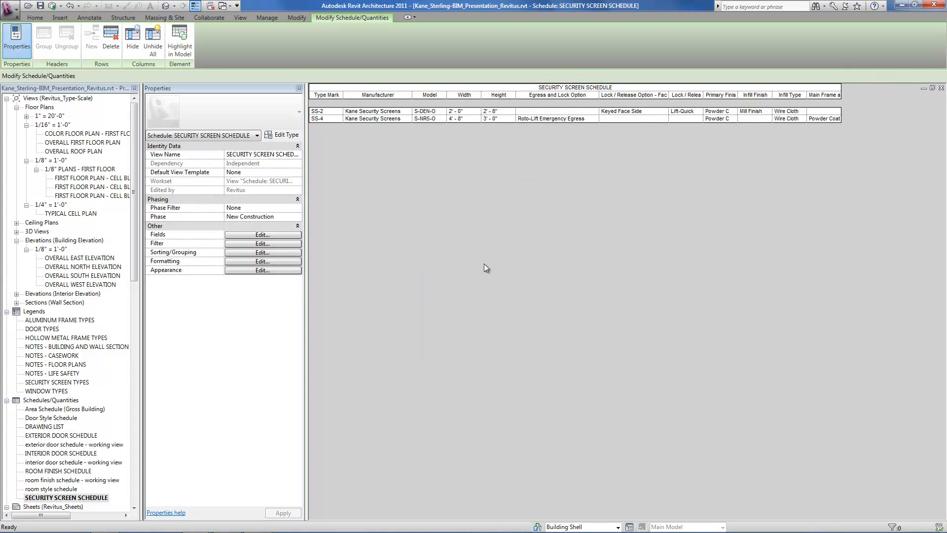
Step: Review the SECURITY SCREEN SCHEDULE on sheet A8.1, including its finish and infill columns, and open the A0.1 COVER SHEET
{"action": "left_click_drag", "start_coordinate": [133, 249], "coordinate": [123, 377]}
{"action": "double_click", "coordinate": [156, 350]}
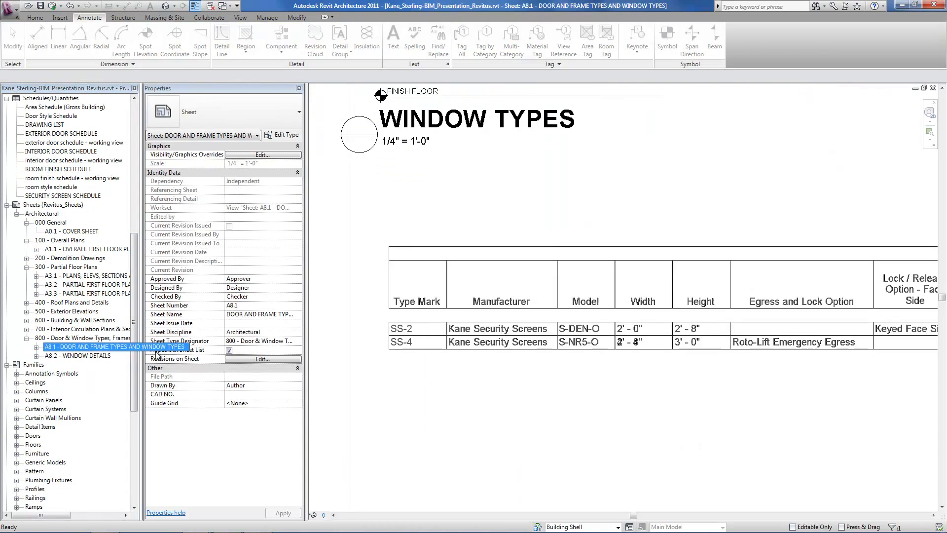
{"action": "scroll", "coordinate": [361, 397], "scroll_direction": "down", "scroll_amount": 3}
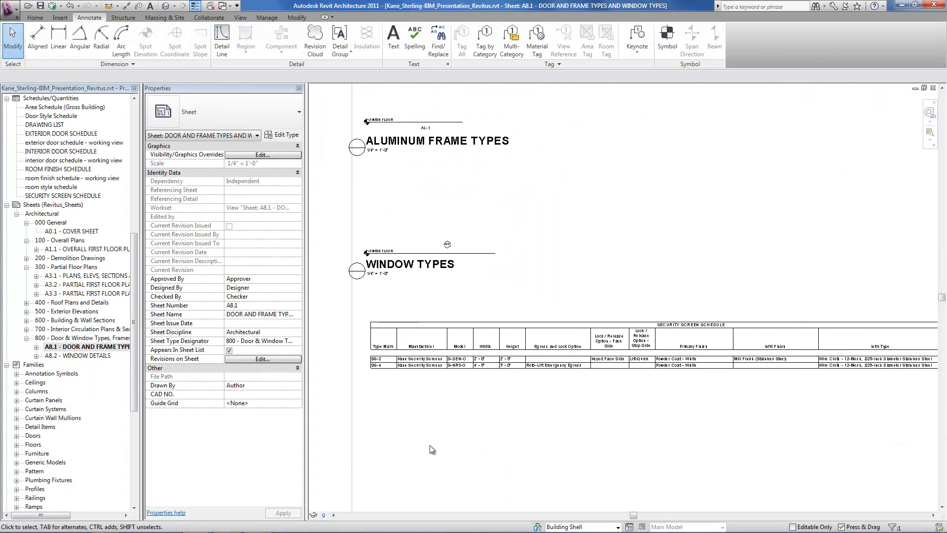
{"action": "scroll", "coordinate": [432, 449], "scroll_direction": "down", "scroll_amount": 2}
{"action": "scroll", "coordinate": [825, 408], "scroll_direction": "up", "scroll_amount": 3}
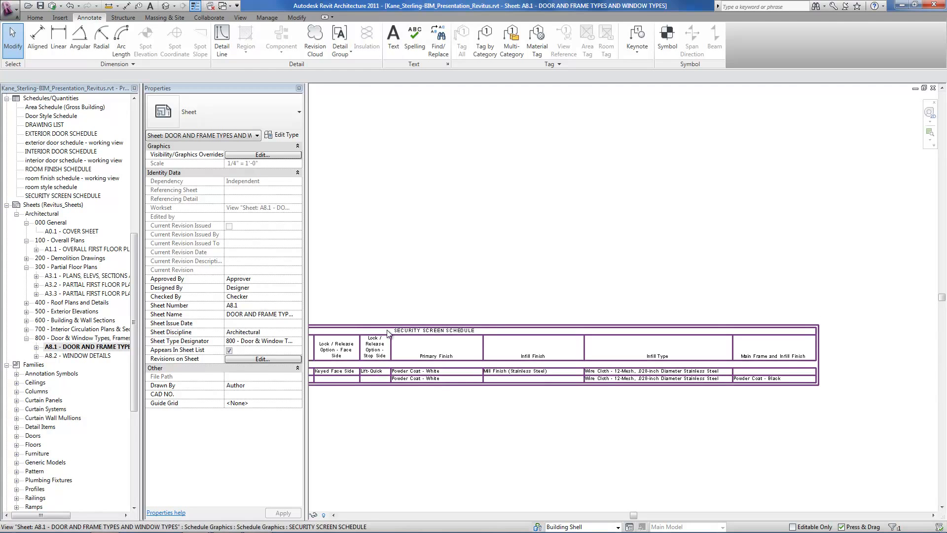
{"action": "left_click", "coordinate": [73, 196]}
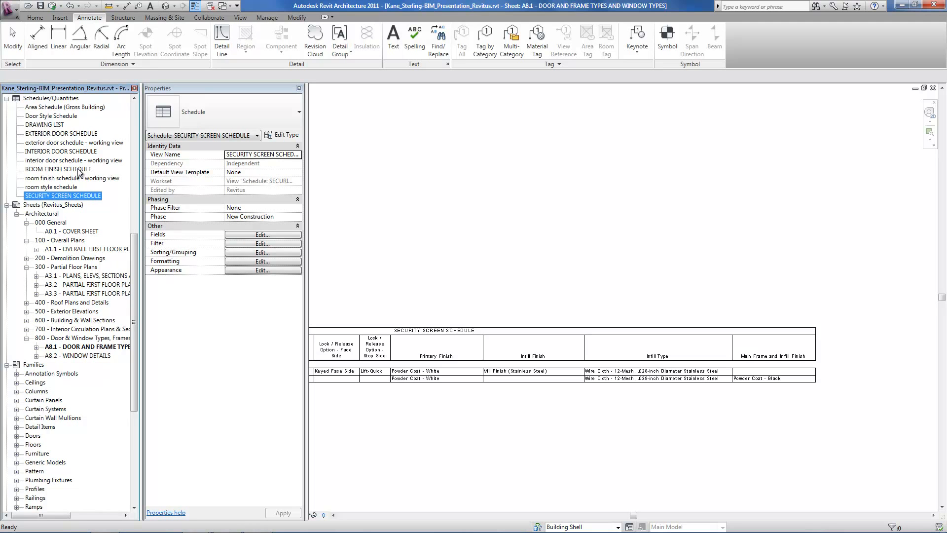
{"action": "double_click", "coordinate": [73, 232]}
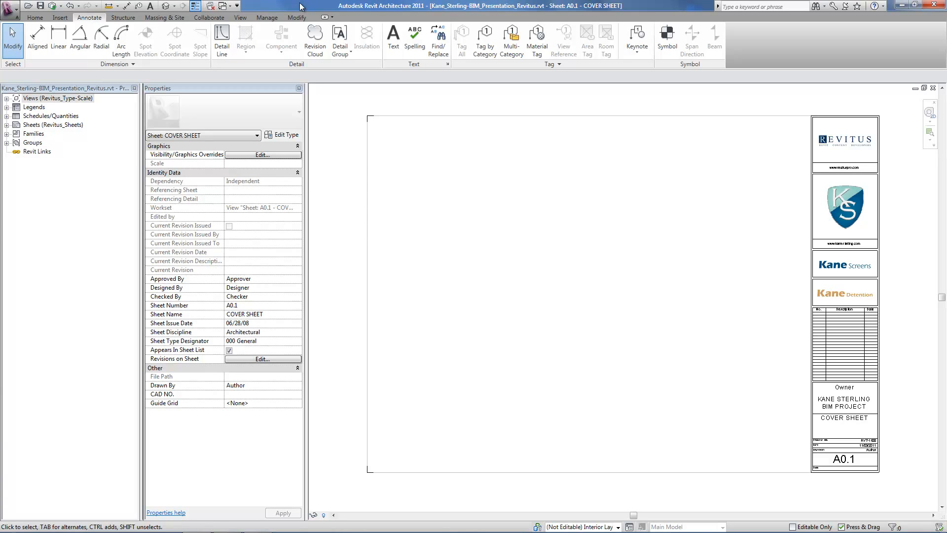
Step: Open the OVERALL FIRST FLOOR PLAN, followed by FIRST FLOOR PLAN - CELL BLOCK 1 at the corridor near cells 1A and 1N
{"action": "left_click", "coordinate": [6, 99]}
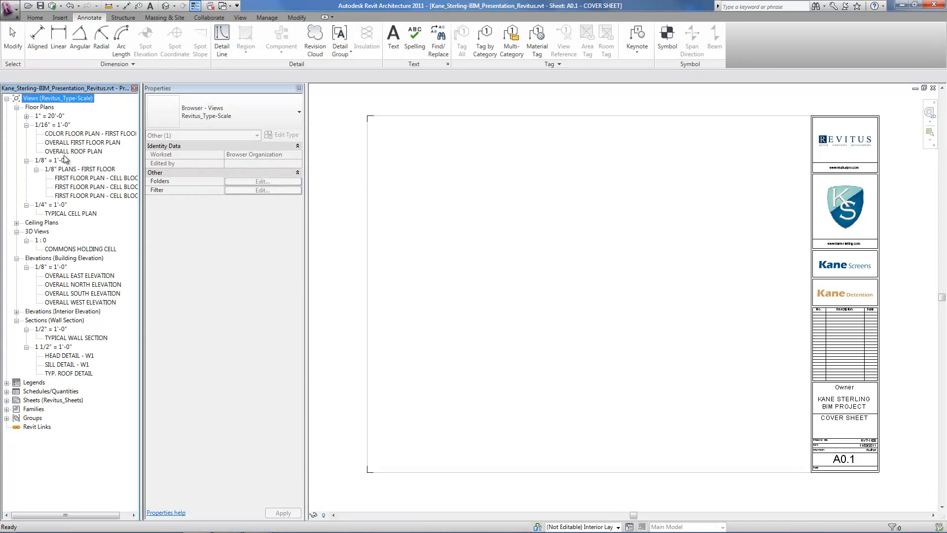
{"action": "double_click", "coordinate": [71, 142]}
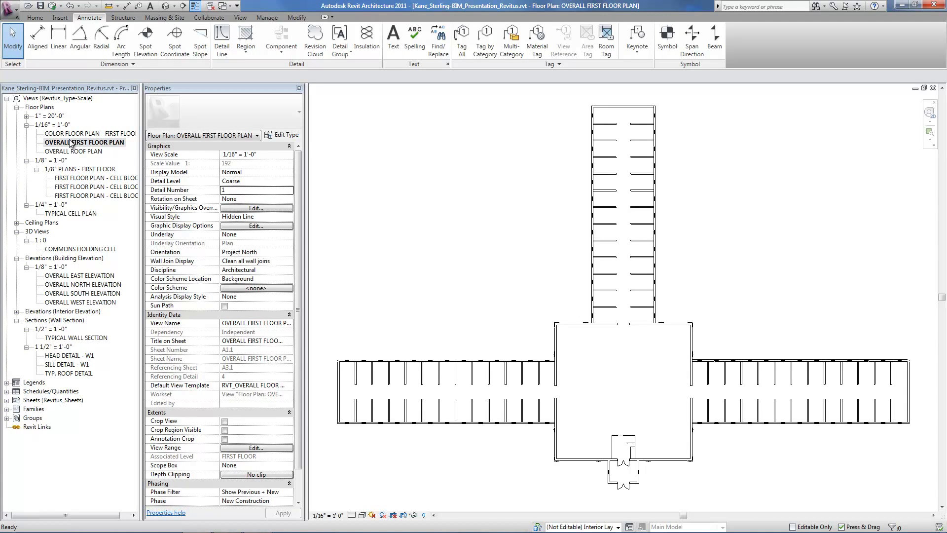
{"action": "double_click", "coordinate": [80, 182]}
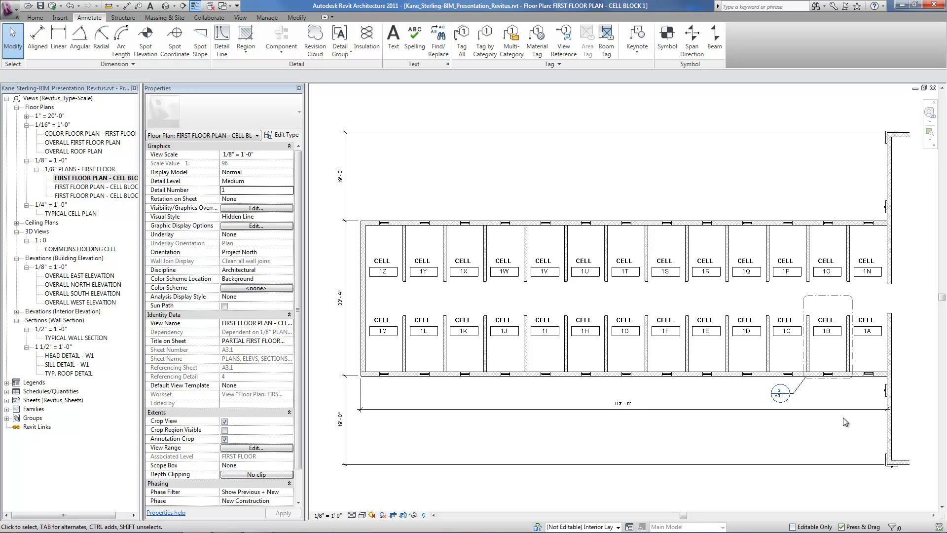
{"action": "scroll", "coordinate": [913, 357], "scroll_direction": "up", "scroll_amount": 4}
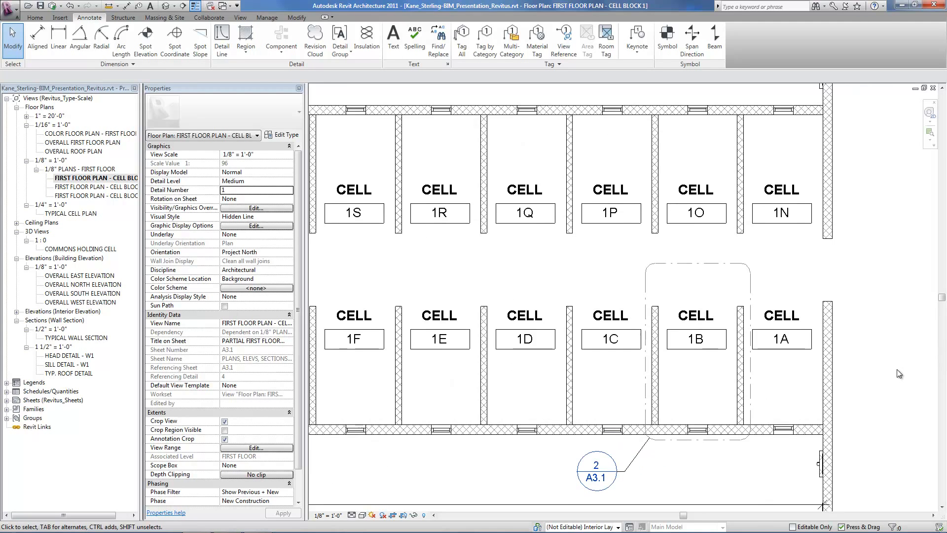
Step: Place two Level 8 Vantage partition barriers, type Reveal Mounted - Galvannealed 12-Gauge, on the work plane in the corridor near cell 1B
{"action": "left_click", "coordinate": [37, 17]}
{"action": "left_click", "coordinate": [118, 34]}
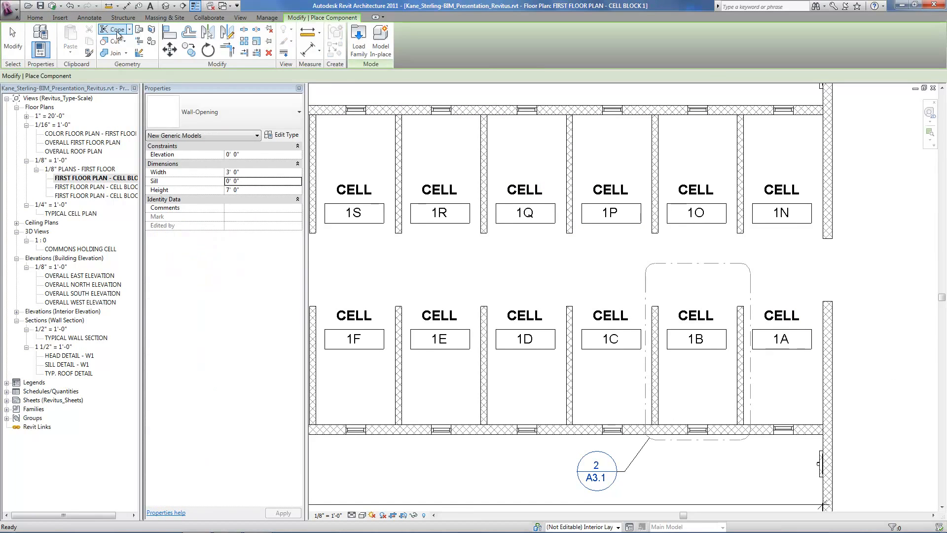
{"action": "left_click", "coordinate": [256, 111]}
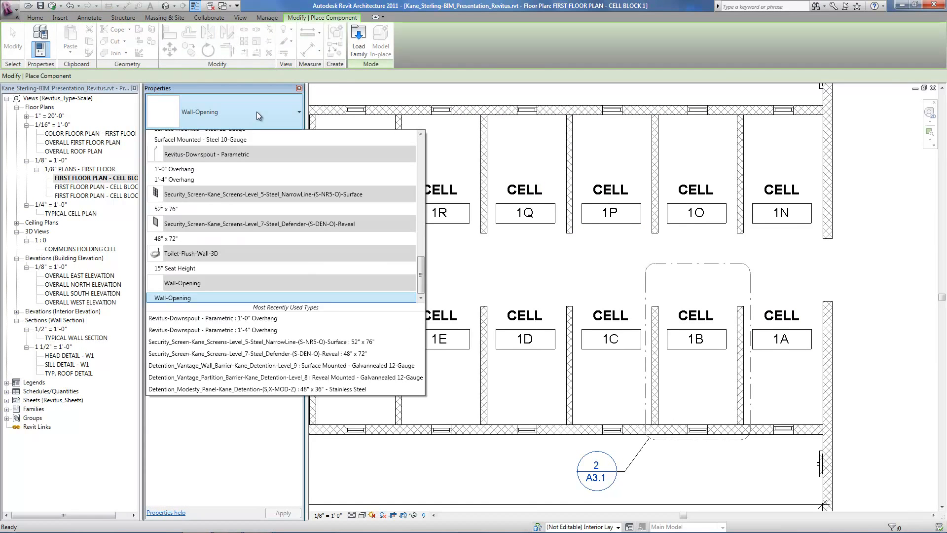
{"action": "scroll", "coordinate": [252, 226], "scroll_direction": "up", "scroll_amount": 10}
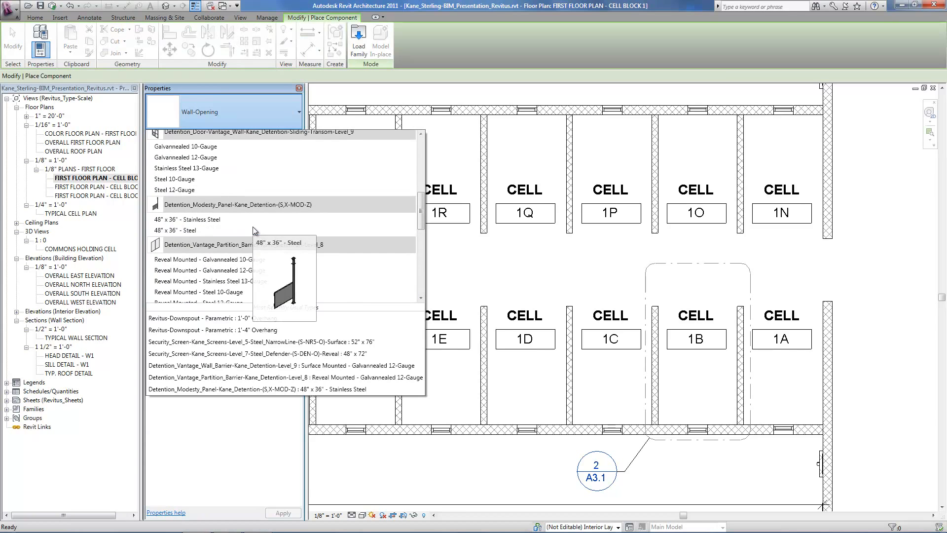
{"action": "left_click", "coordinate": [248, 271]}
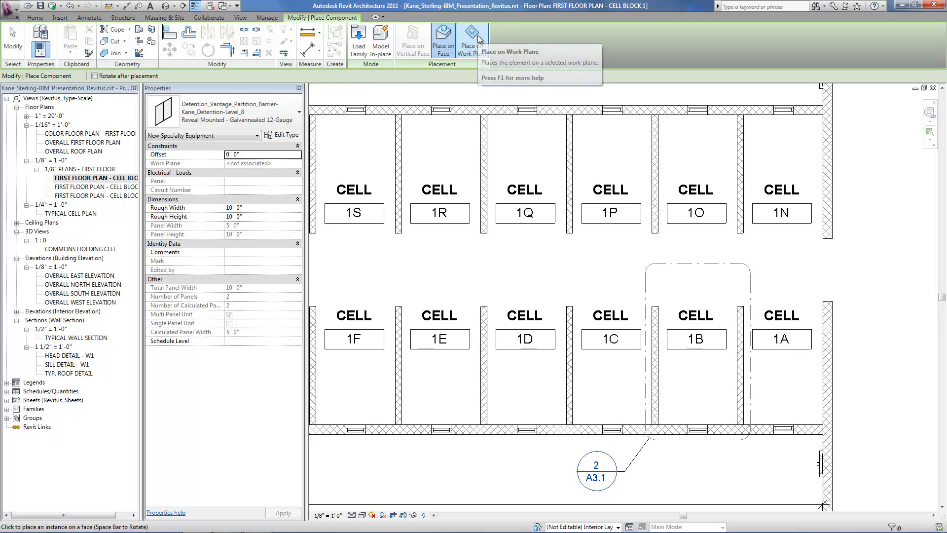
{"action": "left_click", "coordinate": [476, 42]}
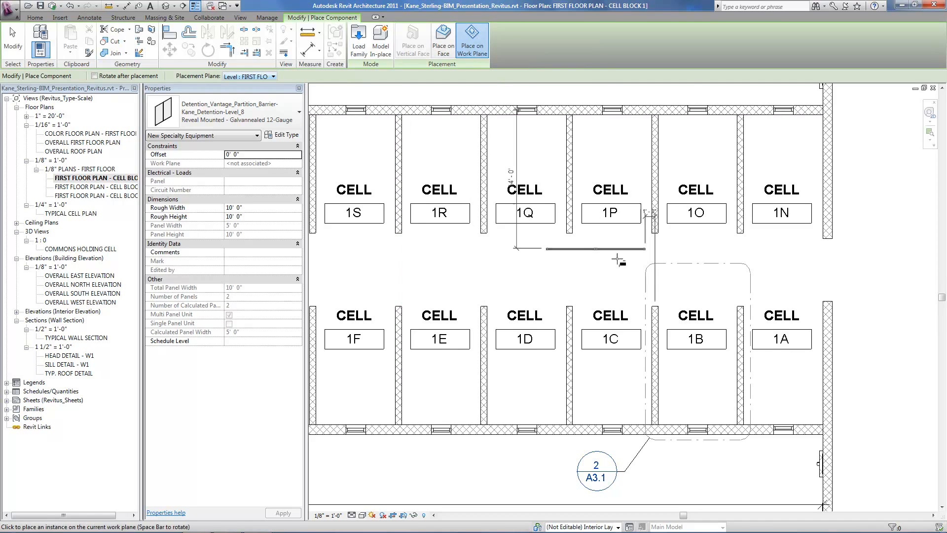
{"action": "left_click", "coordinate": [754, 293]}
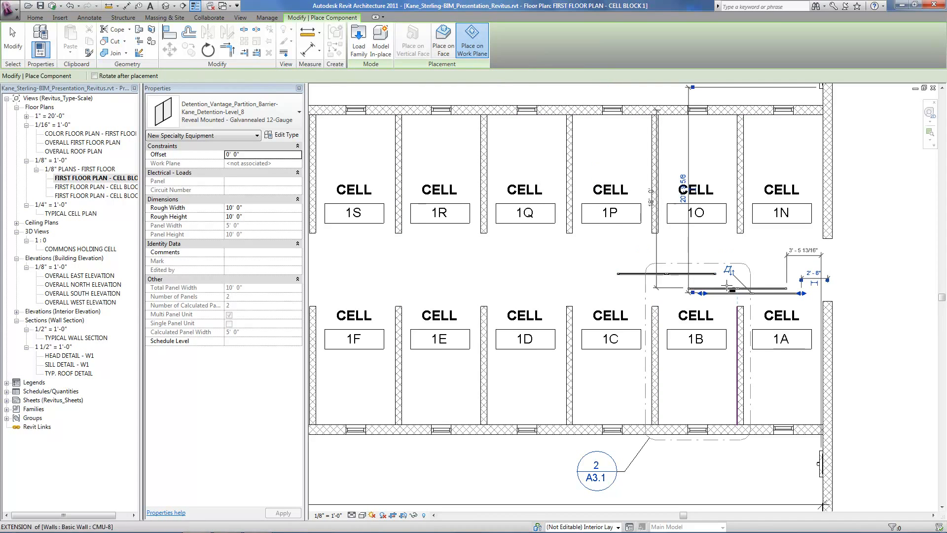
Step: Place a Level 9 Vantage Wall pre-hung transom door, type Galvannealed 12-Gauge - 3'-0" x 7'-0", in the corridor outside cell 1O
{"action": "left_click", "coordinate": [244, 108]}
{"action": "scroll", "coordinate": [277, 238], "scroll_direction": "up", "scroll_amount": 5}
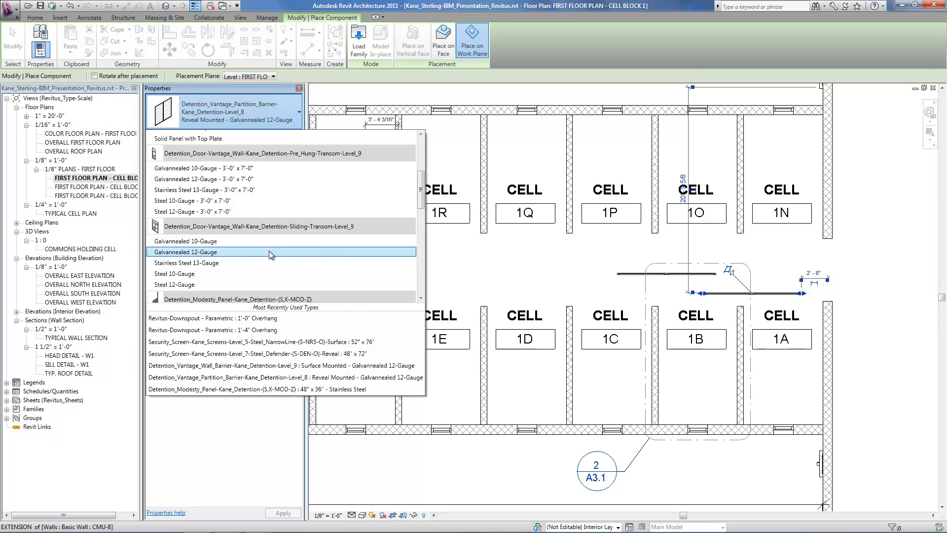
{"action": "left_click", "coordinate": [280, 179]}
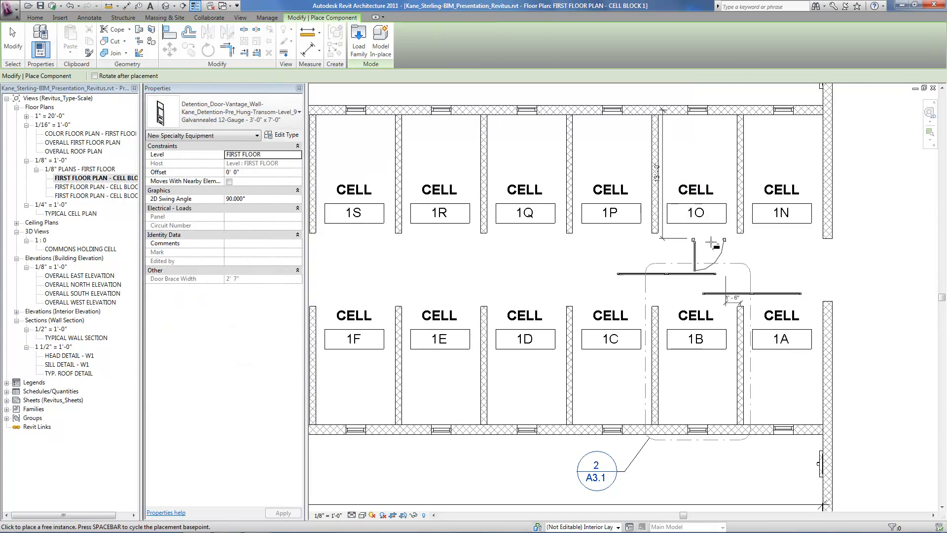
{"action": "left_click", "coordinate": [733, 246]}
{"action": "scroll", "coordinate": [773, 247], "scroll_direction": "up", "scroll_amount": 3}
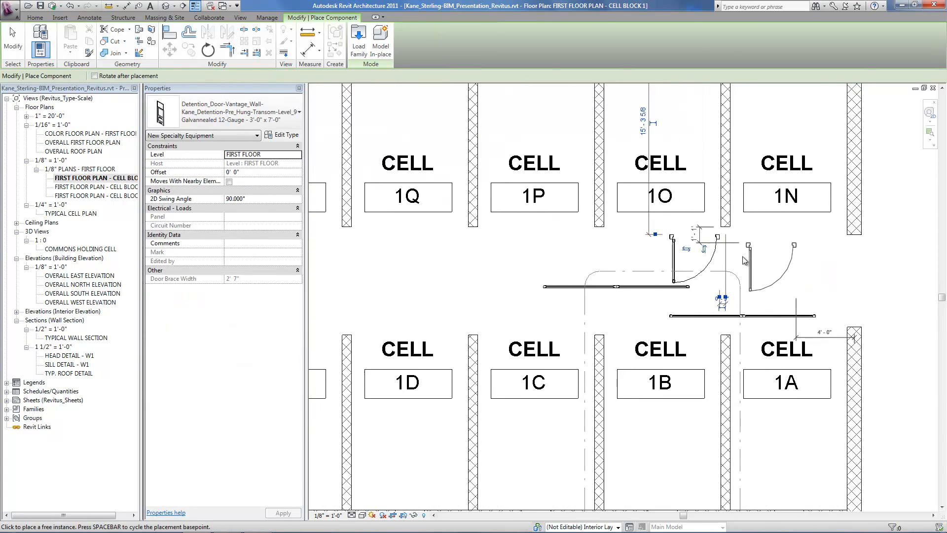
{"action": "key", "text": "Escape"}
Step: Flip the detention door's hand and facing so it swings toward cell 1O with its hinge on the cell 1P side
{"action": "left_click", "coordinate": [673, 251]}
{"action": "scroll", "coordinate": [690, 257], "scroll_direction": "up", "scroll_amount": 3}
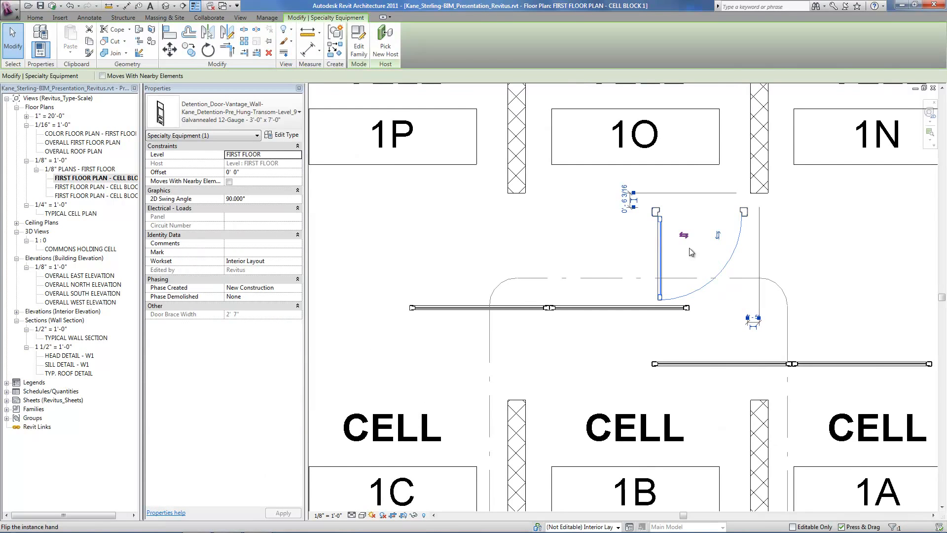
{"action": "left_click", "coordinate": [684, 235]}
{"action": "left_click", "coordinate": [683, 235]}
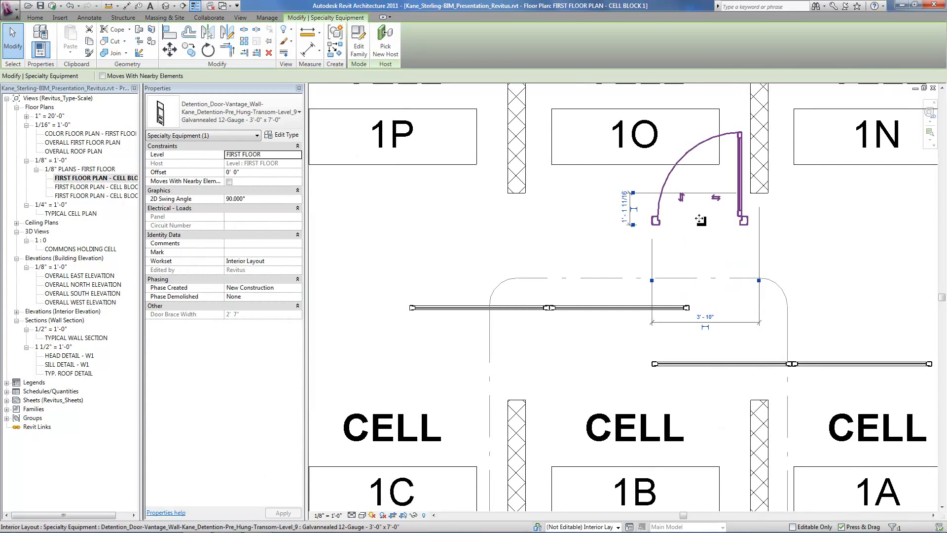
{"action": "left_click", "coordinate": [716, 198]}
{"action": "left_click", "coordinate": [813, 245]}
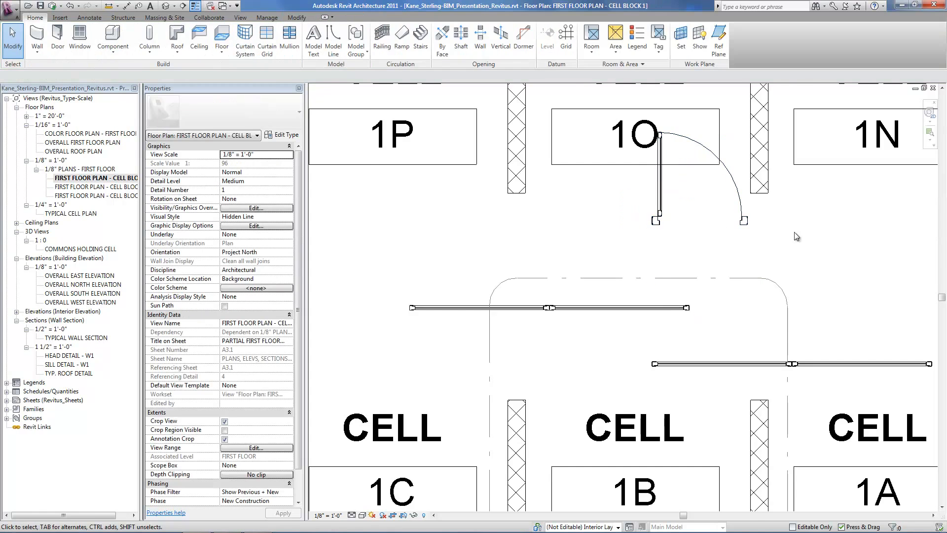
Step: Center the detention door between cell 1B's side walls with an equalized aligned dimension from wall face to door center to wall face
{"action": "scroll", "coordinate": [782, 226], "scroll_direction": "down", "scroll_amount": 2}
{"action": "key", "text": "d"}
{"action": "key", "text": "i"}
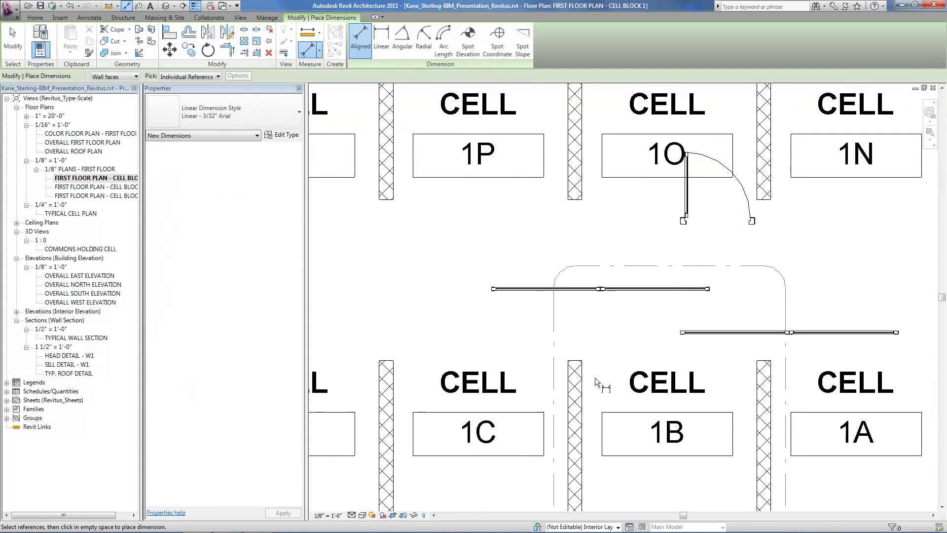
{"action": "left_click", "coordinate": [582, 389]}
{"action": "left_click", "coordinate": [720, 217]}
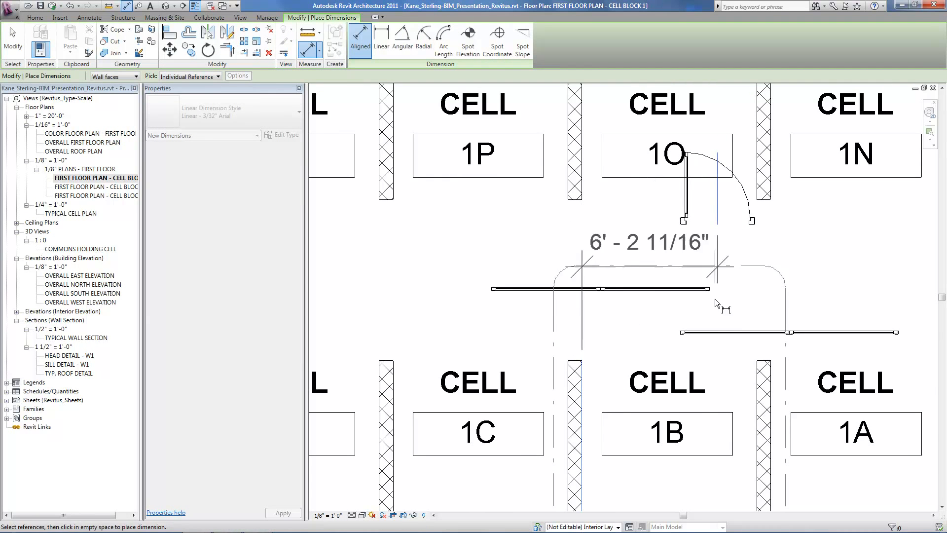
{"action": "left_click", "coordinate": [724, 476]}
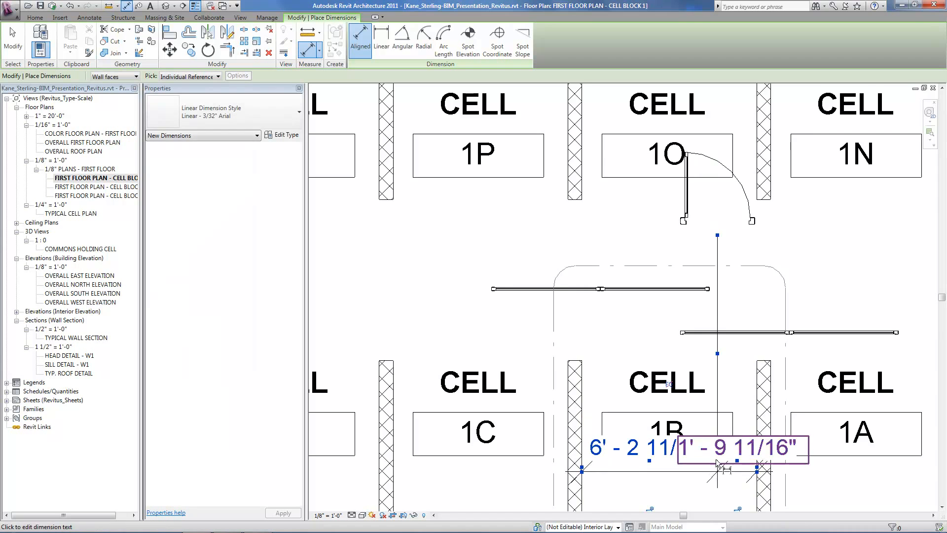
{"action": "scroll", "coordinate": [686, 239], "scroll_direction": "down", "scroll_amount": 1}
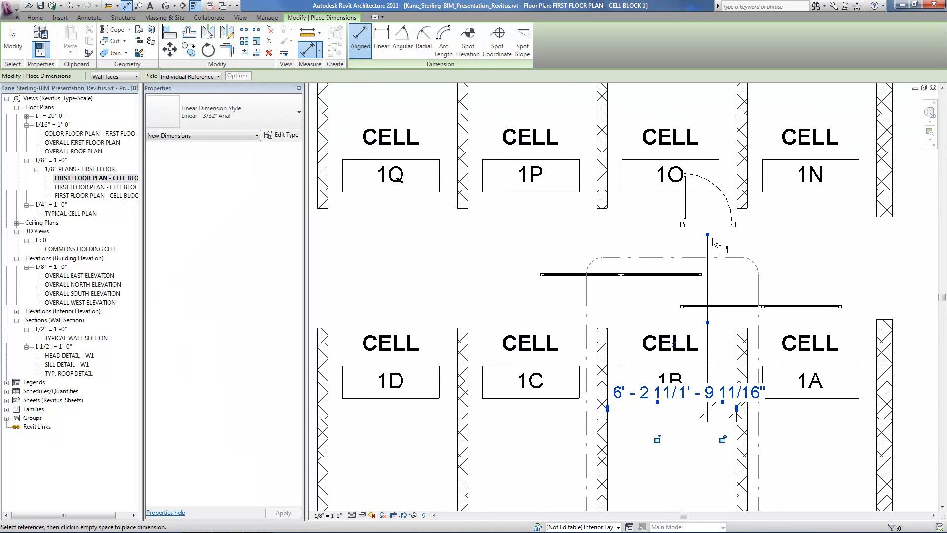
{"action": "left_click", "coordinate": [672, 346]}
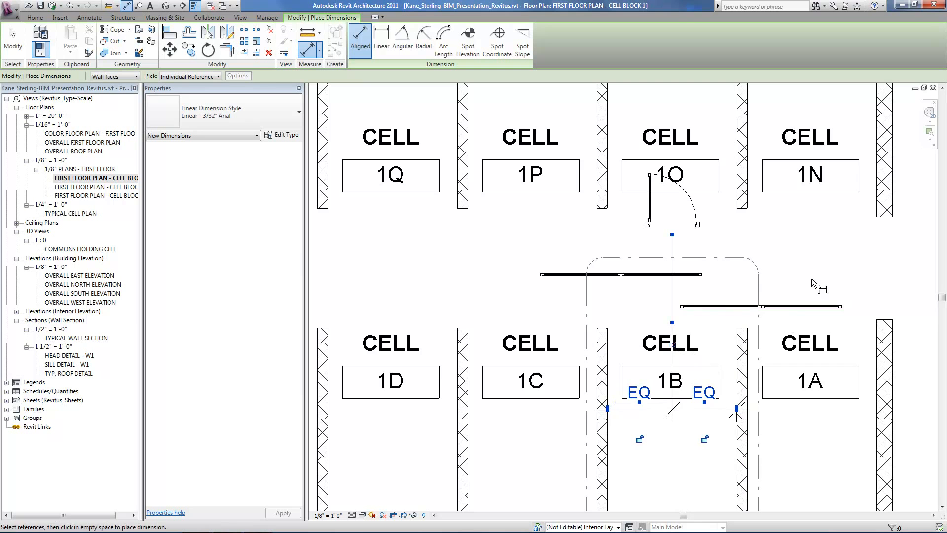
Step: Finish dimensioning and remove the equalized centering dimension across cell 1B
{"action": "left_click", "coordinate": [828, 267]}
{"action": "key", "text": "Escape"}
{"action": "key", "text": "Escape"}
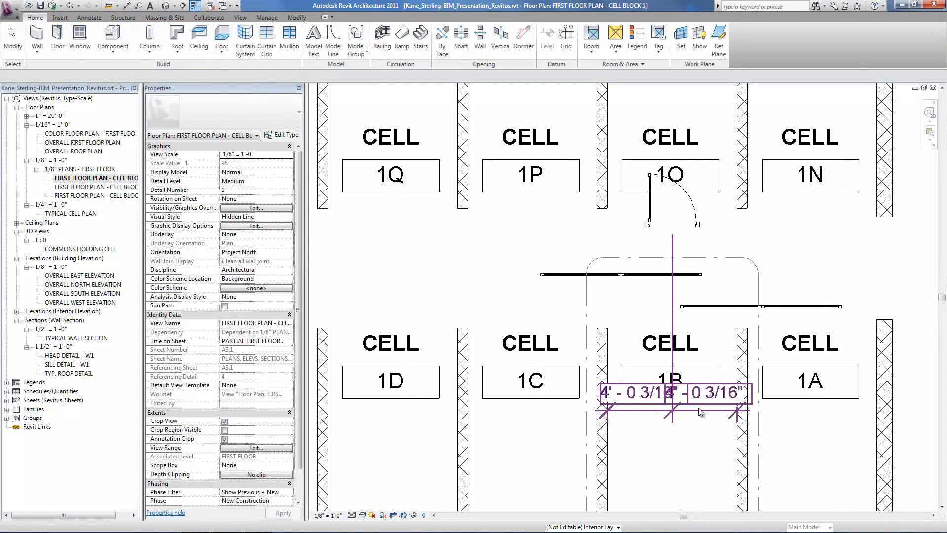
{"action": "key", "text": "Escape"}
Step: Align the detention door frame with the corridor end of the wall between cells 1B and 1A
{"action": "key", "text": "a"}
{"action": "key", "text": "l"}
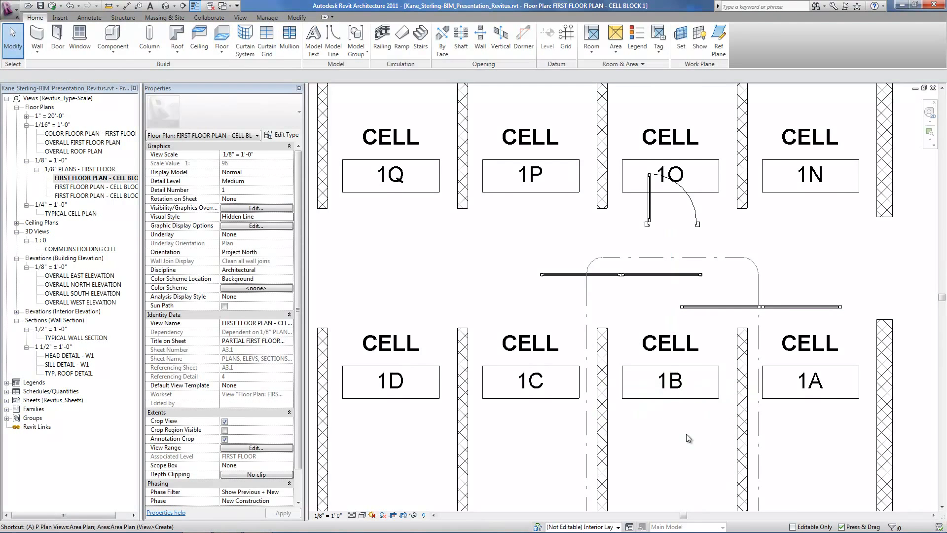
{"action": "left_click", "coordinate": [745, 329]}
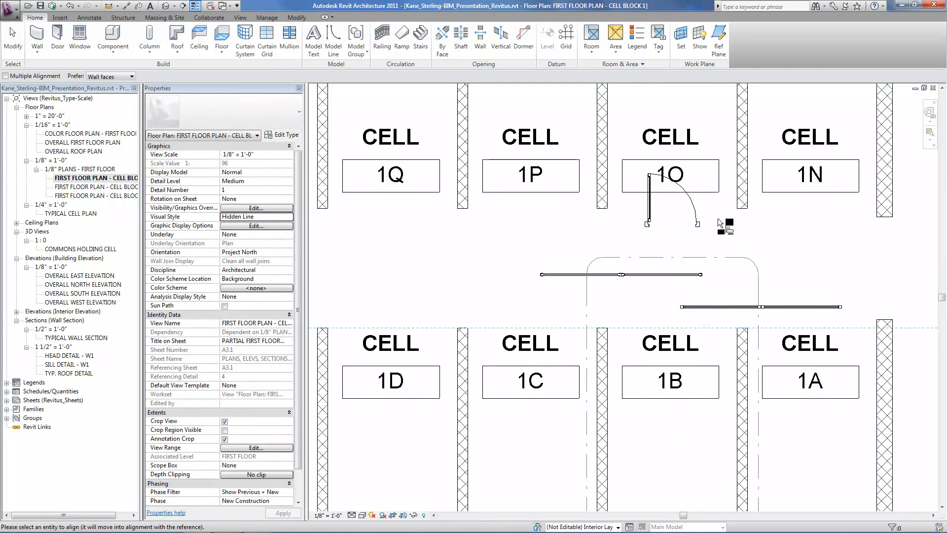
{"action": "left_click", "coordinate": [700, 221]}
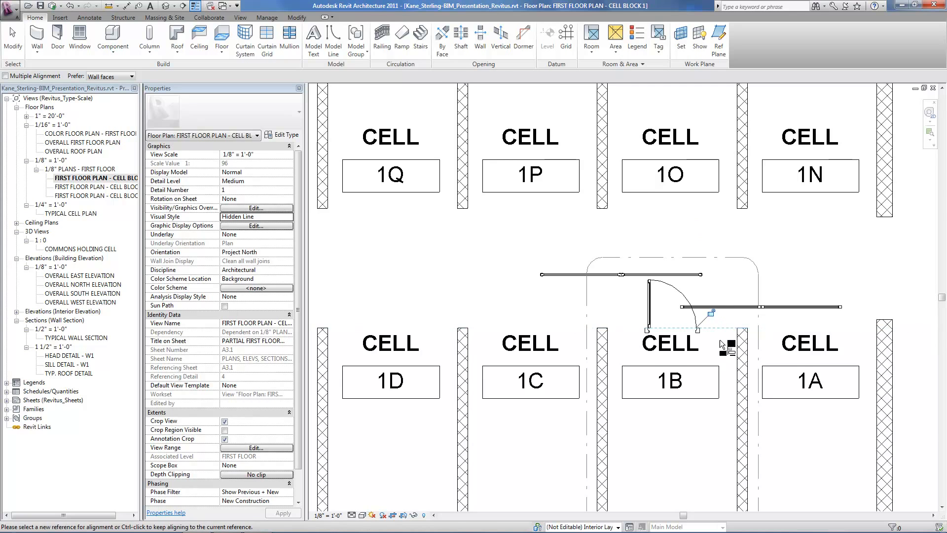
Step: Align one partition barrier's ends to the door's latch side and the cell 1A side wall, and its face flush with the door frame
{"action": "scroll", "coordinate": [715, 345], "scroll_direction": "up", "scroll_amount": 3}
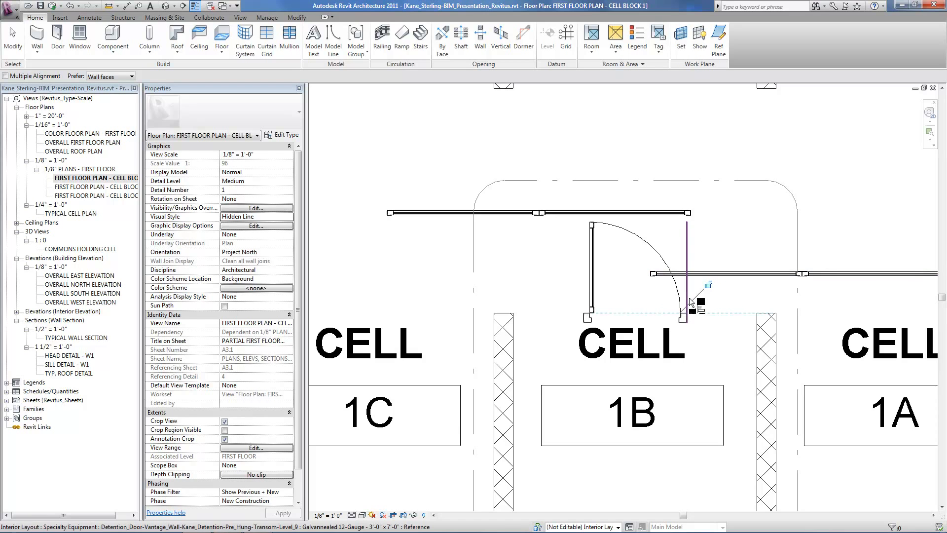
{"action": "left_click", "coordinate": [688, 290]}
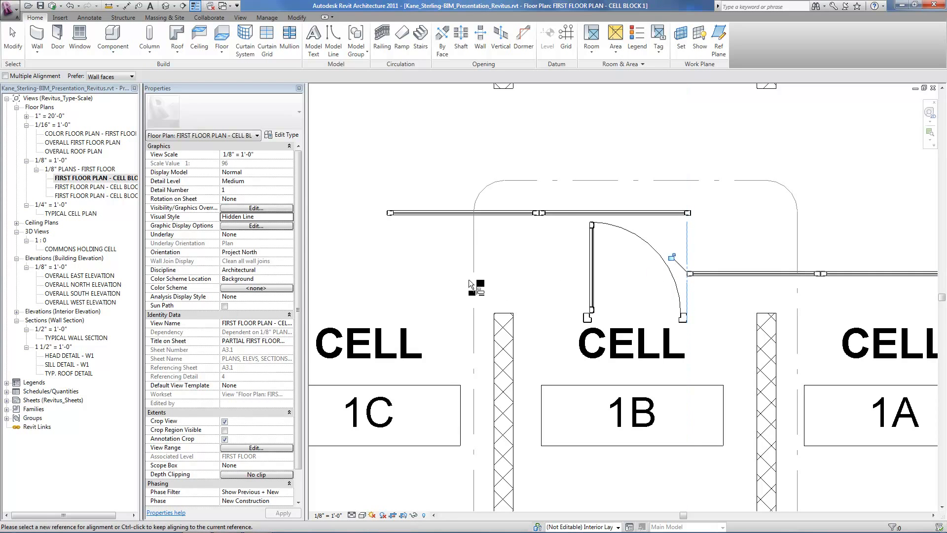
{"action": "scroll", "coordinate": [469, 279], "scroll_direction": "down", "scroll_amount": 2}
{"action": "scroll", "coordinate": [802, 290], "scroll_direction": "up", "scroll_amount": 3}
{"action": "left_click", "coordinate": [607, 331]}
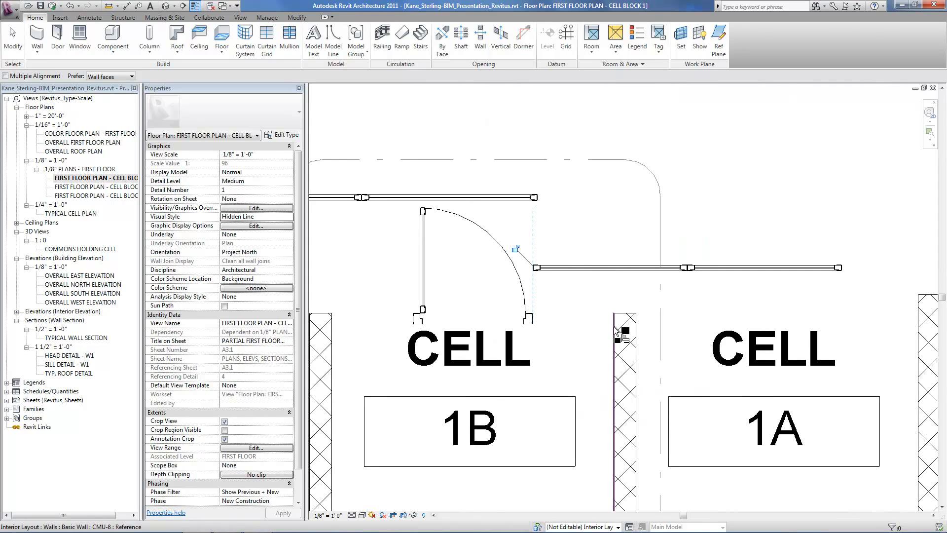
{"action": "left_click", "coordinate": [842, 266]}
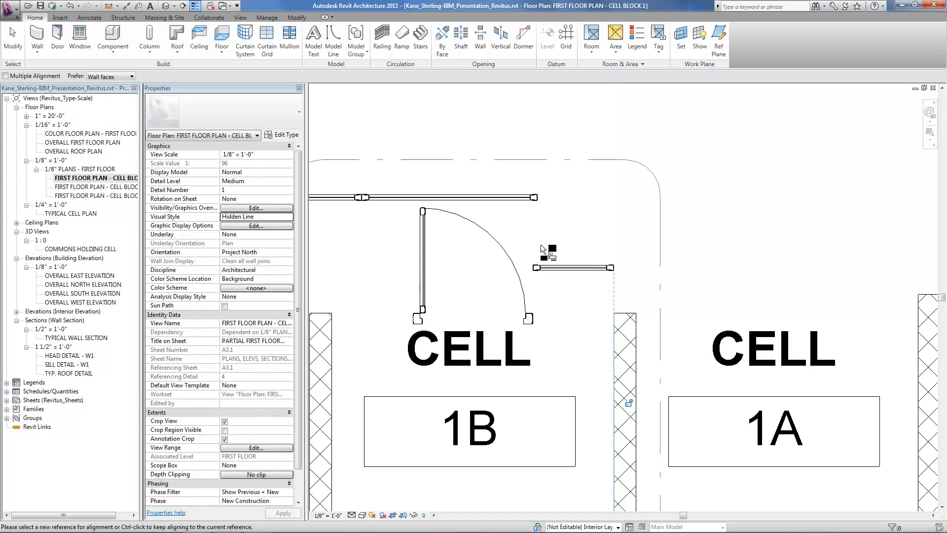
{"action": "left_click", "coordinate": [518, 323]}
{"action": "left_click", "coordinate": [567, 268]}
Step: Fit the other partition barrier between the door's hinge side and the cell 1C side wall, flush with the door frame
{"action": "left_click", "coordinate": [414, 284]}
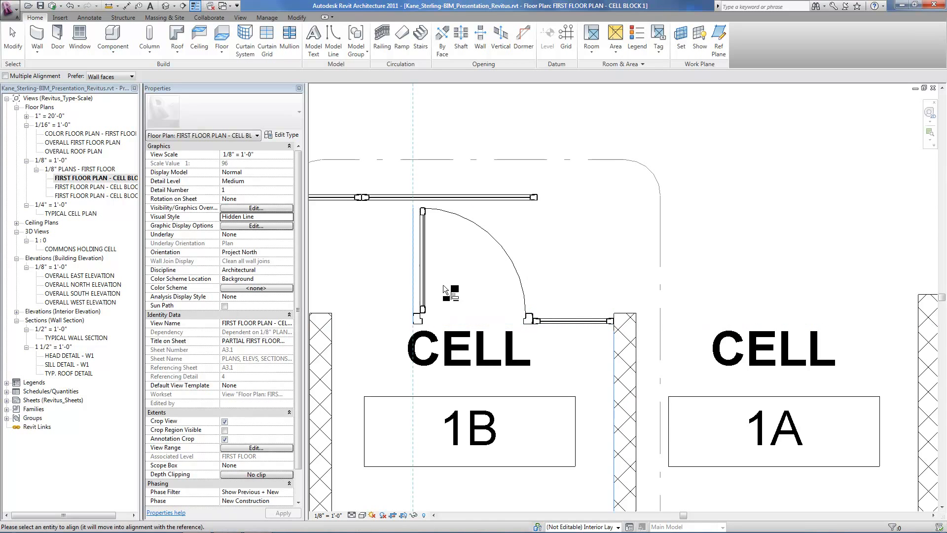
{"action": "scroll", "coordinate": [874, 241], "scroll_direction": "down", "scroll_amount": 3}
{"action": "scroll", "coordinate": [326, 233], "scroll_direction": "up", "scroll_amount": 4}
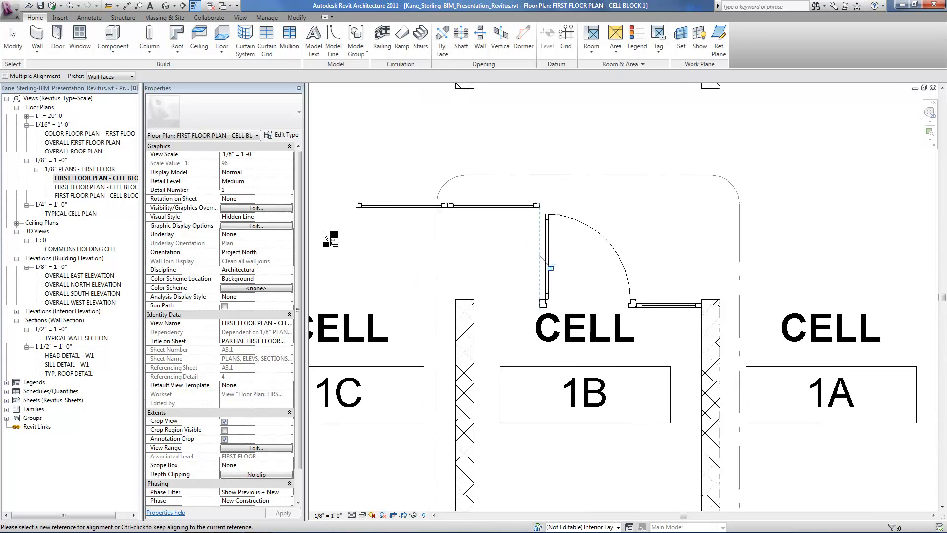
{"action": "left_click", "coordinate": [531, 334]}
{"action": "left_click", "coordinate": [372, 196]}
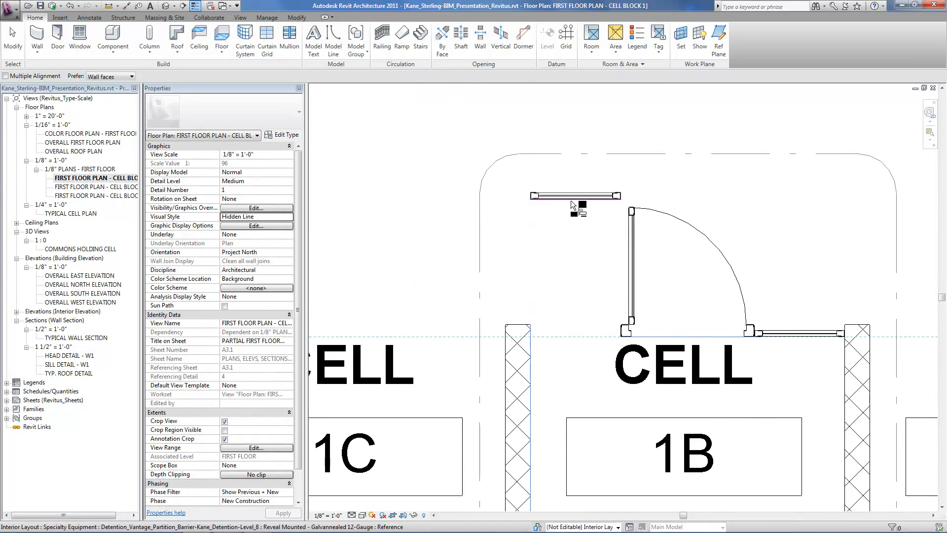
{"action": "scroll", "coordinate": [605, 123], "scroll_direction": "down", "scroll_amount": 2}
{"action": "scroll", "coordinate": [605, 123], "scroll_direction": "down", "scroll_amount": 2}
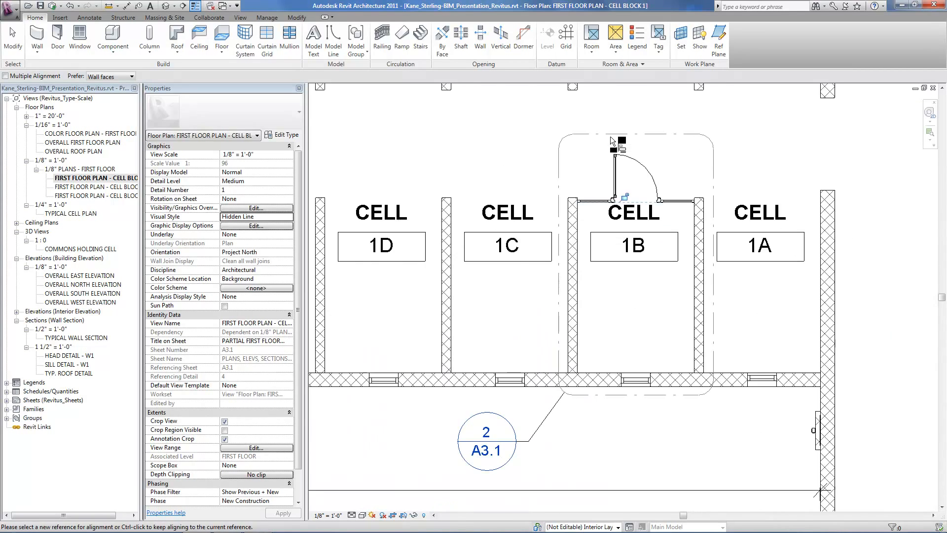
{"action": "left_click", "coordinate": [13, 40]}
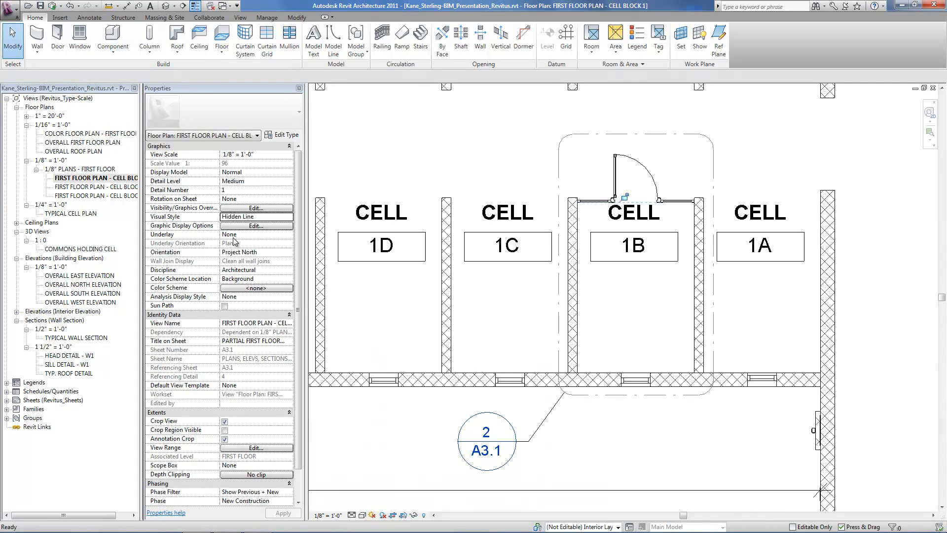
Step: Open the TYPICAL CELL PLAN callout and place a Toilet-Flush-Wall-3D, type 15" Seat Height, on the wall tagged C3, about 1'-10" from the window wall
{"action": "double_click", "coordinate": [490, 435]}
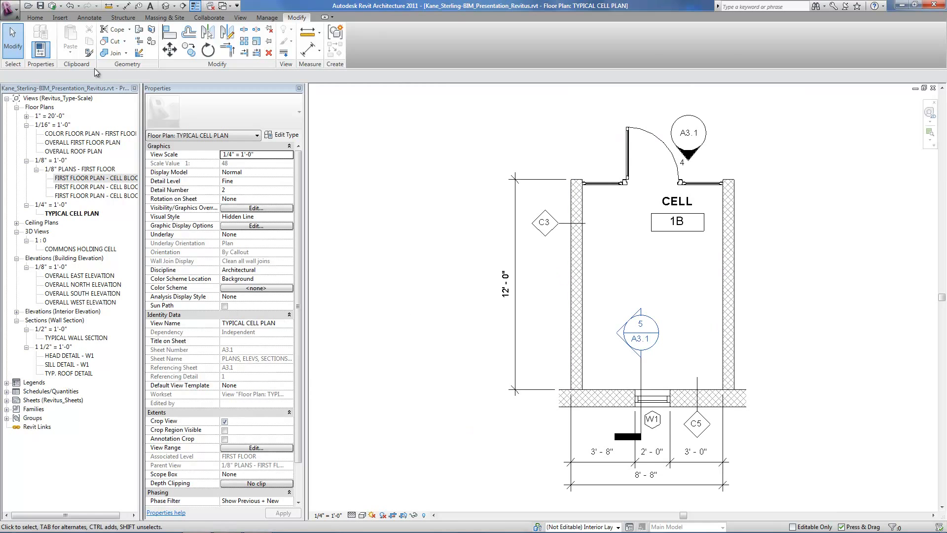
{"action": "left_click", "coordinate": [39, 18]}
{"action": "left_click", "coordinate": [113, 37]}
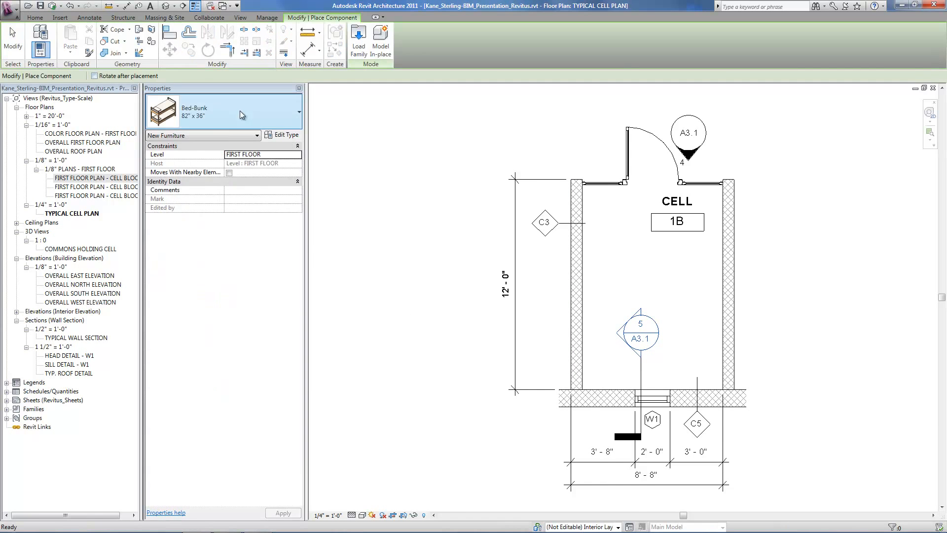
{"action": "left_click", "coordinate": [252, 122]}
{"action": "scroll", "coordinate": [326, 254], "scroll_direction": "down", "scroll_amount": 15}
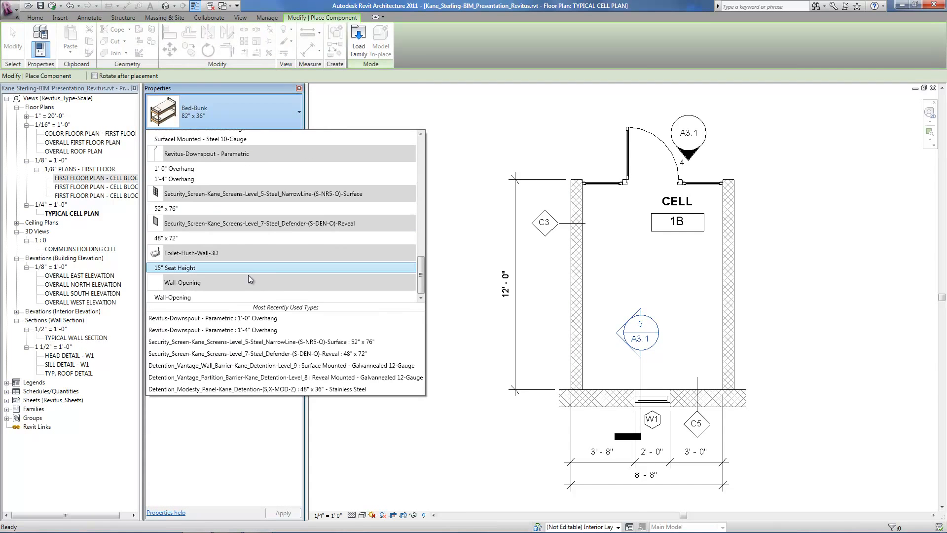
{"action": "left_click", "coordinate": [247, 269]}
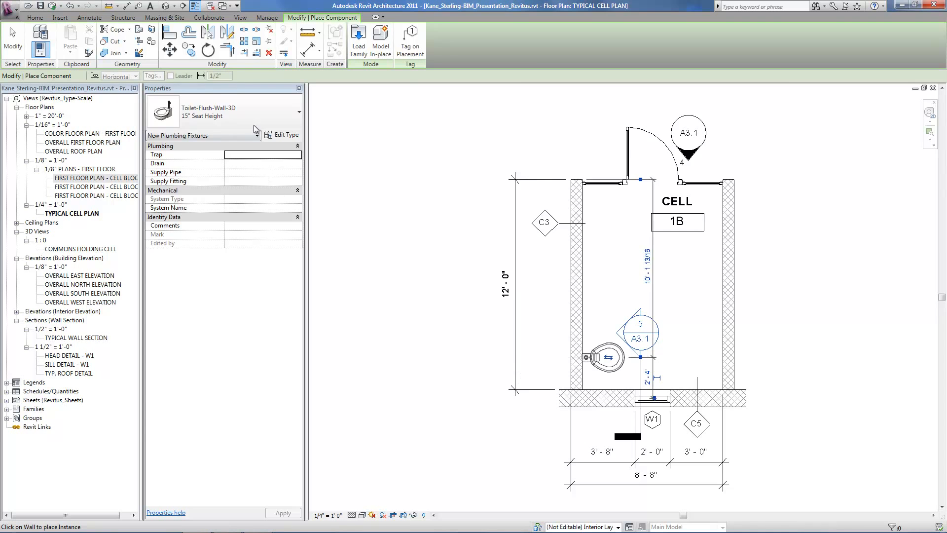
Step: Place a Bradley_Lavatory_Sink_1-Station, type SS-1N / IR Solid Surface Single Bowl Lavatory, against the C3 wall, about 2'-9" from the toilet toward the door
{"action": "left_click", "coordinate": [237, 112]}
{"action": "scroll", "coordinate": [237, 205], "scroll_direction": "up", "scroll_amount": 10}
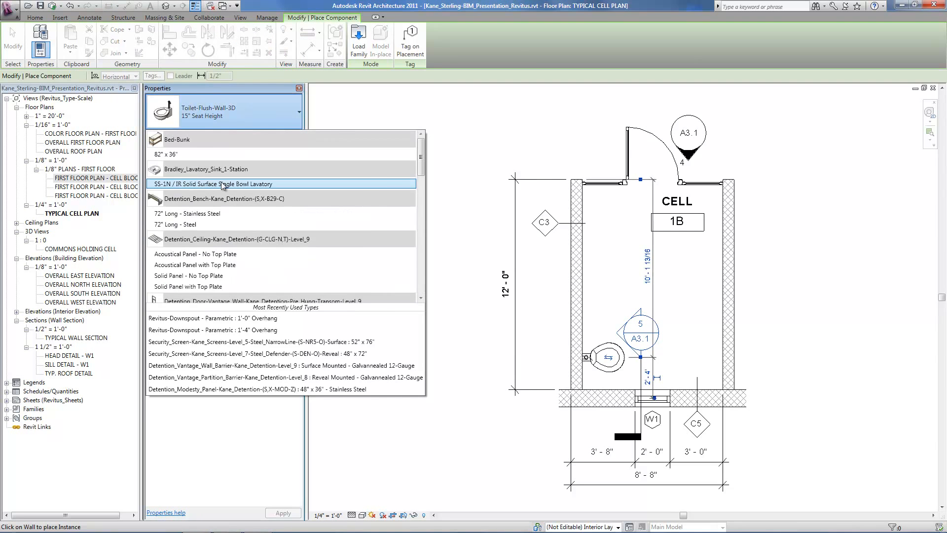
{"action": "left_click", "coordinate": [222, 183]}
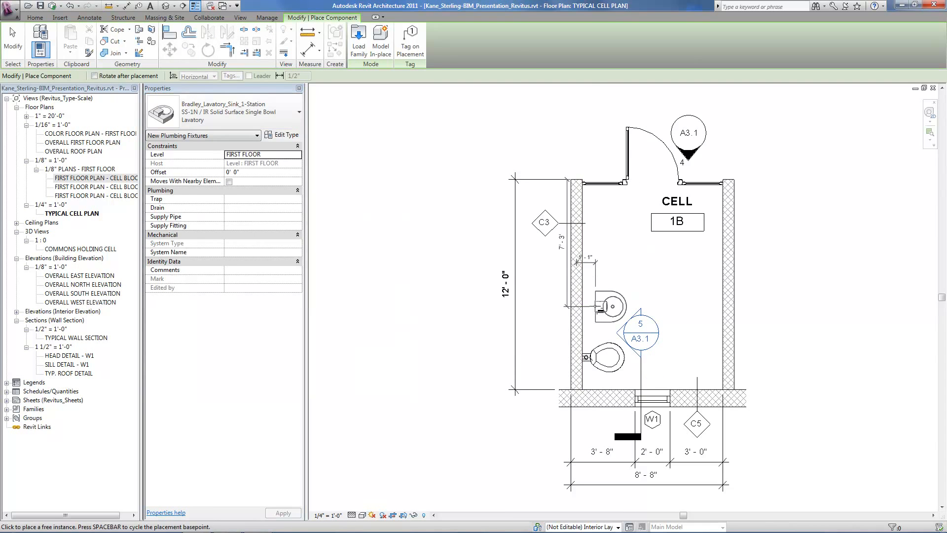
Step: Place a Bed-Bunk, 82" x 36", inside cell 1B, rotated so its pillow end faces the window wall
{"action": "left_click", "coordinate": [232, 112]}
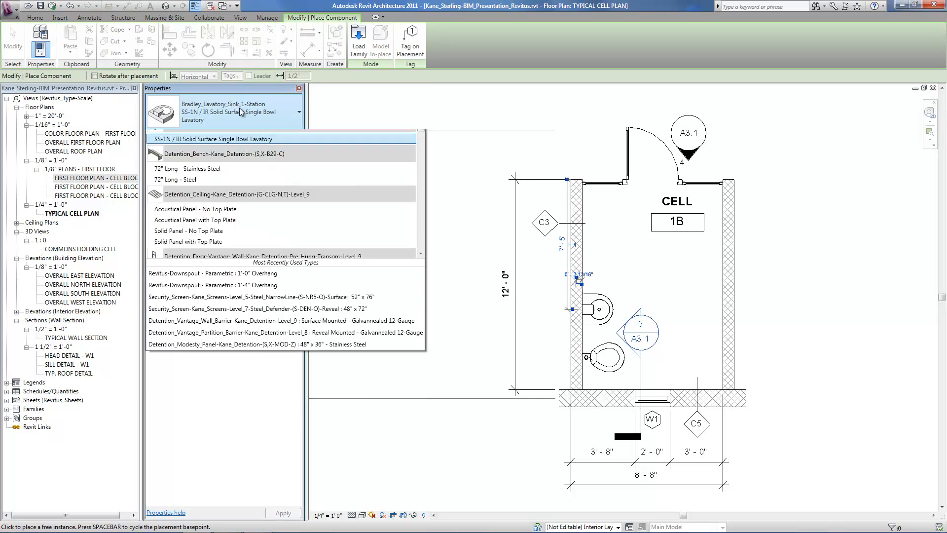
{"action": "left_click", "coordinate": [229, 154]}
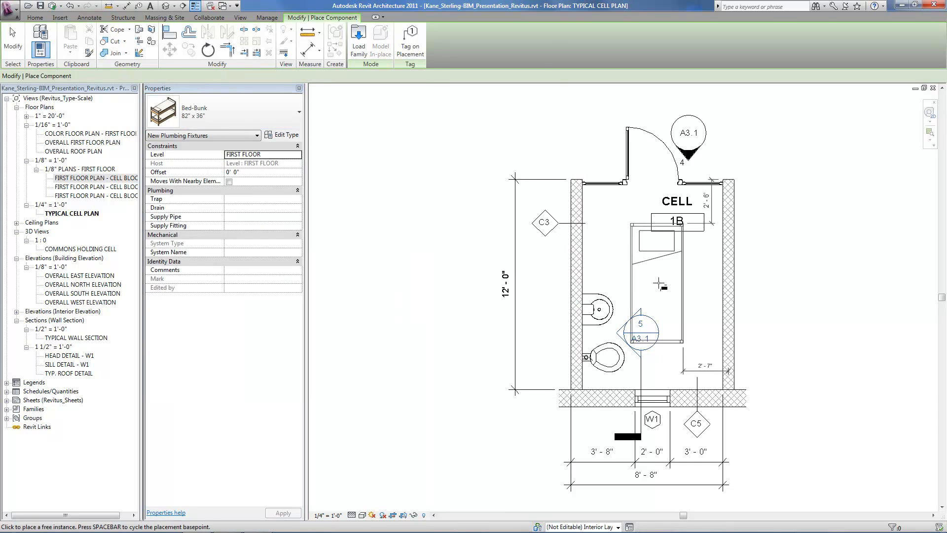
{"action": "key", "text": "space"}
{"action": "key", "text": "space"}
{"action": "left_click", "coordinate": [672, 290]}
Step: Align the bunk bed with the side wall opposite the plumbing fixtures and with the window wall's inner face
{"action": "key", "text": "a"}
{"action": "key", "text": "l"}
{"action": "left_click", "coordinate": [723, 296]}
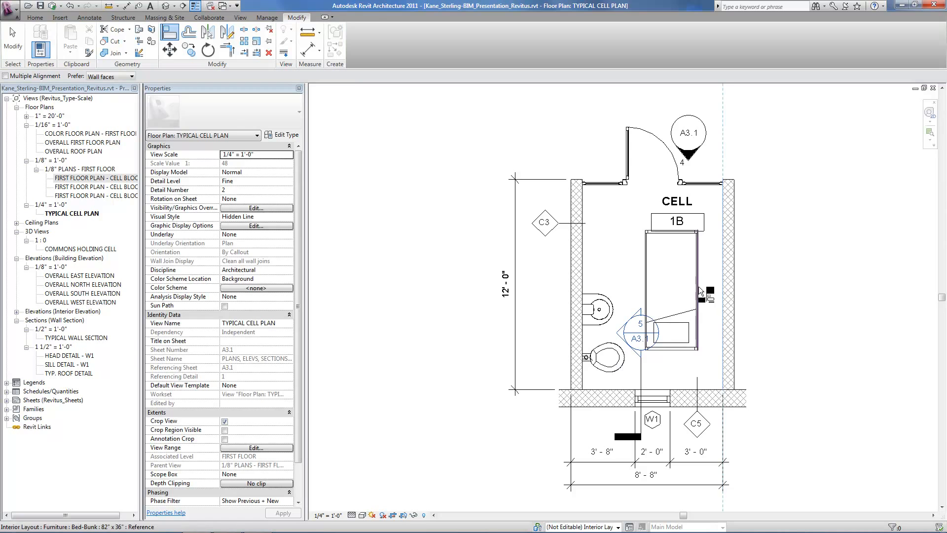
{"action": "left_click", "coordinate": [710, 320]}
{"action": "left_click", "coordinate": [709, 390]}
{"action": "left_click", "coordinate": [708, 350]}
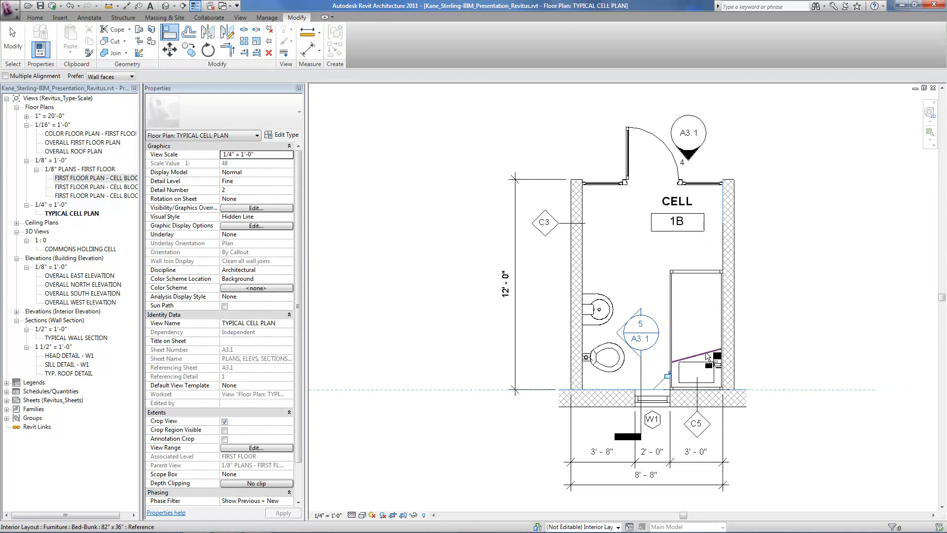
Step: Add aligned dimensions from the window wall's inner face to the toilet center and on to the sink center
{"action": "key", "text": "d"}
{"action": "key", "text": "i"}
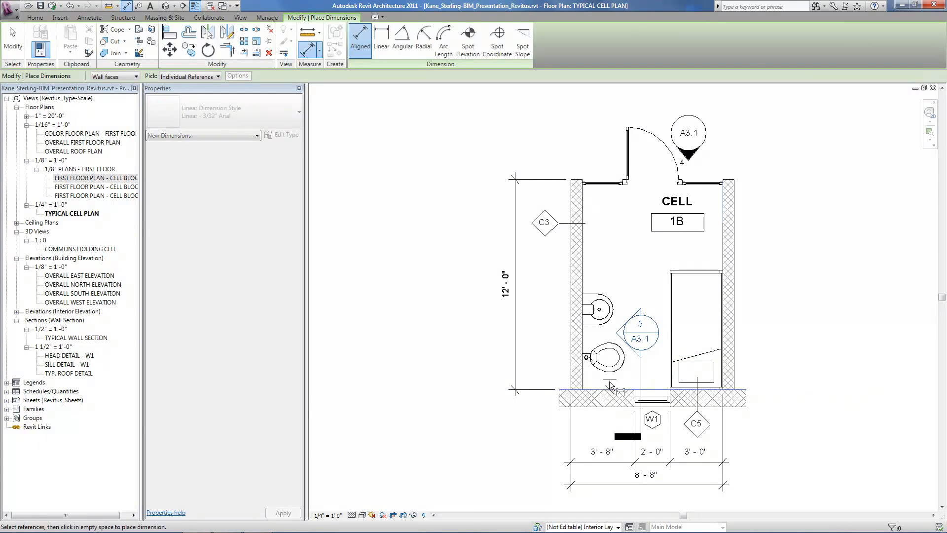
{"action": "left_click", "coordinate": [591, 310]}
{"action": "left_click", "coordinate": [553, 316]}
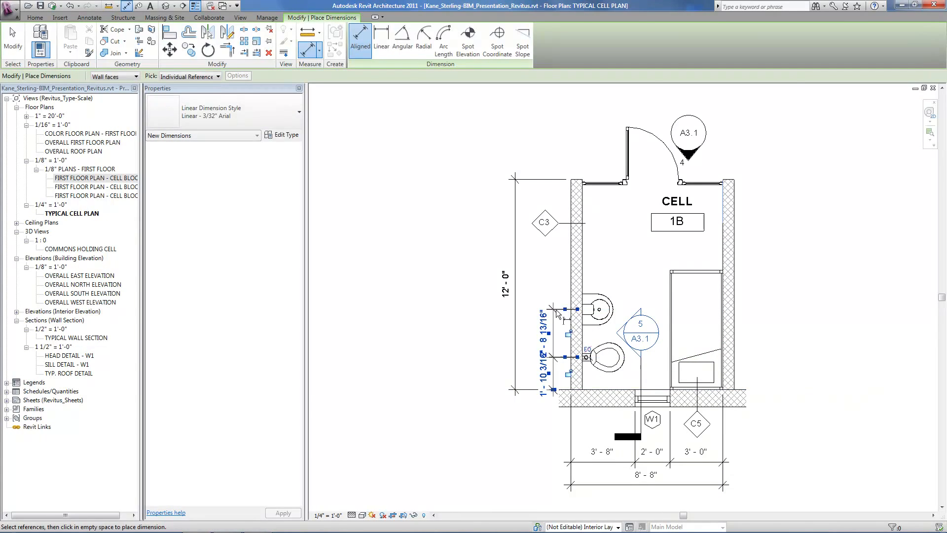
Step: Set the toilet center 1'-6" from the window wall and the sink center 3'-0" from the toilet
{"action": "key", "text": "Escape"}
{"action": "left_click", "coordinate": [603, 344]}
{"action": "left_click", "coordinate": [549, 373]}
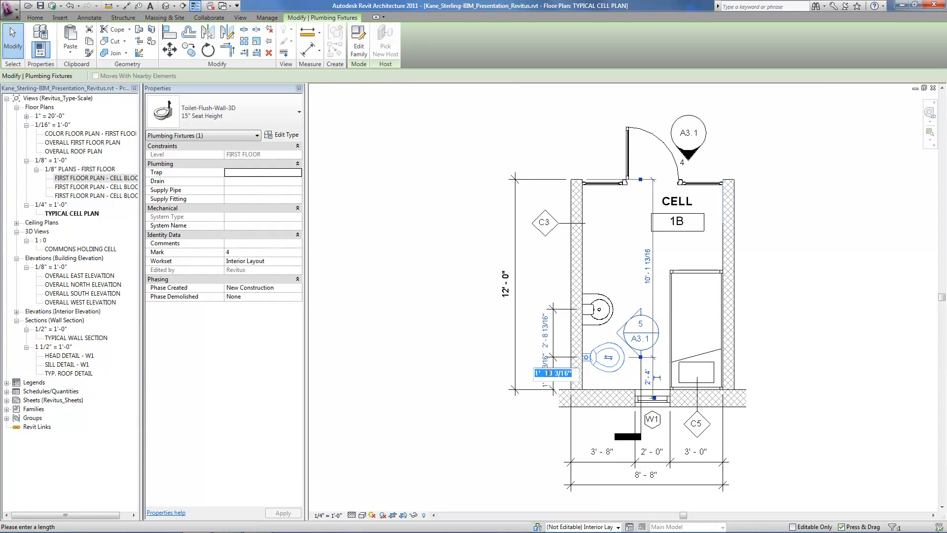
{"action": "key", "text": "Return"}
{"action": "left_click", "coordinate": [598, 308]}
{"action": "left_click", "coordinate": [551, 339]}
{"action": "type", "text": "3"}
{"action": "key", "text": "Return"}
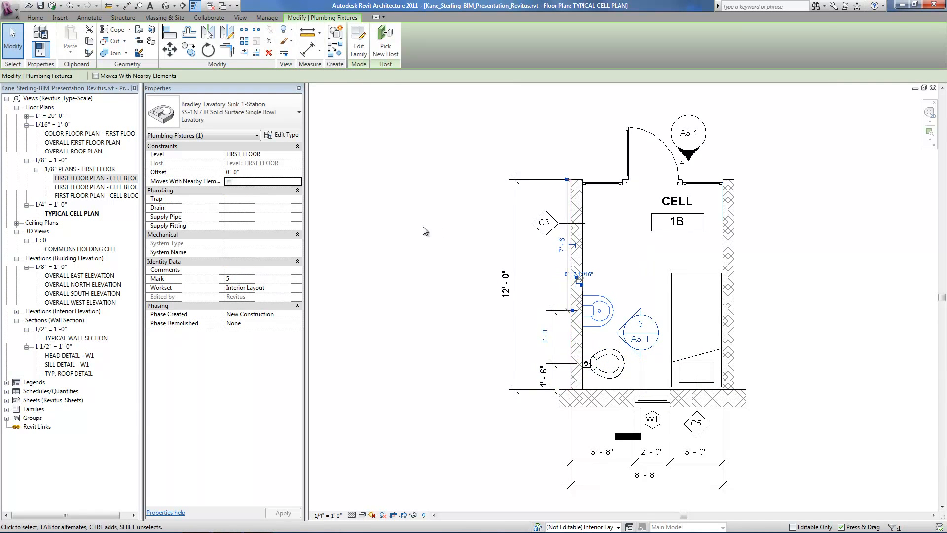
{"action": "left_click", "coordinate": [394, 302]}
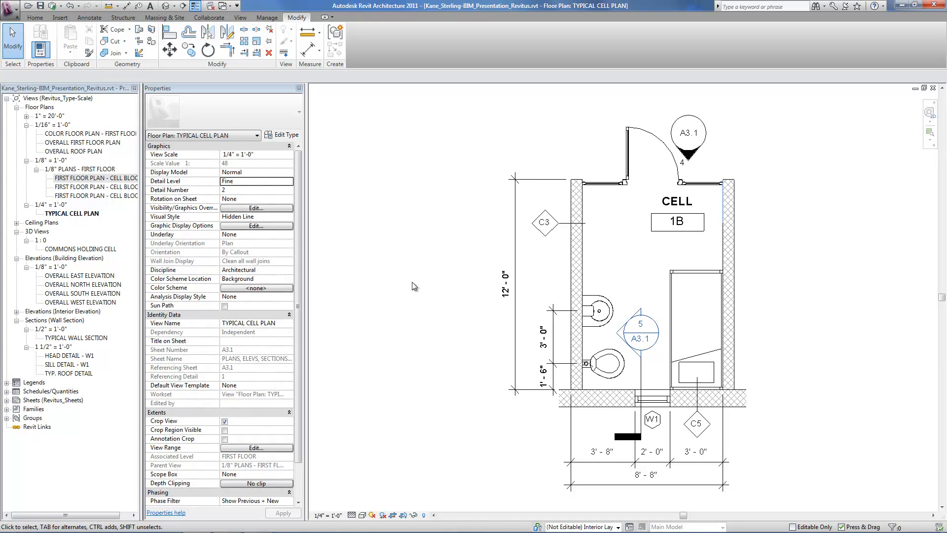
Step: Group cell 1B's door and barriers, sink, toilet and bunk bed as a model group named Typical Cell Layout
{"action": "left_click", "coordinate": [706, 185]}
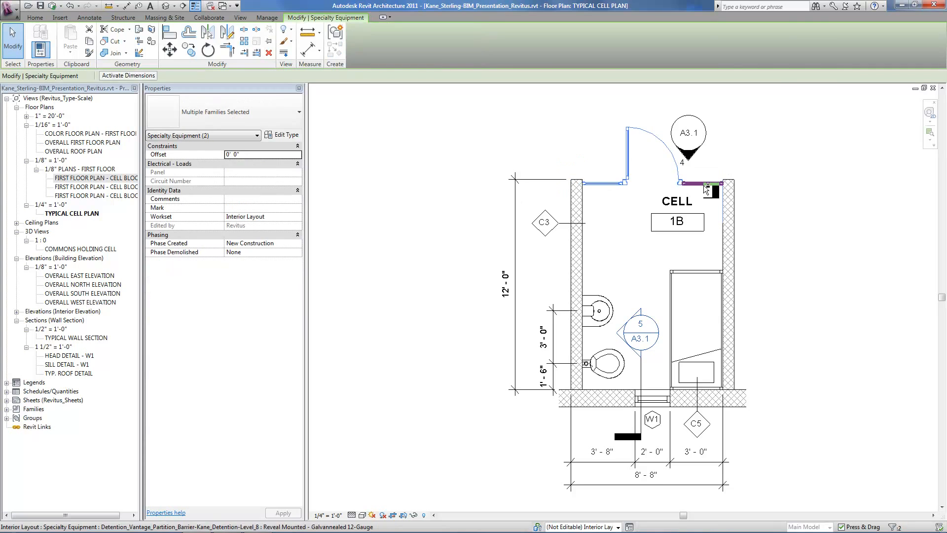
{"action": "left_click", "coordinate": [602, 311], "text": "ctrl"}
{"action": "left_click", "coordinate": [612, 361], "text": "ctrl"}
{"action": "left_click", "coordinate": [681, 273], "text": "ctrl"}
{"action": "left_click", "coordinate": [681, 273], "text": "ctrl"}
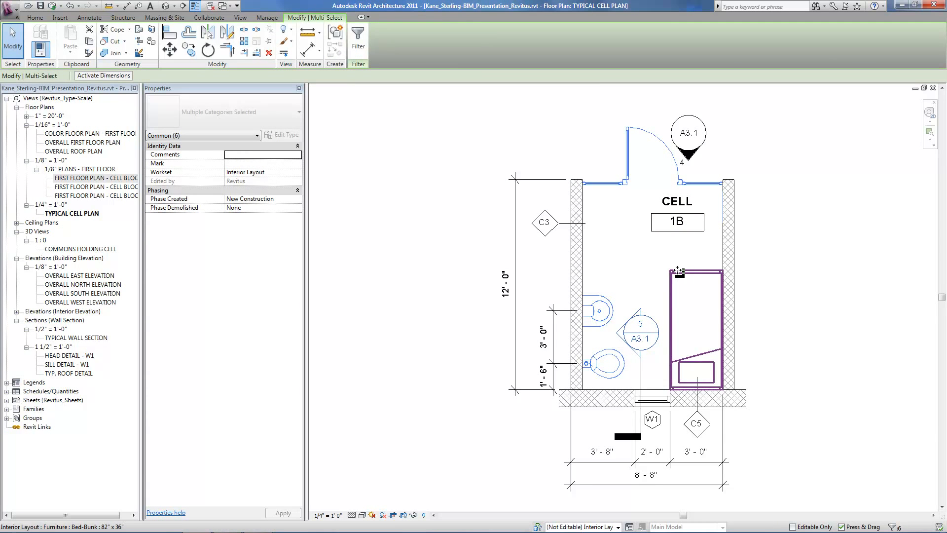
{"action": "left_click", "coordinate": [337, 33]}
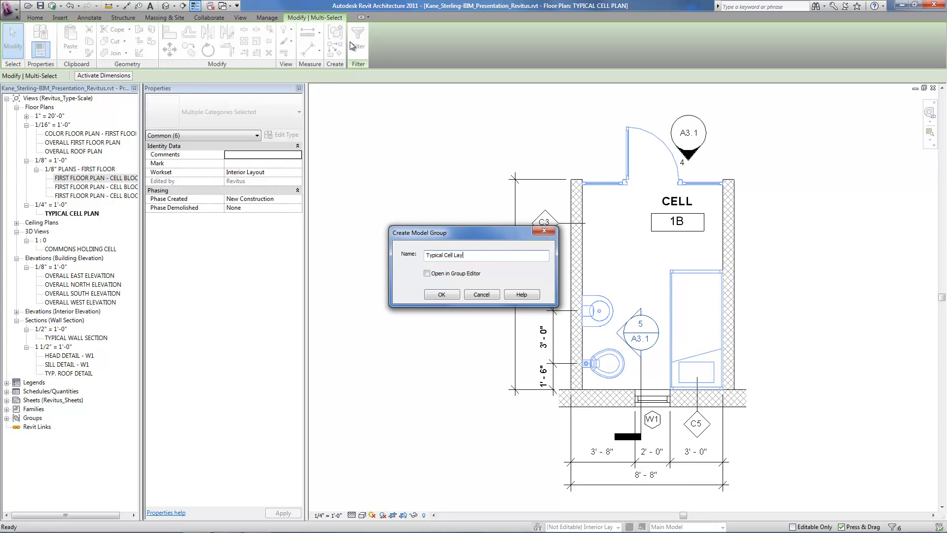
{"action": "left_click", "coordinate": [443, 295]}
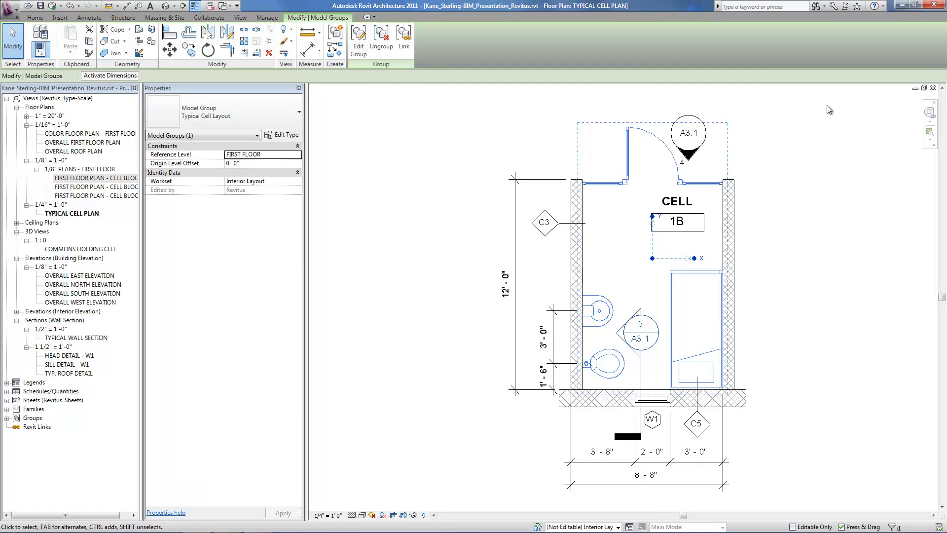
Step: In the Cell Block 1 floor plan, mirror a copy of cell 1B's layout group into cell 1A about their shared wall
{"action": "left_click", "coordinate": [933, 88]}
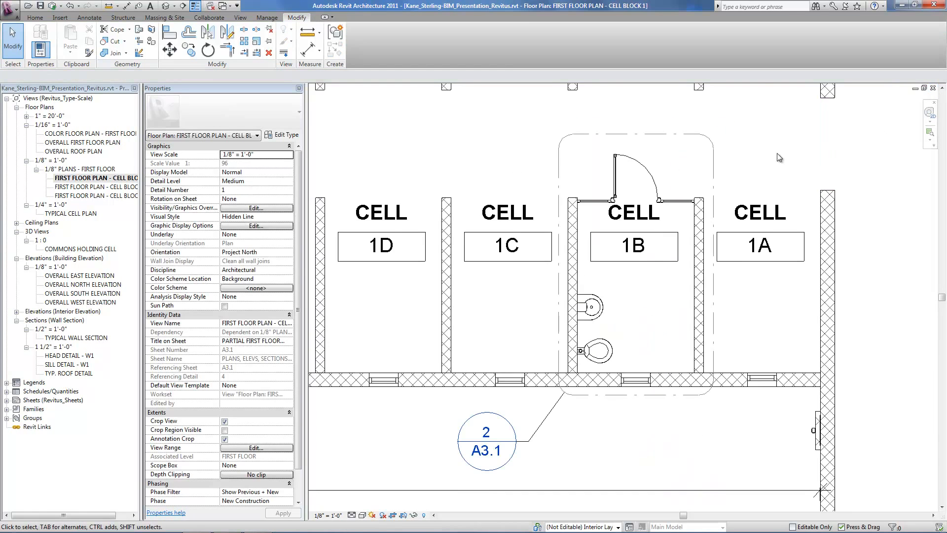
{"action": "scroll", "coordinate": [744, 401], "scroll_direction": "down", "scroll_amount": 2}
{"action": "left_click", "coordinate": [676, 244]}
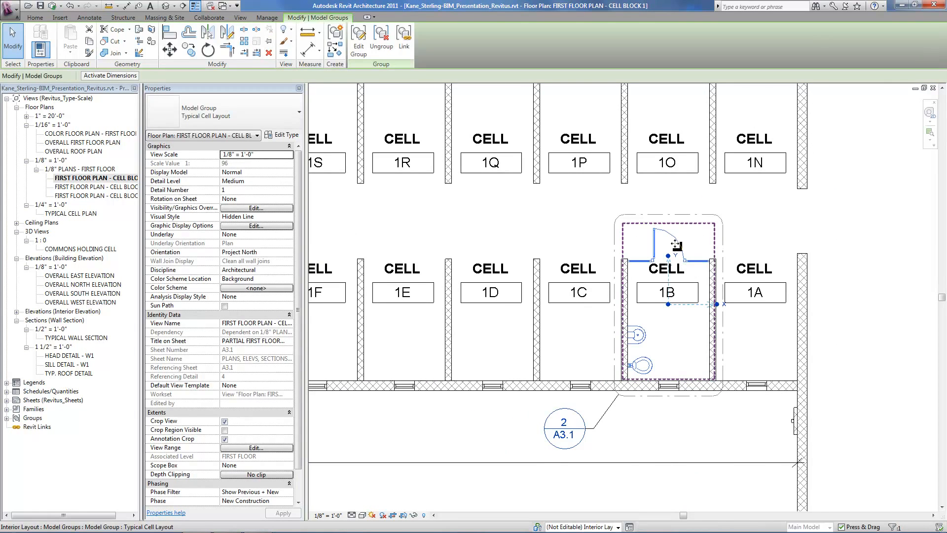
{"action": "key", "text": "m"}
{"action": "key", "text": "m"}
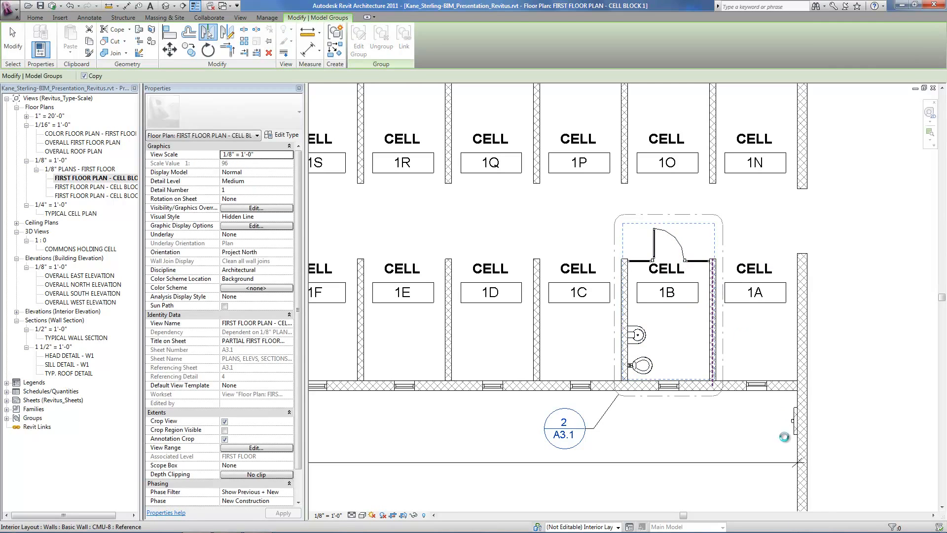
{"action": "left_click", "coordinate": [713, 320]}
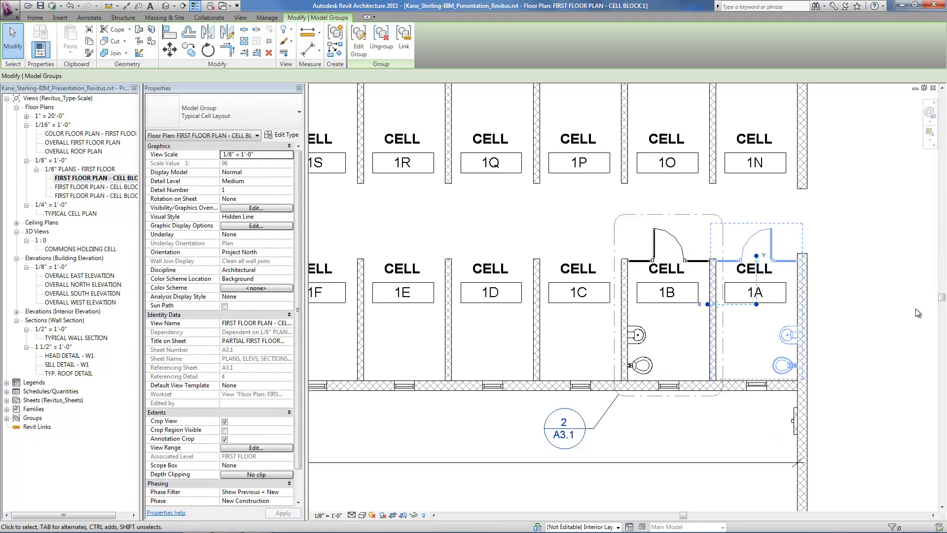
{"action": "left_click", "coordinate": [882, 312]}
Step: Array cell 1B's layout group along the row to cell 1M, with 12 ungrouped items spaced 8'-8" apart
{"action": "scroll", "coordinate": [882, 312], "scroll_direction": "down", "scroll_amount": 2}
{"action": "left_click", "coordinate": [760, 325]}
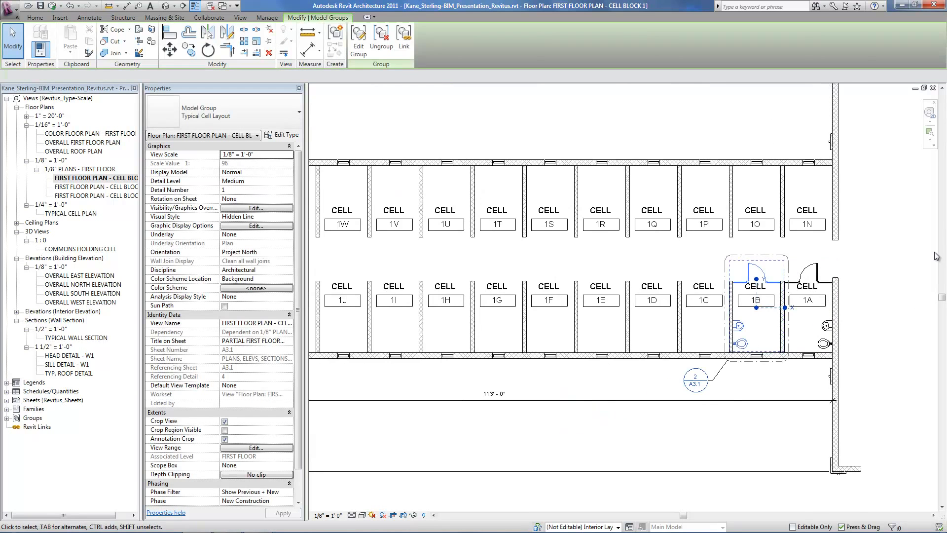
{"action": "scroll", "coordinate": [895, 254], "scroll_direction": "down", "scroll_amount": 2}
{"action": "key", "text": "a"}
{"action": "key", "text": "r"}
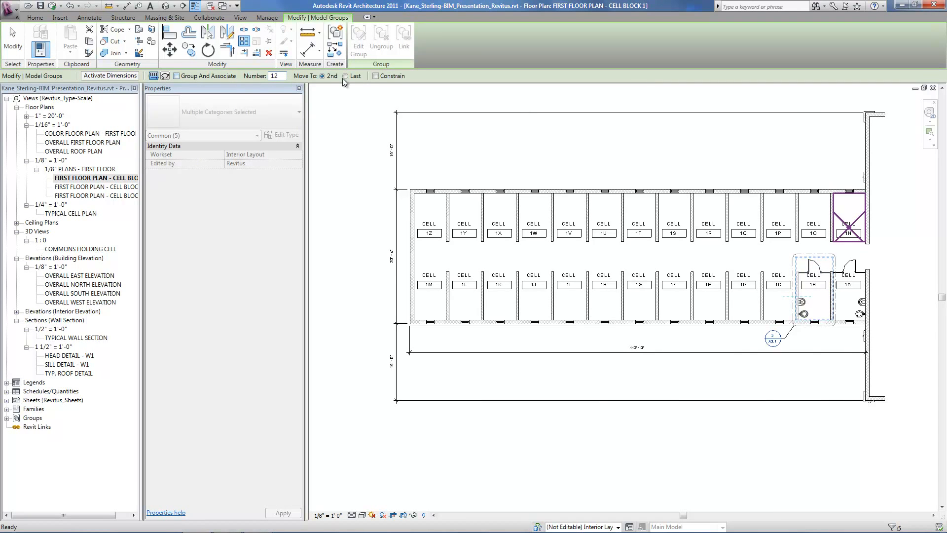
{"action": "left_click", "coordinate": [732, 152]}
{"action": "type", "text": "8 8"}
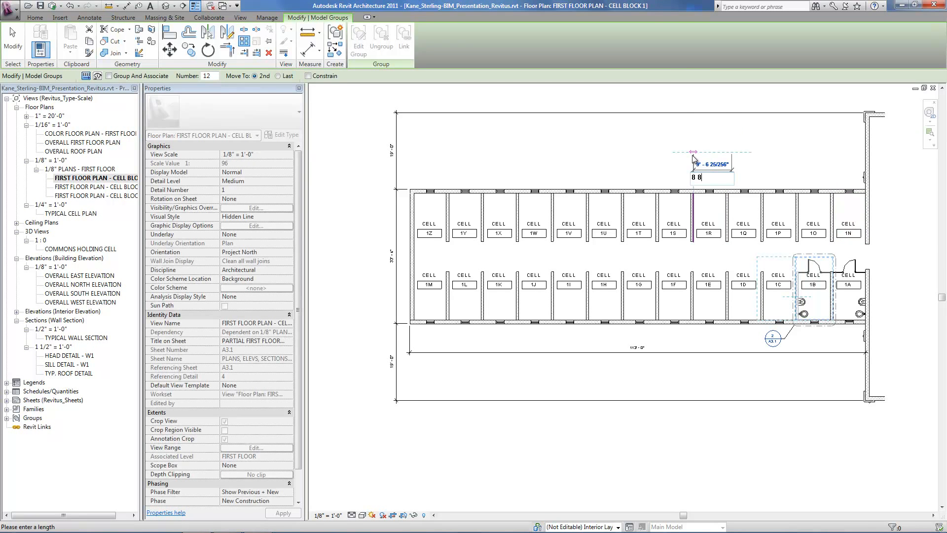
{"action": "key", "text": "Return"}
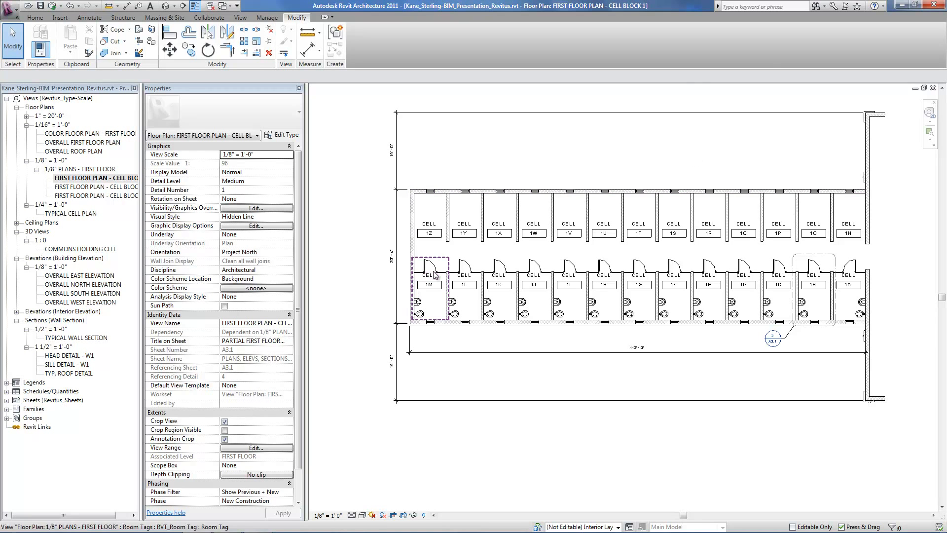
Step: Mirror copies of all Typical Cell Layout groups into the opposite cell row about a drawn axis along the corridor centerline
{"action": "left_click", "coordinate": [461, 266]}
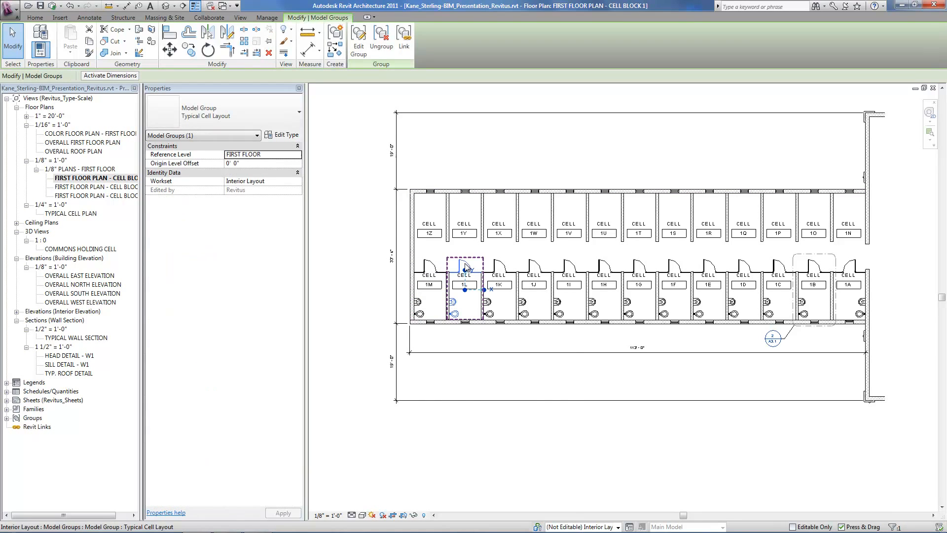
{"action": "right_click", "coordinate": [465, 263]}
{"action": "mouse_move", "coordinate": [522, 369]}
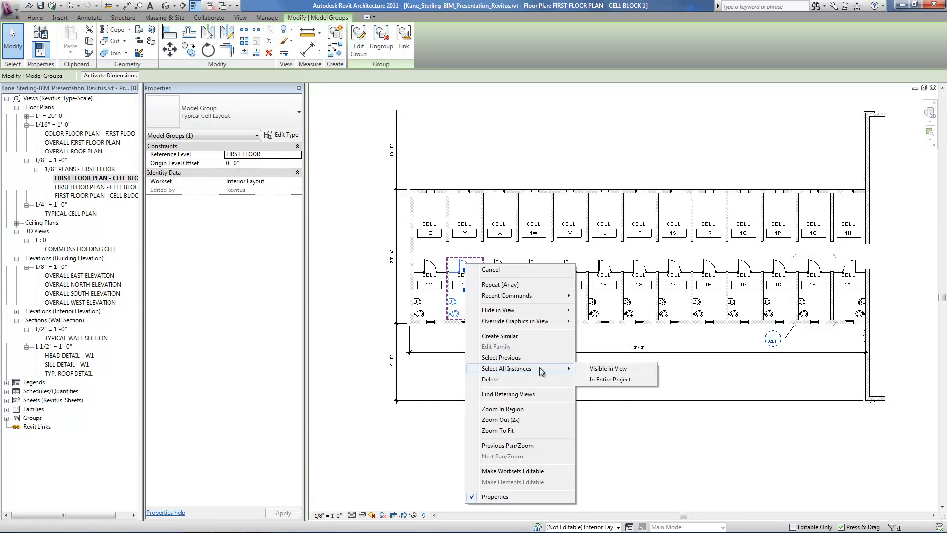
{"action": "left_click", "coordinate": [614, 381]}
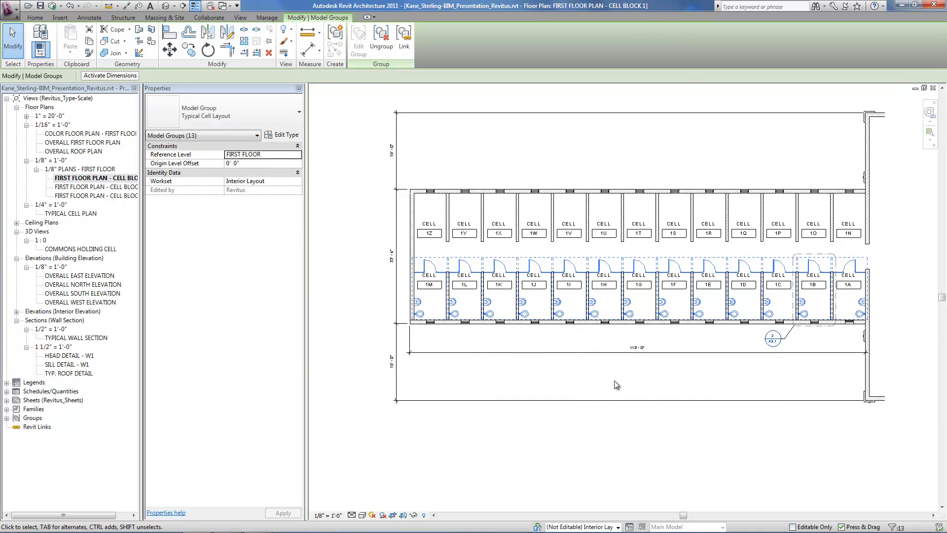
{"action": "key", "text": "d"}
{"action": "key", "text": "m"}
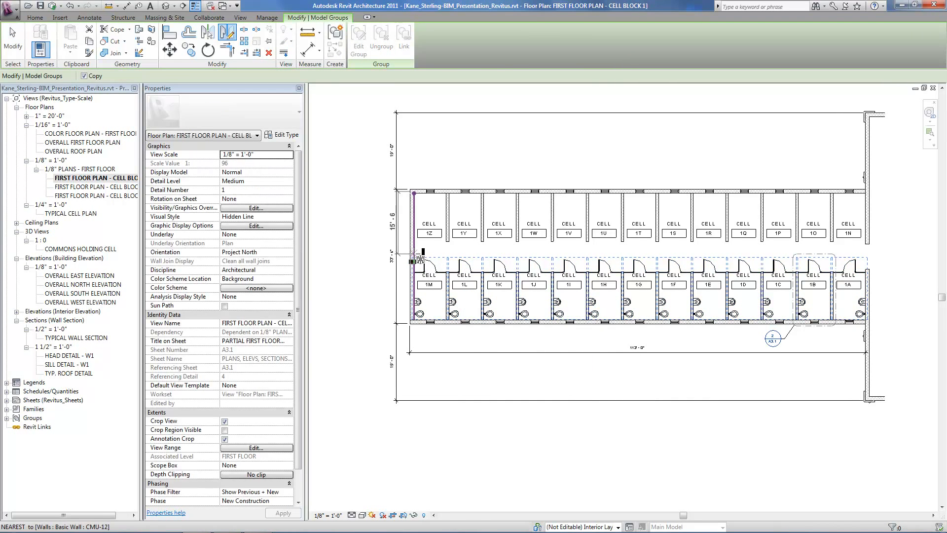
{"action": "left_click", "coordinate": [366, 255]}
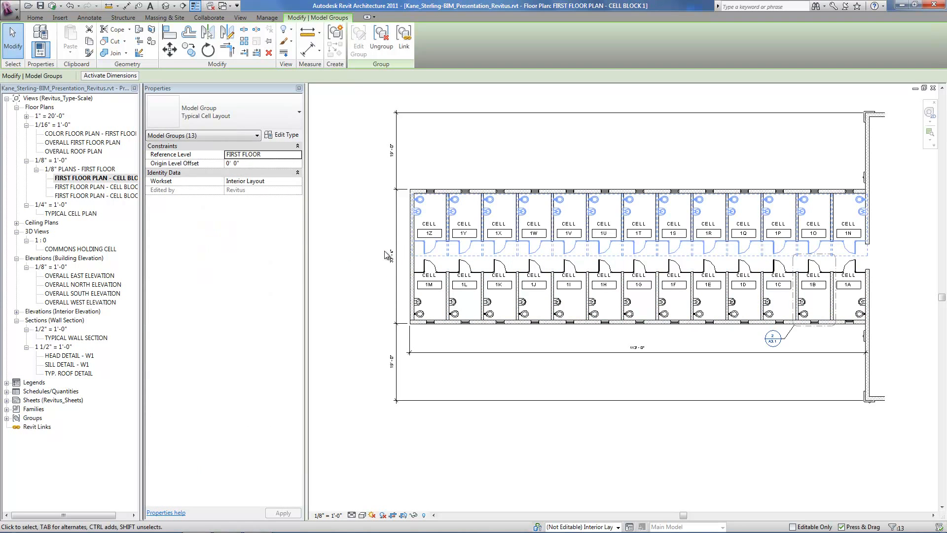
Step: In the overall first floor plan, mirror copies of all Typical Cell Layout groups into the opposite wing about the central hall's vertical centerline
{"action": "double_click", "coordinate": [87, 143]}
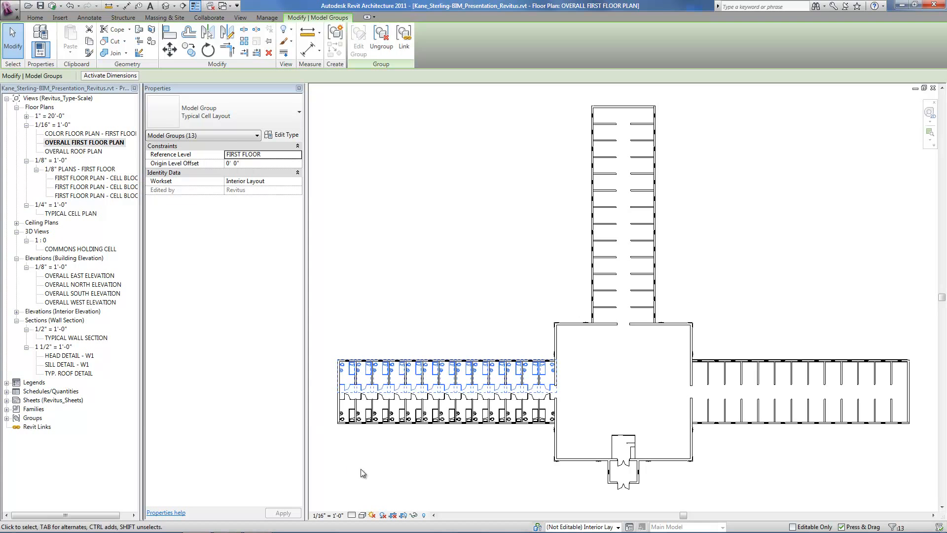
{"action": "left_click", "coordinate": [400, 284]}
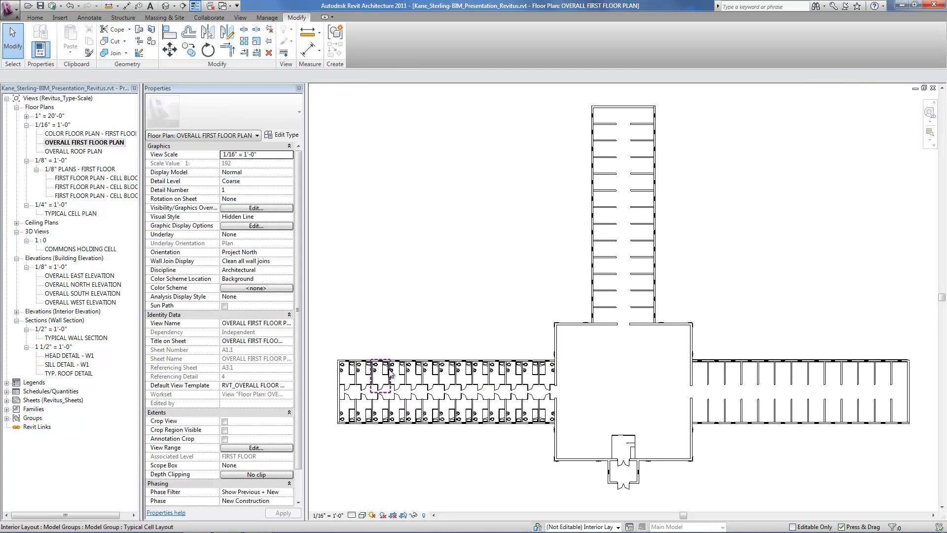
{"action": "left_click", "coordinate": [393, 400]}
{"action": "right_click", "coordinate": [395, 401]}
{"action": "mouse_move", "coordinate": [456, 259]}
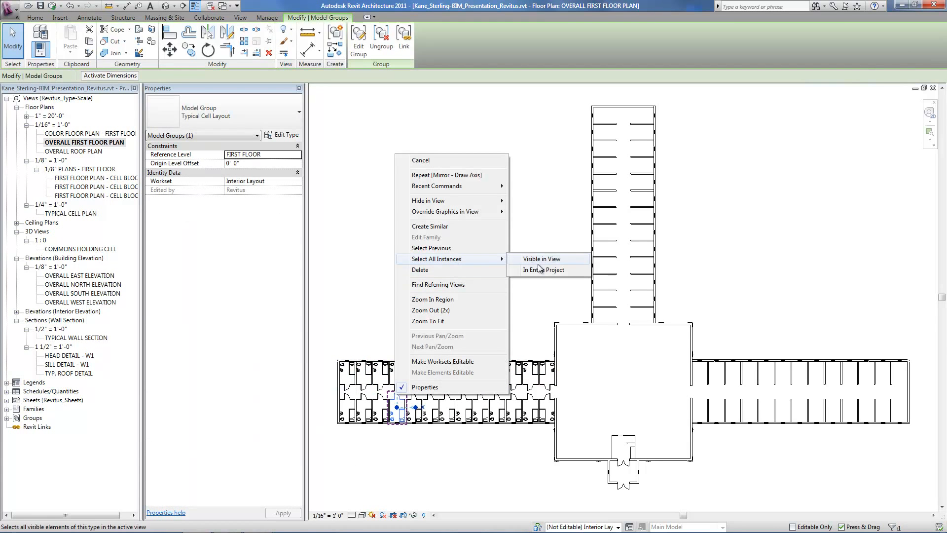
{"action": "left_click", "coordinate": [545, 270]}
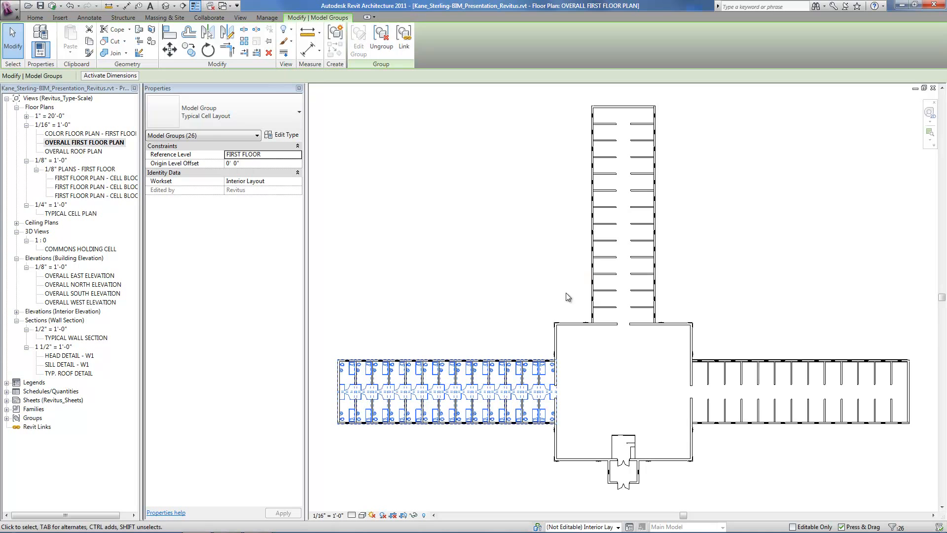
{"action": "key", "text": "d"}
{"action": "key", "text": "m"}
{"action": "left_click", "coordinate": [623, 324]}
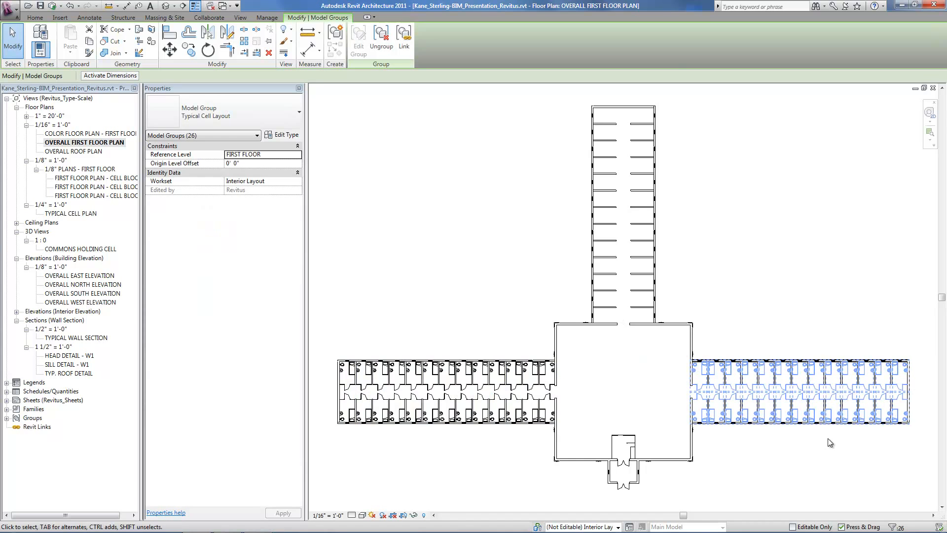
Step: Draw a diagonal detail line across the central hall from its lower-left corner to its upper-right corner
{"action": "key", "text": "d"}
{"action": "key", "text": "l"}
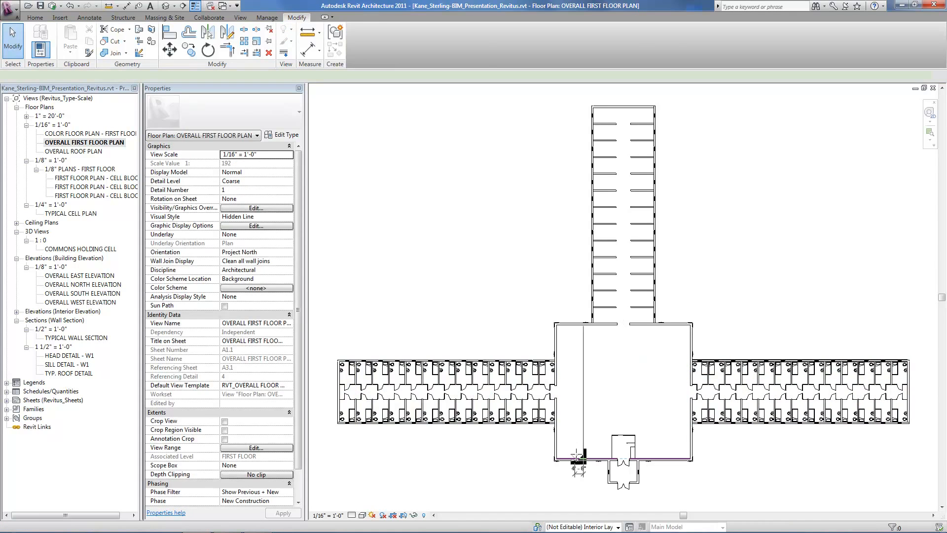
{"action": "left_click", "coordinate": [558, 457]}
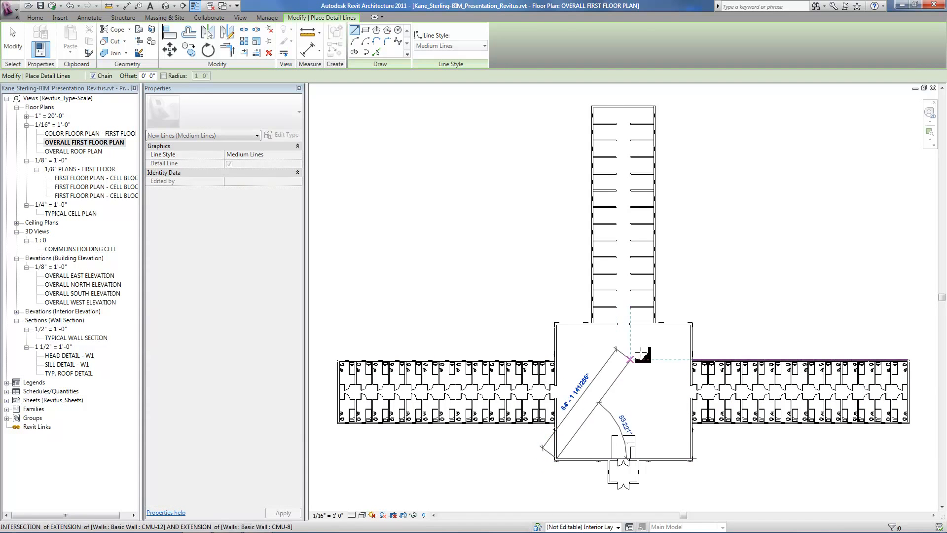
{"action": "left_click", "coordinate": [690, 325]}
{"action": "key", "text": "Escape"}
{"action": "key", "text": "Escape"}
Step: Select everything in the right-hand wing and filter the selection to Model Groups only
{"action": "left_click_drag", "start_coordinate": [678, 348], "coordinate": [928, 440]}
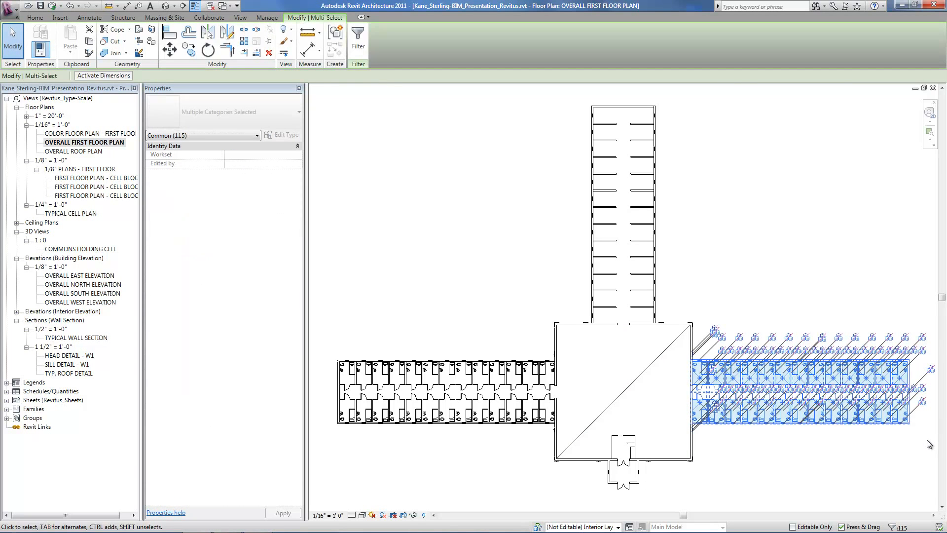
{"action": "left_click", "coordinate": [359, 42]}
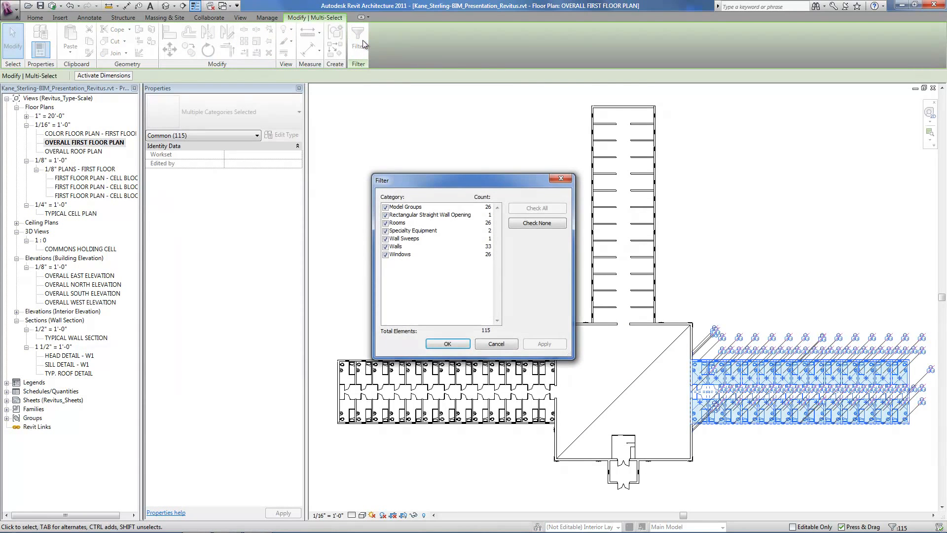
{"action": "left_click", "coordinate": [534, 222]}
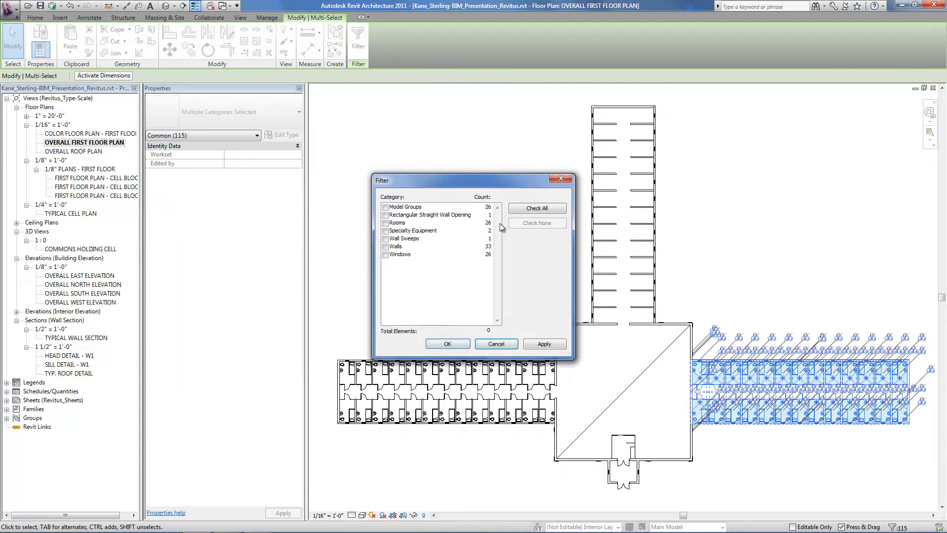
{"action": "left_click", "coordinate": [386, 208]}
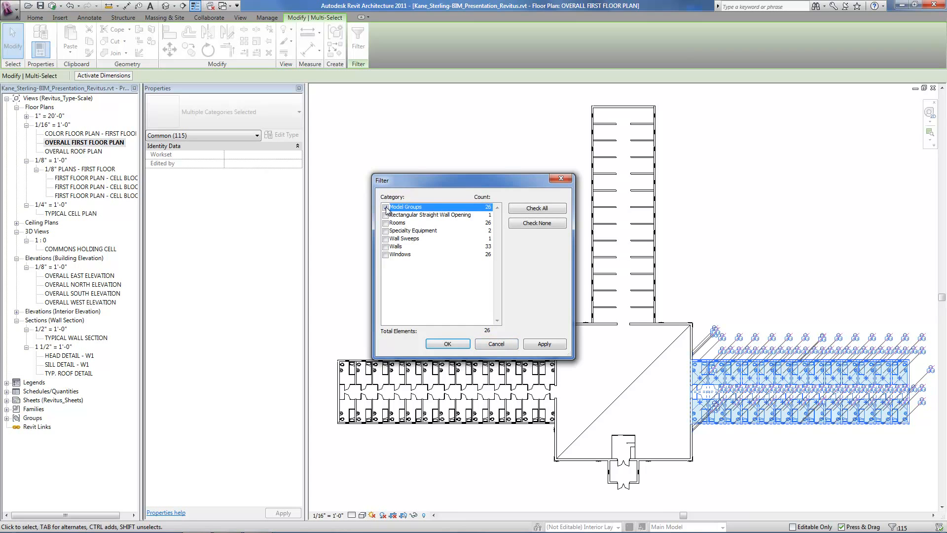
{"action": "left_click", "coordinate": [448, 344]}
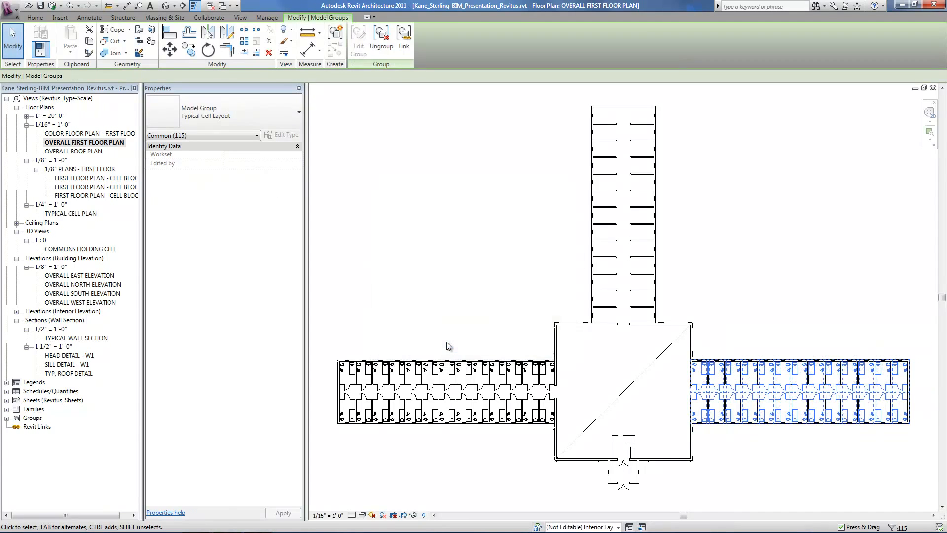
Step: Rotate a copy of the selected cell groups 90° about the diagonal line's midpoint into the upper wing
{"action": "left_click", "coordinate": [211, 51]}
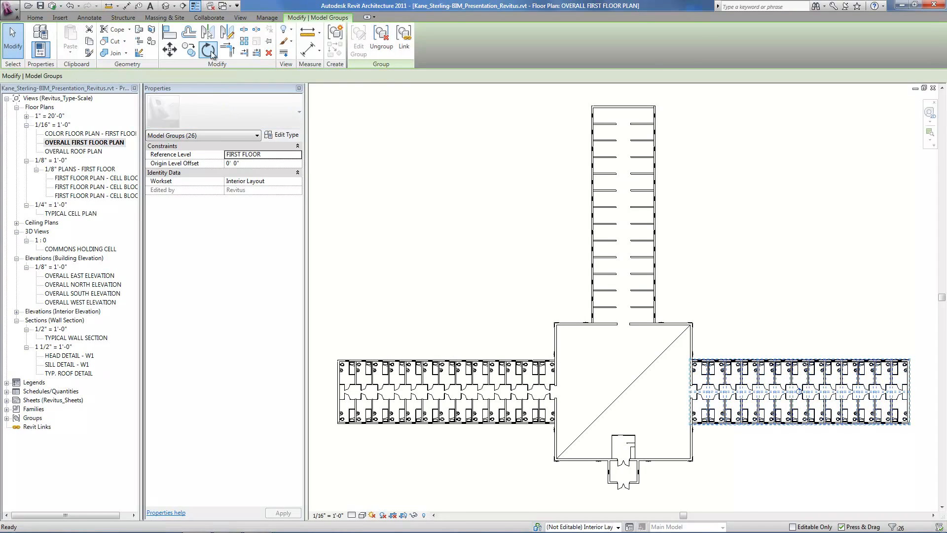
{"action": "left_click", "coordinate": [118, 75]}
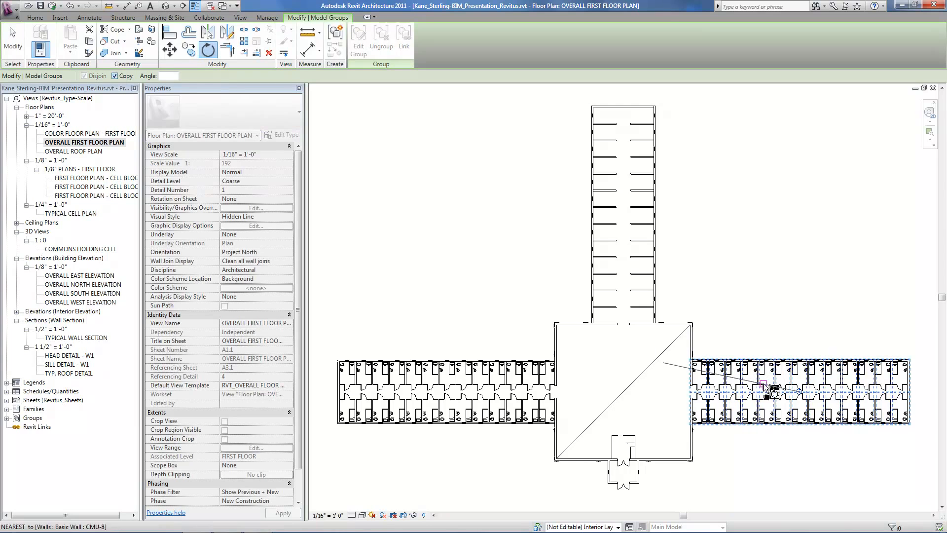
{"action": "left_click_drag", "start_coordinate": [801, 395], "coordinate": [624, 391]}
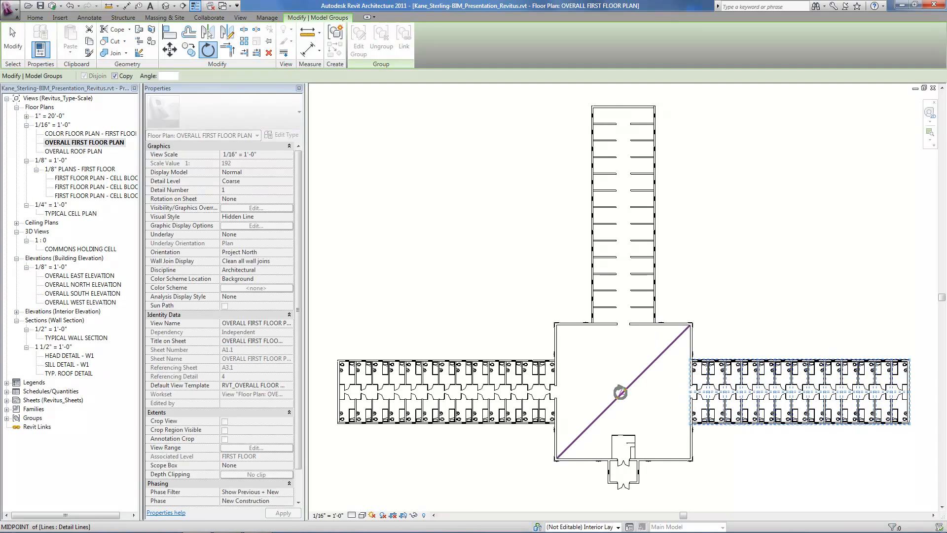
{"action": "left_click", "coordinate": [775, 307]}
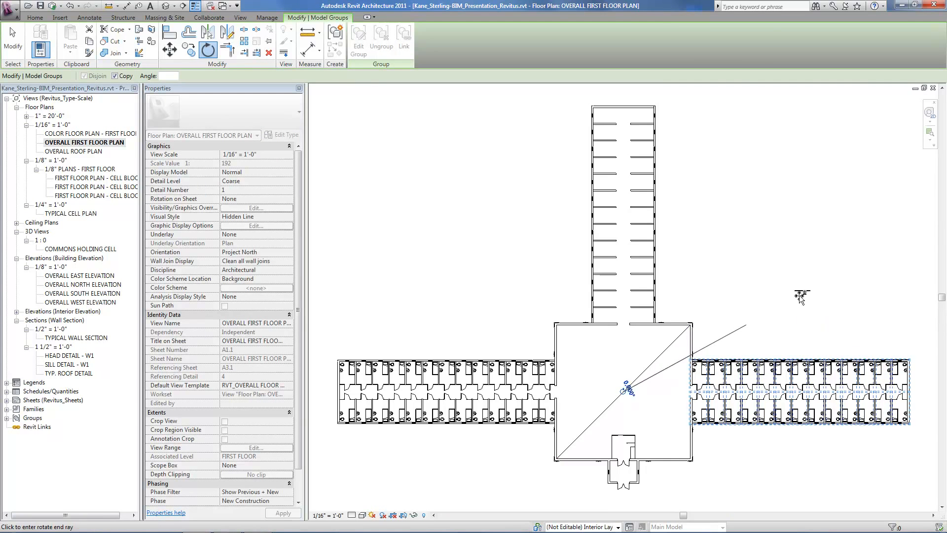
{"action": "type", "text": "90"}
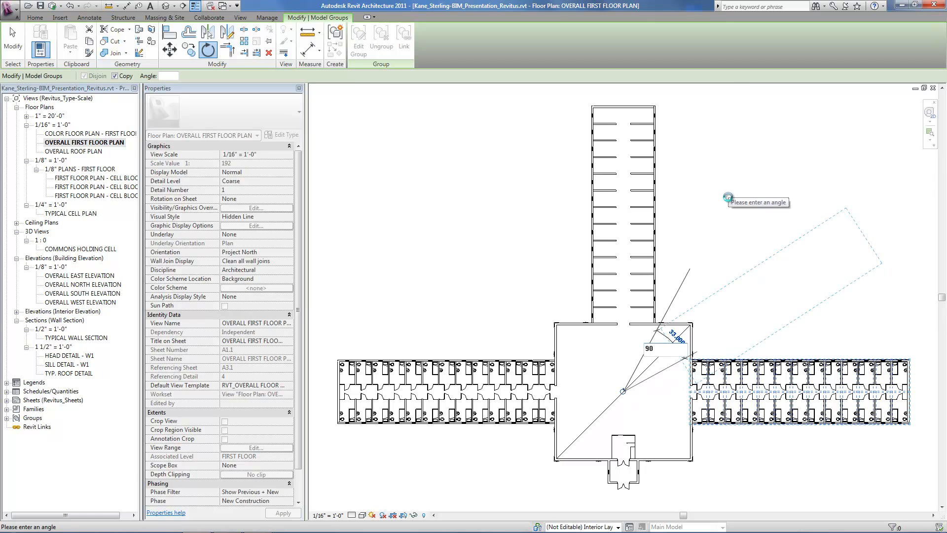
{"action": "key", "text": "Return"}
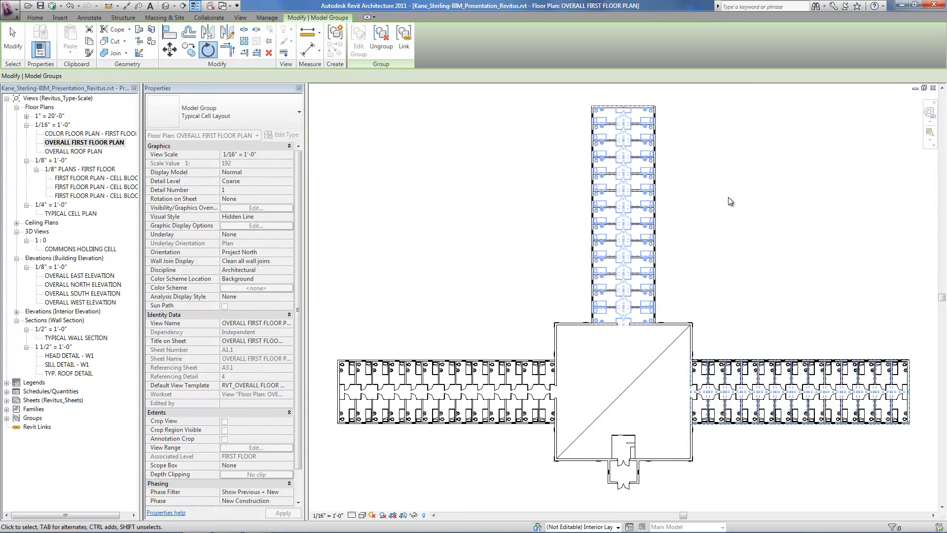
Step: Clear the group selection and delete the diagonal detail line across the central hall
{"action": "left_click", "coordinate": [755, 218]}
{"action": "left_click", "coordinate": [659, 357]}
{"action": "key", "text": "Delete"}
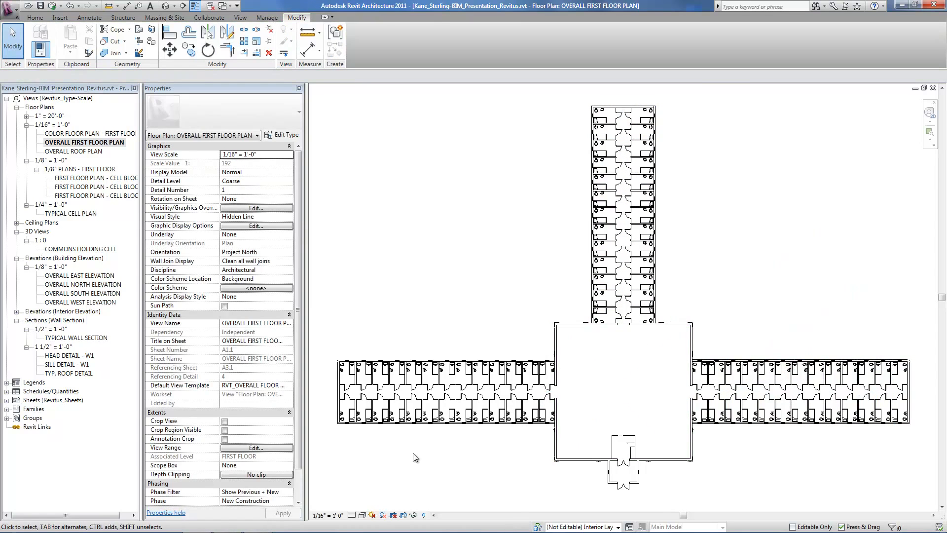
Step: Open the RCP - FIRST FLOOR reflected ceiling plan
{"action": "scroll", "coordinate": [285, 449], "scroll_direction": "up", "scroll_amount": 1}
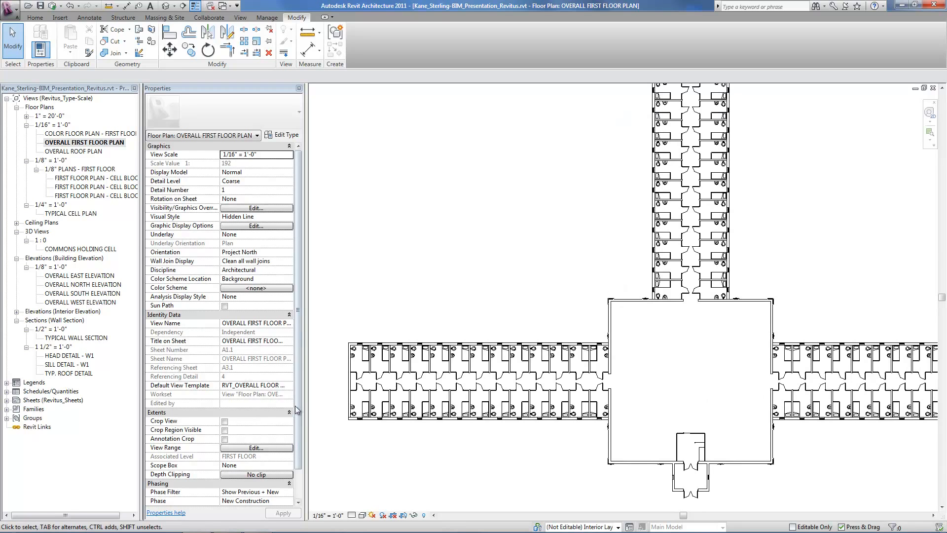
{"action": "left_click", "coordinate": [17, 223]}
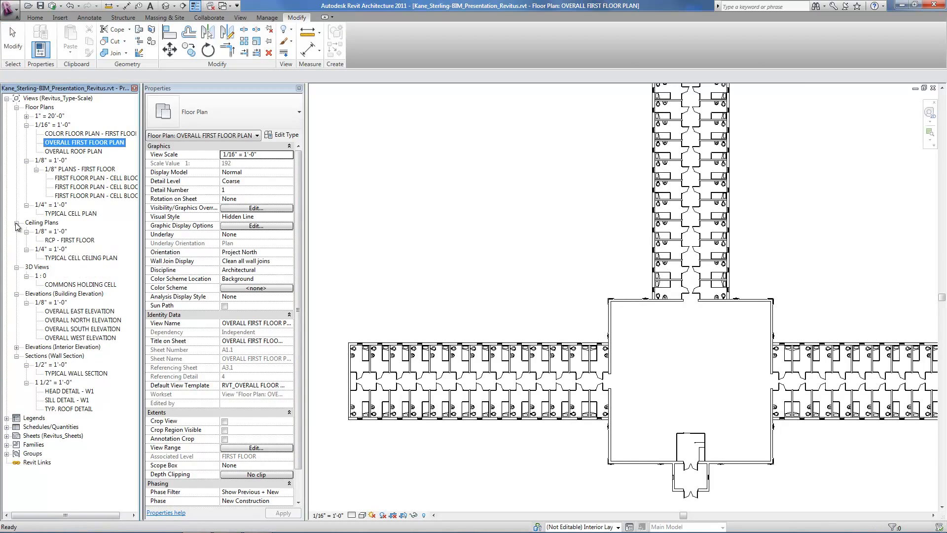
{"action": "double_click", "coordinate": [79, 241]}
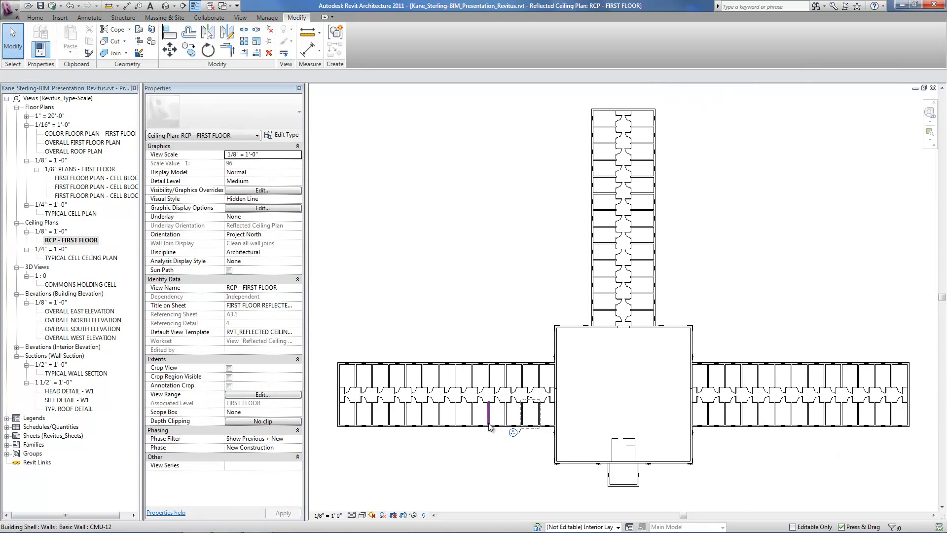
Step: Place a Kane Level 9 detention ceiling, type Acoustical Panel with Top Plate, rotated 90°, in the central hall beside the left wing's cells
{"action": "scroll", "coordinate": [513, 410], "scroll_direction": "up", "scroll_amount": 6}
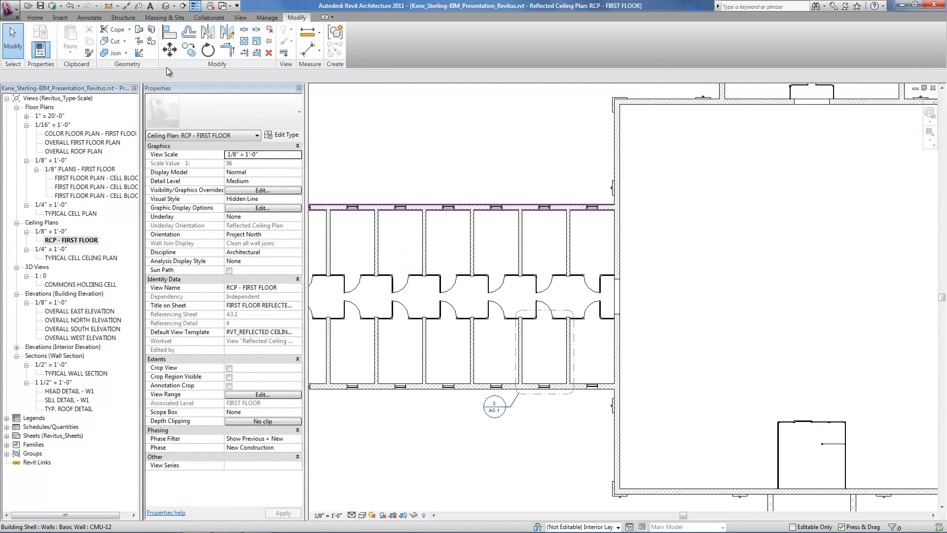
{"action": "left_click", "coordinate": [36, 18]}
{"action": "left_click", "coordinate": [101, 37]}
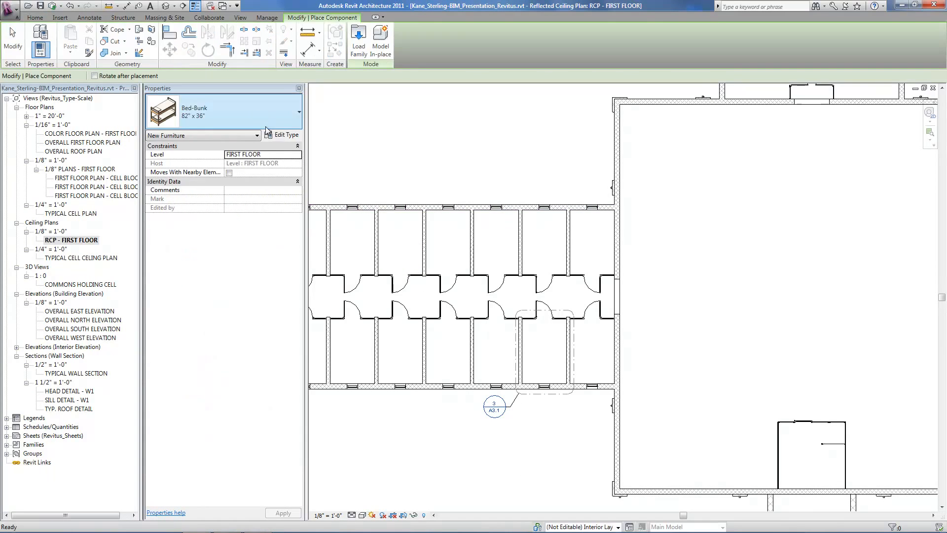
{"action": "left_click", "coordinate": [257, 112]}
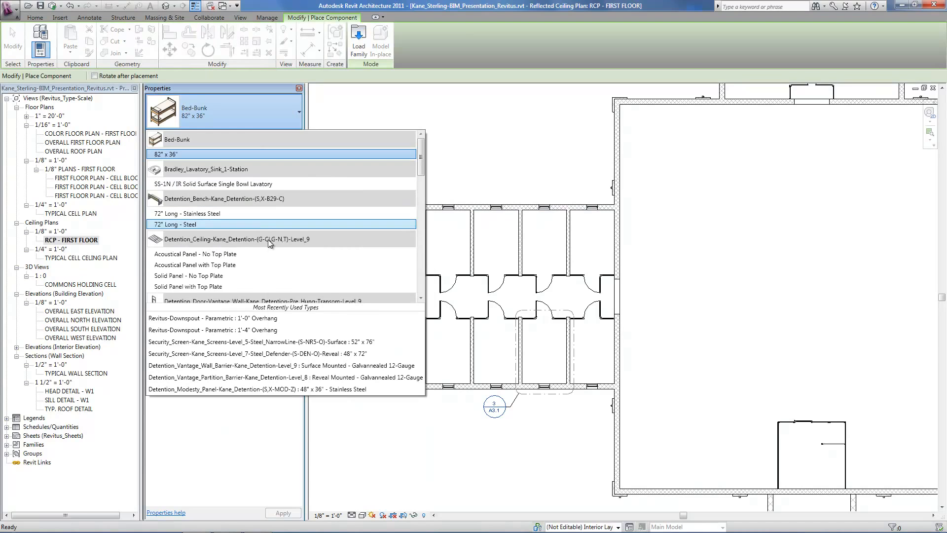
{"action": "left_click", "coordinate": [212, 266]}
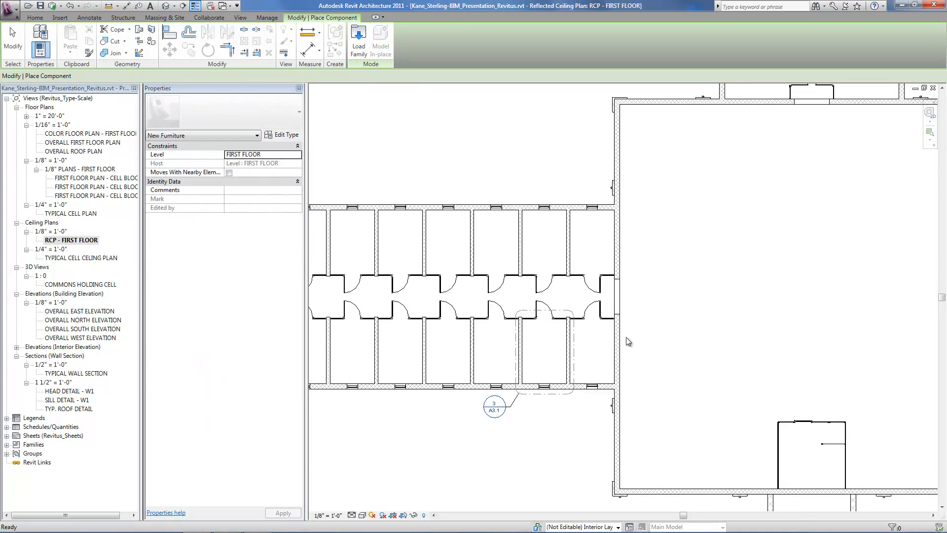
{"action": "key", "text": "space"}
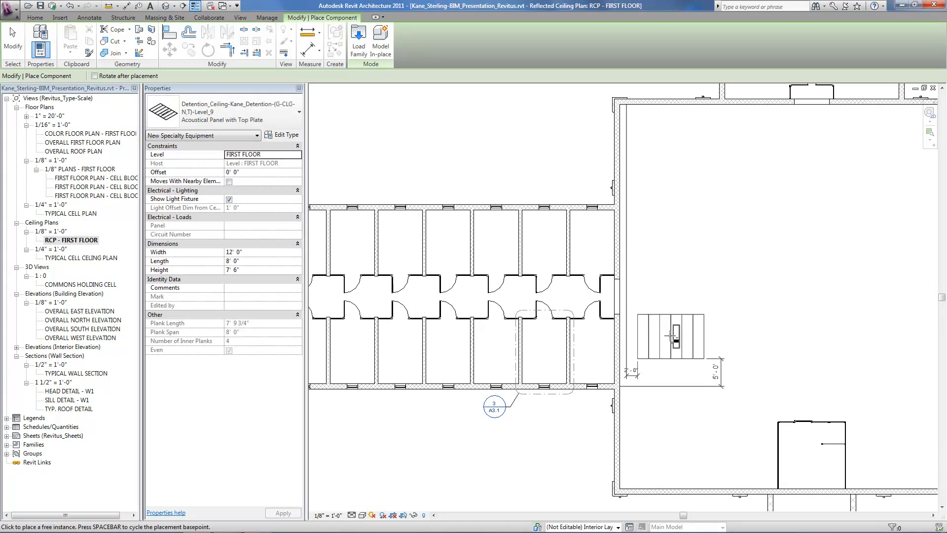
{"action": "left_click", "coordinate": [674, 336]}
Step: Align the ceiling's side edges to the typical cell's two partition walls and its rear edge to the exterior wall's inner face
{"action": "key", "text": "a"}
{"action": "key", "text": "l"}
{"action": "scroll", "coordinate": [582, 348], "scroll_direction": "up", "scroll_amount": 2}
{"action": "left_click", "coordinate": [501, 336]}
{"action": "left_click", "coordinate": [606, 351]}
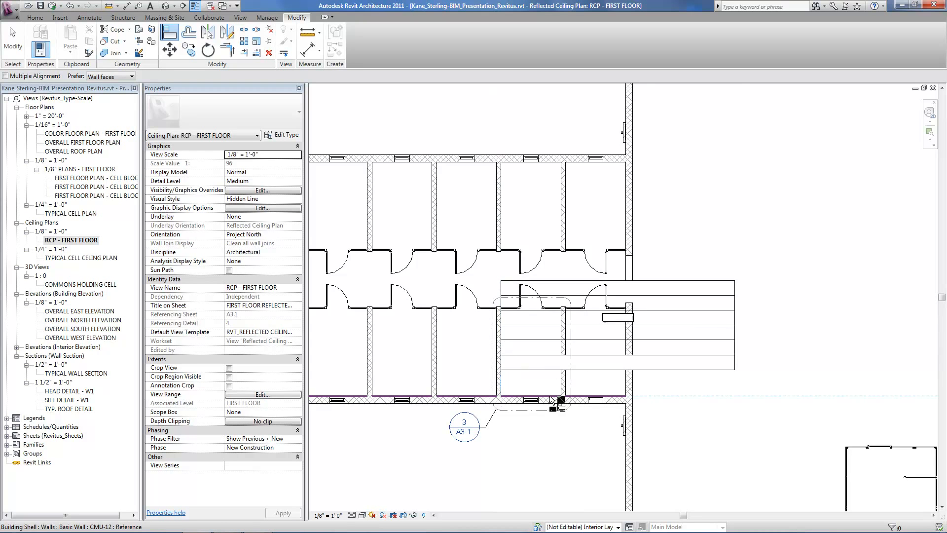
{"action": "left_click", "coordinate": [562, 329]}
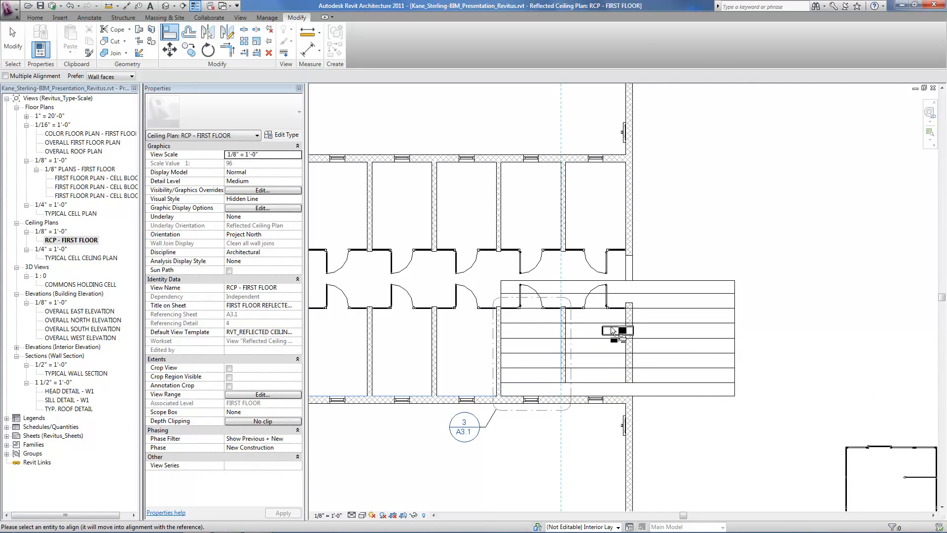
{"action": "left_click", "coordinate": [610, 379]}
Step: Align the ceiling's corridor-side edge to the typical cell's front wall, completing the fit within the cell
{"action": "scroll", "coordinate": [508, 348], "scroll_direction": "up", "scroll_amount": 3}
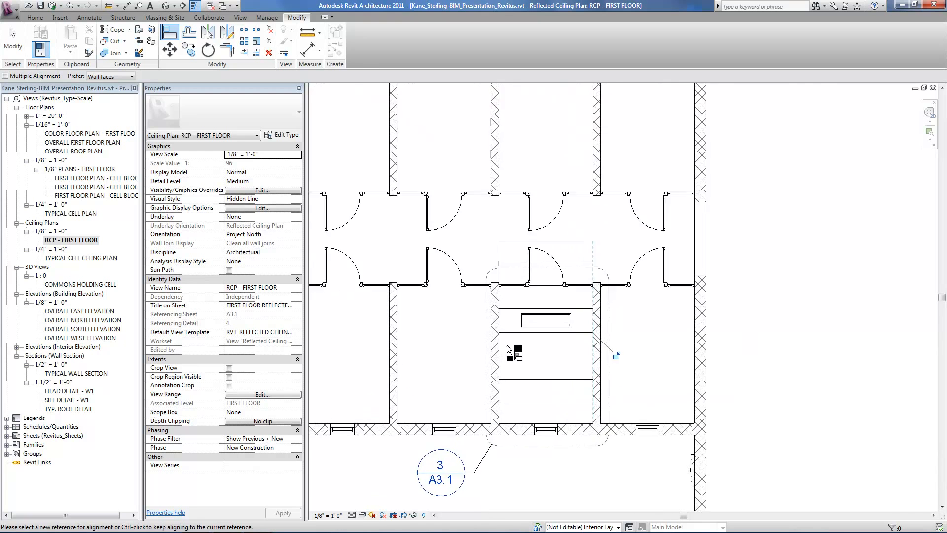
{"action": "scroll", "coordinate": [507, 344], "scroll_direction": "up", "scroll_amount": 2}
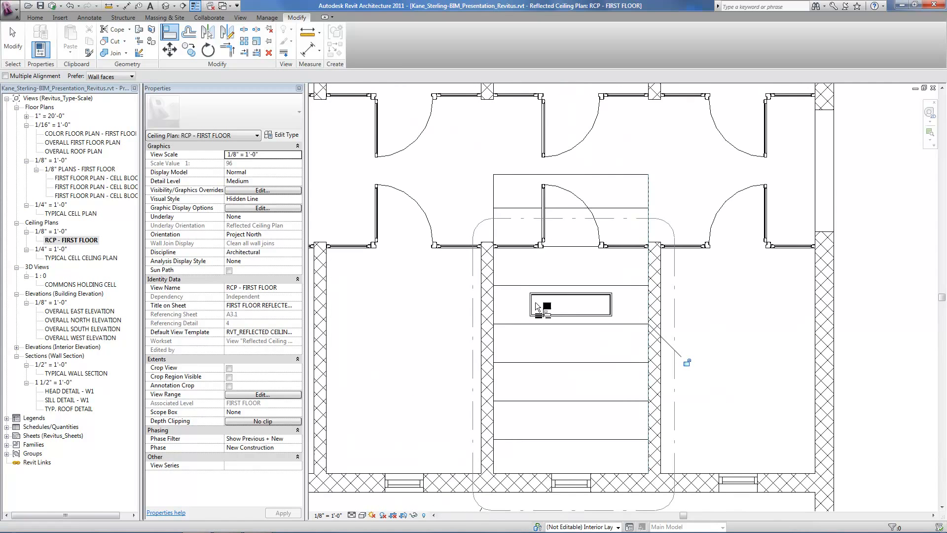
{"action": "left_click", "coordinate": [517, 247]}
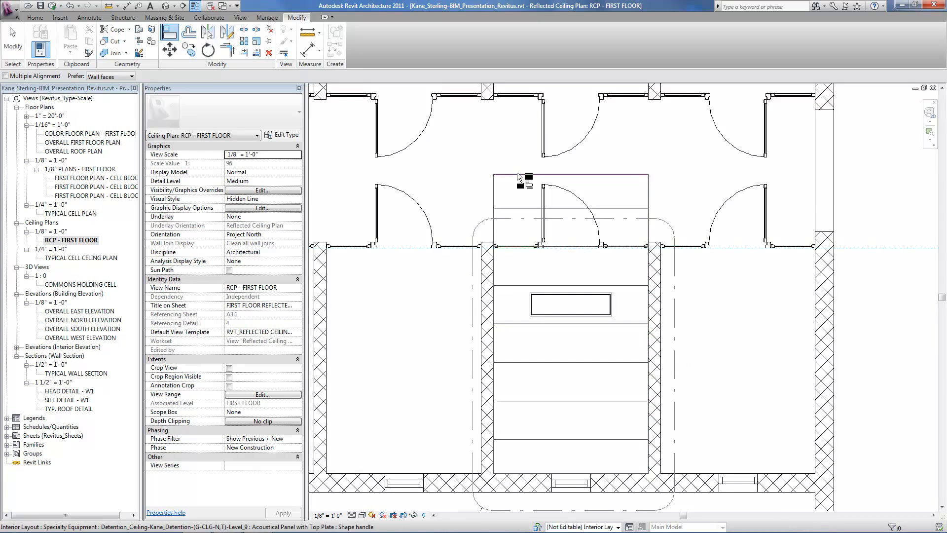
{"action": "left_click", "coordinate": [708, 253]}
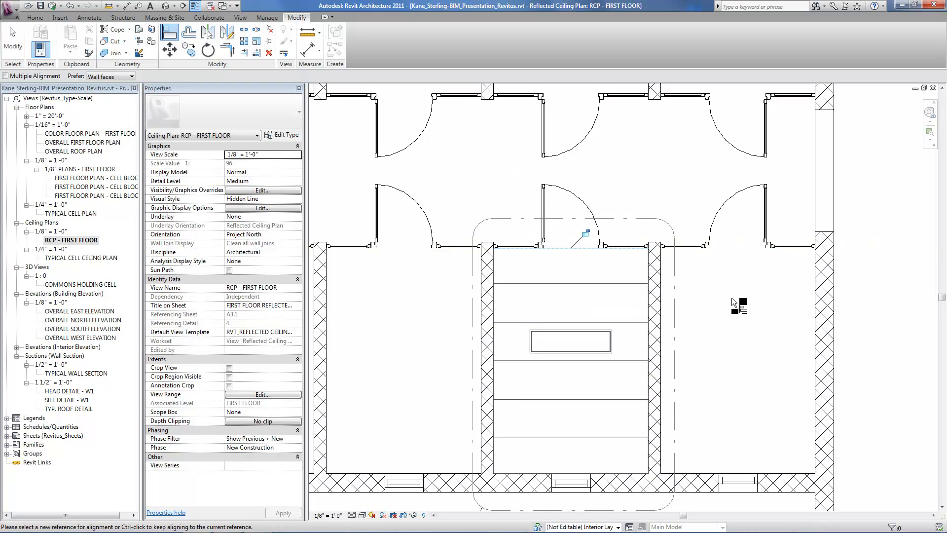
{"action": "key", "text": "Escape"}
{"action": "key", "text": "Escape"}
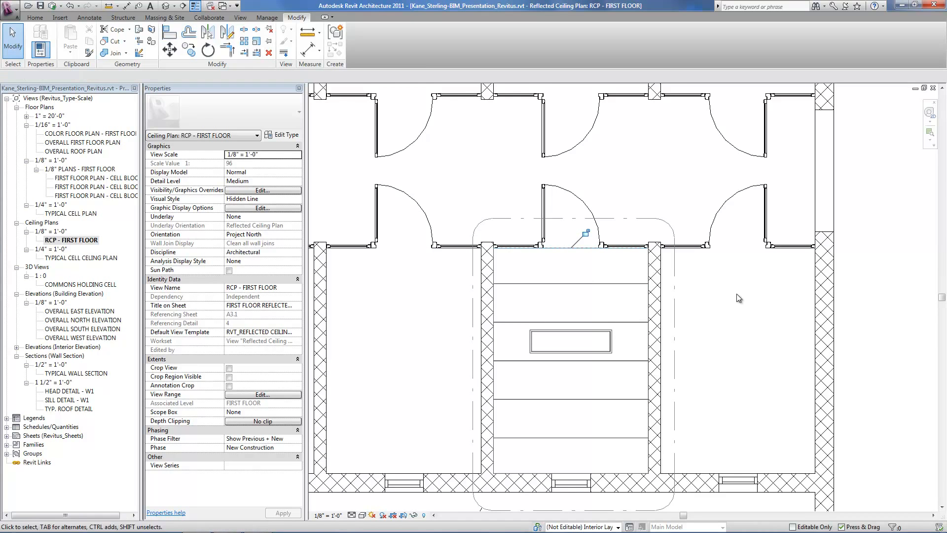
Step: Edit the Typical Cell Layout group to add the new detention ceiling to it and finish the group edit
{"action": "scroll", "coordinate": [736, 294], "scroll_direction": "down", "scroll_amount": 1}
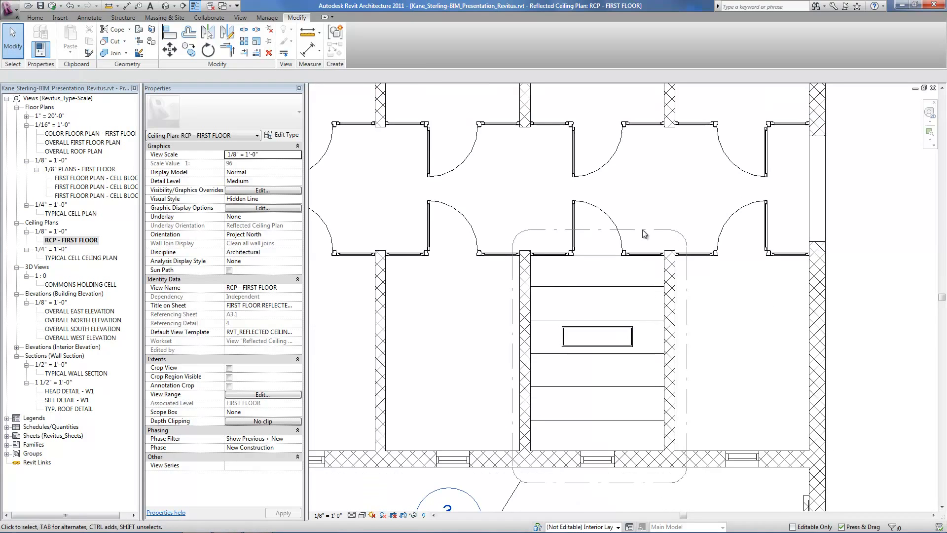
{"action": "left_click", "coordinate": [585, 204]}
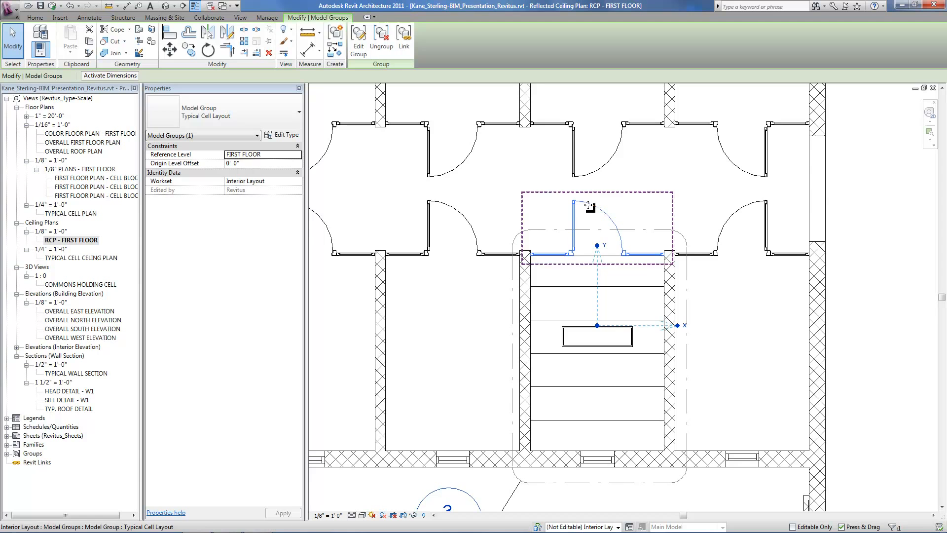
{"action": "left_click", "coordinate": [357, 39]}
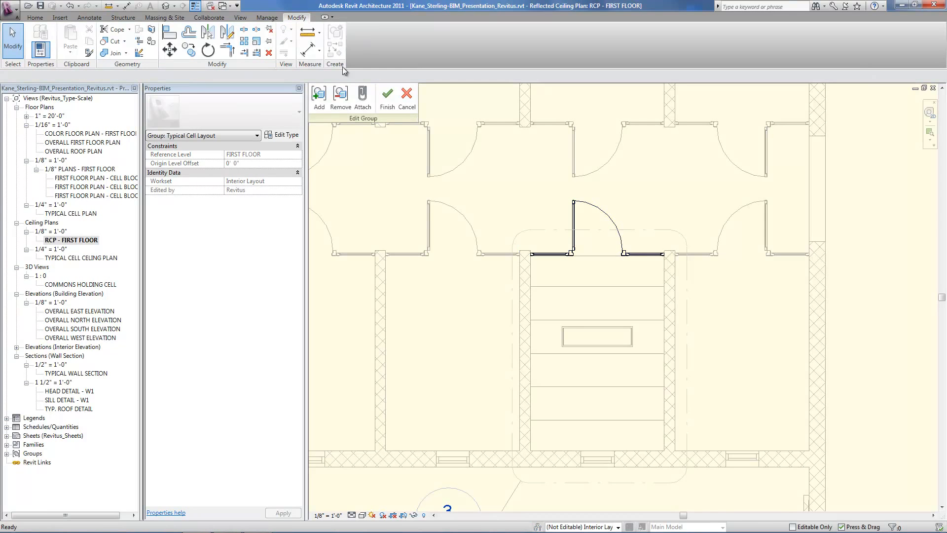
{"action": "left_click", "coordinate": [319, 97]}
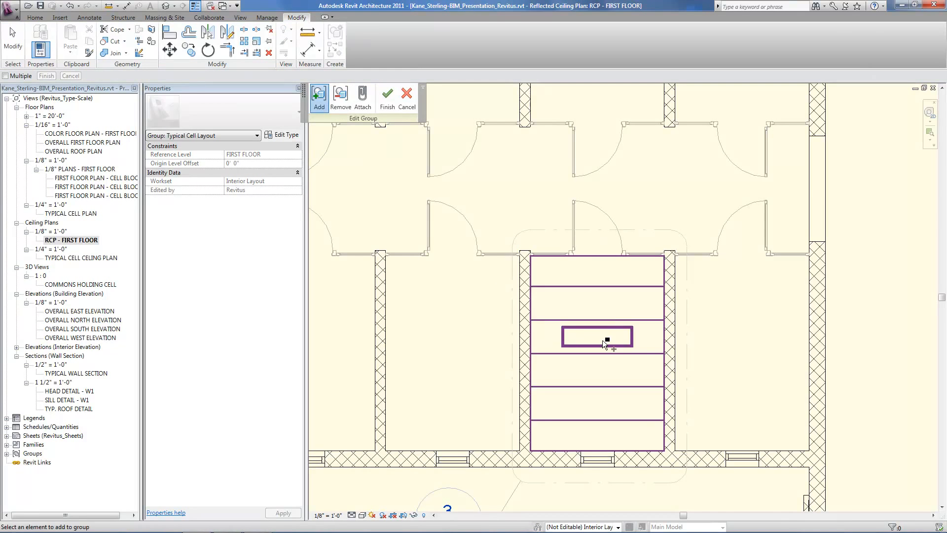
{"action": "left_click", "coordinate": [611, 292]}
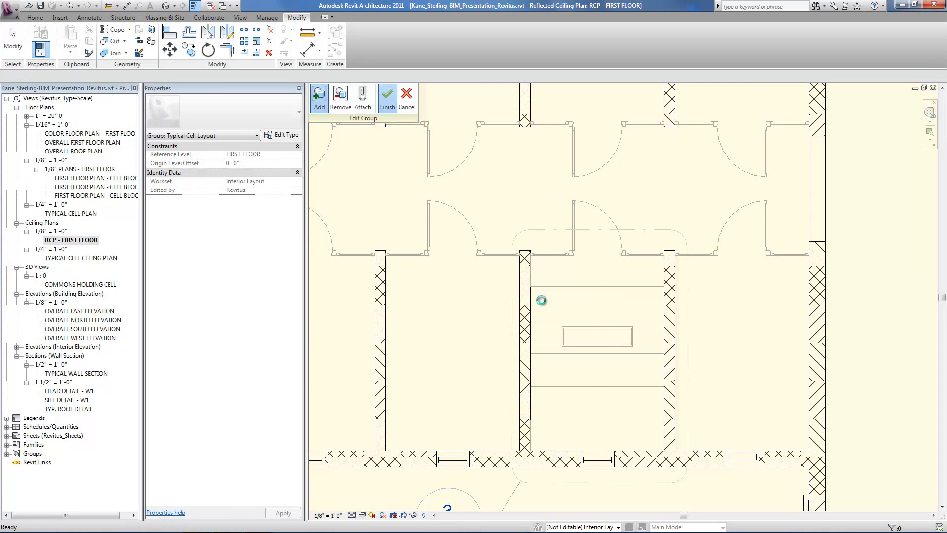
{"action": "scroll", "coordinate": [547, 350], "scroll_direction": "down", "scroll_amount": 5}
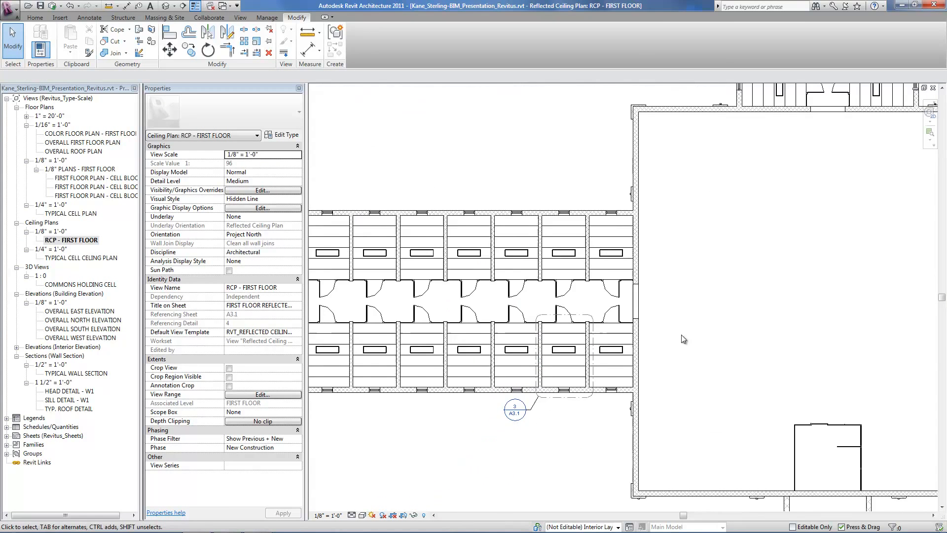
{"action": "scroll", "coordinate": [711, 296], "scroll_direction": "down", "scroll_amount": 4}
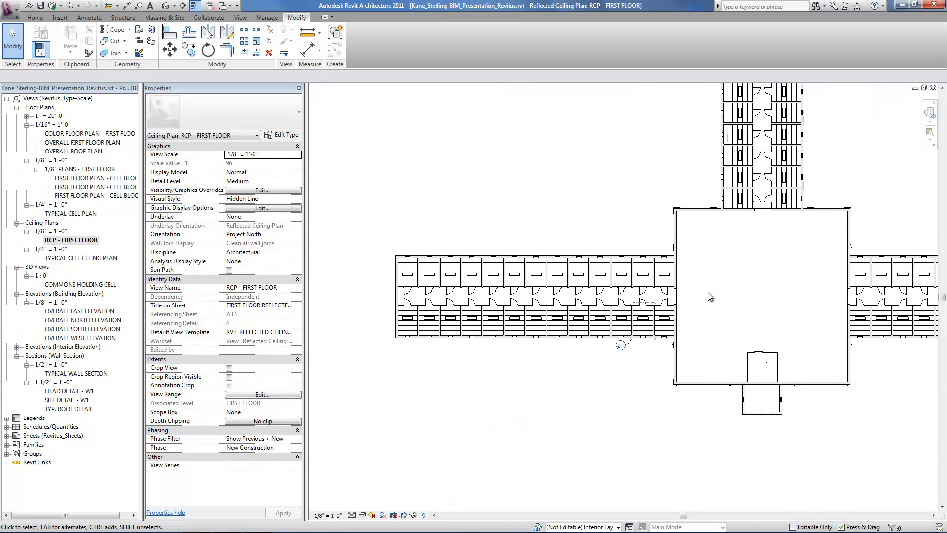
Step: Open the default 3D view and hide the whole roof category in it
{"action": "left_click", "coordinate": [166, 7]}
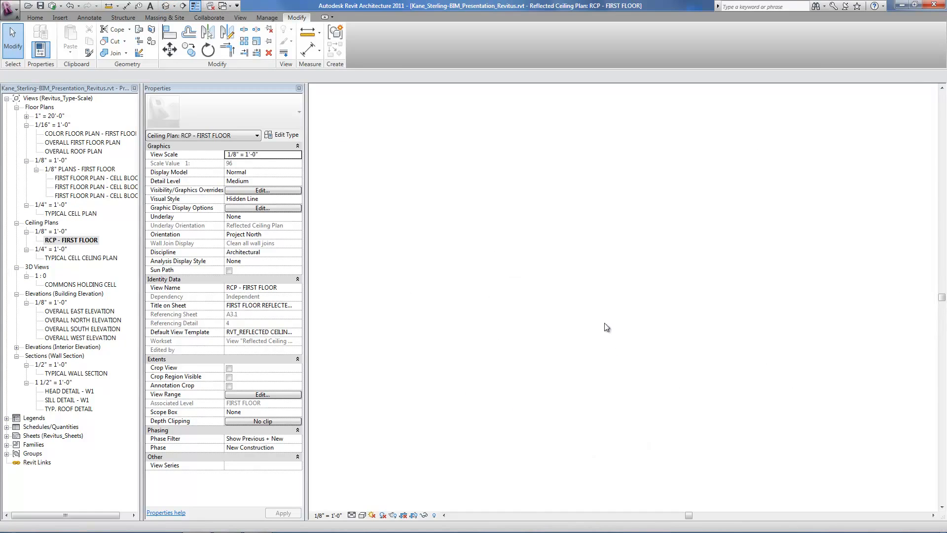
{"action": "scroll", "coordinate": [542, 267], "scroll_direction": "up", "scroll_amount": 5}
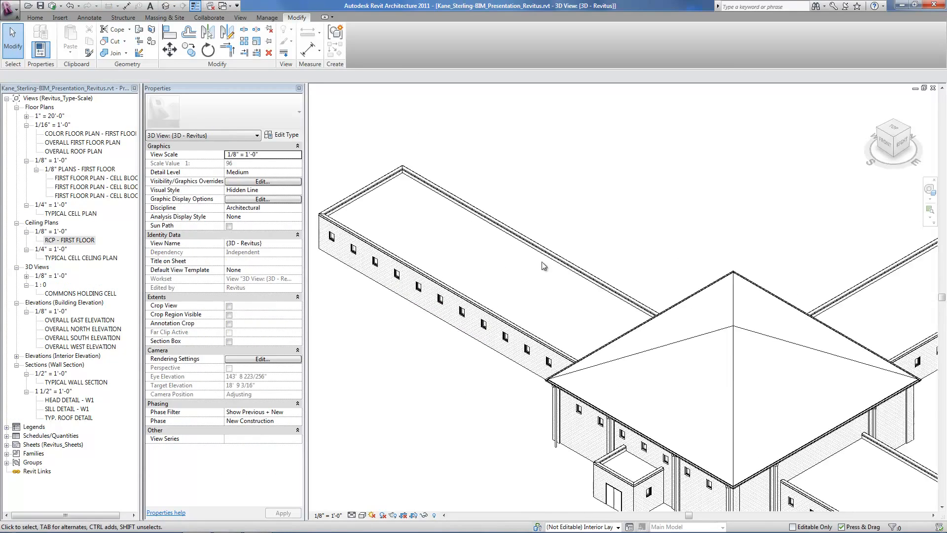
{"action": "scroll", "coordinate": [542, 265], "scroll_direction": "up", "scroll_amount": 2}
{"action": "left_click", "coordinate": [572, 242]}
{"action": "right_click", "coordinate": [574, 240]}
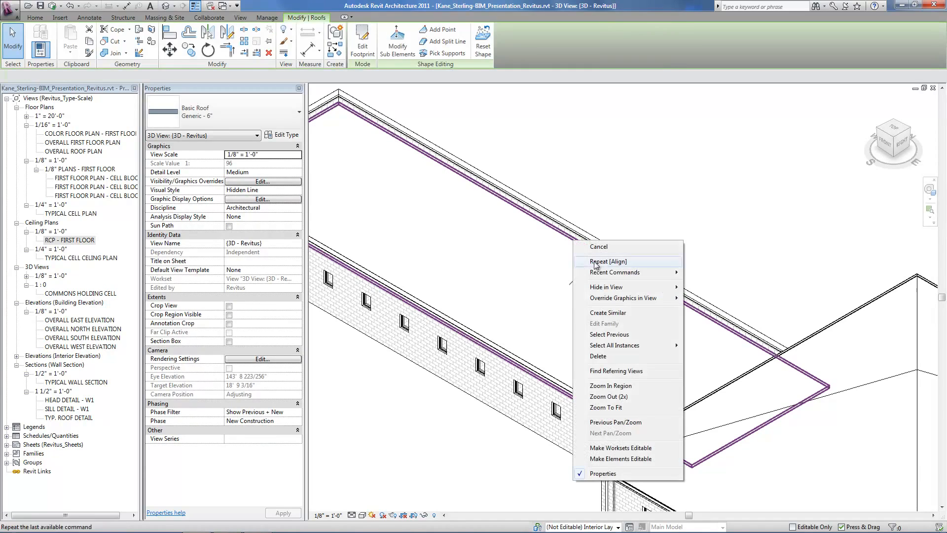
{"action": "mouse_move", "coordinate": [617, 290]}
{"action": "left_click", "coordinate": [710, 299]}
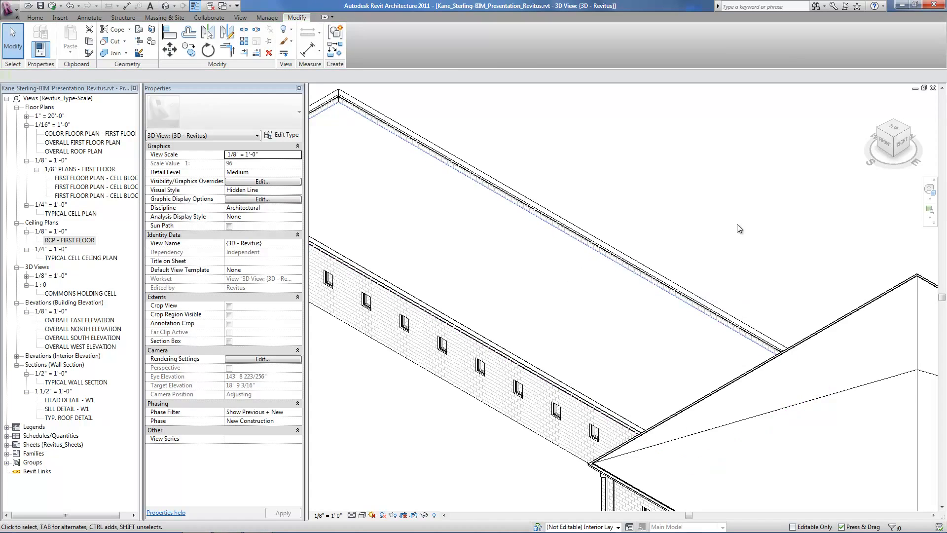
Step: Set the 3D view's visual style to Shaded with Edges and inspect the cell ceilings up close
{"action": "key", "text": "s"}
{"action": "key", "text": "d"}
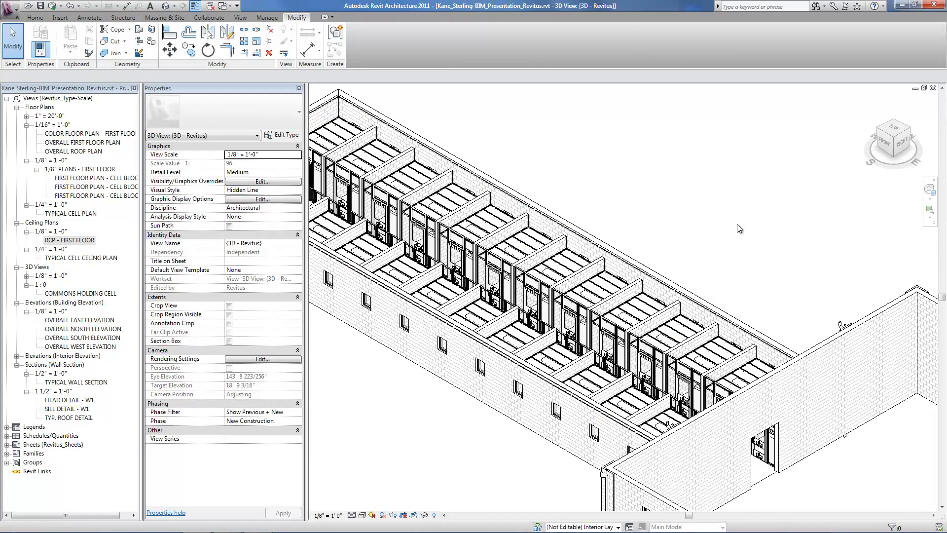
{"action": "scroll", "coordinate": [612, 293], "scroll_direction": "up", "scroll_amount": 8}
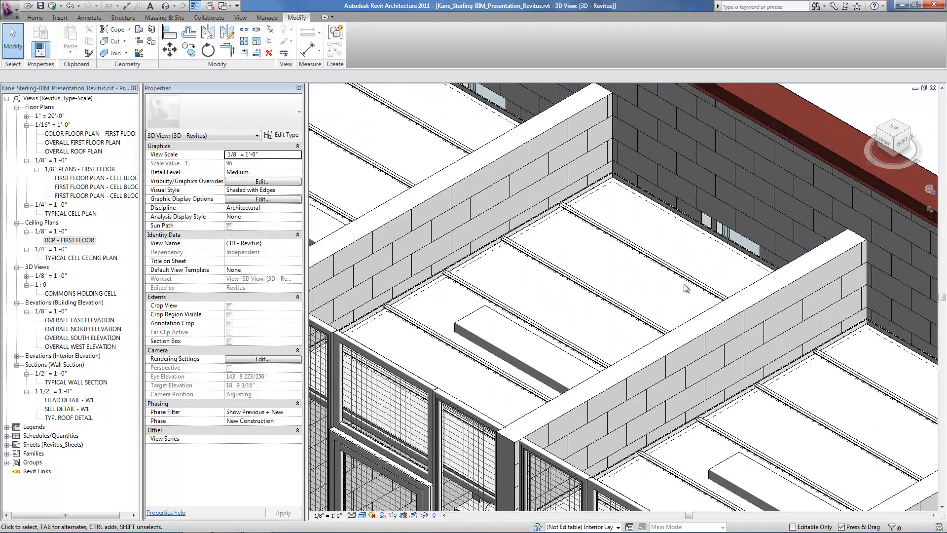
{"action": "scroll", "coordinate": [620, 241], "scroll_direction": "down", "scroll_amount": 3}
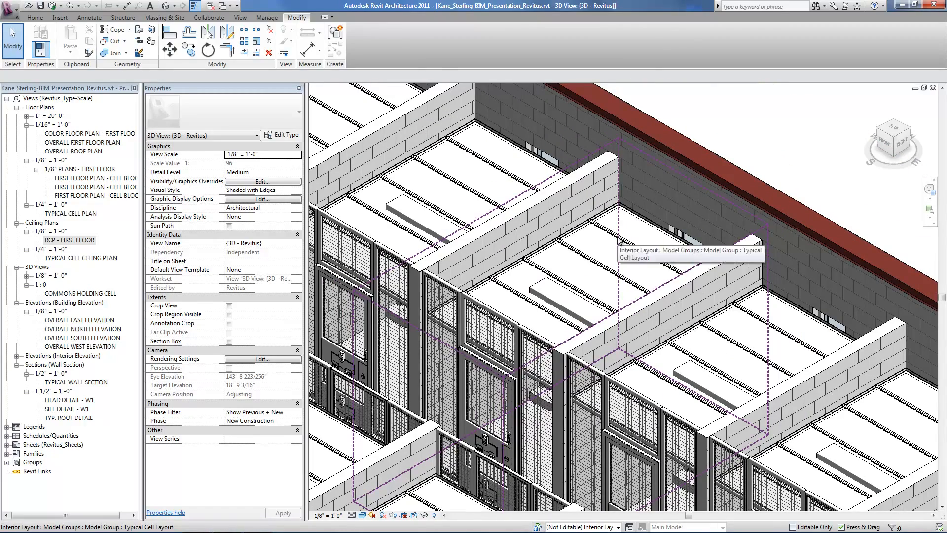
Step: Edit one Typical Cell Layout group, set its detention ceiling's height to 9' 0", and finish the group edit
{"action": "left_click", "coordinate": [619, 240]}
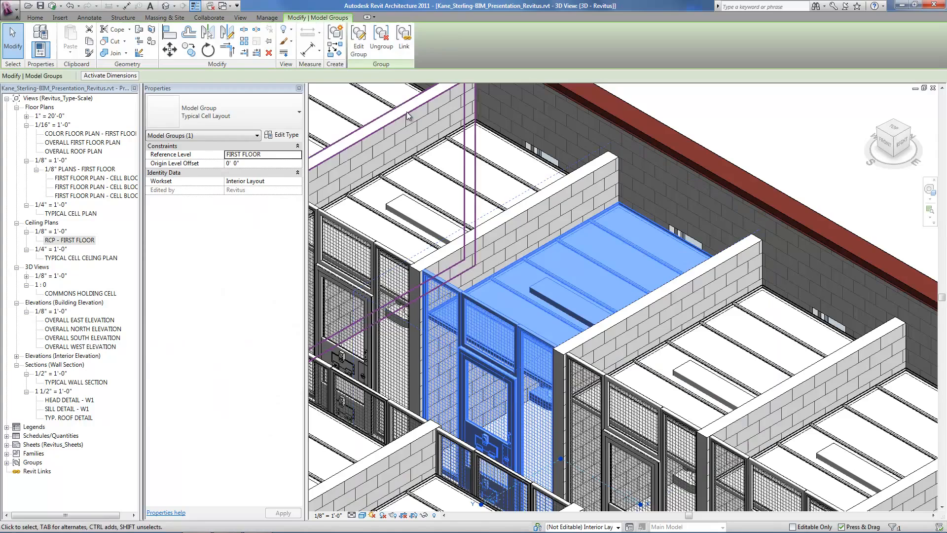
{"action": "left_click", "coordinate": [358, 40]}
{"action": "left_click", "coordinate": [619, 240]}
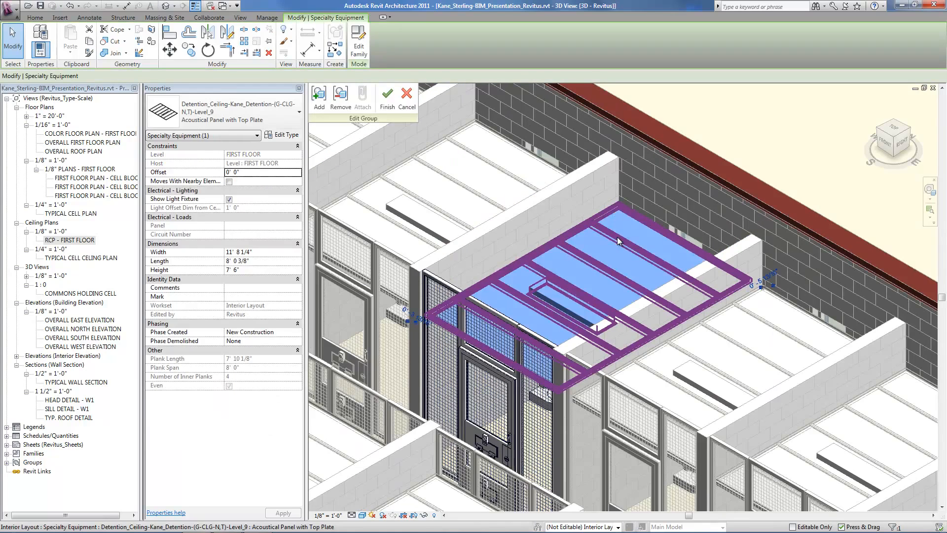
{"action": "left_click", "coordinate": [260, 268]}
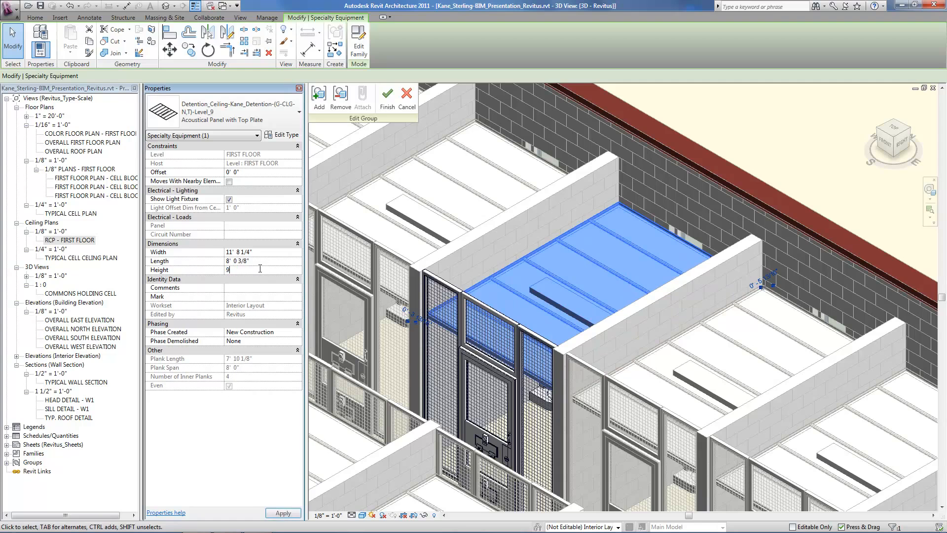
{"action": "type", "text": "9"}
{"action": "key", "text": "Return"}
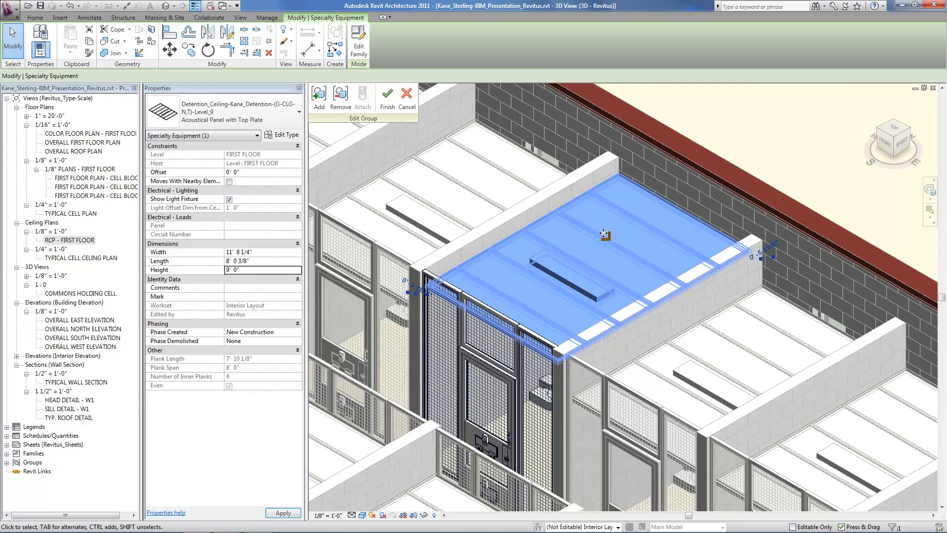
{"action": "left_click", "coordinate": [389, 100]}
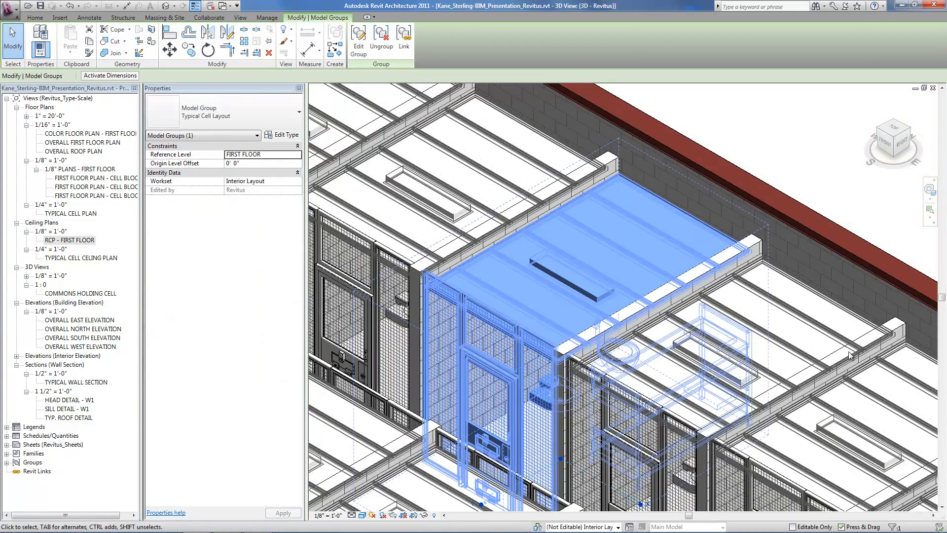
Step: In the Cell Block 1 first floor plan, draw a Building Section along the corridor facing cells 1A to 1M and open its view
{"action": "left_click", "coordinate": [786, 144]}
{"action": "scroll", "coordinate": [638, 224], "scroll_direction": "down", "scroll_amount": 5}
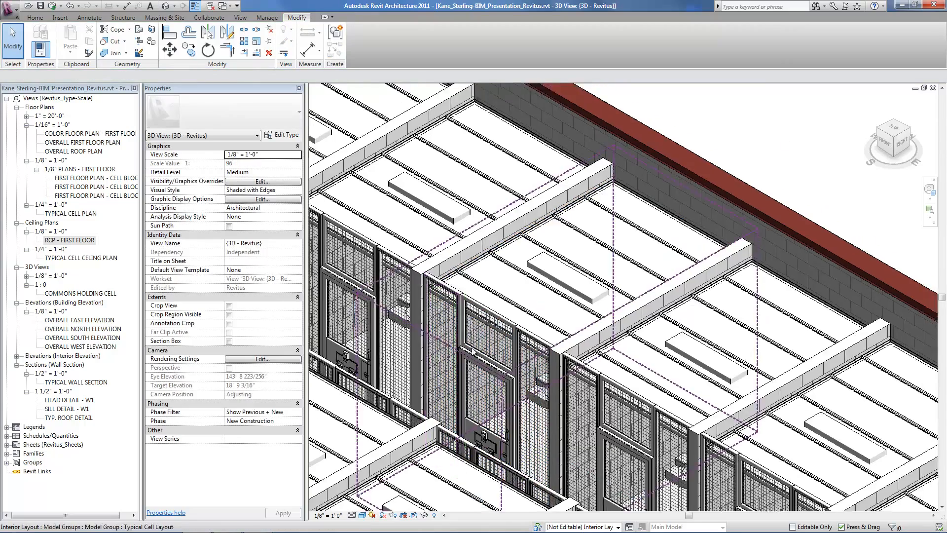
{"action": "scroll", "coordinate": [637, 224], "scroll_direction": "down", "scroll_amount": 3}
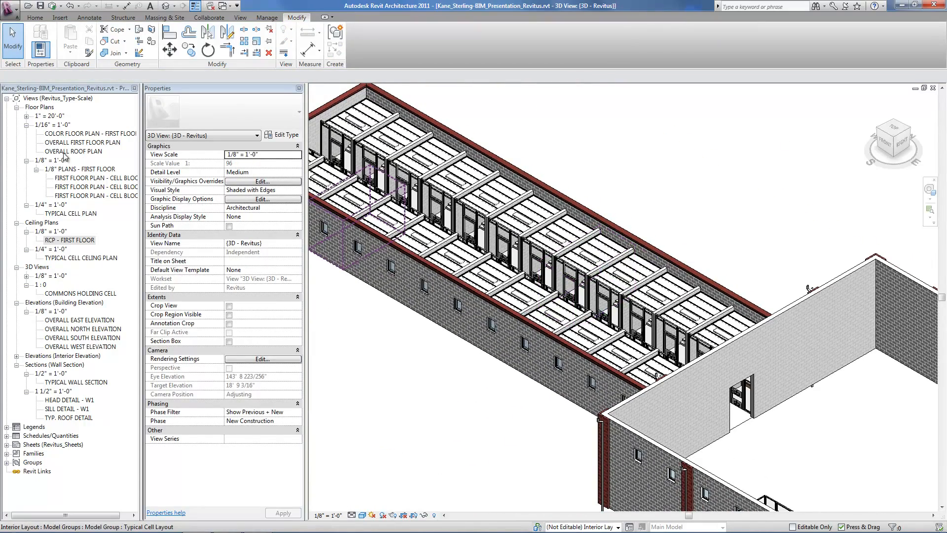
{"action": "double_click", "coordinate": [69, 177]}
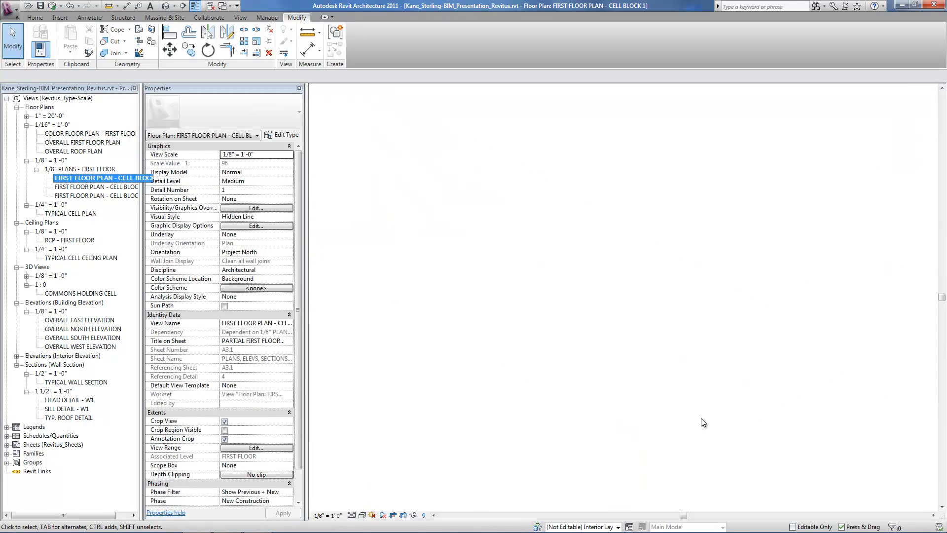
{"action": "key", "text": "s"}
{"action": "key", "text": "e"}
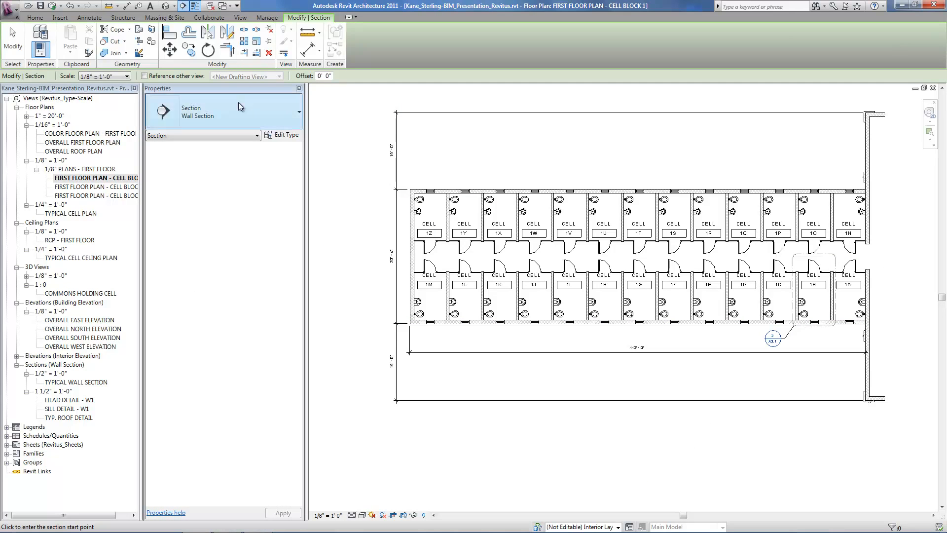
{"action": "left_click", "coordinate": [239, 103]}
{"action": "left_click", "coordinate": [218, 178]}
{"action": "left_click", "coordinate": [891, 256]}
{"action": "left_click", "coordinate": [372, 256]}
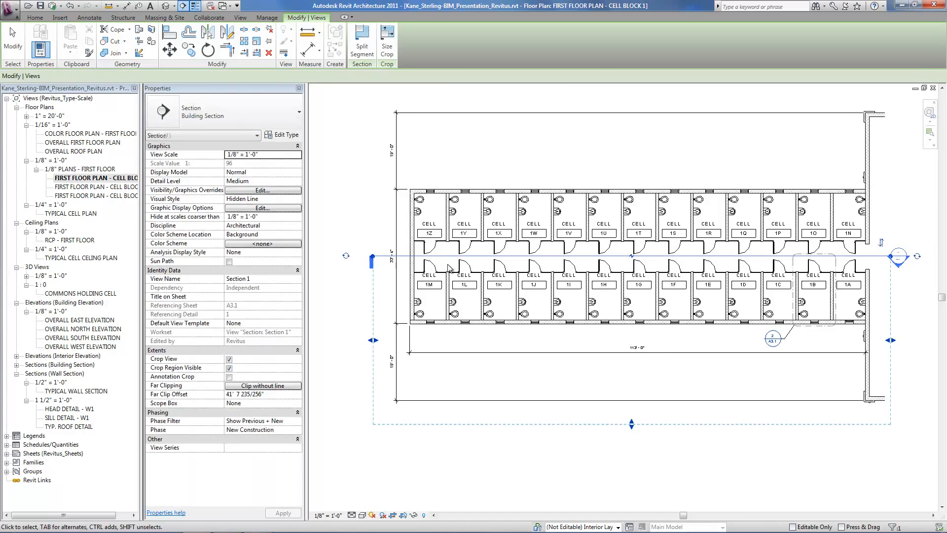
{"action": "double_click", "coordinate": [897, 257]}
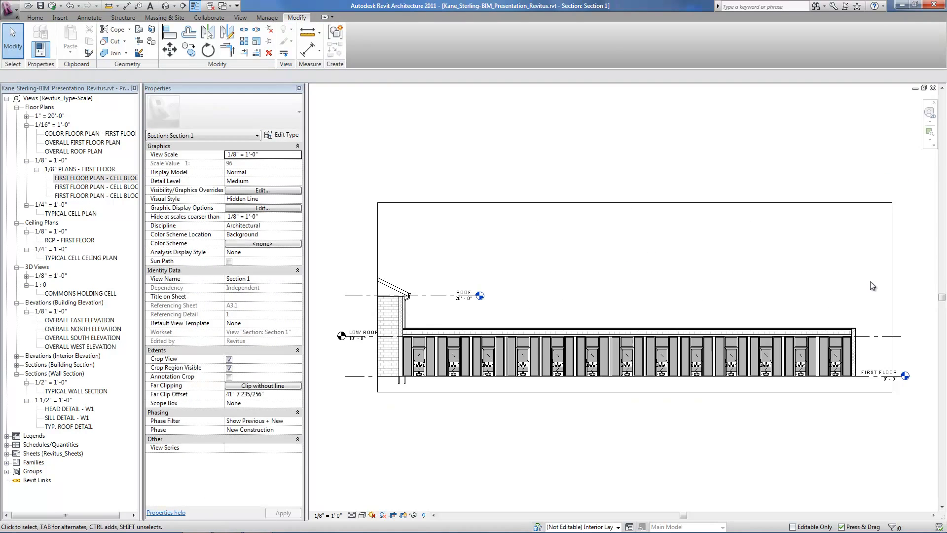
Step: Edit a Typical Cell Layout group, set its detention door type's rails to Pass Thru : Middle Rail and No Pass Thru : Bottom Rail, and finish editing
{"action": "scroll", "coordinate": [422, 375], "scroll_direction": "up", "scroll_amount": 4}
{"action": "scroll", "coordinate": [468, 377], "scroll_direction": "up", "scroll_amount": 3}
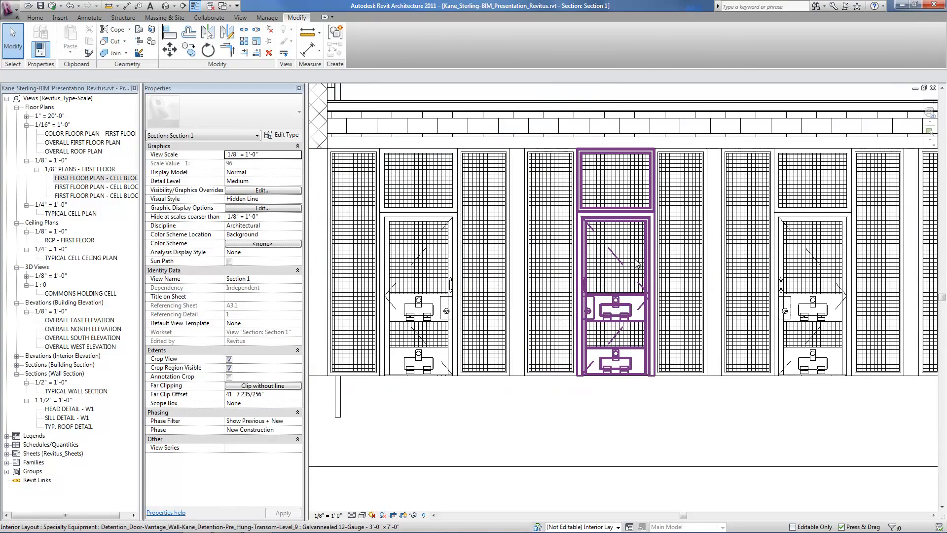
{"action": "left_click", "coordinate": [661, 254]}
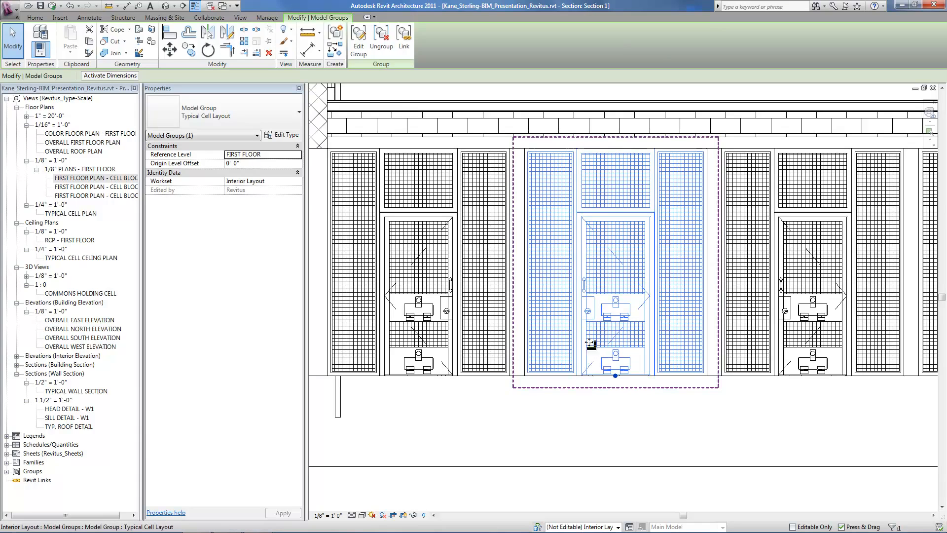
{"action": "left_click", "coordinate": [358, 39]}
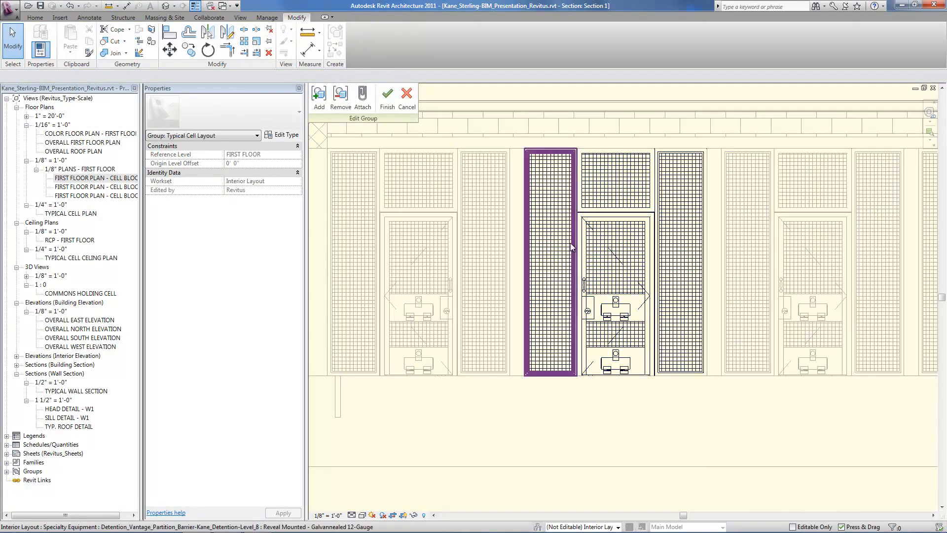
{"action": "left_click", "coordinate": [635, 259]}
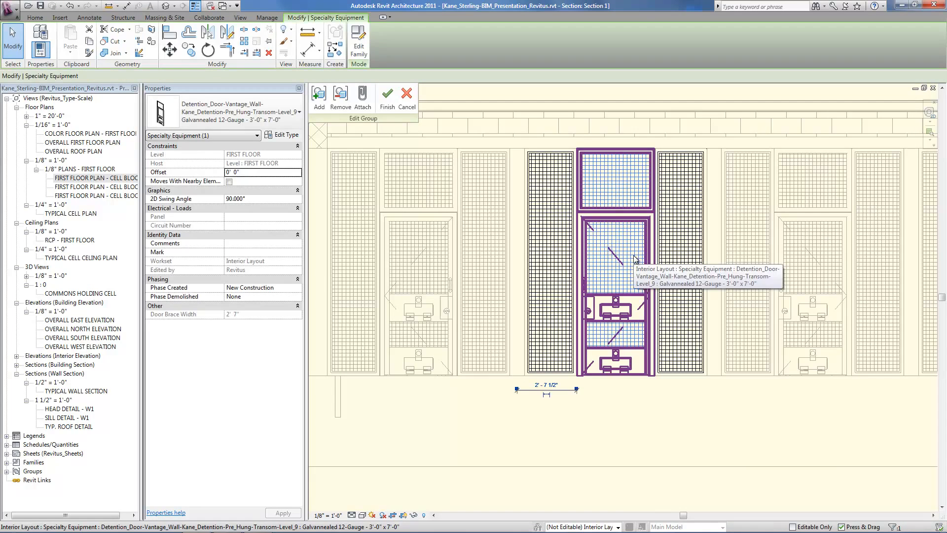
{"action": "left_click", "coordinate": [287, 135]}
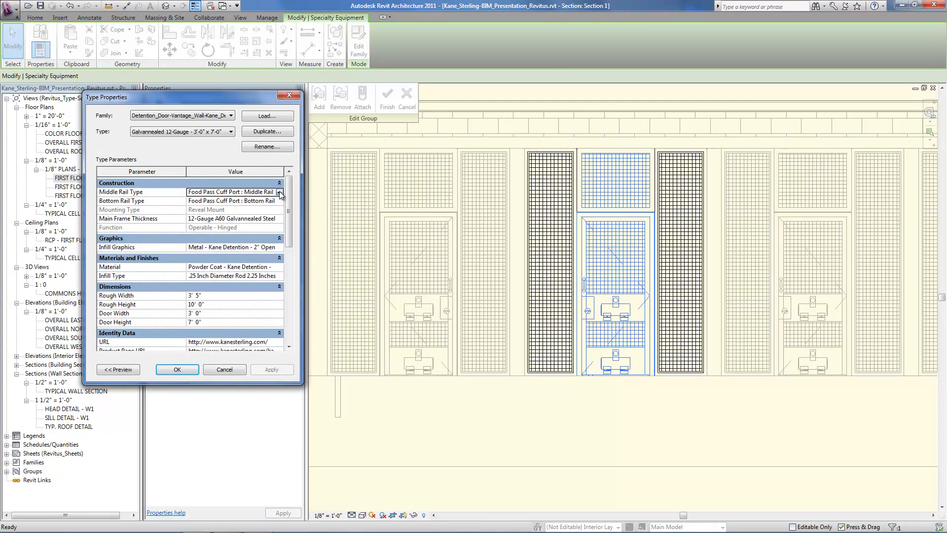
{"action": "left_click", "coordinate": [279, 193]}
{"action": "left_click", "coordinate": [242, 216]}
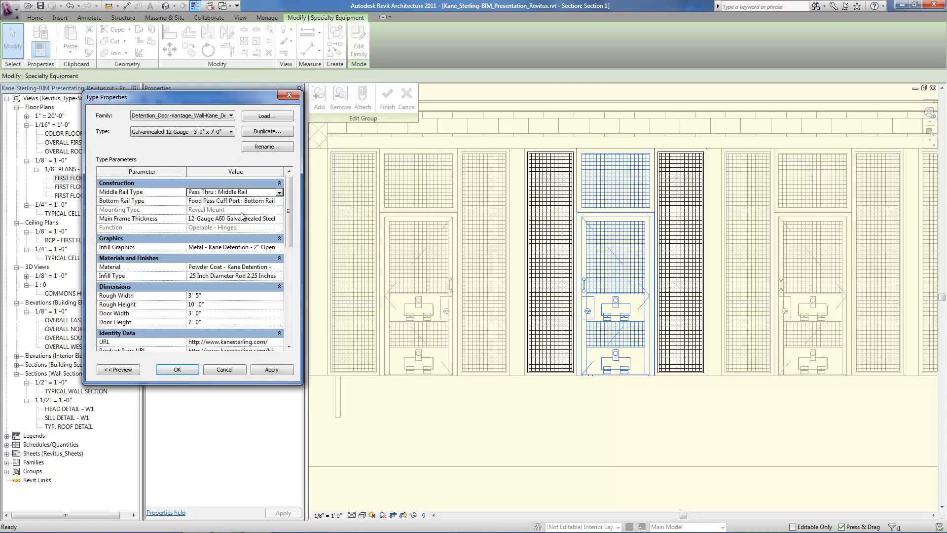
{"action": "left_click", "coordinate": [278, 201]}
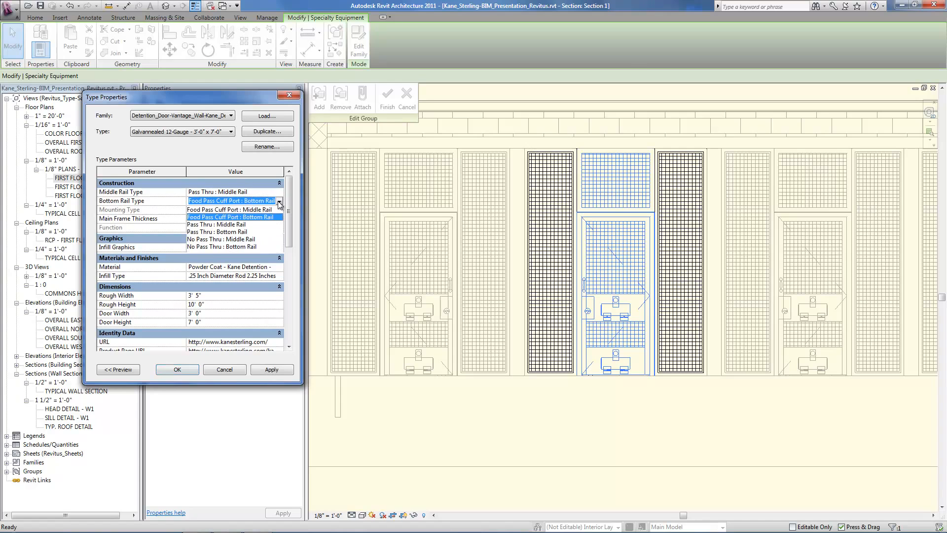
{"action": "left_click", "coordinate": [220, 247]}
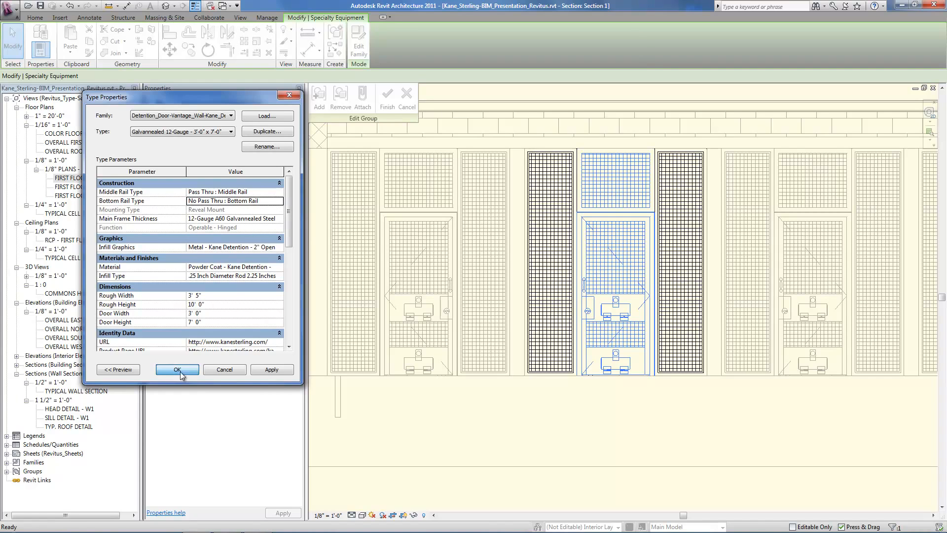
{"action": "key", "text": "Return"}
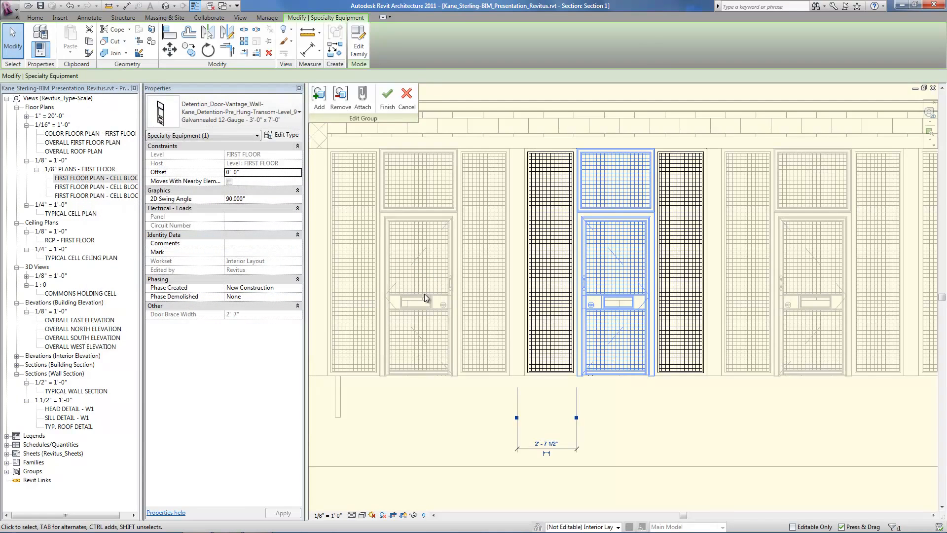
{"action": "left_click", "coordinate": [387, 106]}
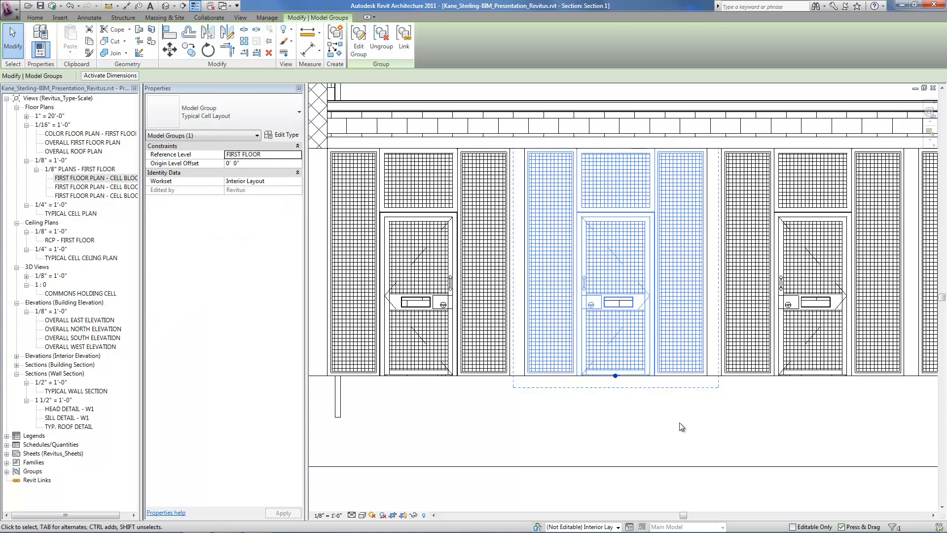
{"action": "left_click", "coordinate": [682, 427]}
Step: Open the RCP - FIRST FLOOR view, follow its callout to the typical cell ceiling plan, and examine the detention ceiling there
{"action": "scroll", "coordinate": [508, 384], "scroll_direction": "down", "scroll_amount": 2}
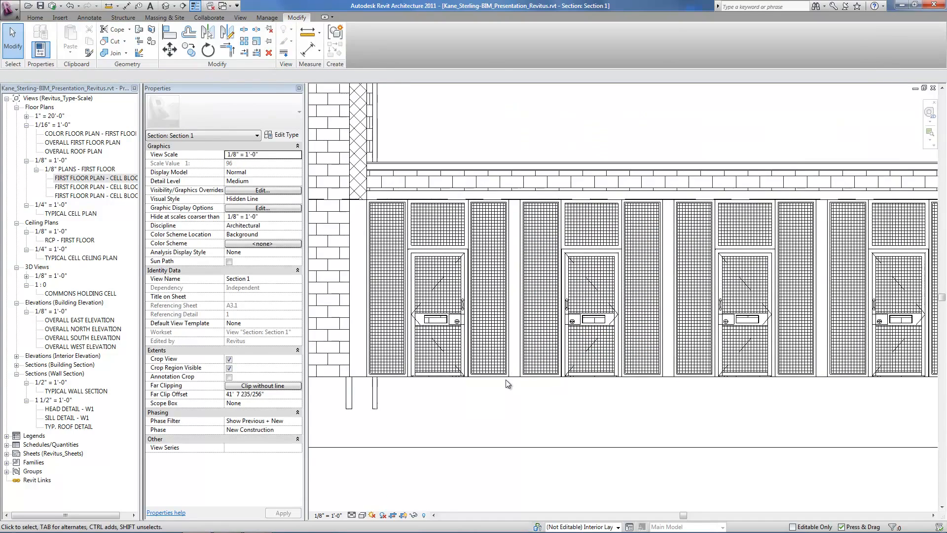
{"action": "scroll", "coordinate": [508, 384], "scroll_direction": "down", "scroll_amount": 2}
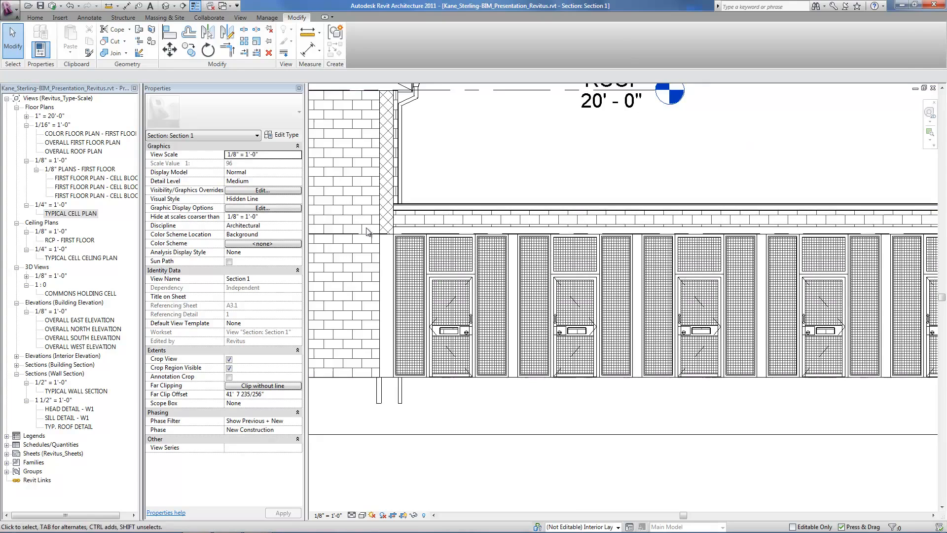
{"action": "scroll", "coordinate": [368, 232], "scroll_direction": "down", "scroll_amount": 2}
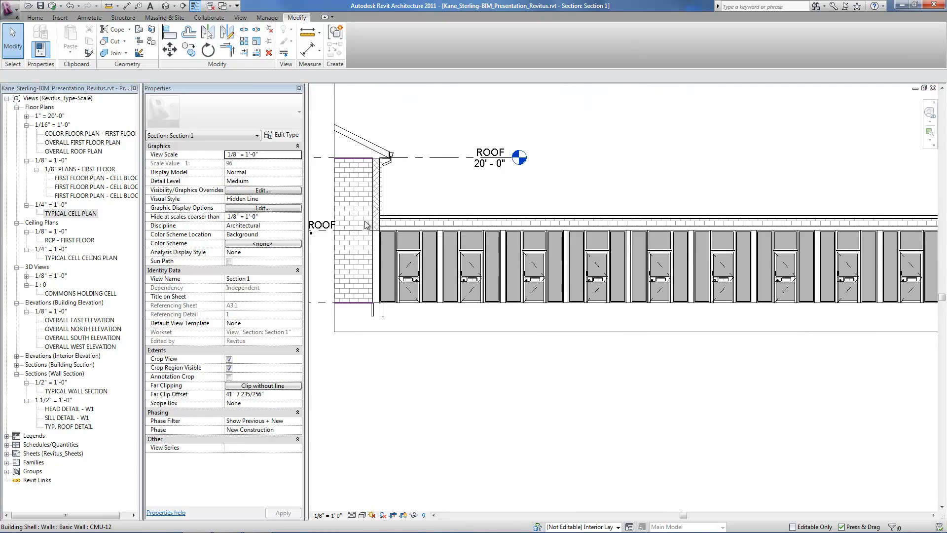
{"action": "double_click", "coordinate": [86, 240]}
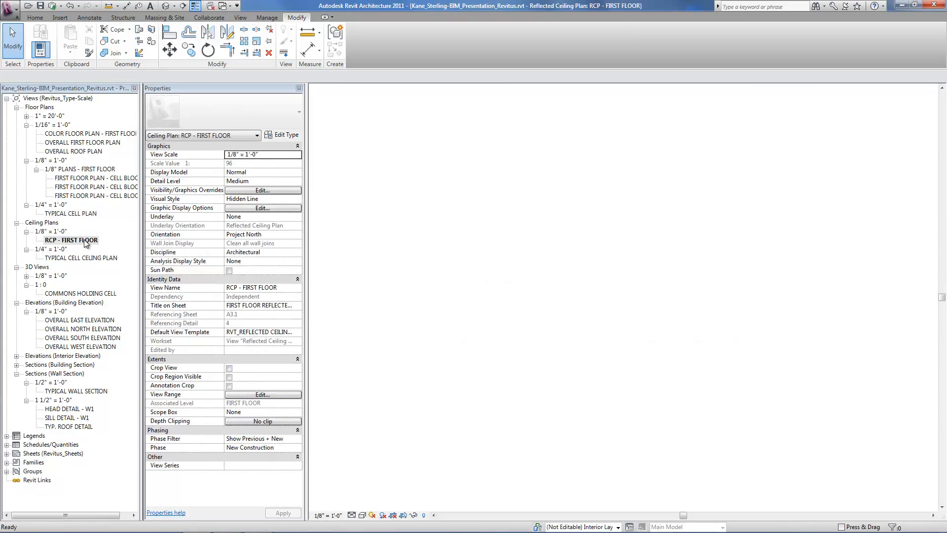
{"action": "scroll", "coordinate": [654, 338], "scroll_direction": "up", "scroll_amount": 6}
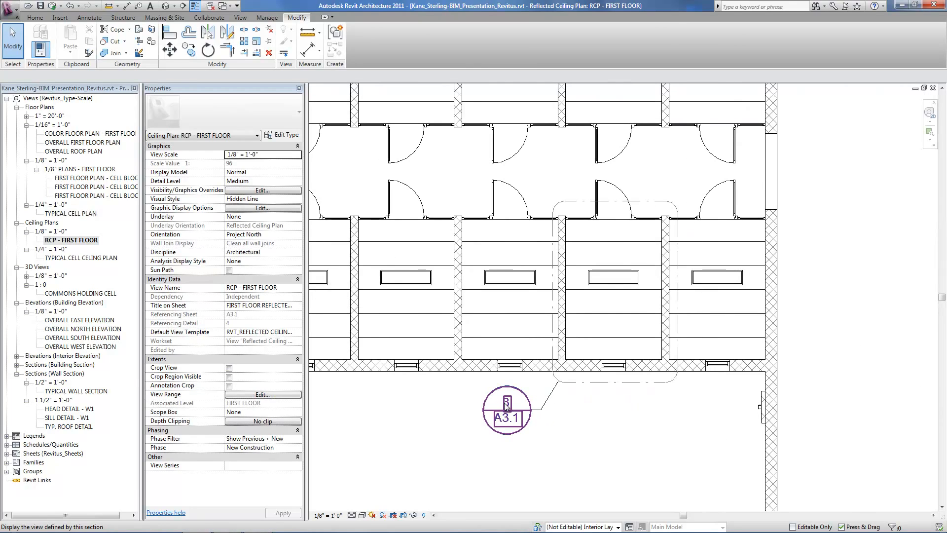
{"action": "double_click", "coordinate": [505, 408]}
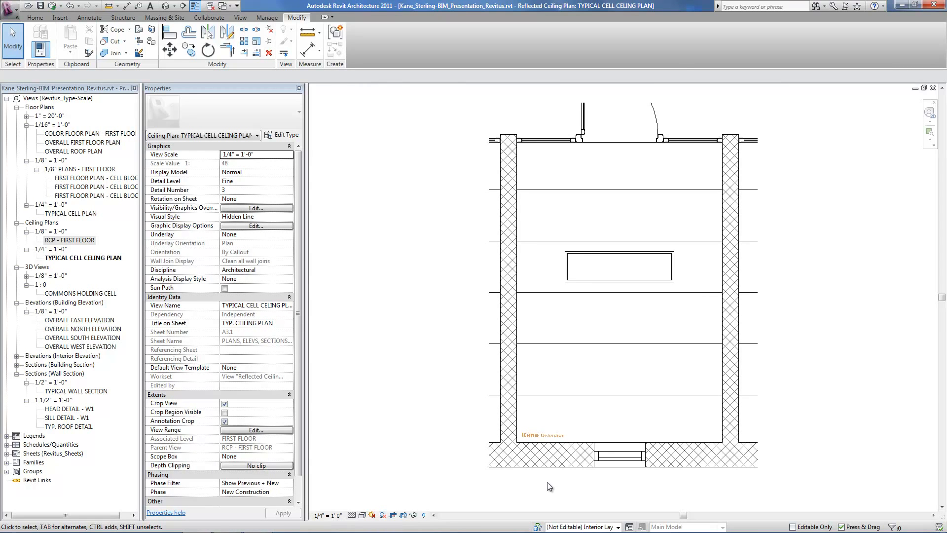
{"action": "scroll", "coordinate": [567, 493], "scroll_direction": "up", "scroll_amount": 3}
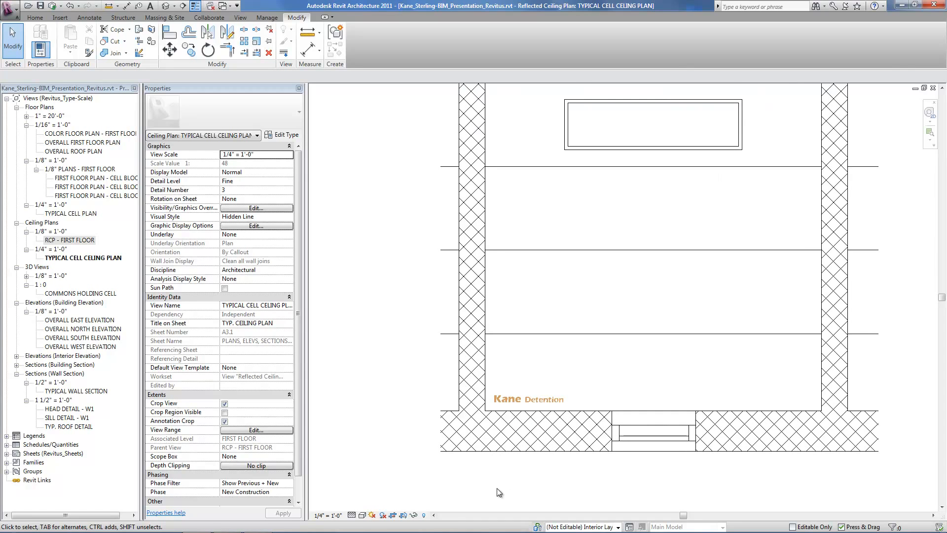
{"action": "key", "text": "z"}
{"action": "key", "text": "e"}
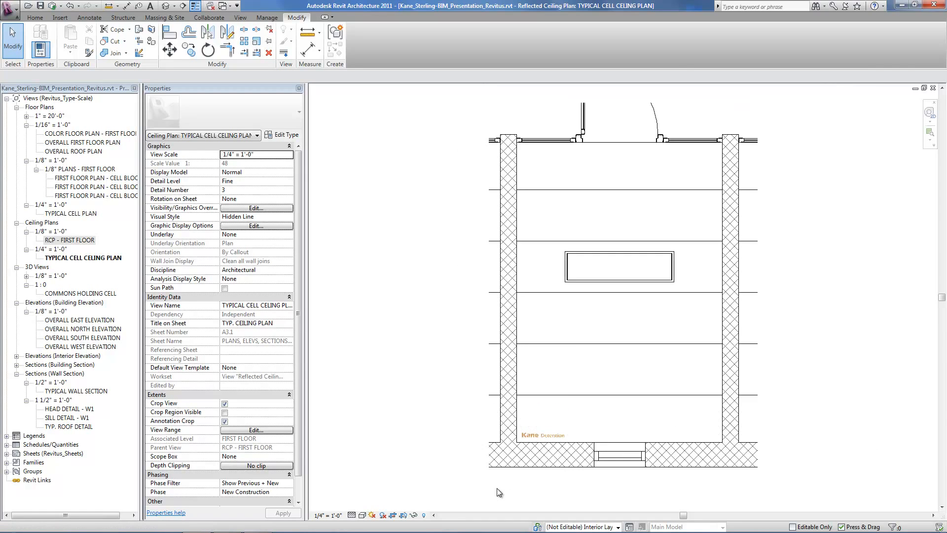
Step: Edit the Typical Cell Layout group, switch the detention ceiling's Show Light Fixture option off and back on, and finish the group edit
{"action": "left_click", "coordinate": [528, 429]}
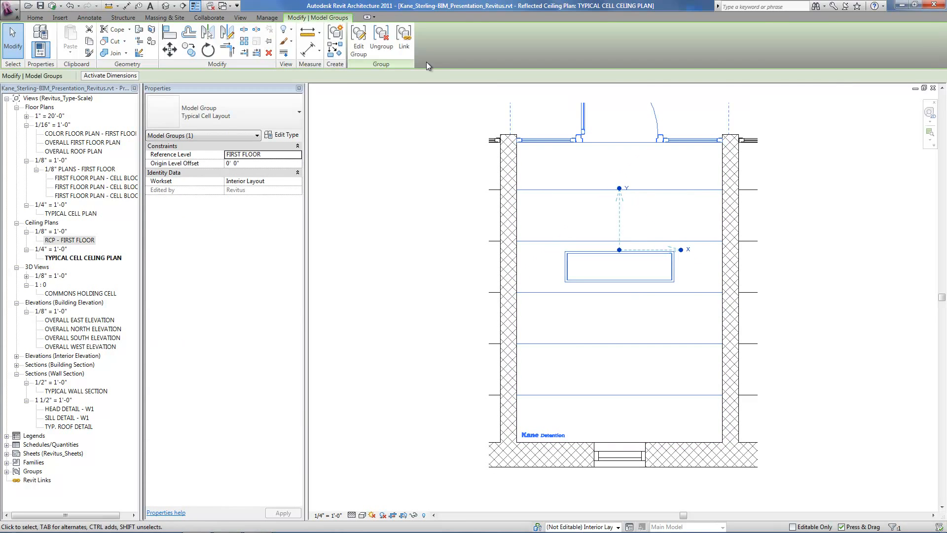
{"action": "left_click", "coordinate": [358, 42]}
{"action": "left_click", "coordinate": [545, 243]}
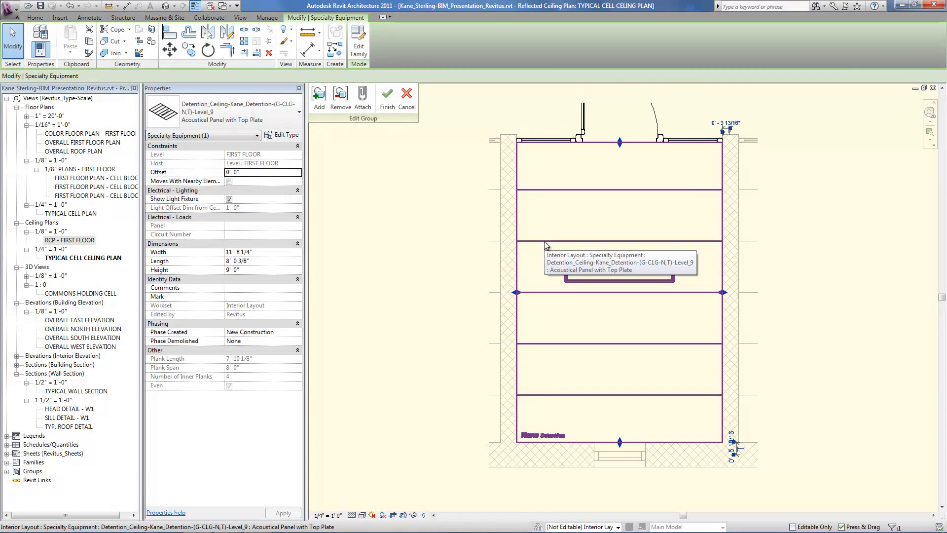
{"action": "left_click", "coordinate": [229, 199]}
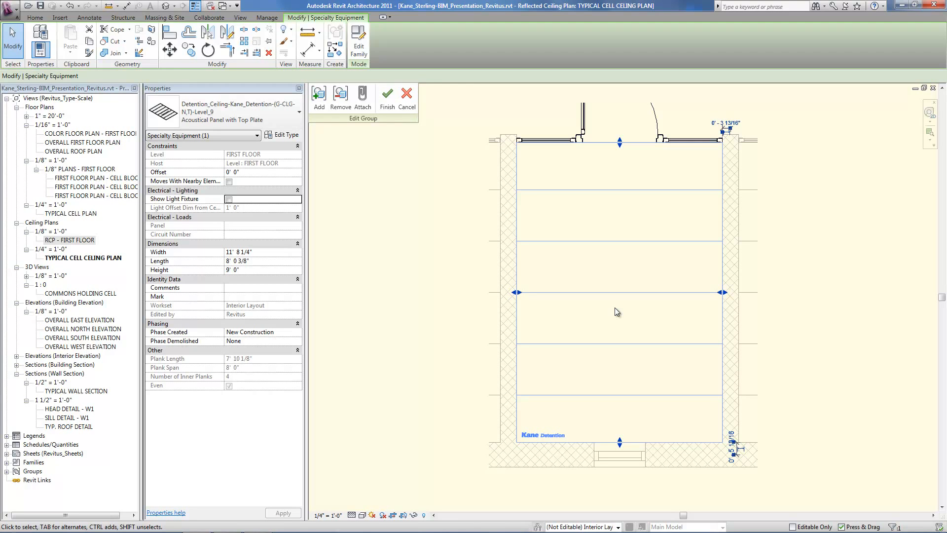
{"action": "left_click", "coordinate": [229, 199]}
{"action": "left_click", "coordinate": [387, 96]}
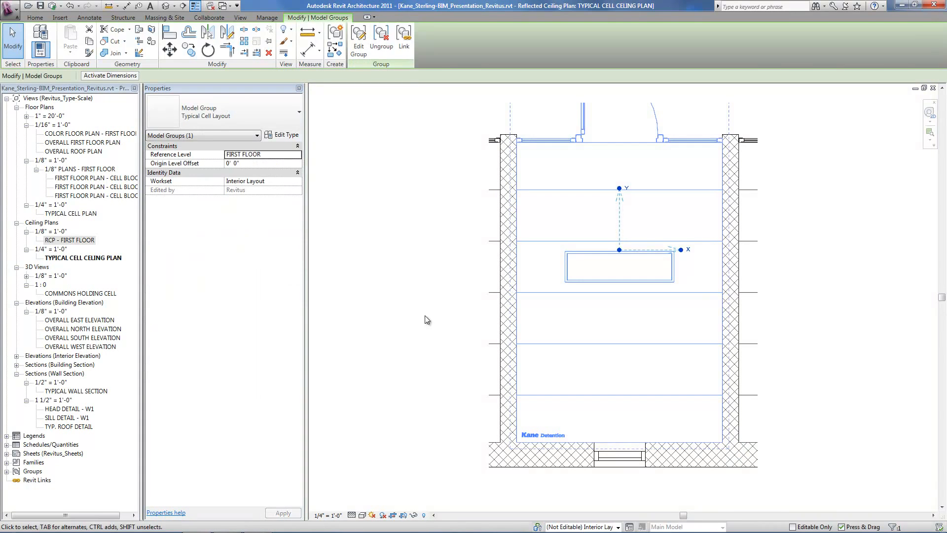
{"action": "left_click", "coordinate": [427, 297]}
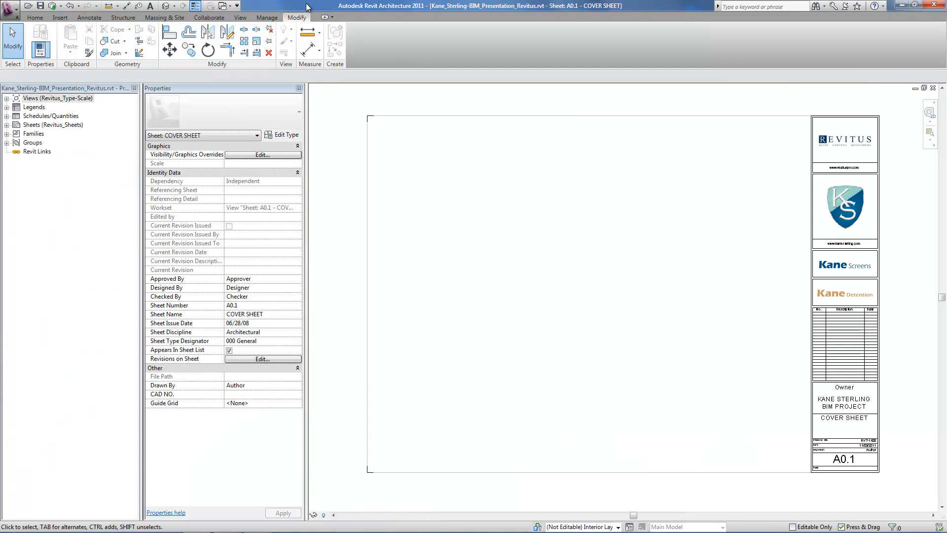